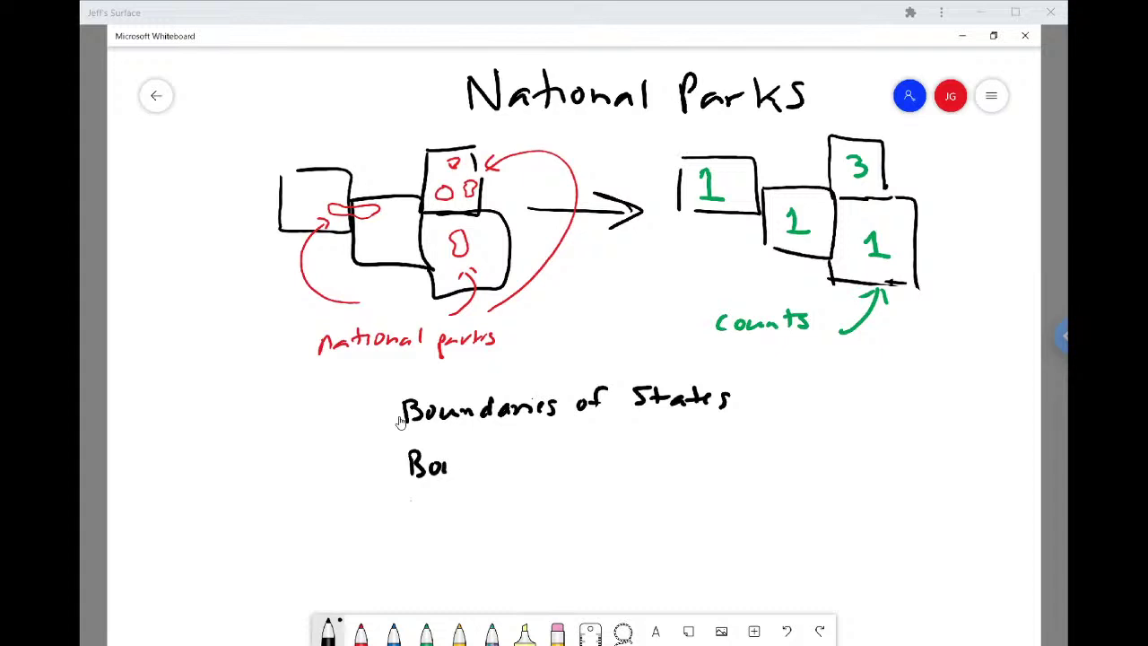
# Finish handwriting "Boundaries of National Parks" beneath "Boundaries of States" and enclose both lines in curly braces.
pyautogui.moveTo(501, 472)
pyautogui.mouseDown()
pyautogui.moveTo(511, 461)
pyautogui.moveTo(551, 469)
pyautogui.mouseUp()
pyautogui.moveTo(565, 456)
pyautogui.mouseDown()
pyautogui.moveTo(556, 470)
pyautogui.moveTo(596, 461)
pyautogui.mouseUp()
pyautogui.moveTo(619, 441)
pyautogui.mouseDown()
pyautogui.moveTo(610, 463)
pyautogui.moveTo(662, 468)
pyautogui.mouseUp()
pyautogui.moveTo(662, 469)
pyautogui.mouseDown()
pyautogui.moveTo(662, 445)
pyautogui.moveTo(680, 466)
pyautogui.mouseUp()
pyautogui.moveTo(686, 447); pyautogui.dragTo(685, 467)
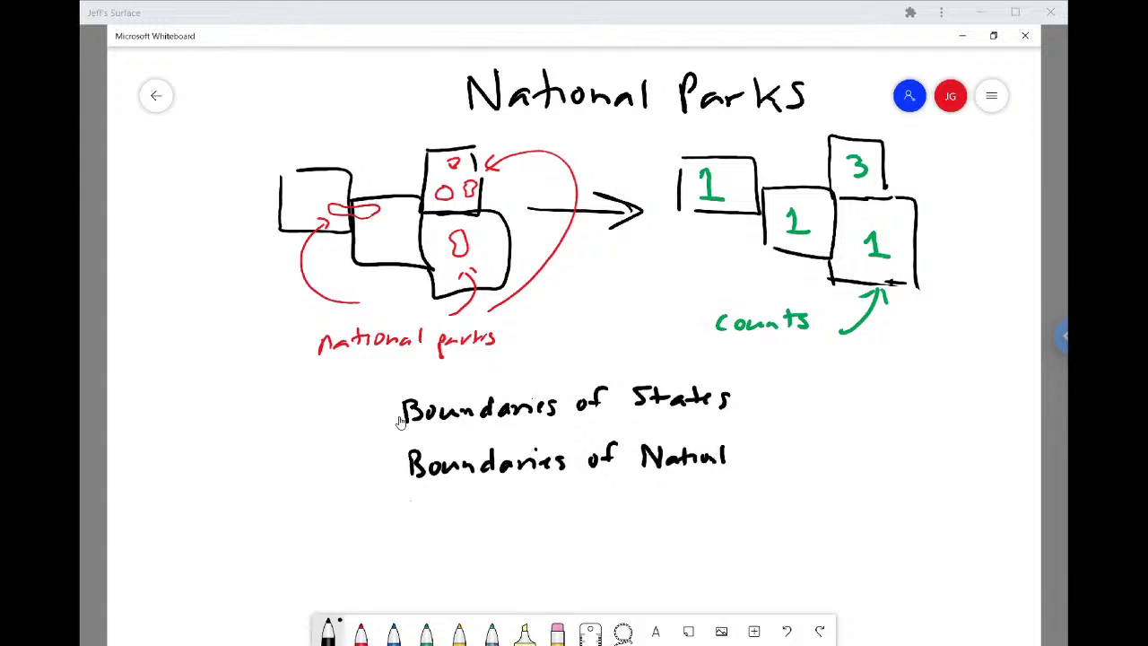
pyautogui.moveTo(751, 447)
pyautogui.mouseDown()
pyautogui.moveTo(750, 470)
pyautogui.moveTo(753, 452)
pyautogui.moveTo(772, 466)
pyautogui.moveTo(788, 456)
pyautogui.mouseUp()
pyautogui.moveTo(793, 443)
pyautogui.mouseDown()
pyautogui.moveTo(793, 463)
pyautogui.moveTo(813, 465)
pyautogui.mouseUp()
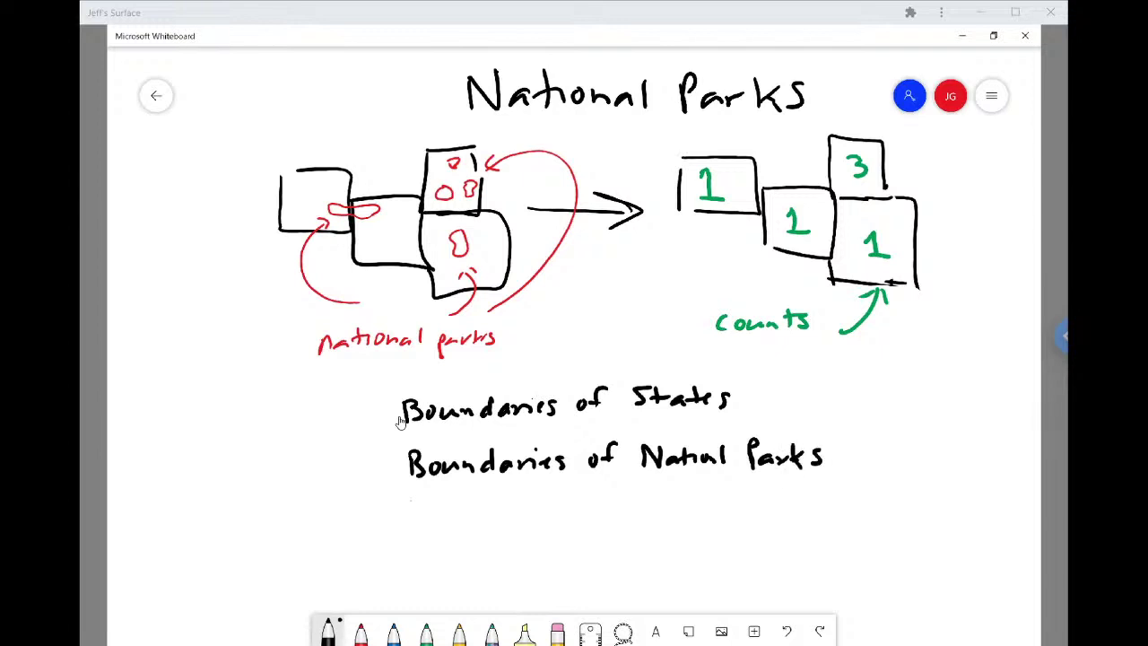
pyautogui.moveTo(391, 393); pyautogui.dragTo(382, 467)
pyautogui.moveTo(833, 378); pyautogui.dragTo(871, 470)
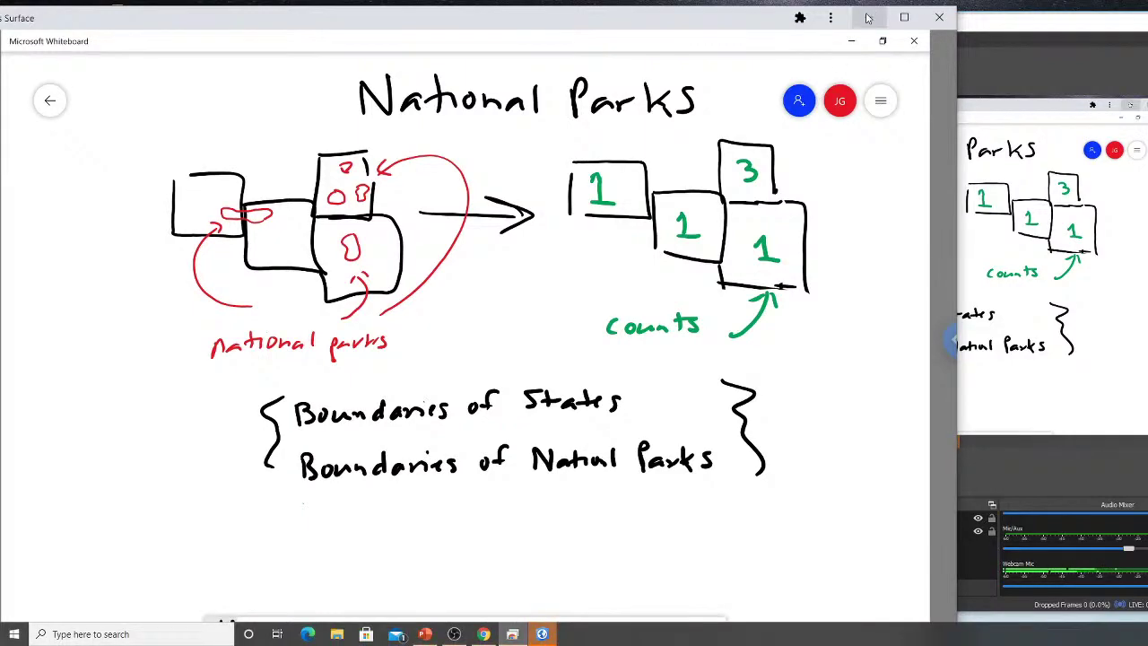
# Switch from the whiteboard to ArcGIS Pro and fit its start window within the visible screen.
pyautogui.click(868, 18)
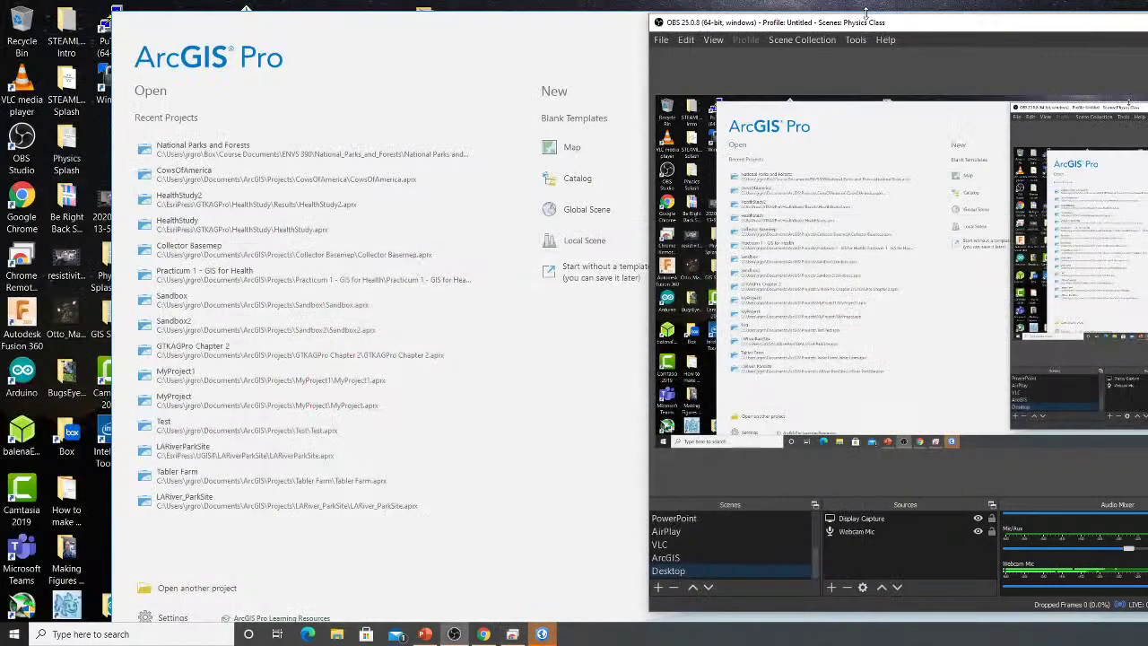
pyautogui.click(511, 634)
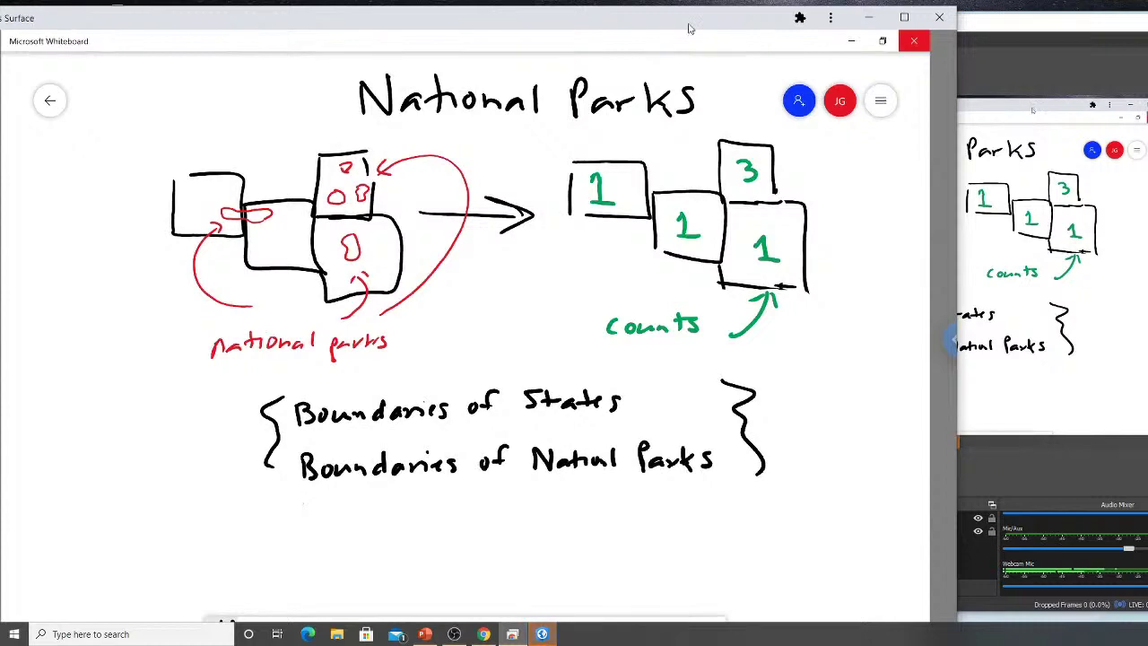
pyautogui.click(574, 20)
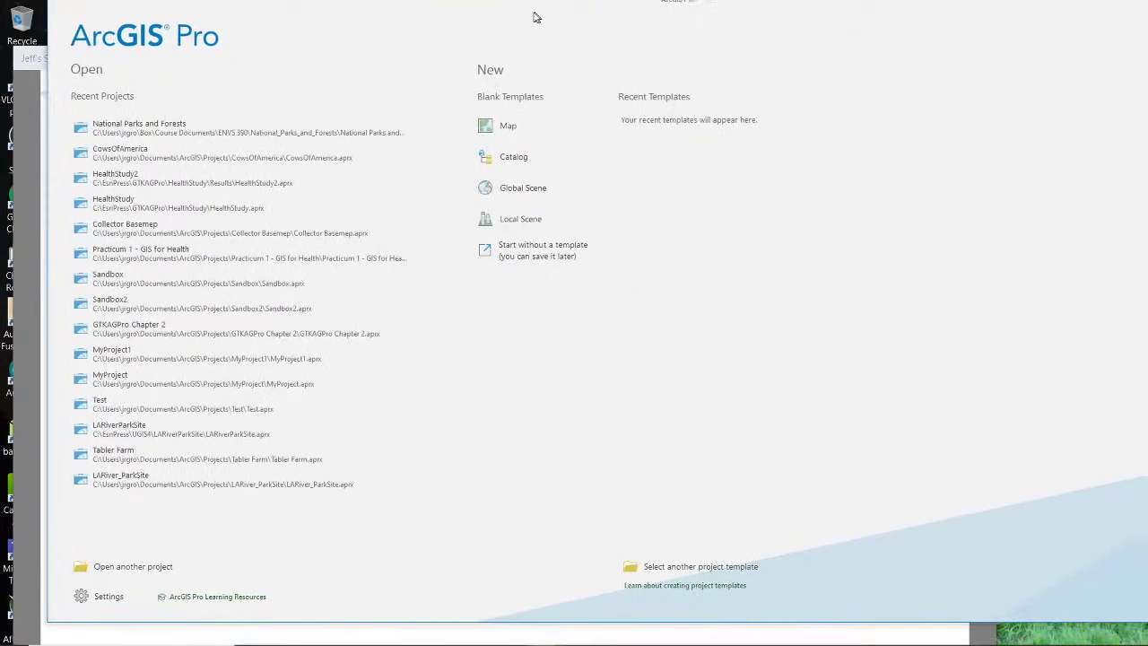
pyautogui.hotkey('alt', 'Tab')
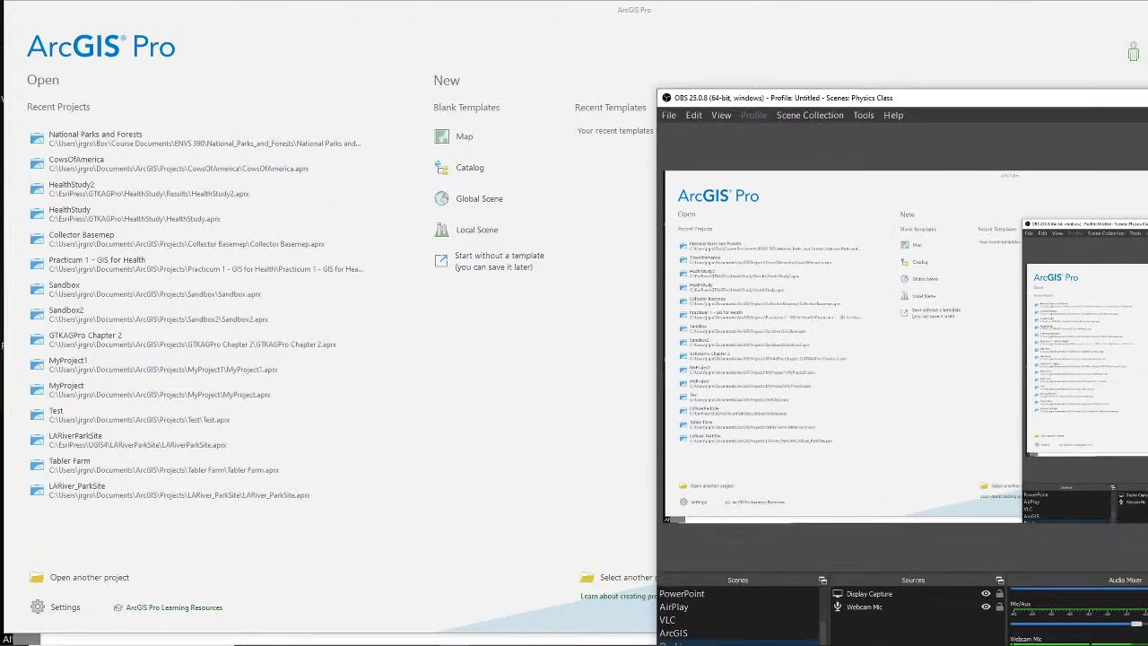
pyautogui.click(1091, 44)
pyautogui.moveTo(1147, 81); pyautogui.dragTo(1145, 80)
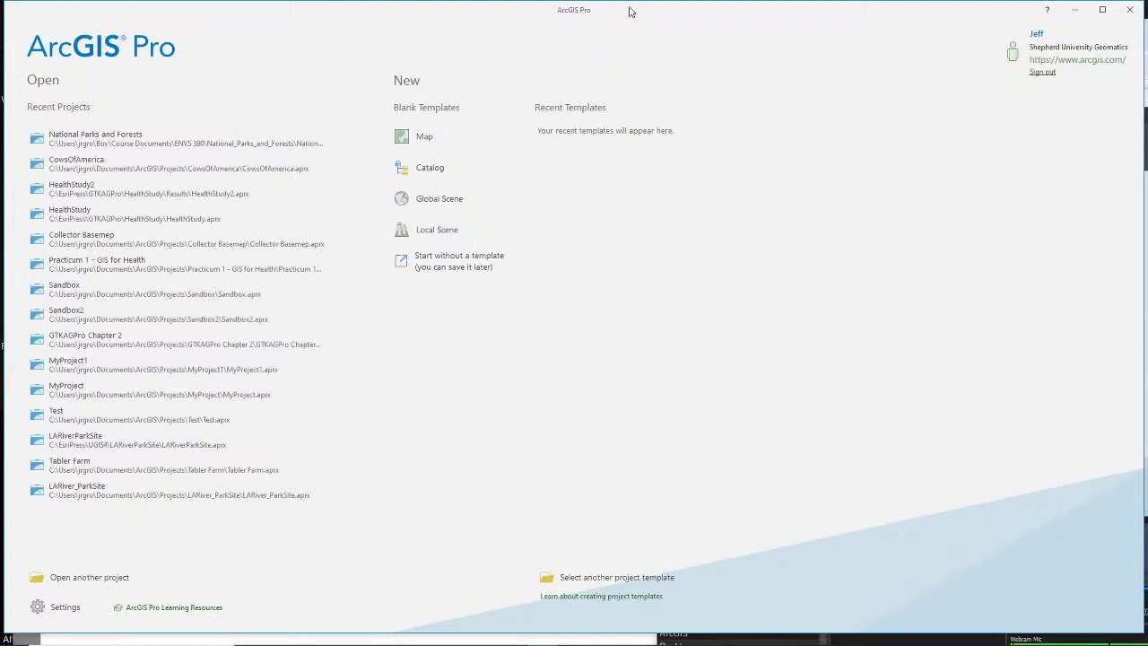
pyautogui.moveTo(633, 8); pyautogui.dragTo(631, 16)
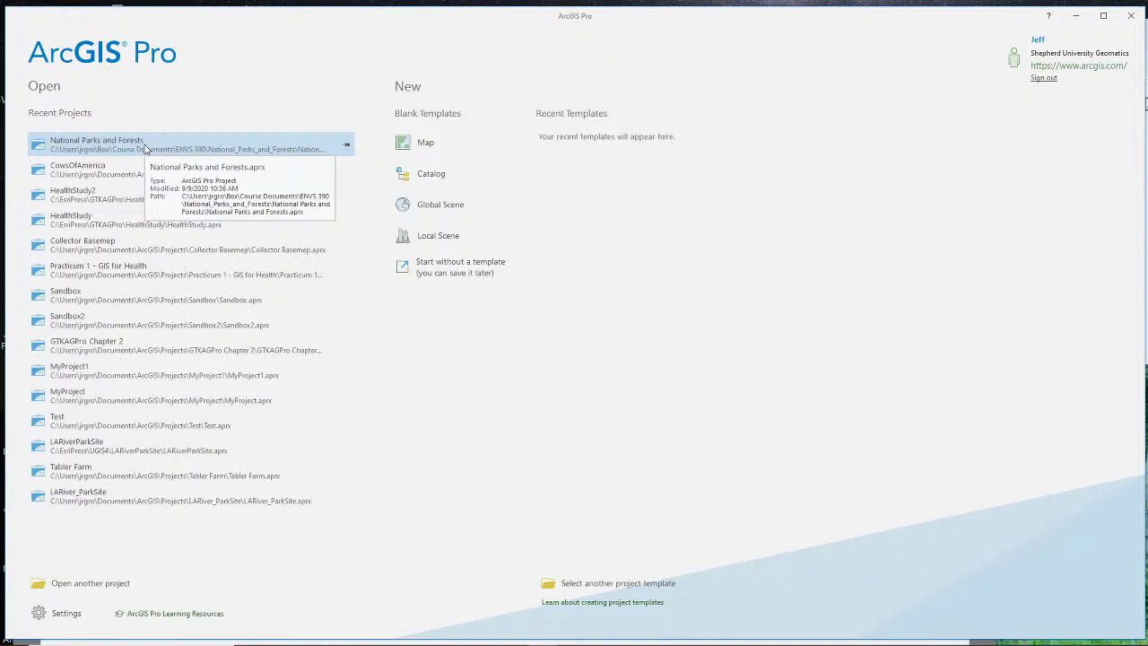
# Create a new project from the blank Map template, named "National Parks in the States", in the ArcGIS Projects folder.
pyautogui.click(403, 145)
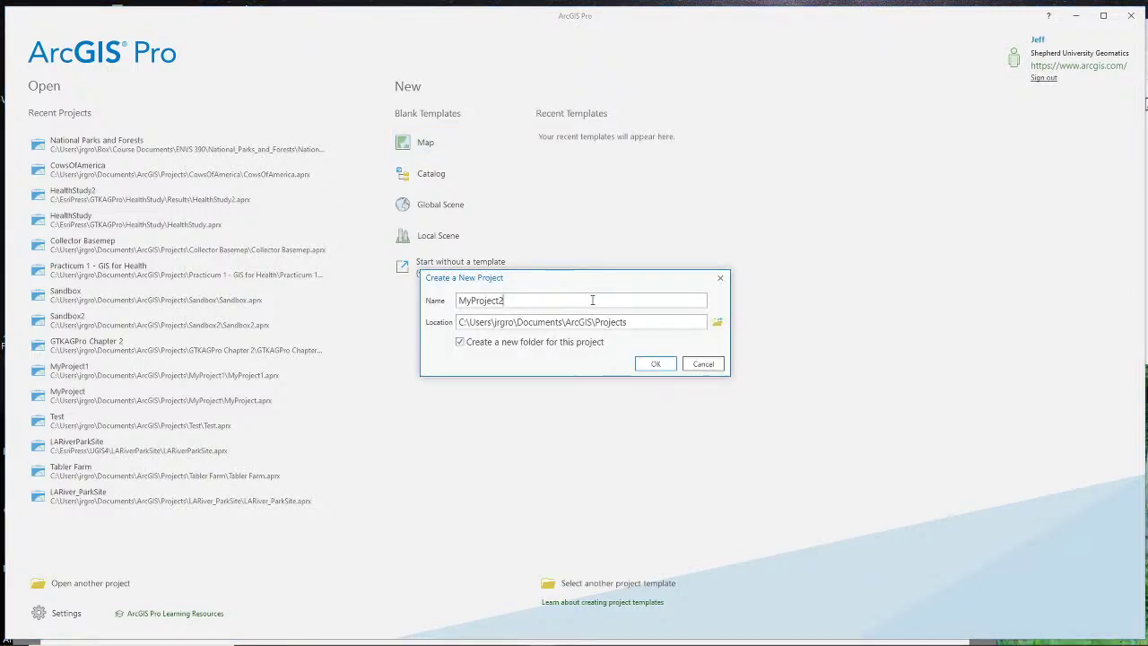
pyautogui.click(717, 321)
pyautogui.click(853, 407)
pyautogui.doubleClick(653, 297)
pyautogui.write('National Parks')
pyautogui.press('Return')
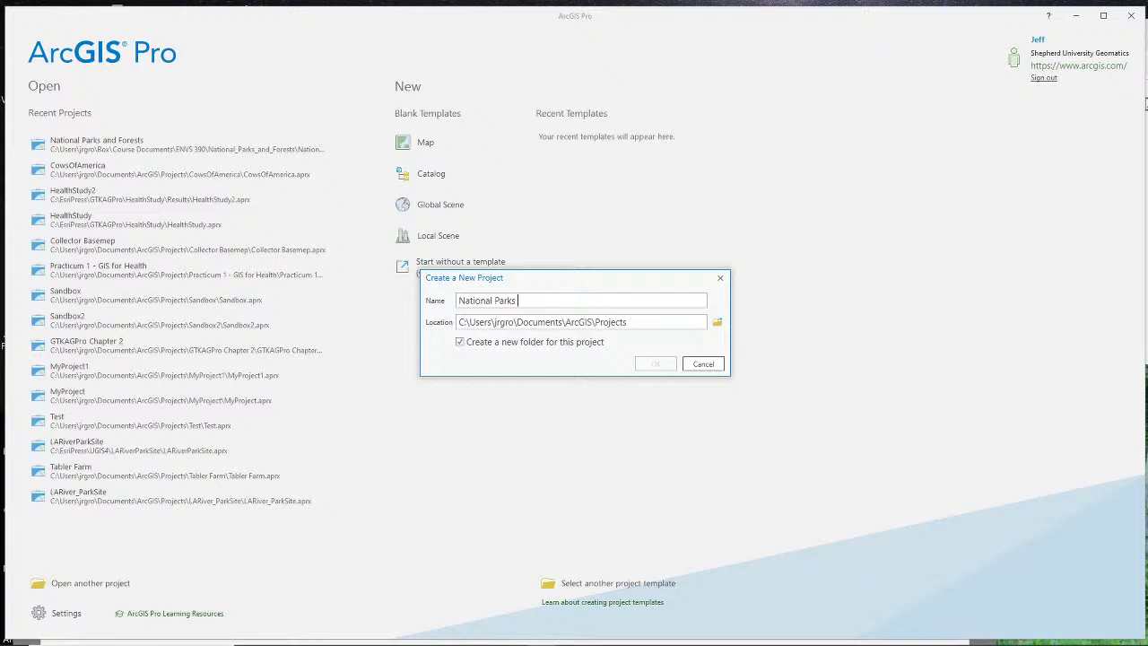
pyautogui.write('rks in the')
pyautogui.press('Return')
pyautogui.write('States')
pyautogui.click(644, 367)
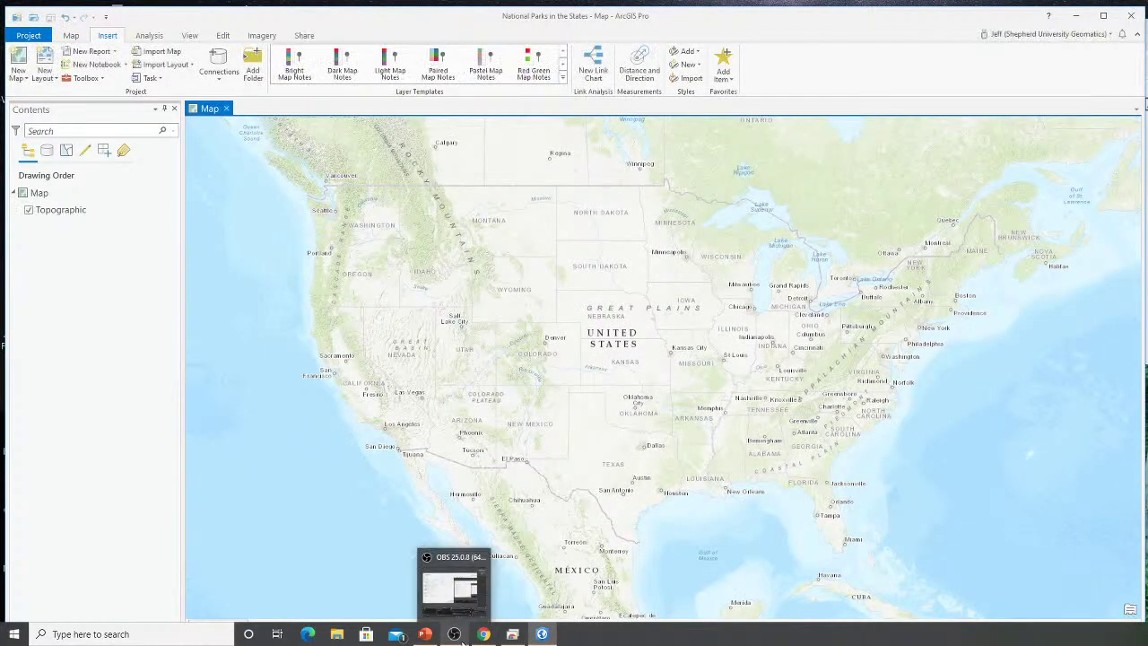
pyautogui.click(462, 640)
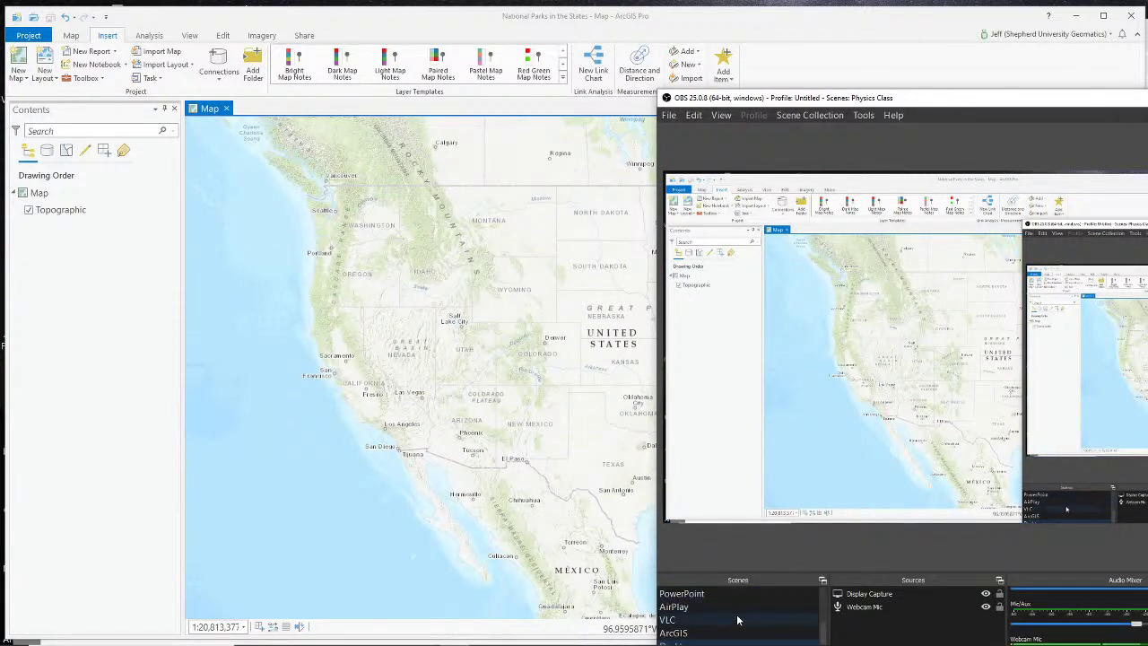
pyautogui.scroll(5, 738, 615)
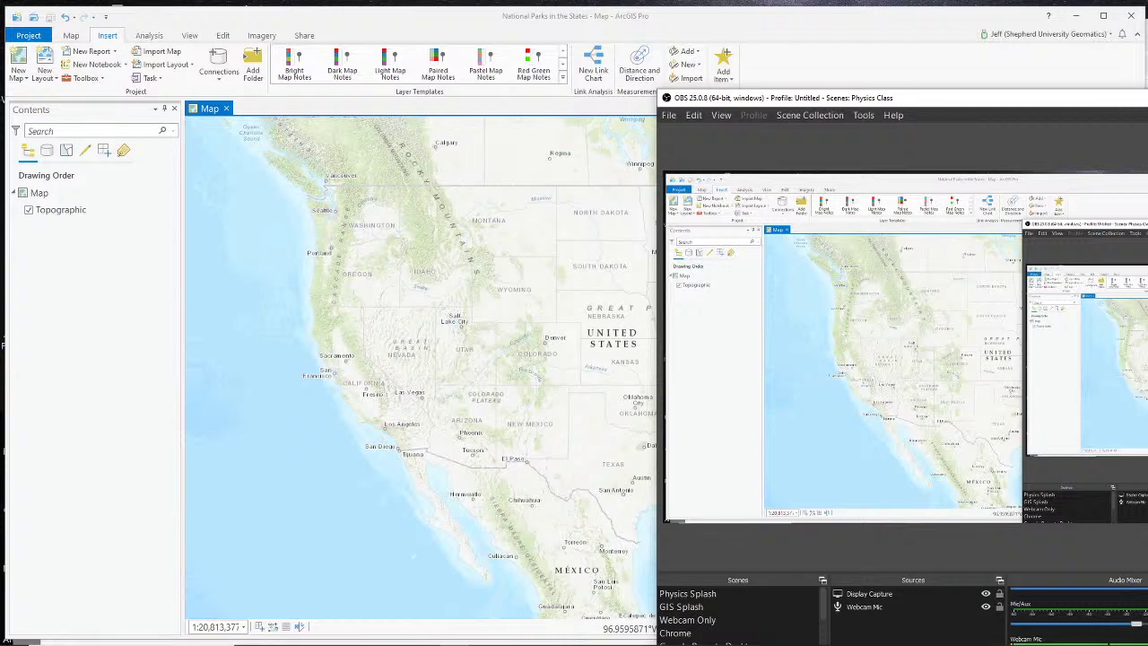
pyautogui.click(803, 44)
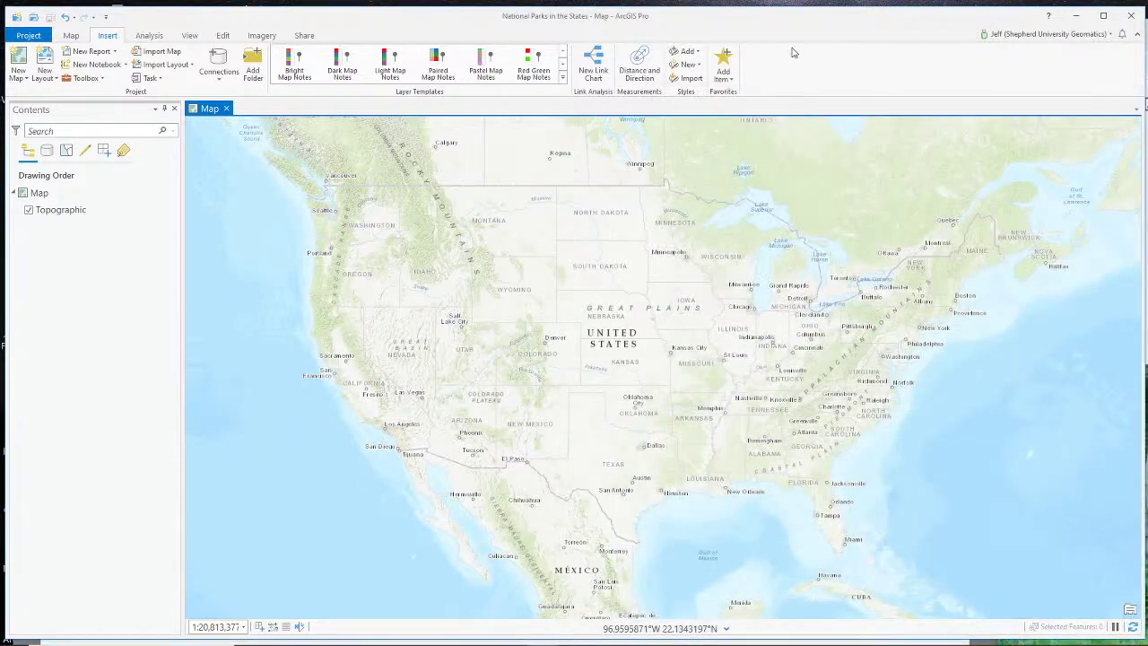
# Review the project's current settings in the Options and return to the map without changing them.
pyautogui.click(32, 35)
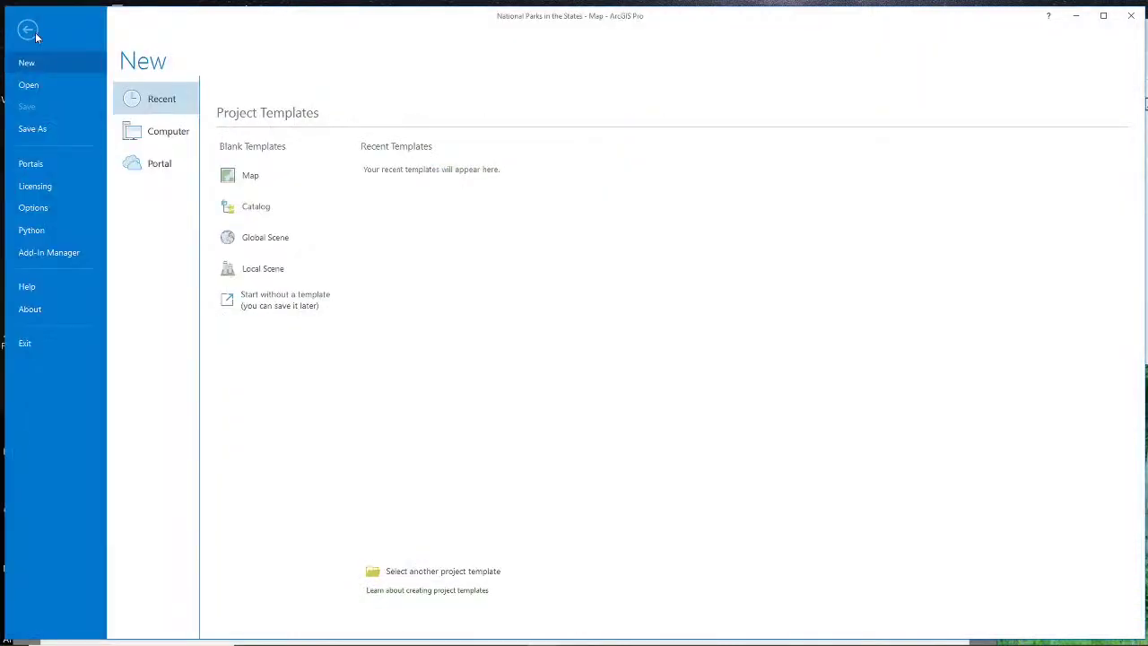
pyautogui.click(44, 207)
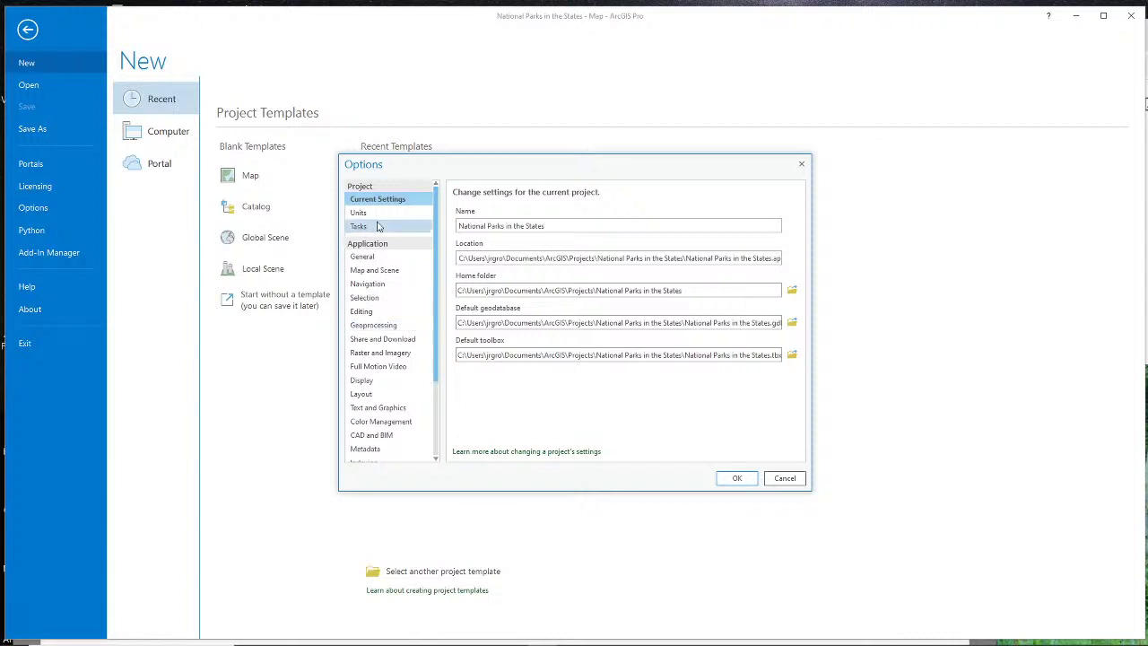
pyautogui.click(792, 485)
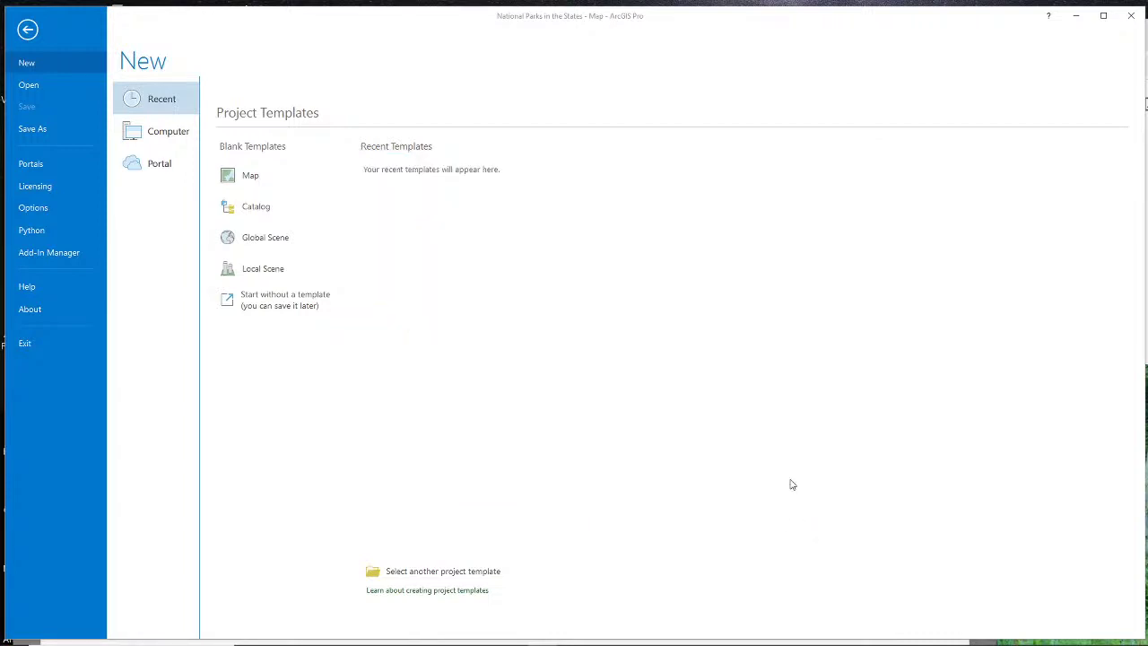
pyautogui.click(28, 32)
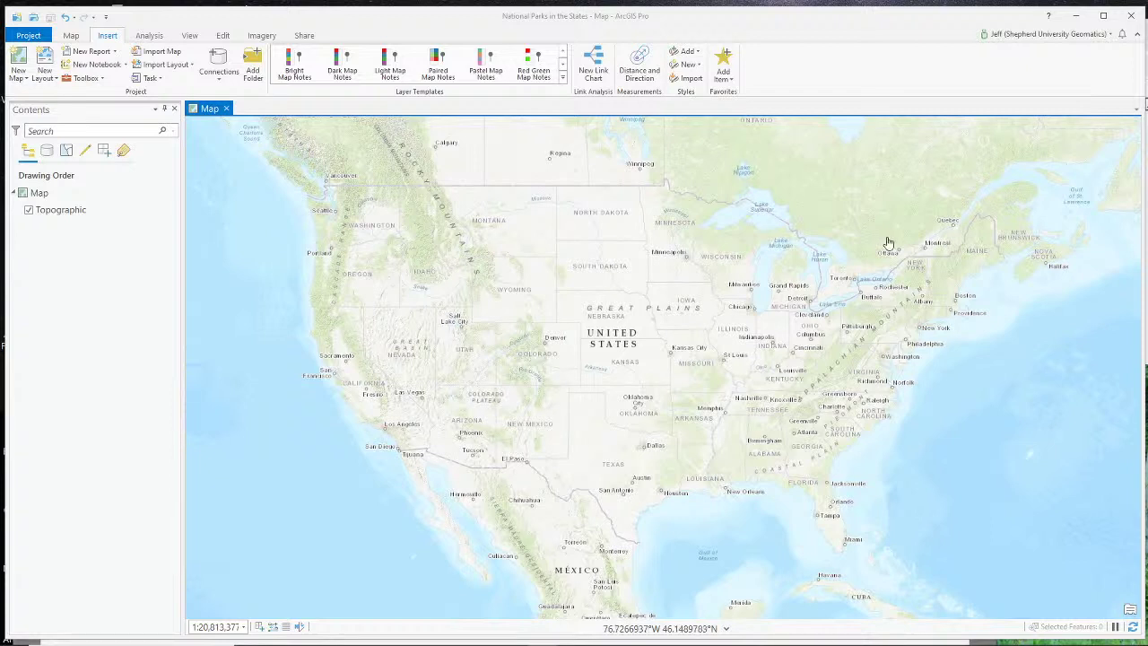
# Show the Catalog pane beside the map and make it narrower.
pyautogui.click(189, 37)
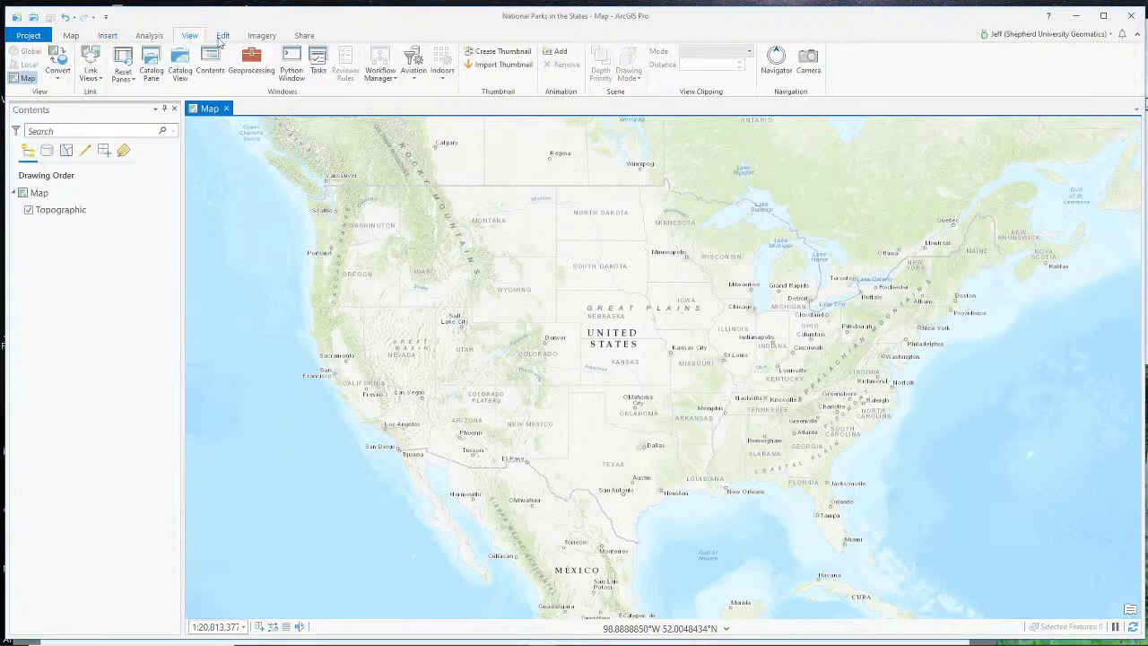
pyautogui.click(153, 70)
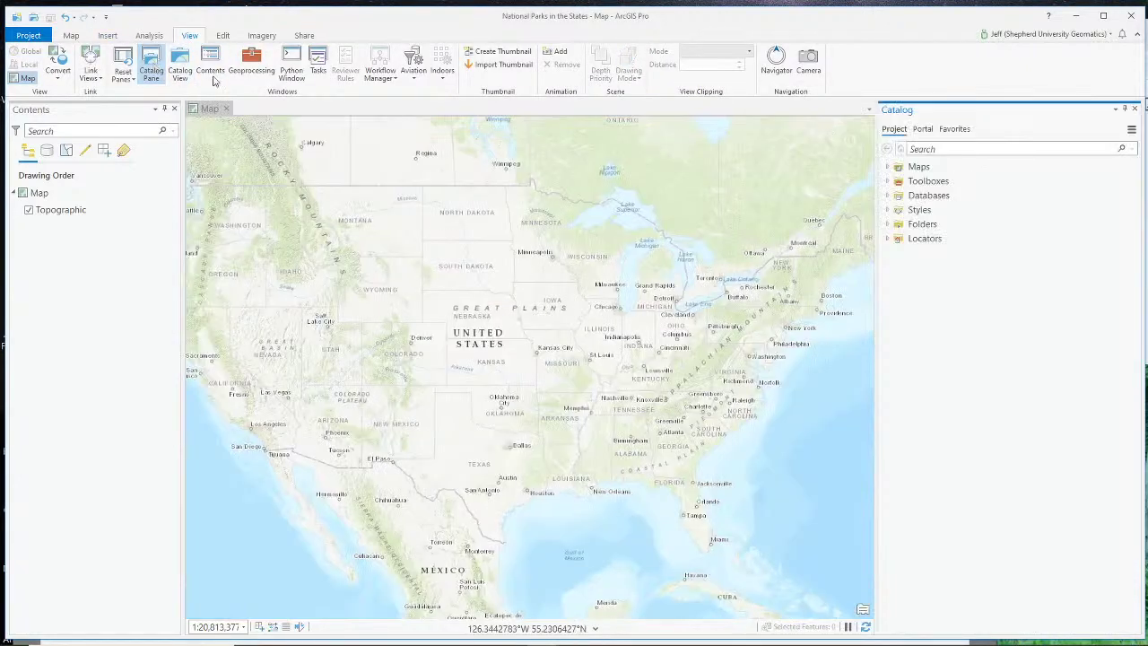
pyautogui.moveTo(868, 335); pyautogui.dragTo(947, 336)
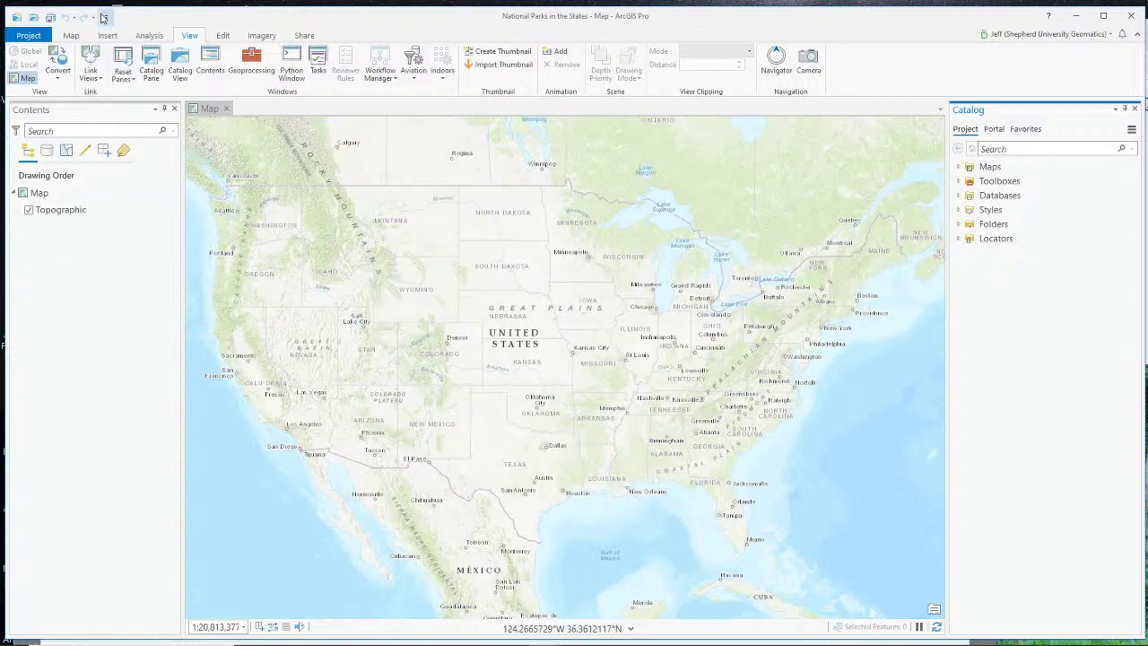
# Start adding data to the map and look through the available portal and computer sources.
pyautogui.click(71, 36)
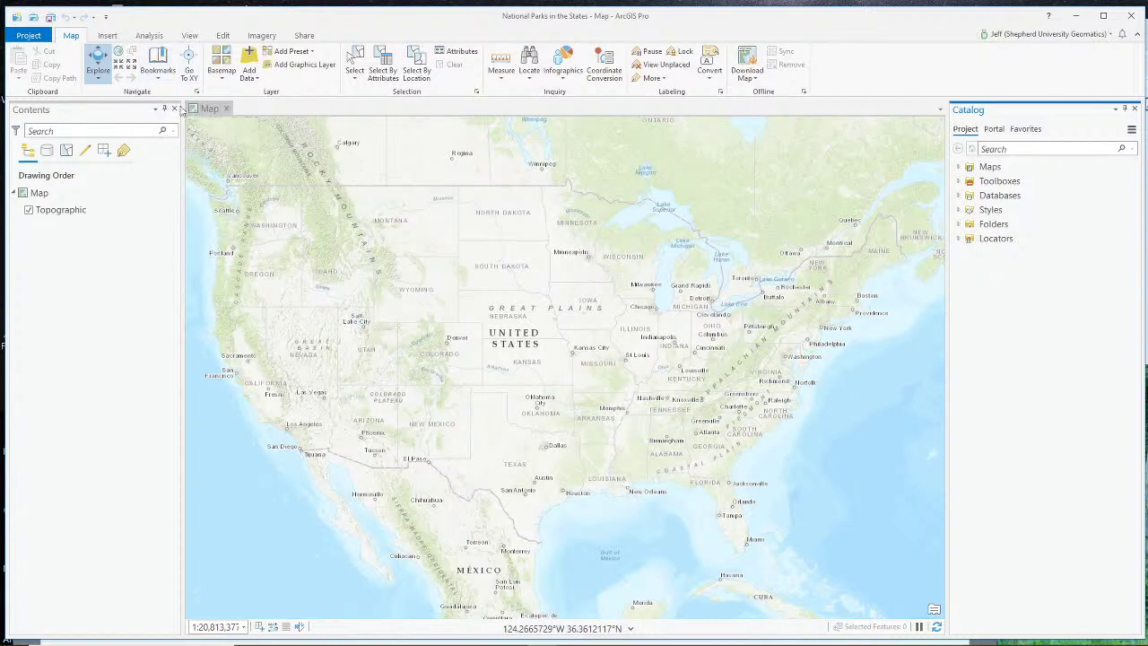
pyautogui.click(254, 84)
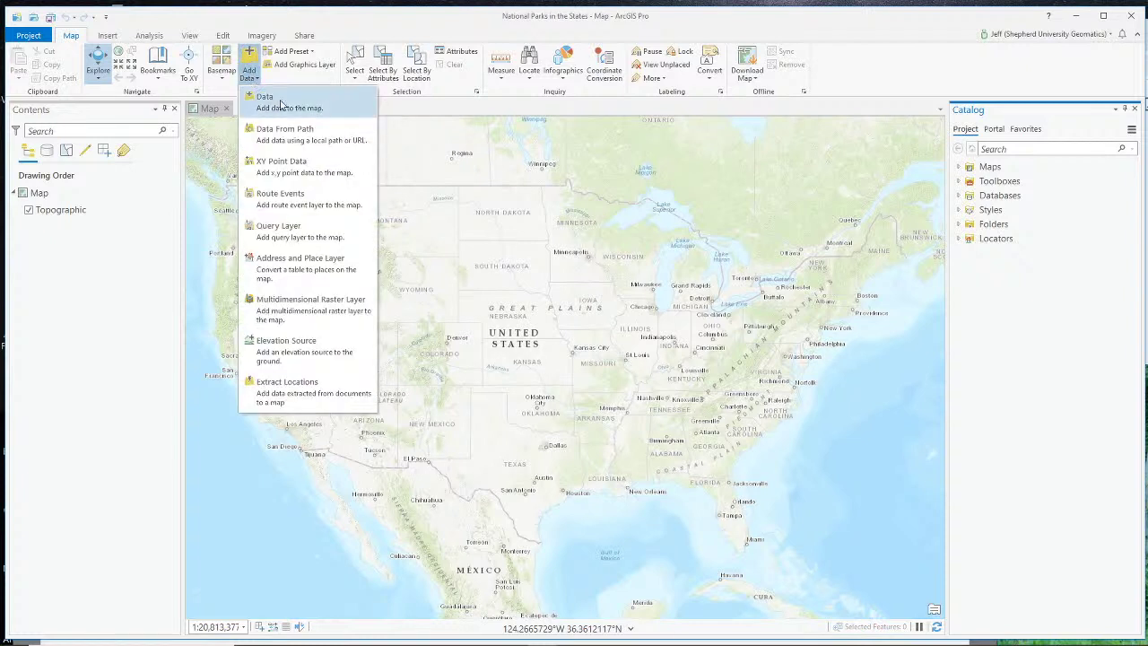
pyautogui.click(270, 93)
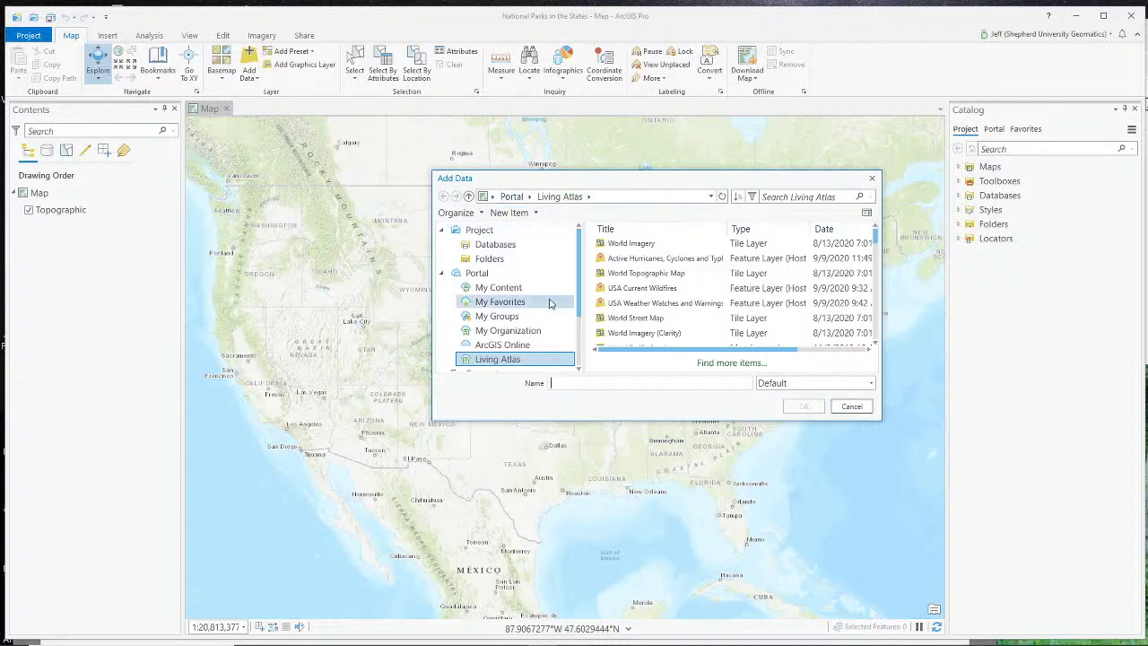
pyautogui.scroll(-1, 517, 337)
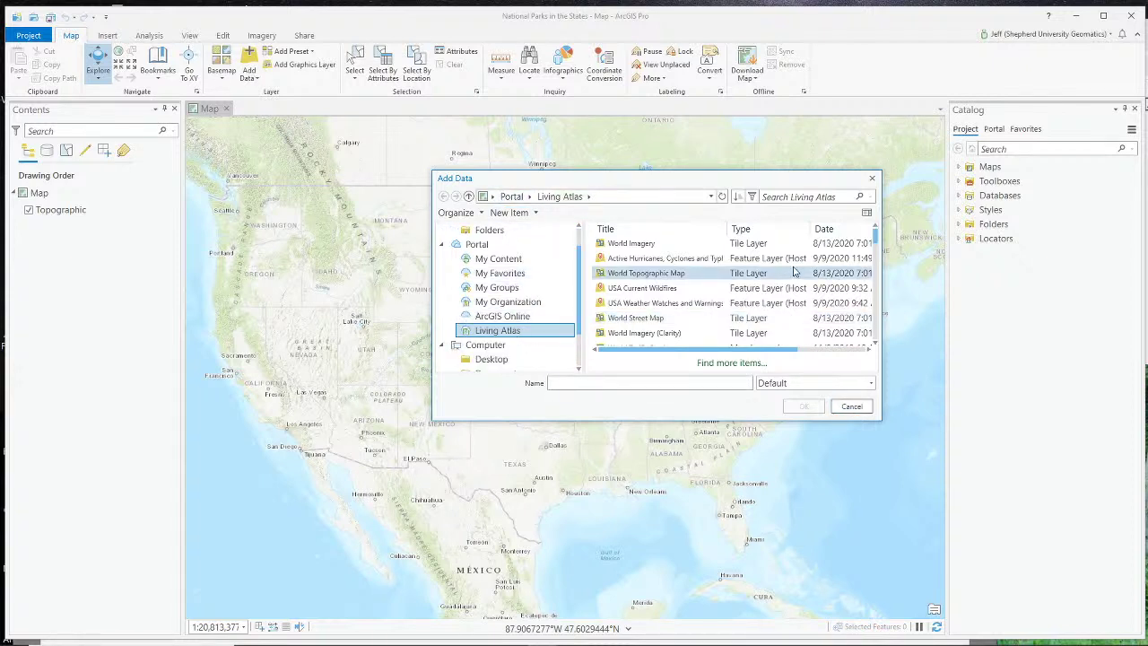
# Search the Living Atlas for "states" and refine the search to "us states".
pyautogui.click(781, 198)
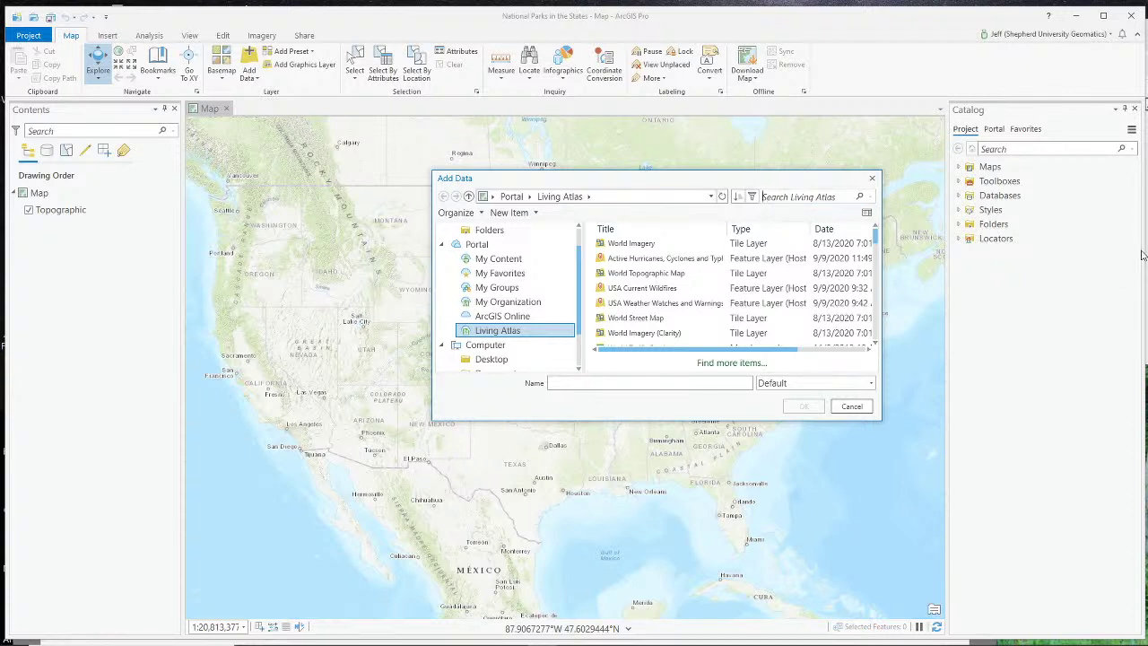
pyautogui.write('s')
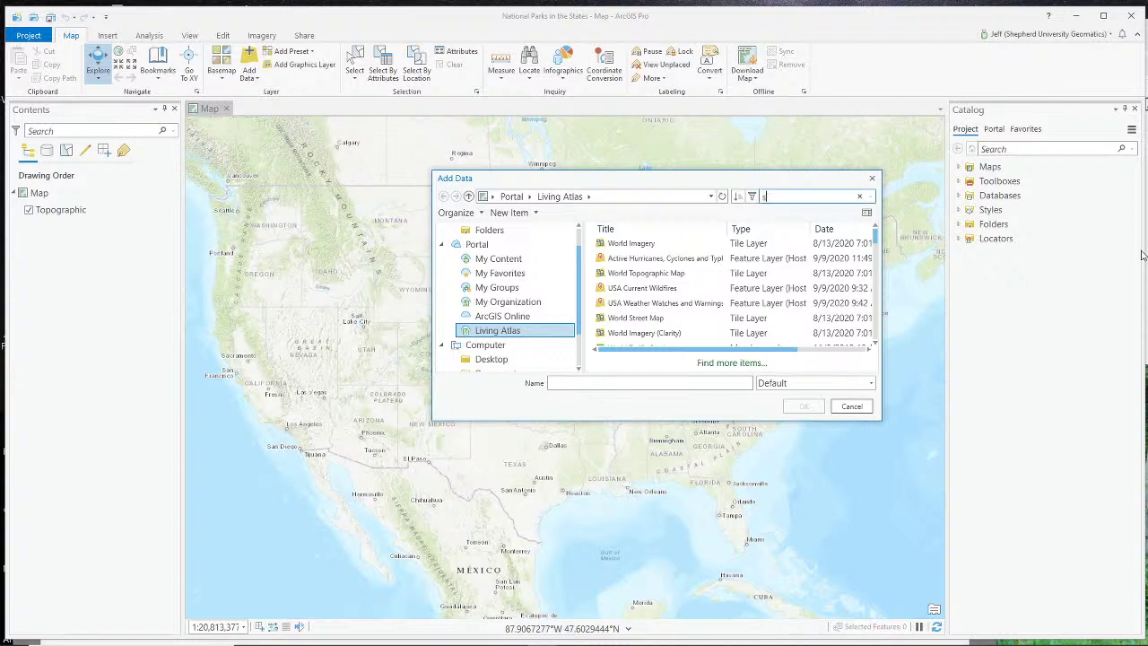
pyautogui.press('BackSpace')
pyautogui.write('statesw')
pyautogui.press('Return')
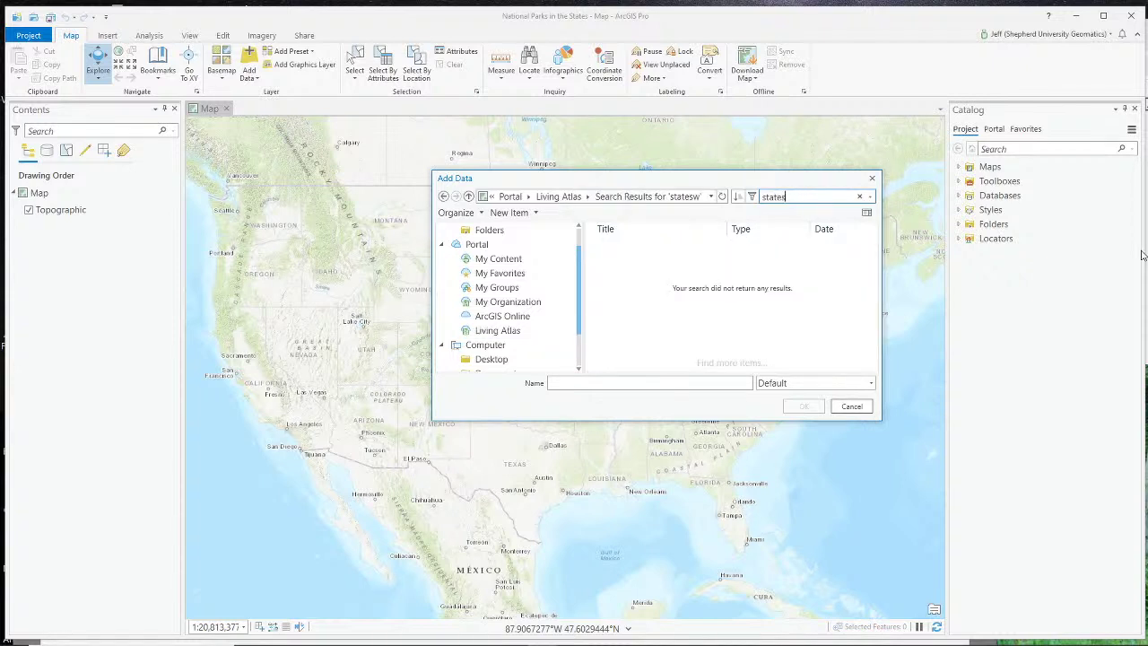
pyautogui.press('Return')
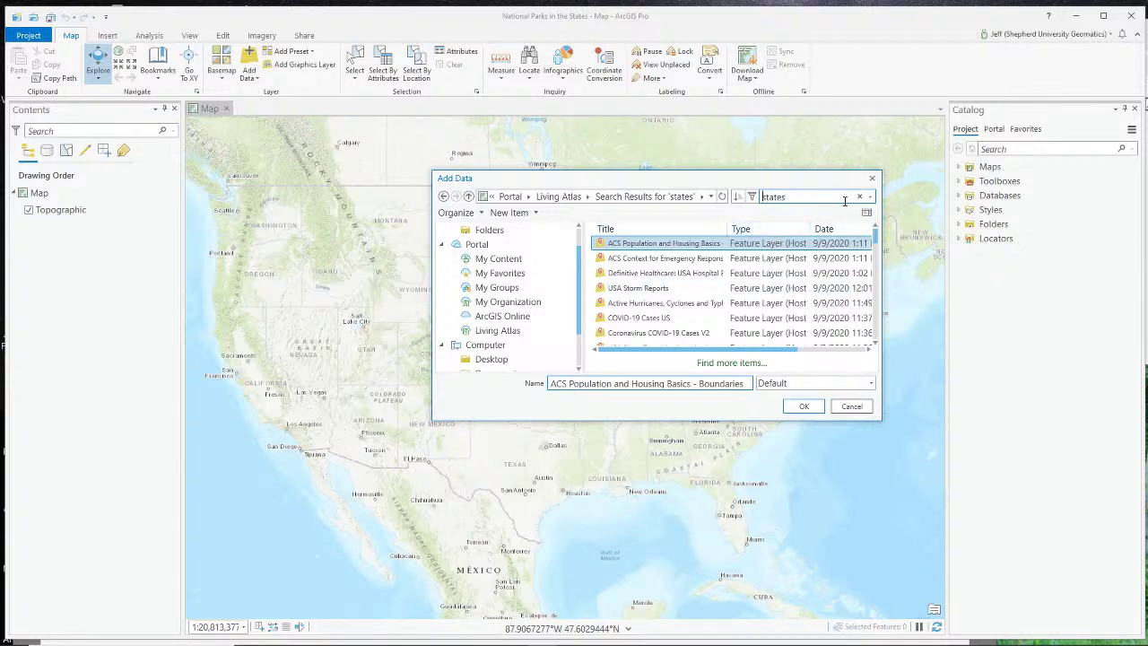
pyautogui.click(762, 197)
pyautogui.write('us')
pyautogui.press('Return')
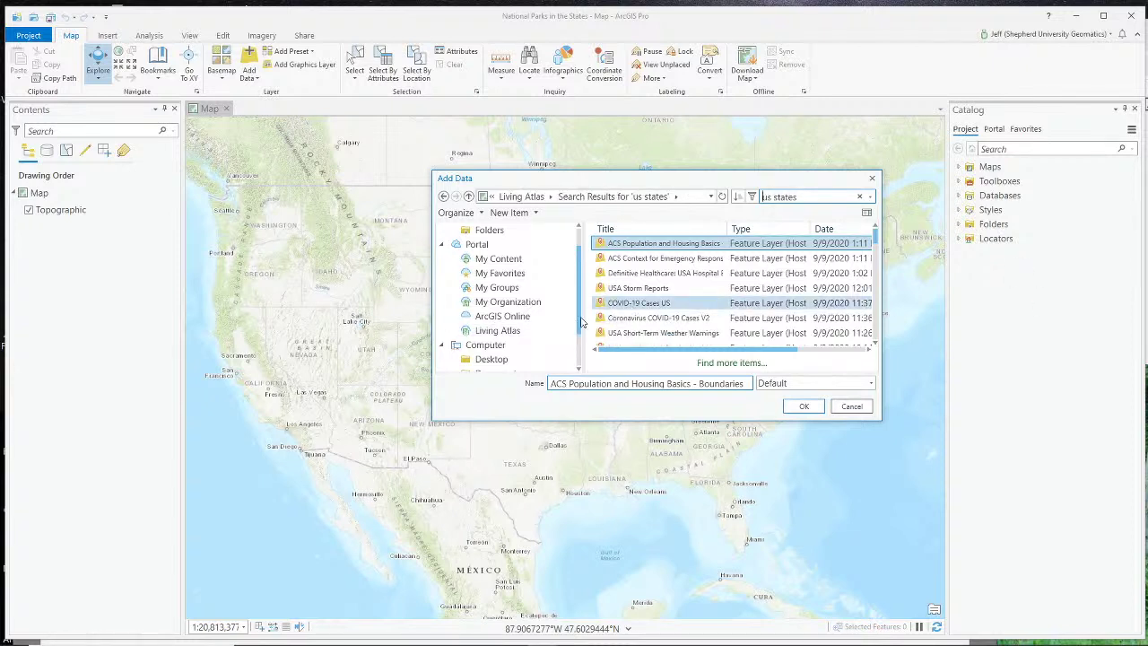
# Search the Living Atlas for "us states", add the USA States (Generalized) layer to the map, and list the project's databases in the Catalog.
pyautogui.click(538, 330)
pyautogui.click(816, 196)
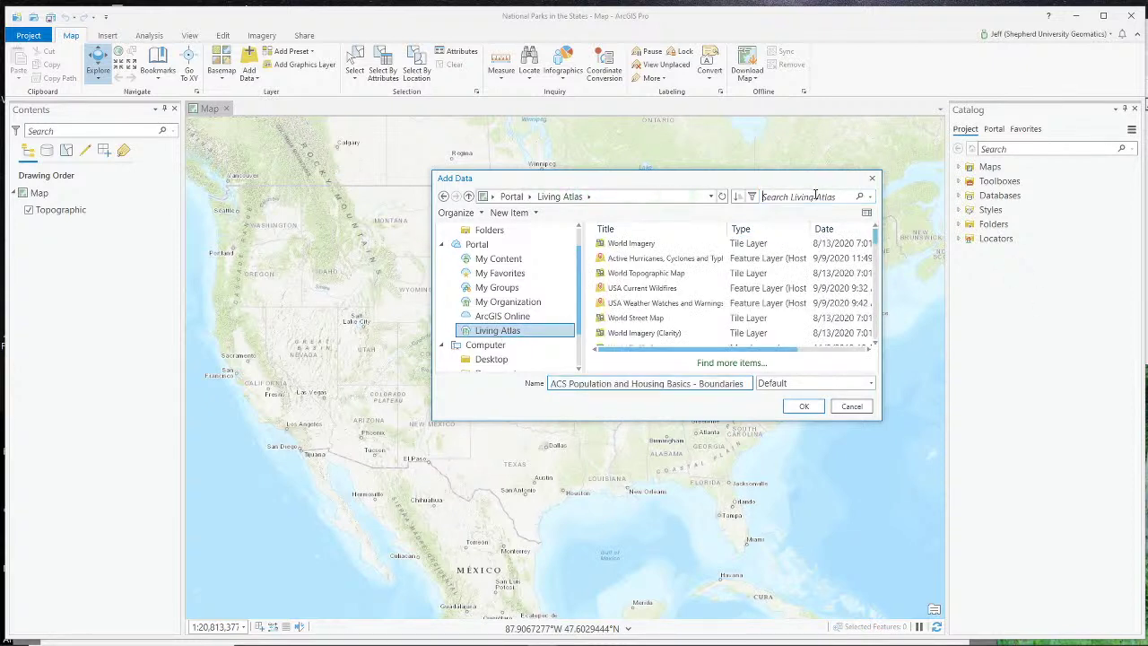
pyautogui.write('us states')
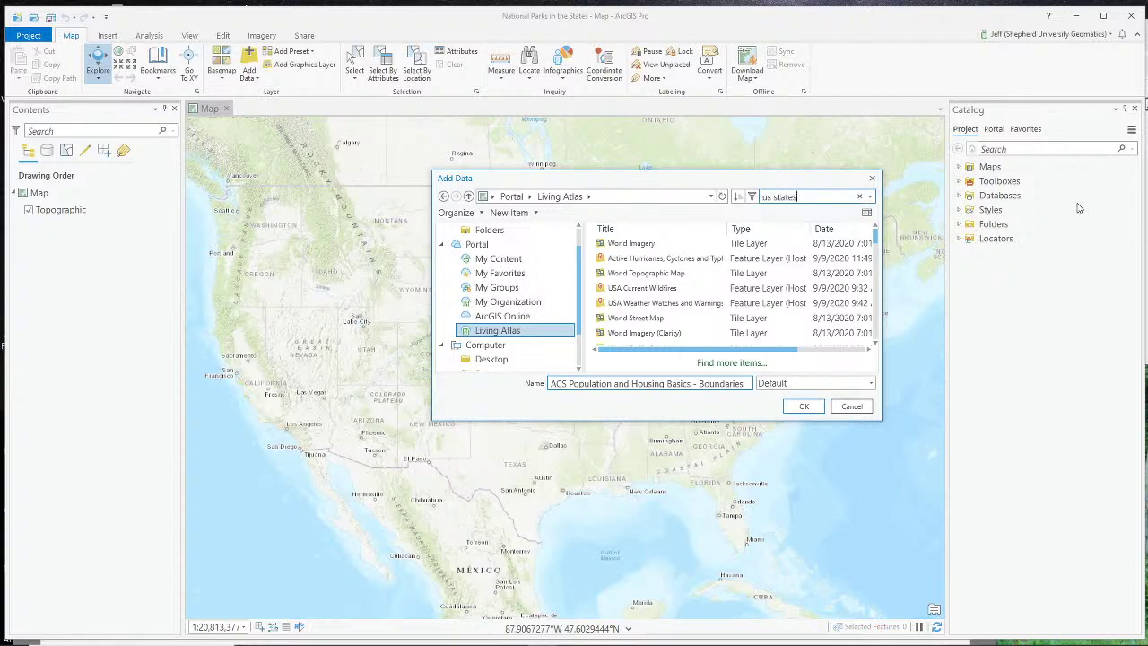
pyautogui.press('Return')
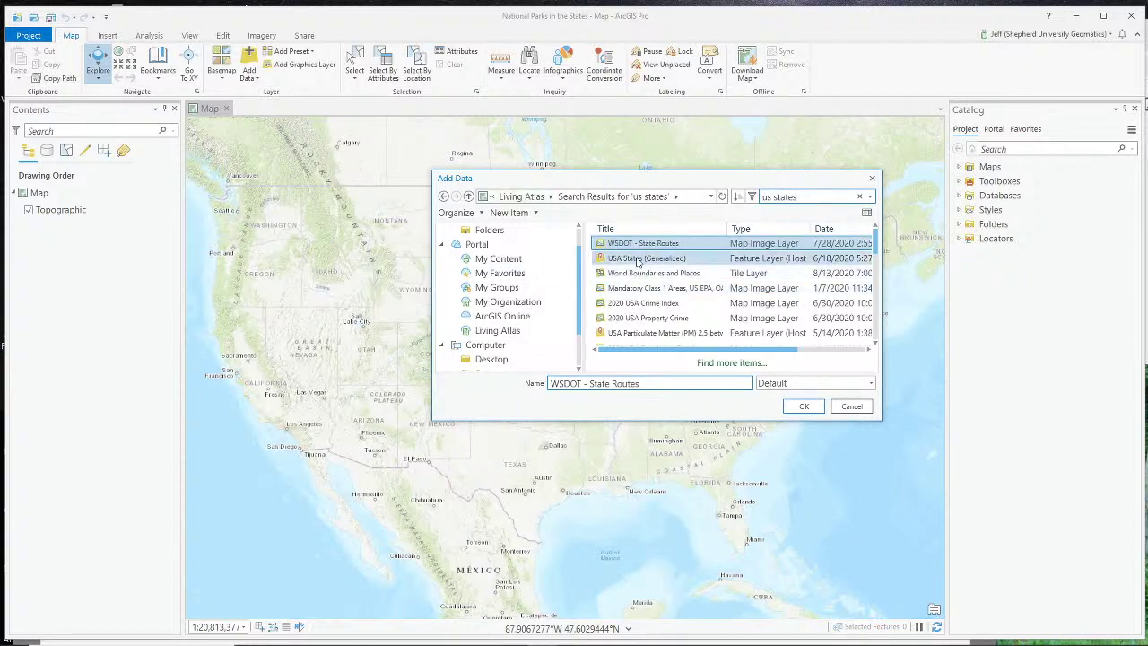
pyautogui.click(638, 259)
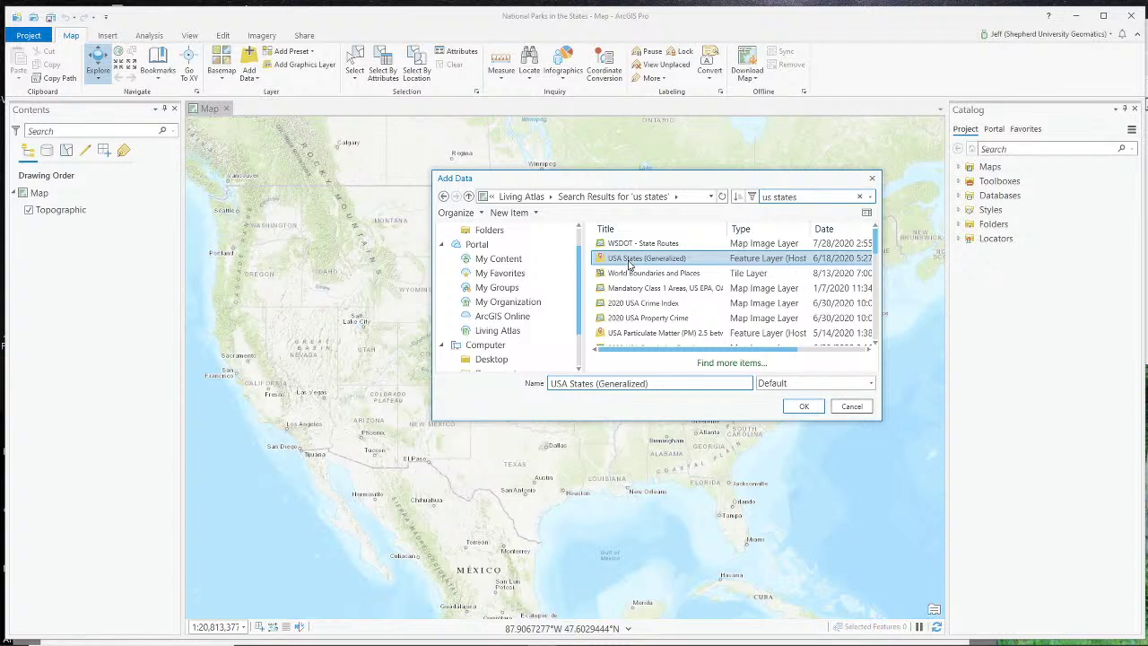
pyautogui.click(804, 406)
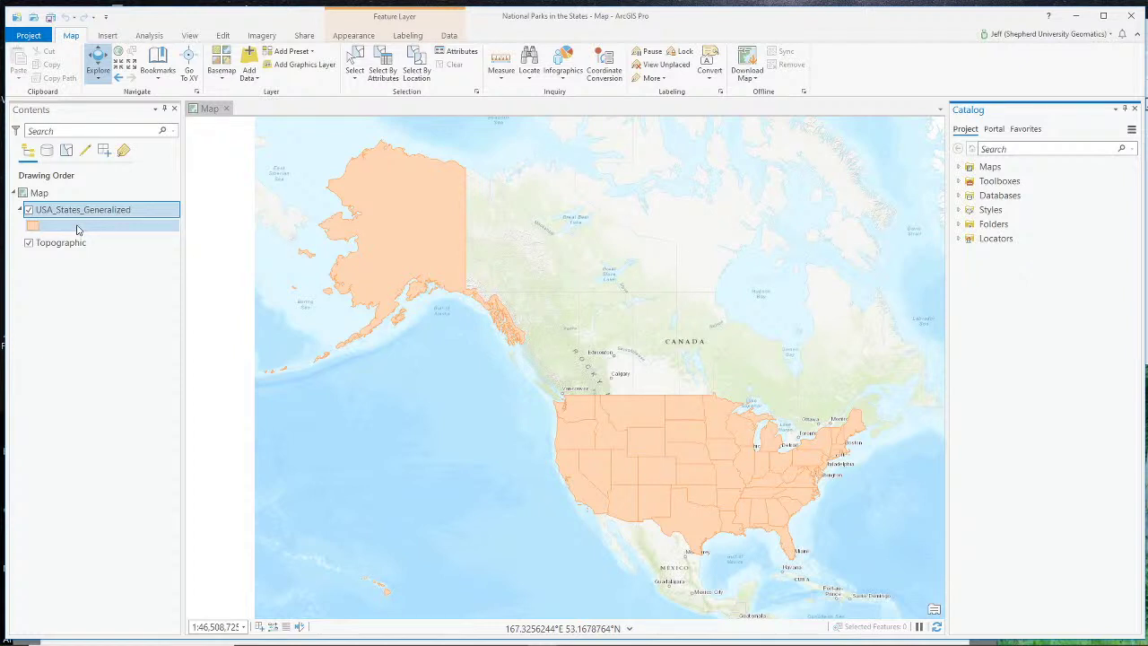
pyautogui.click(959, 196)
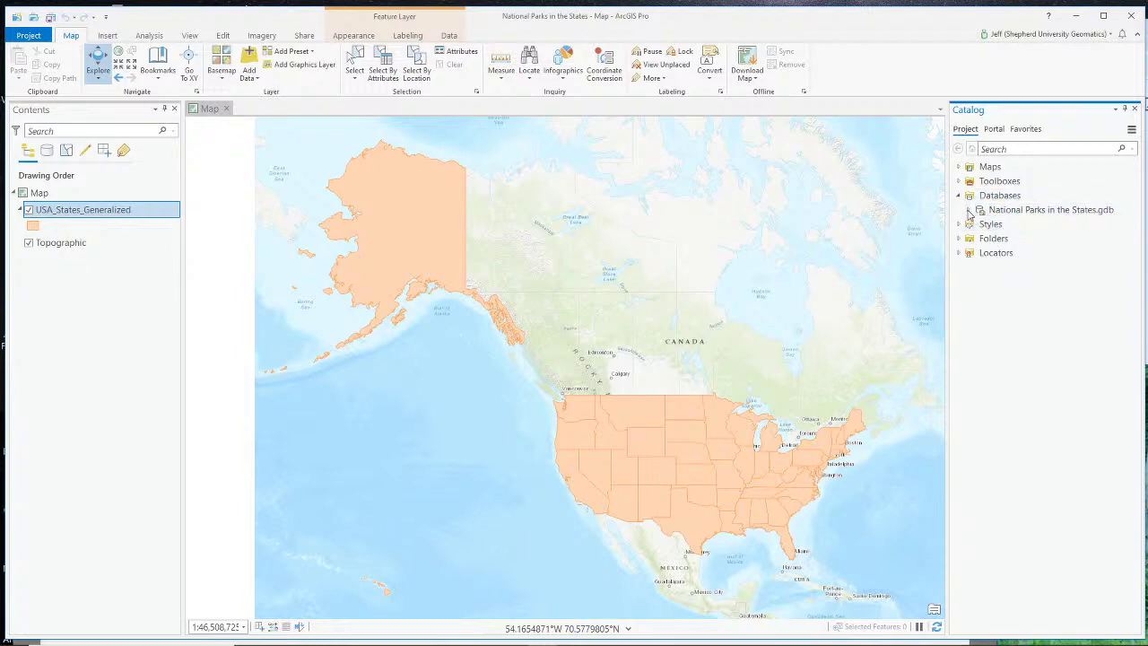
pyautogui.hotkey('alt', 'Tab')
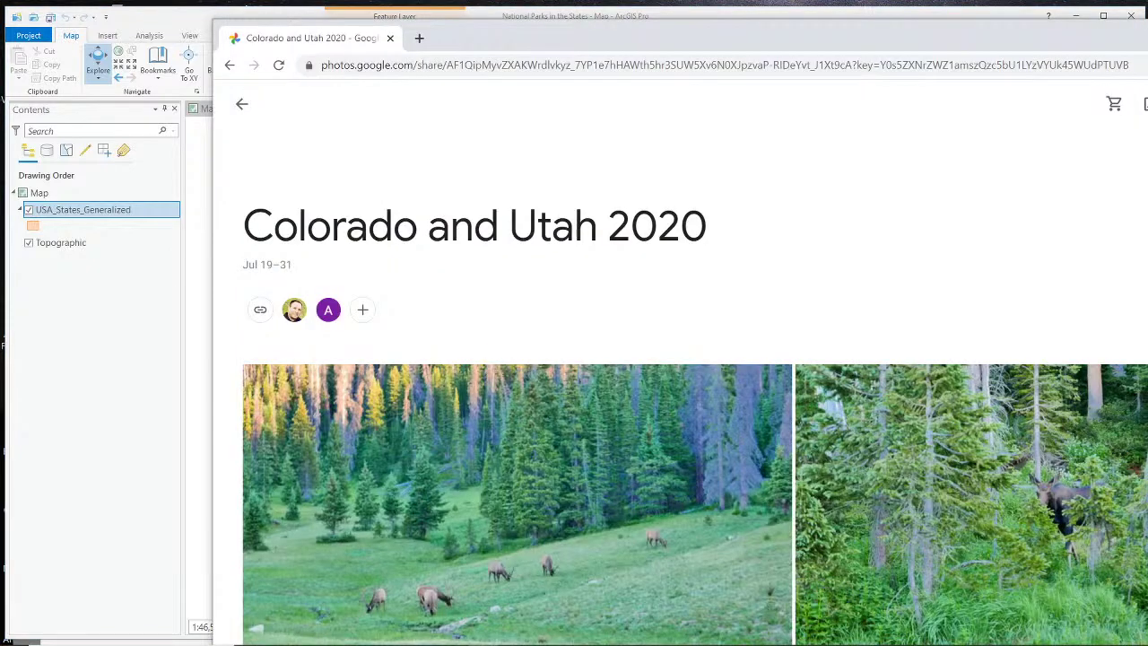
pyautogui.moveTo(568, 637)
pyautogui.click(454, 634)
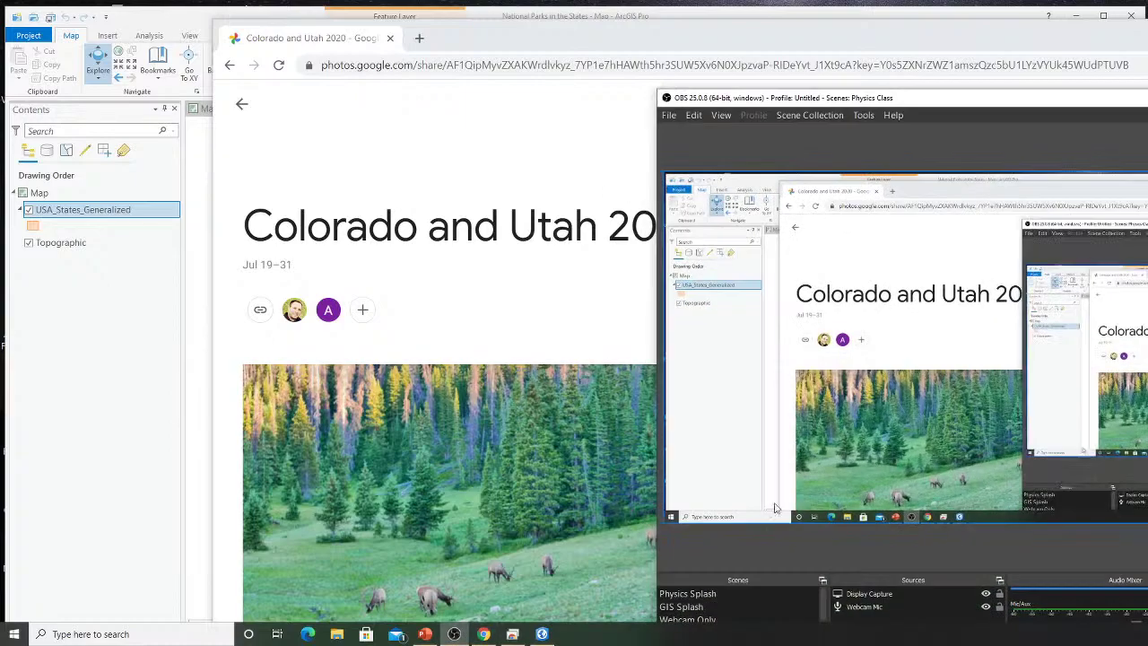
pyautogui.click(750, 620)
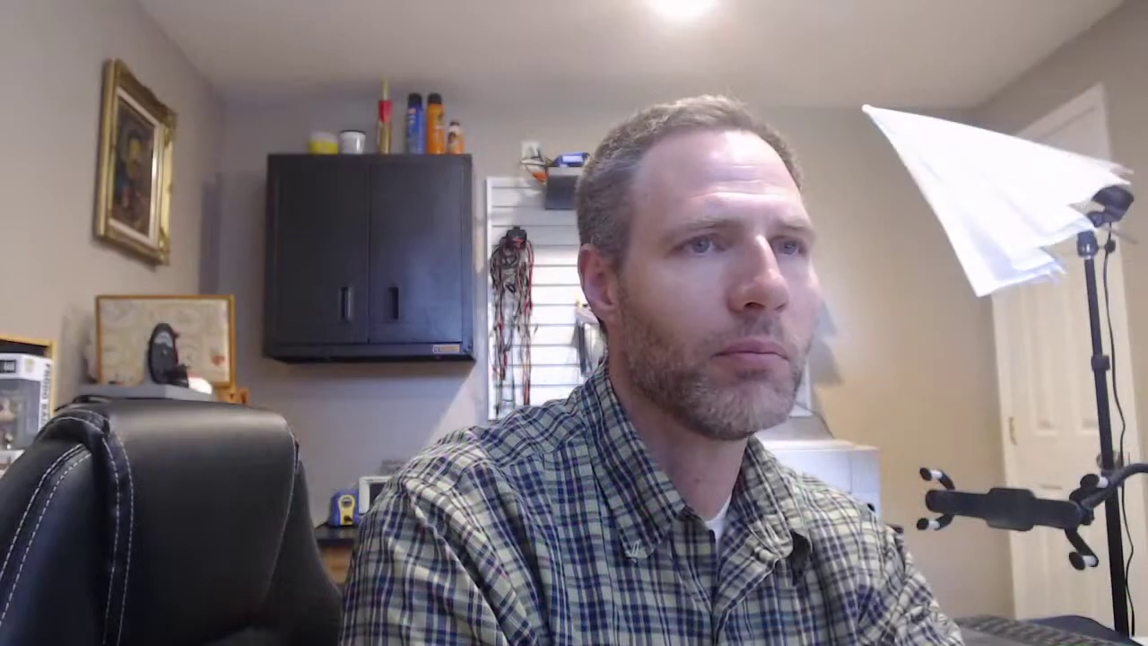
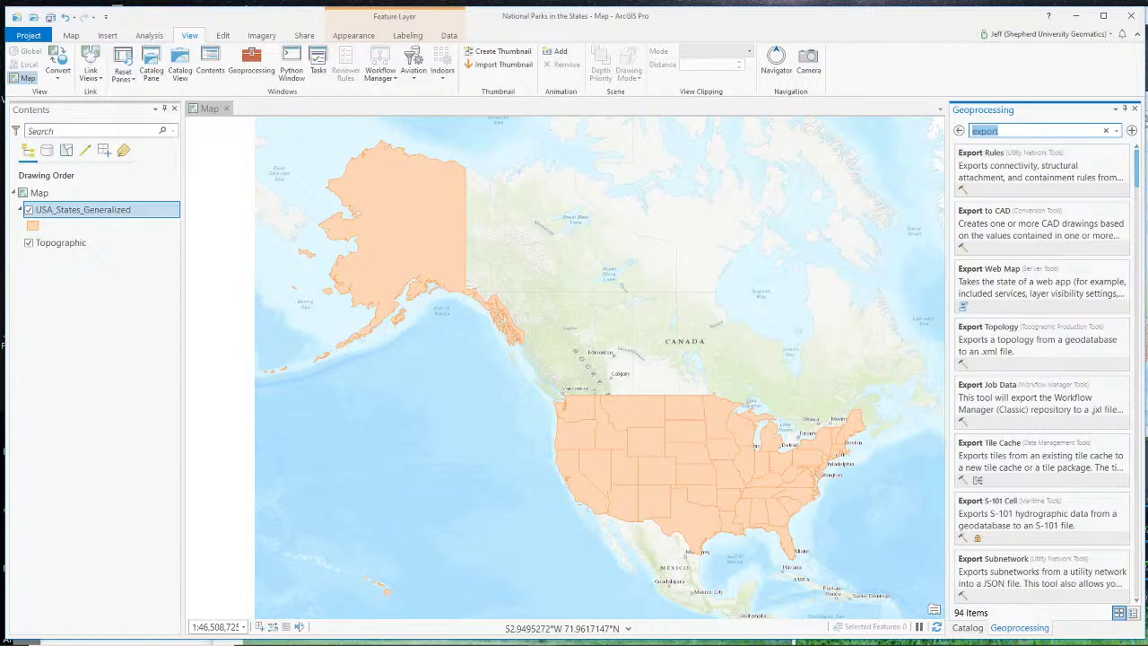
# Search the geoprocessing tools for "feature", "geodatabase feature" and "layer to feature".
pyautogui.click(999, 130)
pyautogui.write('feature')
pyautogui.doubleClick(987, 130)
pyautogui.press('BackSpace')
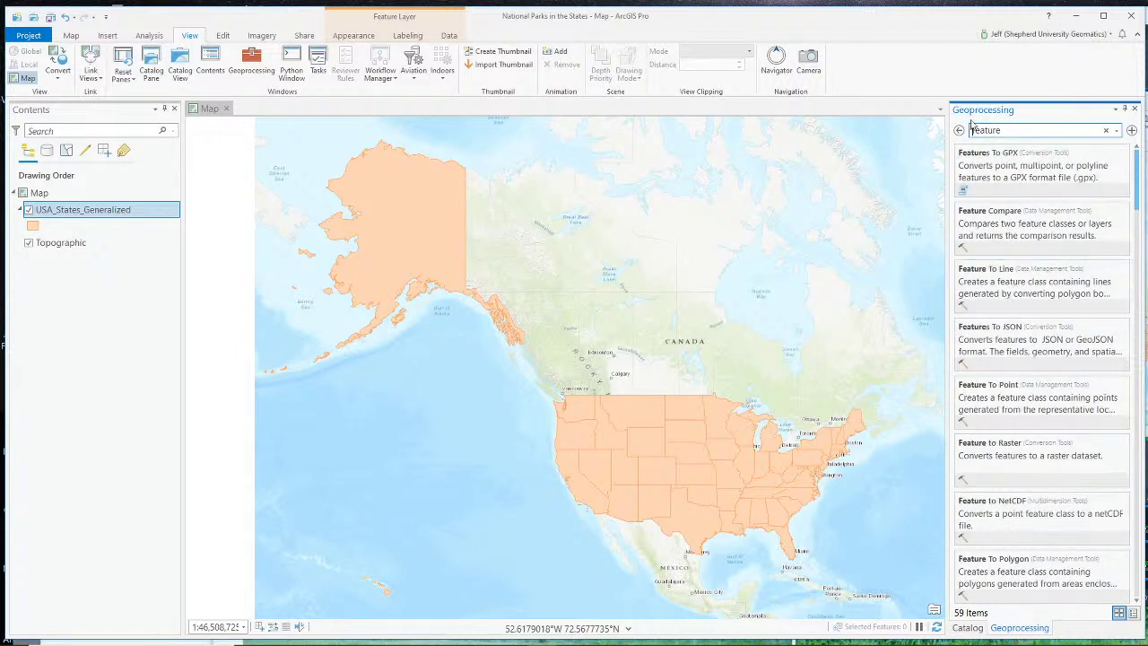
pyautogui.write('geodata')
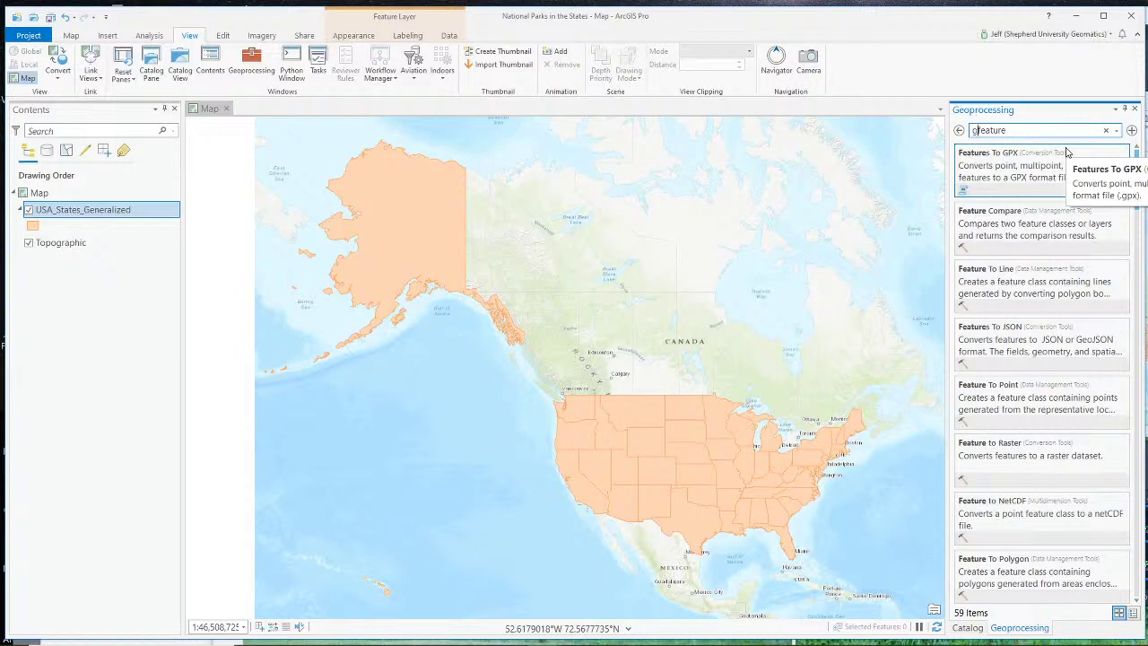
pyautogui.write('base')
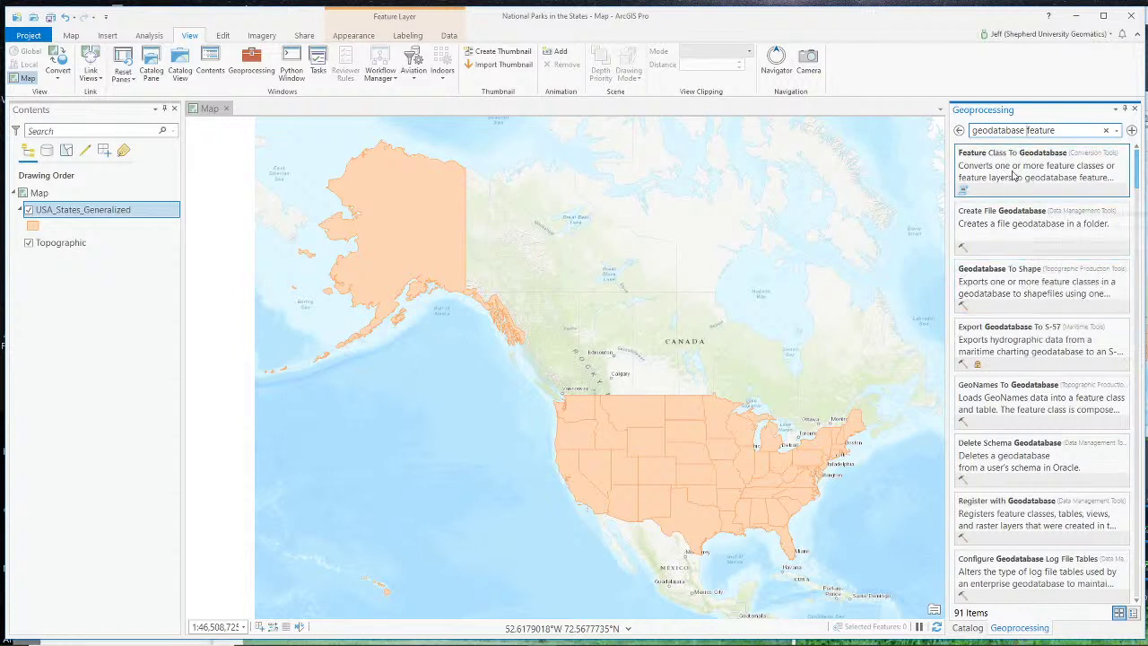
pyautogui.doubleClick(1022, 130)
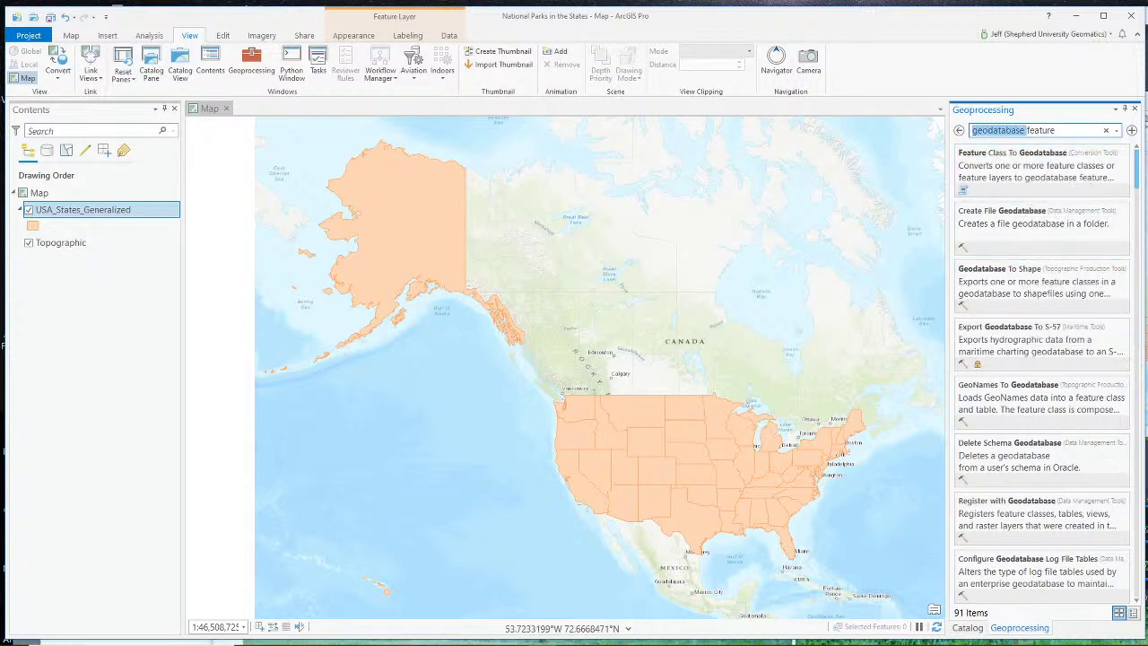
pyautogui.write('layer to')
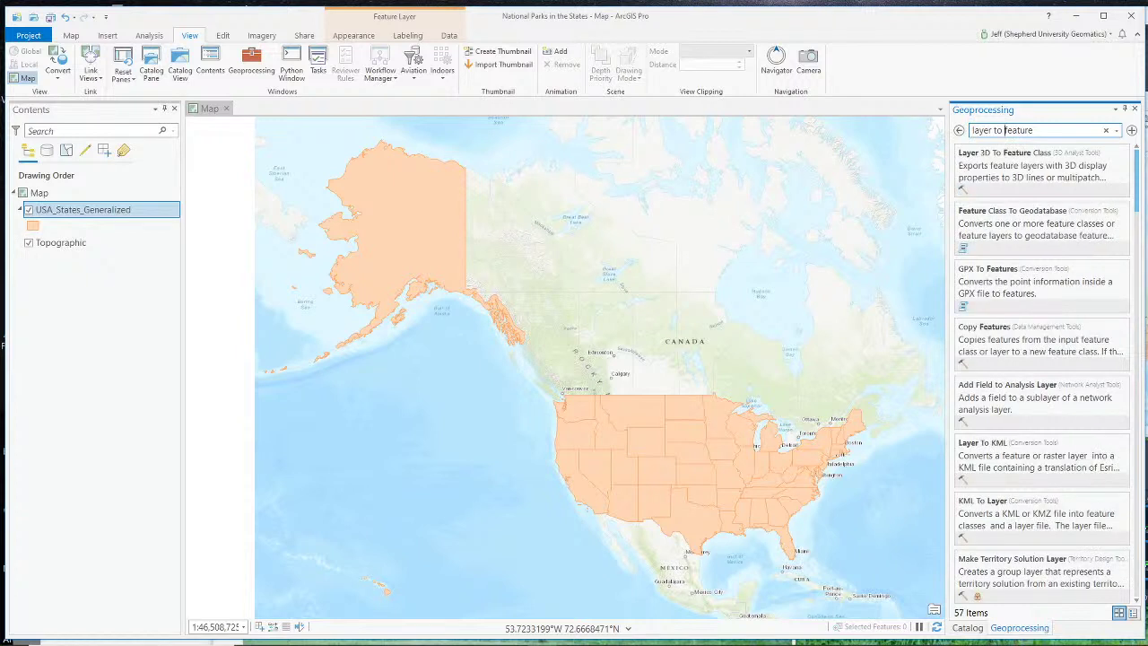
# Search the geoprocessing tools for "layer to geodatabase" and look through the listed tools for one that saves a layer to a geodatabase.
pyautogui.press('BackSpace')
pyautogui.press('BackSpace')
pyautogui.press('BackSpace')
pyautogui.press('BackSpace')
pyautogui.press('BackSpace')
pyautogui.write('odata')
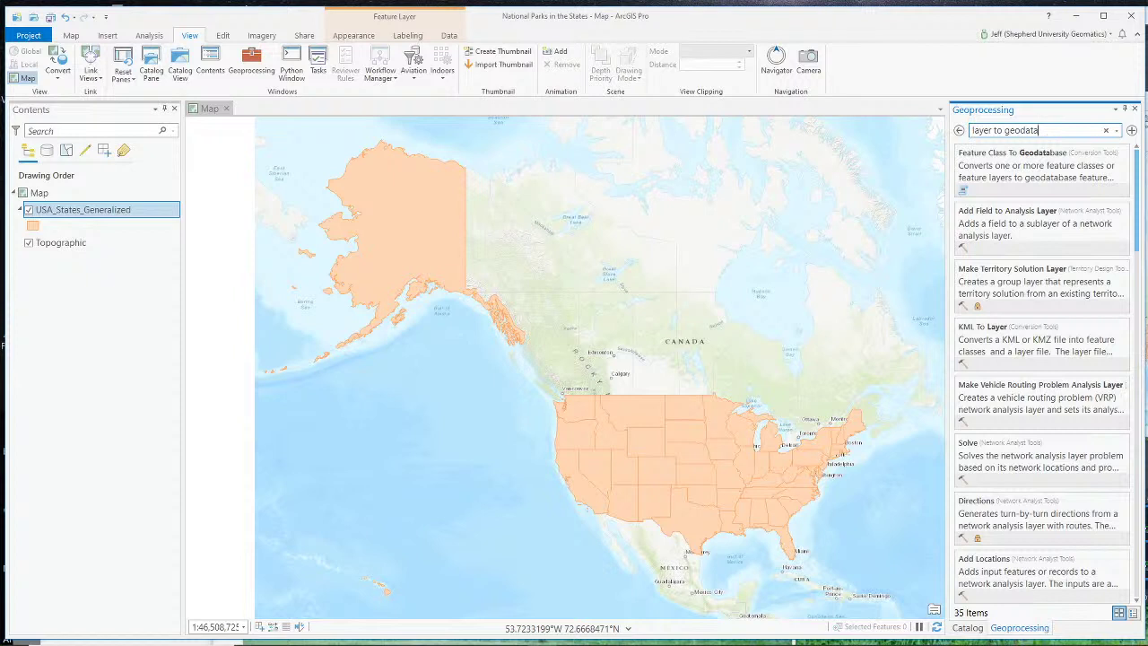
pyautogui.write('base')
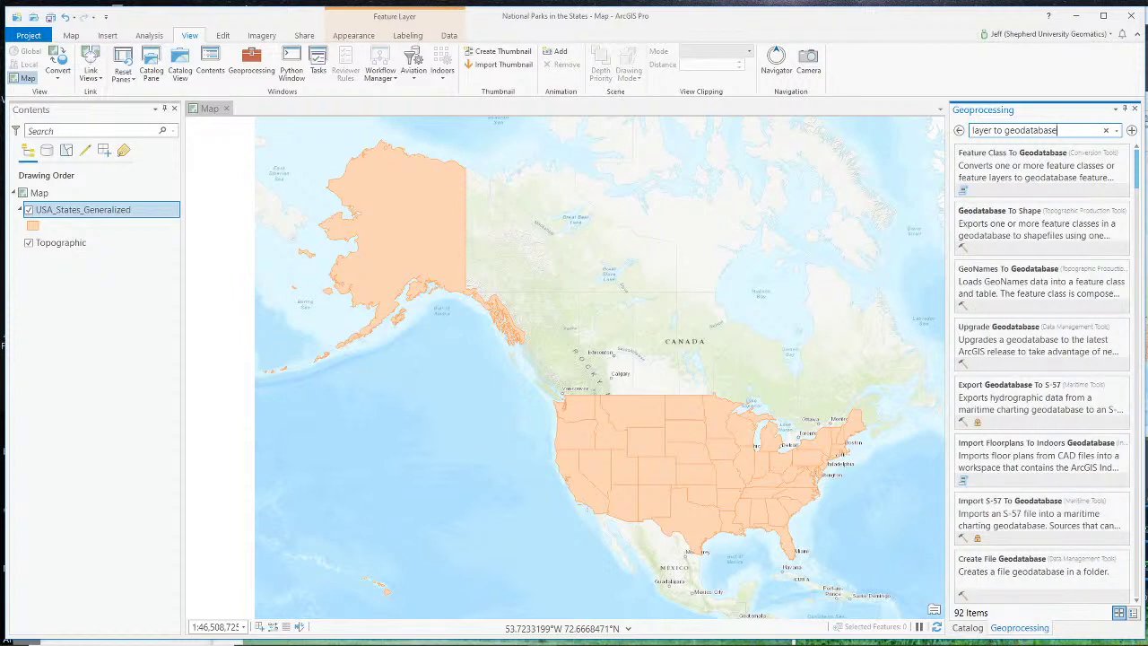
pyautogui.scroll(-2, 1027, 401)
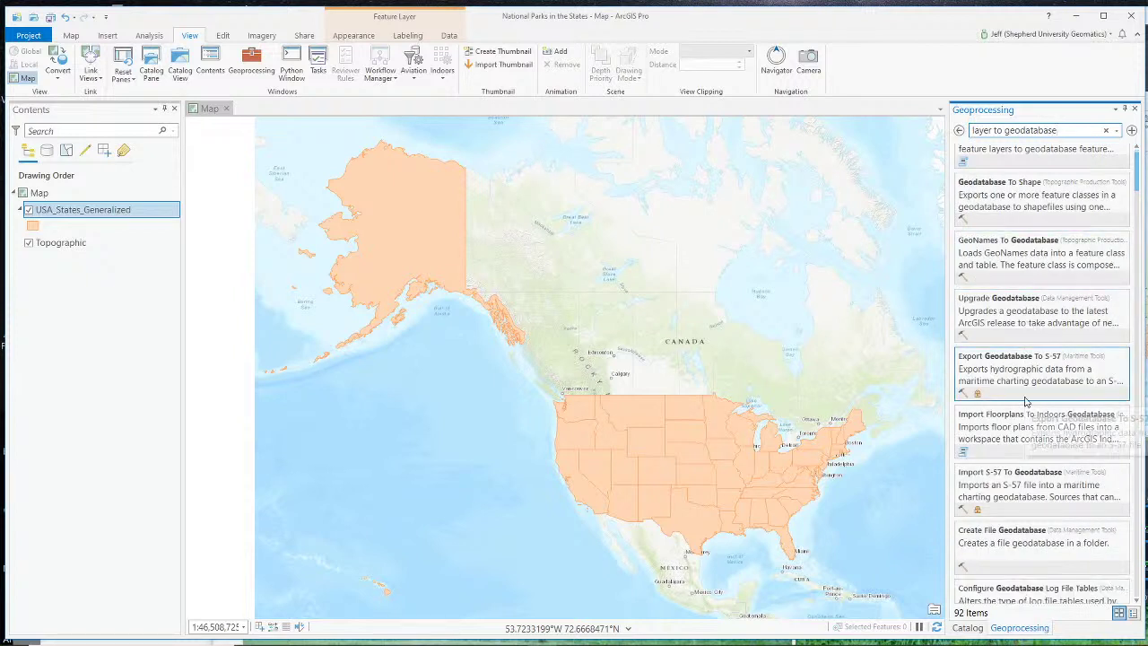
pyautogui.scroll(-3, 1038, 458)
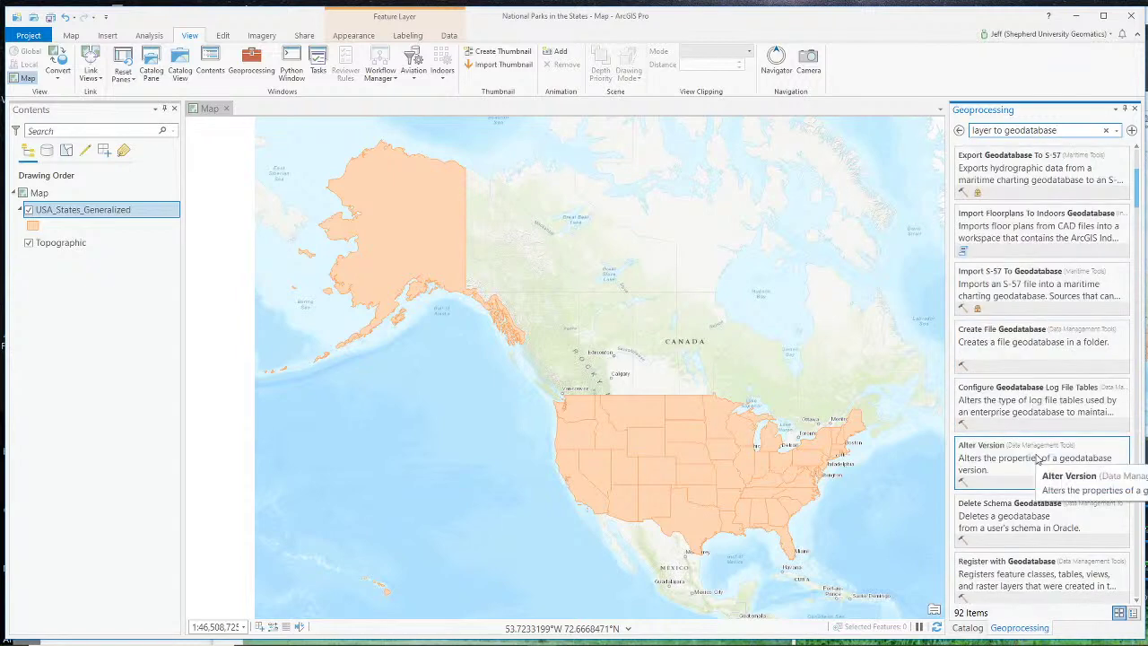
pyautogui.scroll(-6, 1037, 458)
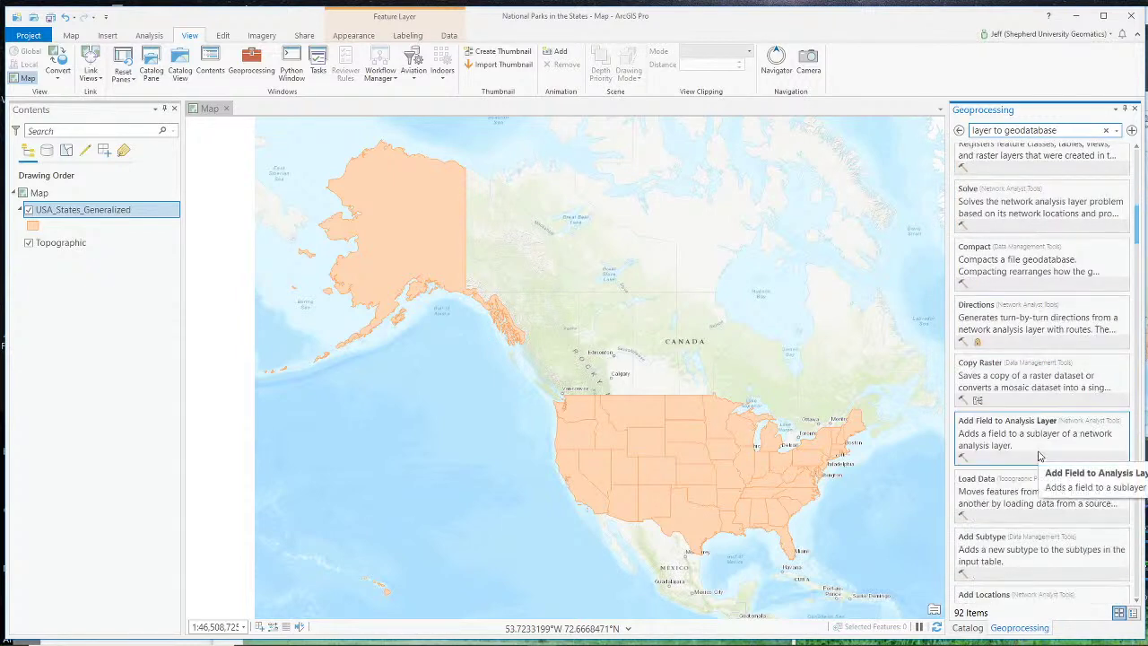
pyautogui.scroll(4, 1038, 457)
pyautogui.scroll(7, 1039, 456)
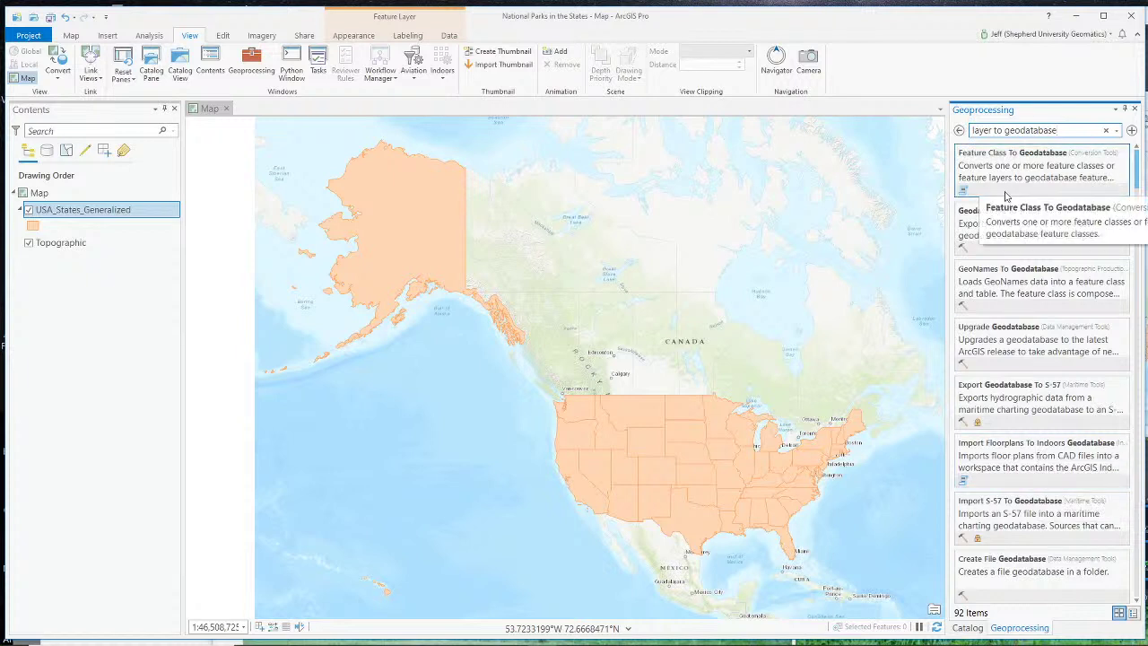
pyautogui.click(996, 160)
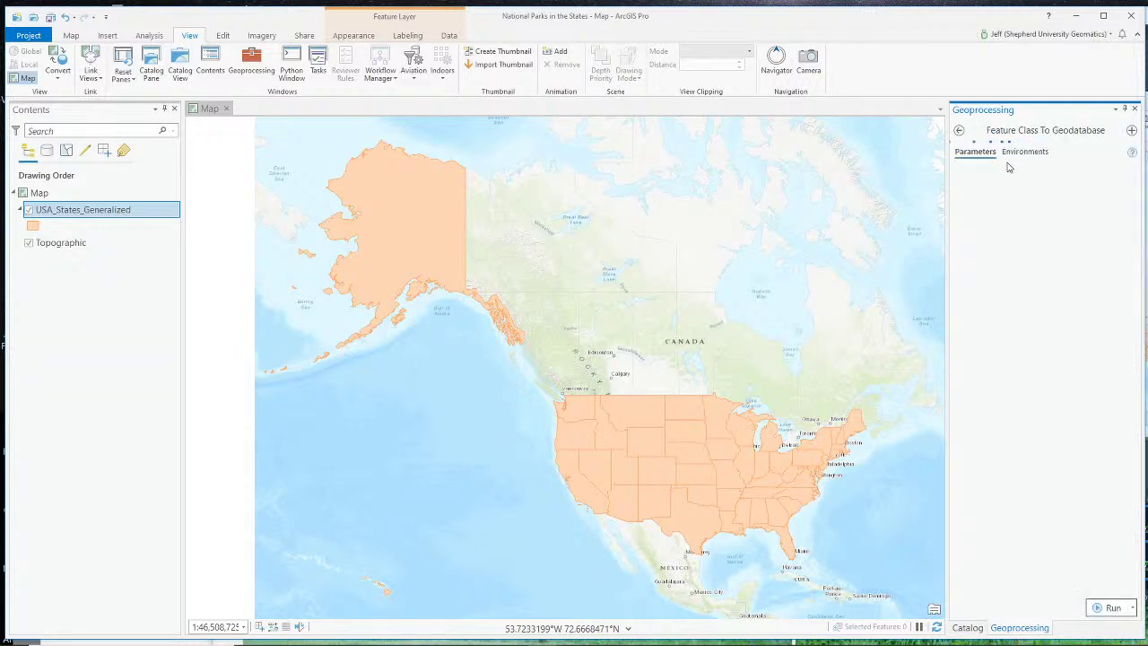
pyautogui.click(1116, 188)
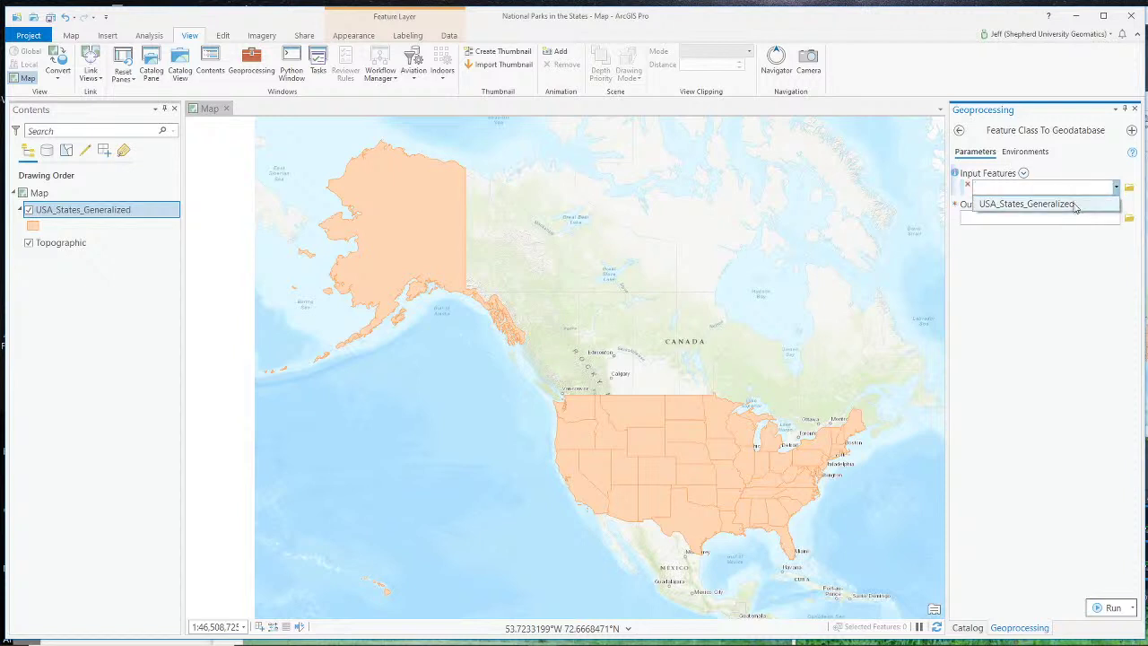
pyautogui.click(1113, 202)
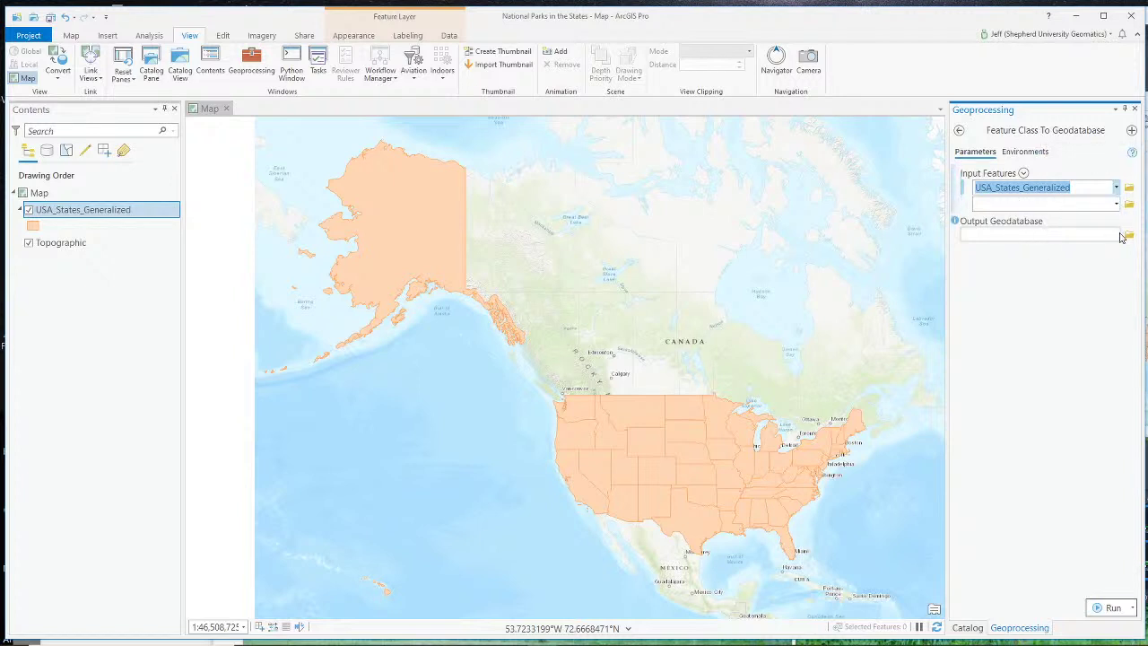
pyautogui.click(1116, 207)
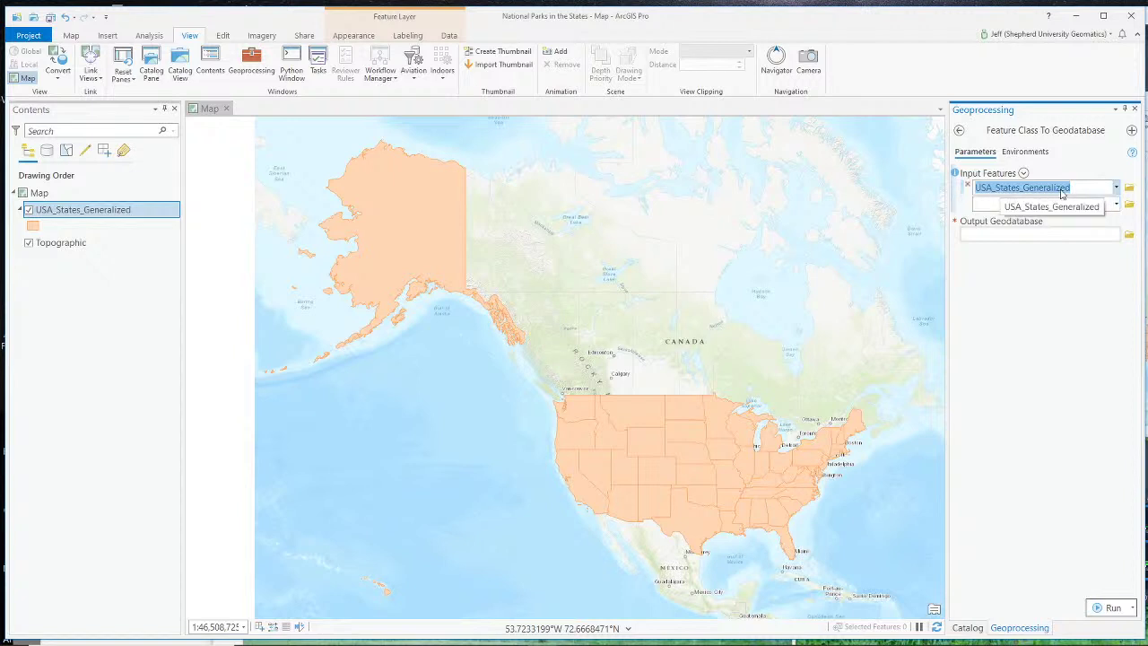
pyautogui.click(959, 130)
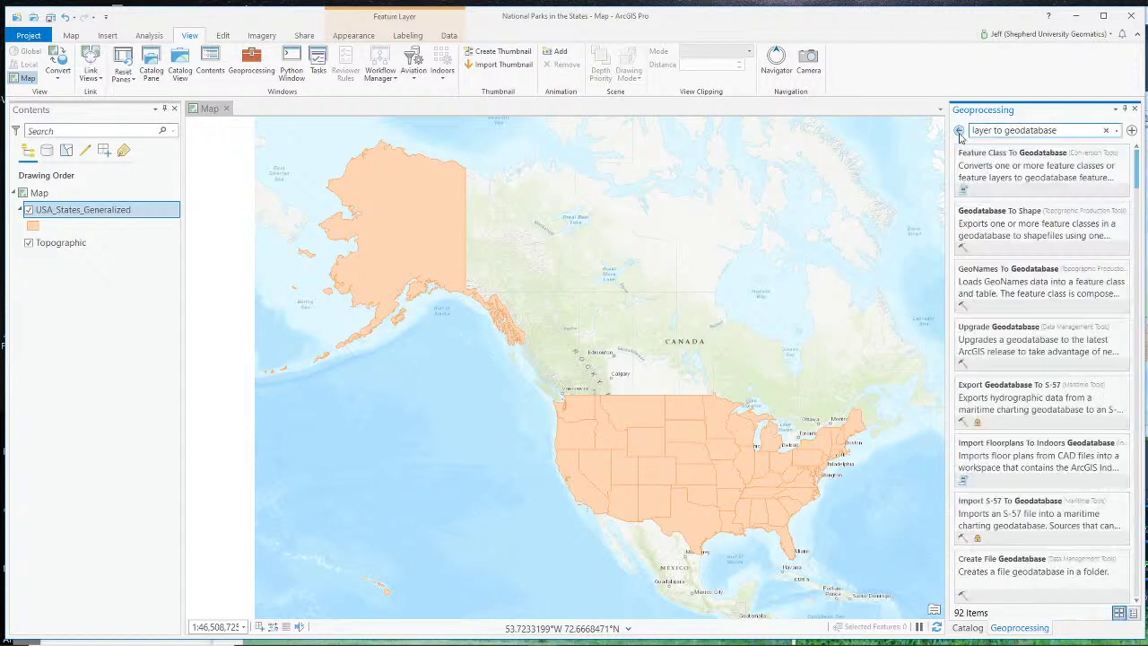
pyautogui.click(959, 131)
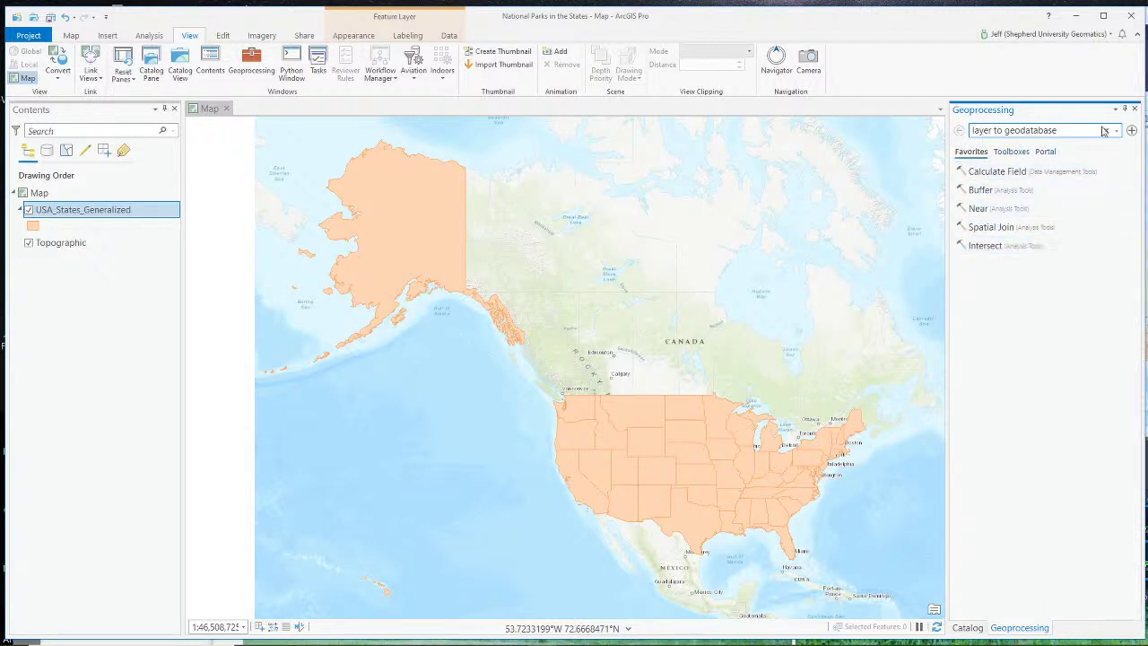
pyautogui.click(1134, 108)
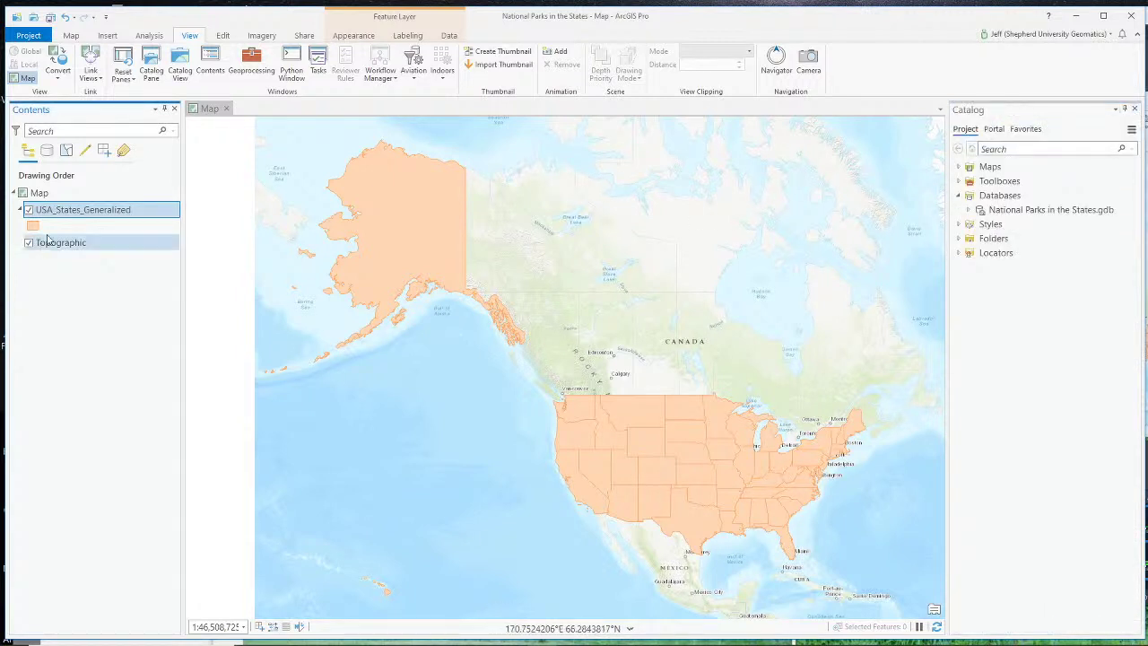
# Start exporting the features of the USA_States_Generalized layer, with the National Parks in the States.gdb geodatabase as the output location.
pyautogui.rightClick(64, 211)
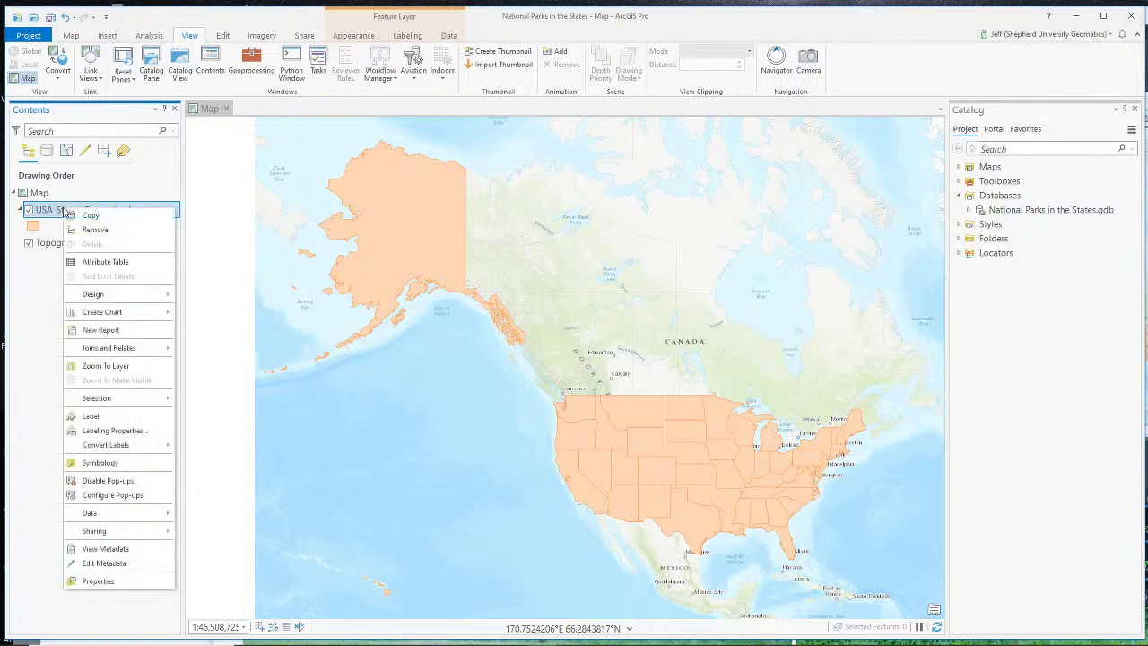
pyautogui.moveTo(121, 519)
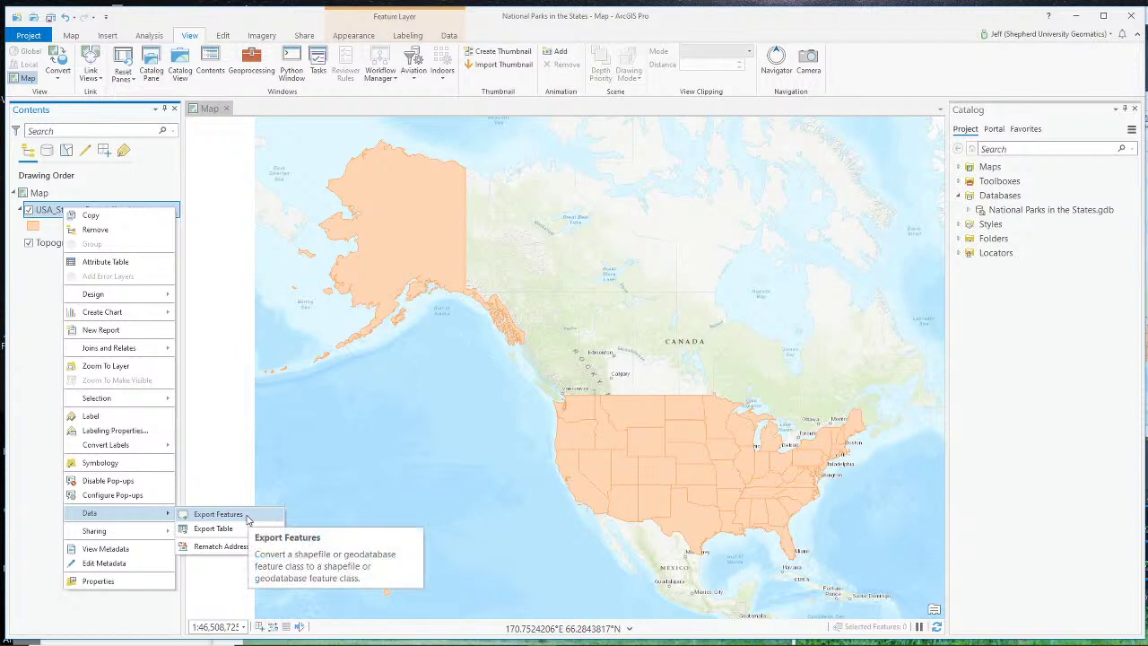
pyautogui.click(218, 514)
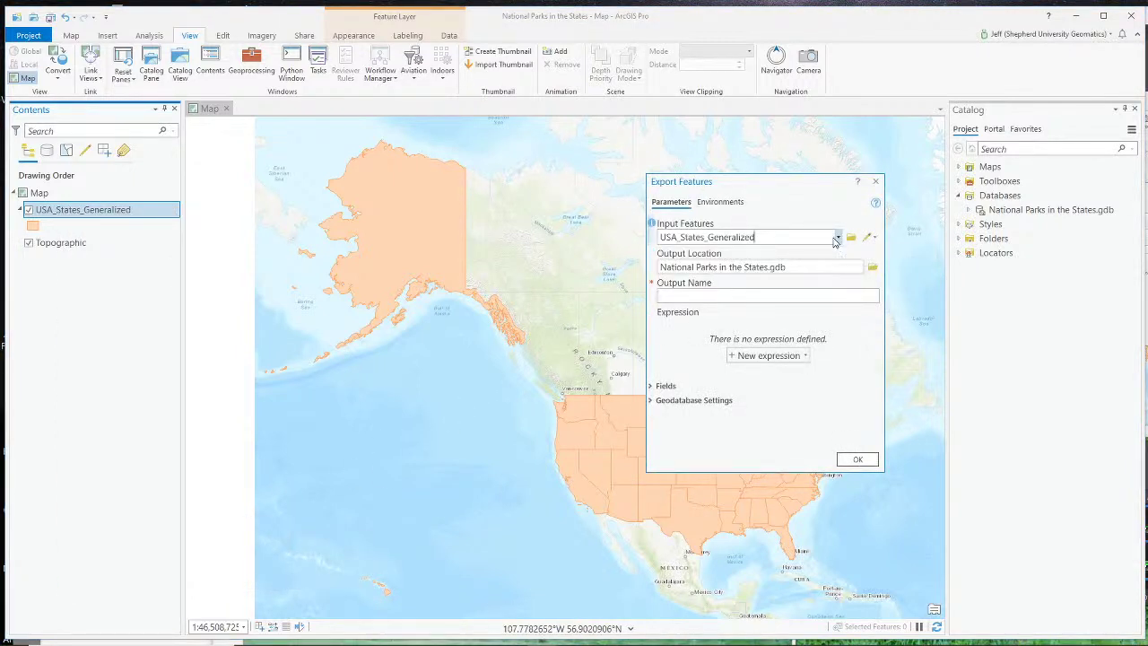
pyautogui.click(839, 238)
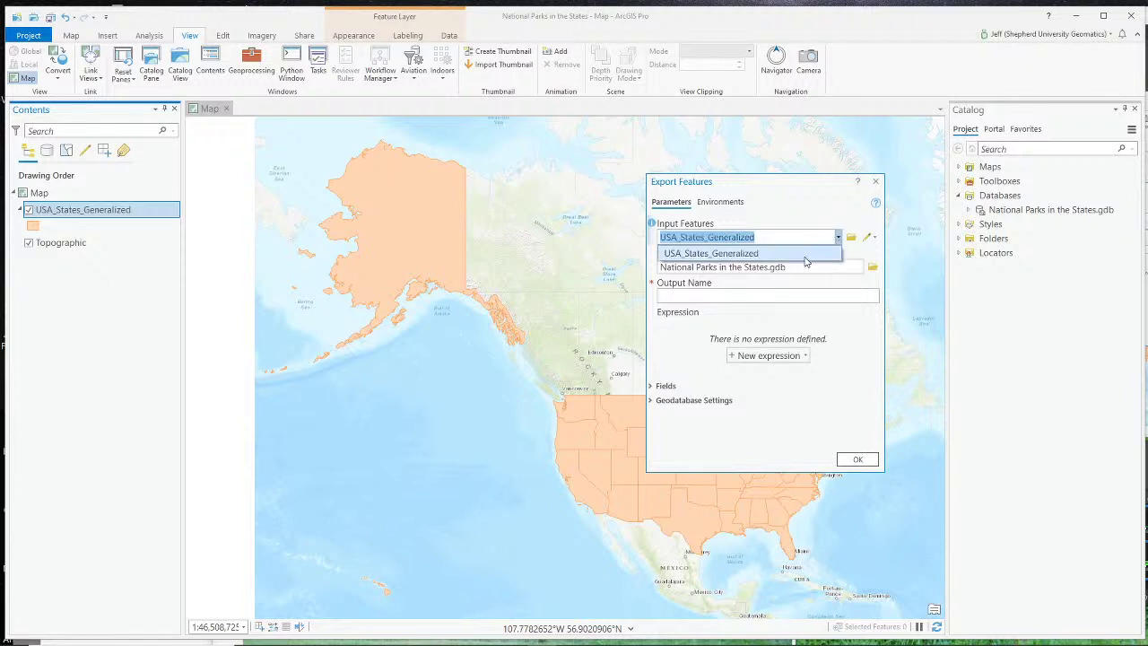
pyautogui.click(806, 256)
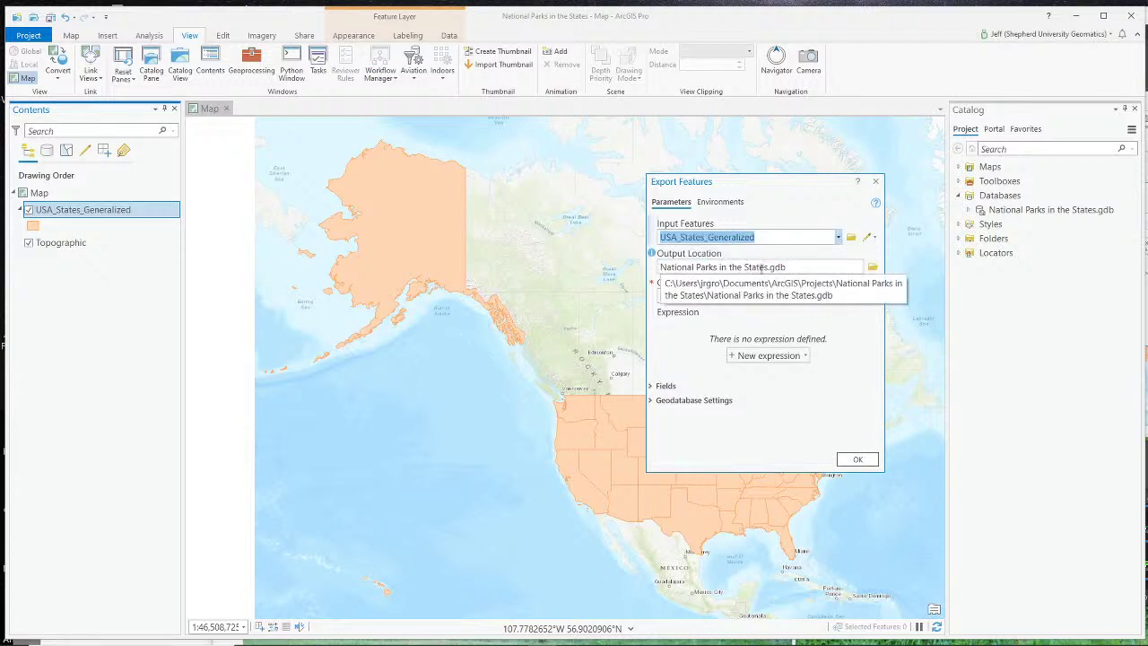
pyautogui.click(805, 272)
pyautogui.click(697, 297)
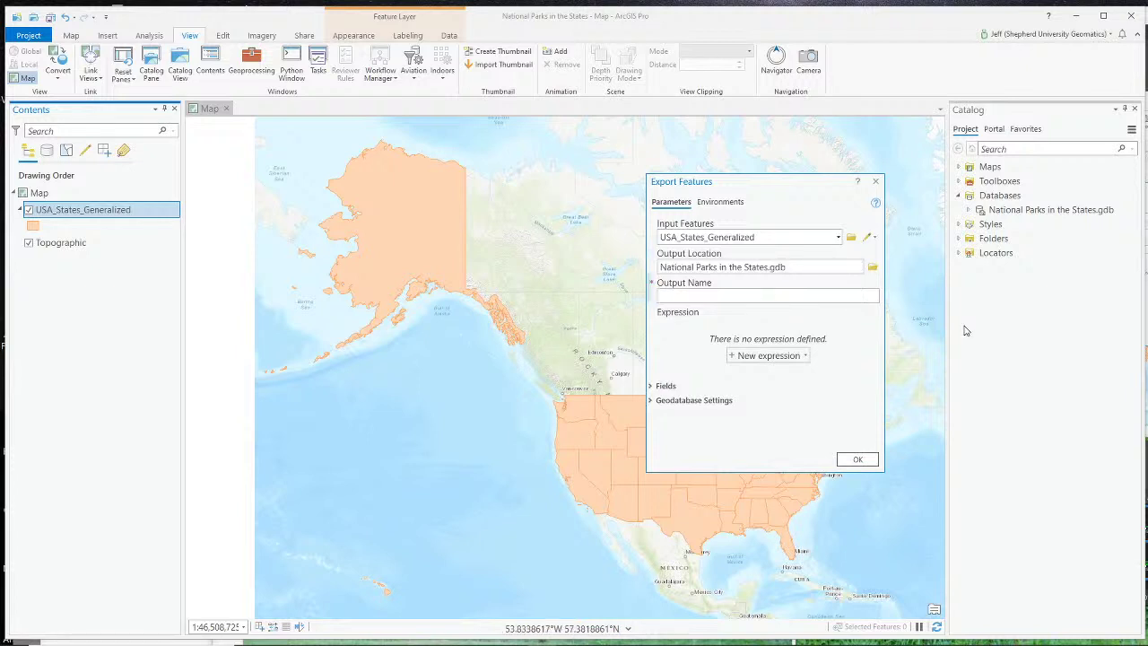
# Name the export output USA_States_Boundaries and run the export.
pyautogui.write('USA')
pyautogui.write('States_')
pyautogui.write('Gen')
pyautogui.press('BackSpace')
pyautogui.press('BackSpace')
pyautogui.press('BackSpace')
pyautogui.press('BackSpace')
pyautogui.press('BackSpace')
pyautogui.write('s_Boundaries')
pyautogui.click(866, 466)
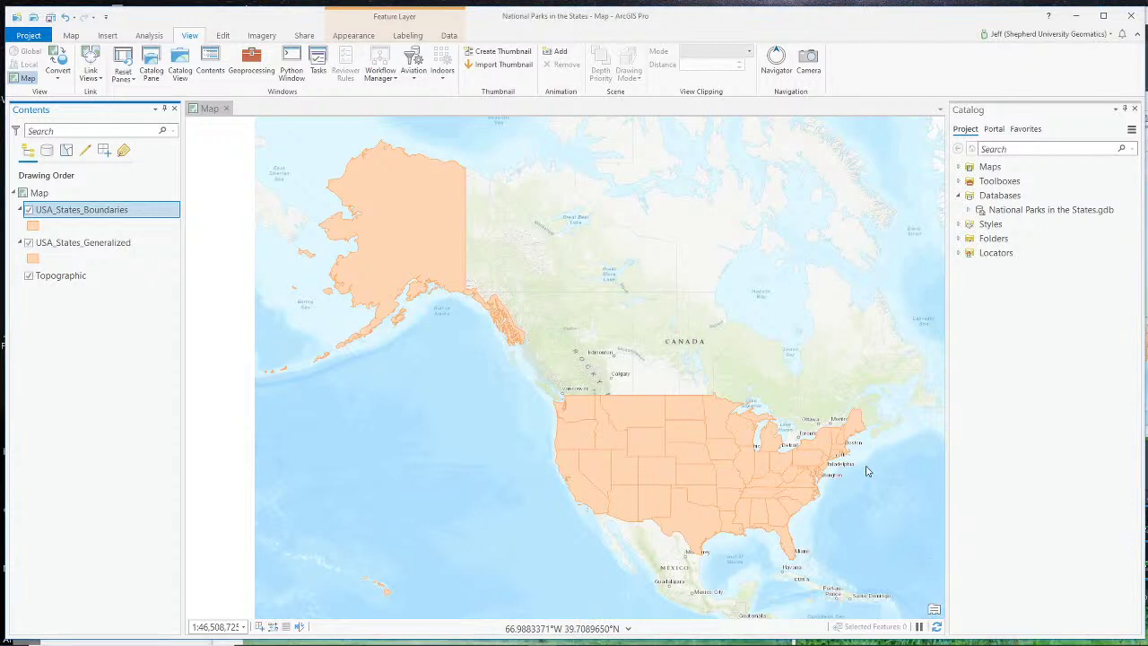
# Remove the USA_States_Generalized layer from the map, and expand and refresh the National Parks in the States.gdb geodatabase.
pyautogui.rightClick(58, 243)
pyautogui.click(101, 262)
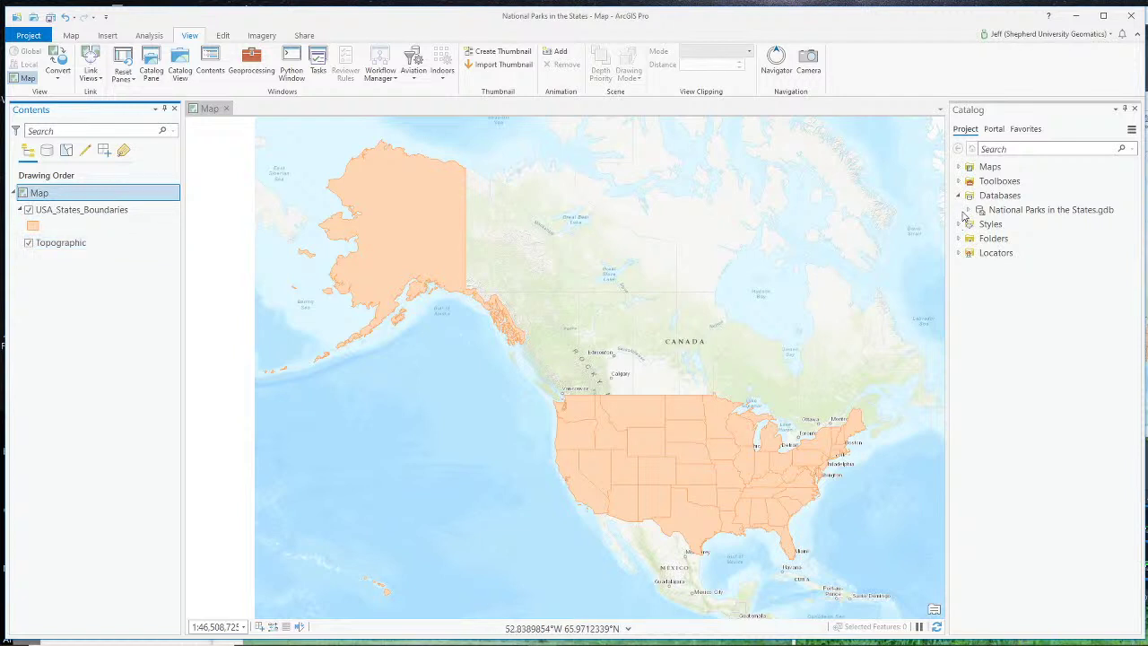
pyautogui.doubleClick(1014, 211)
pyautogui.rightClick(1015, 212)
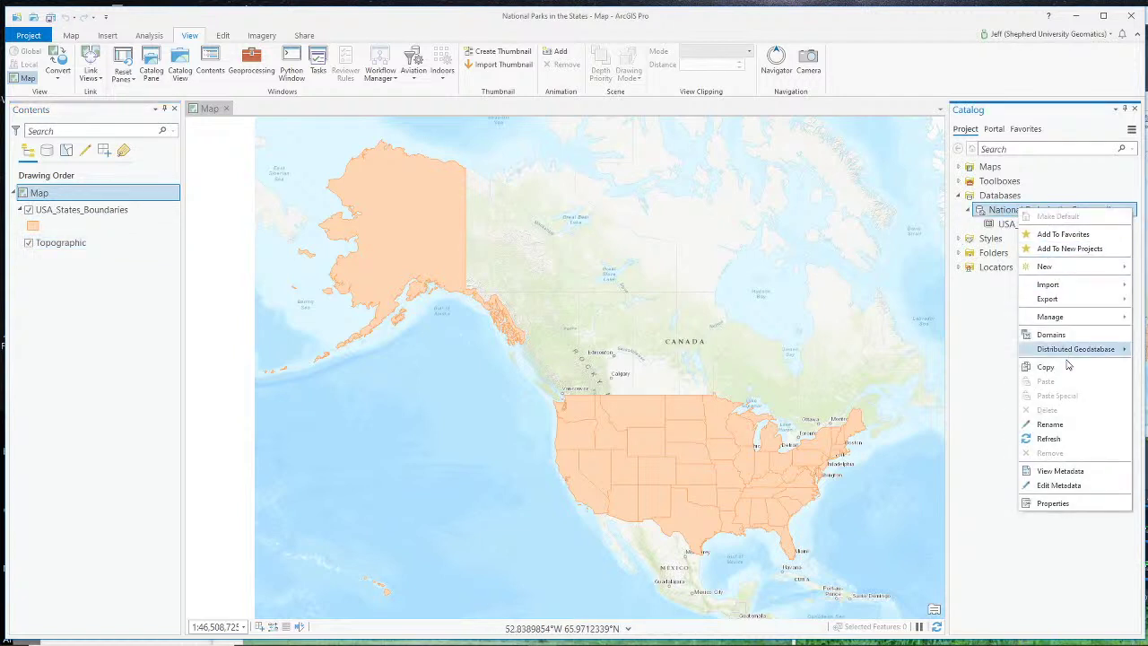
pyautogui.click(1048, 439)
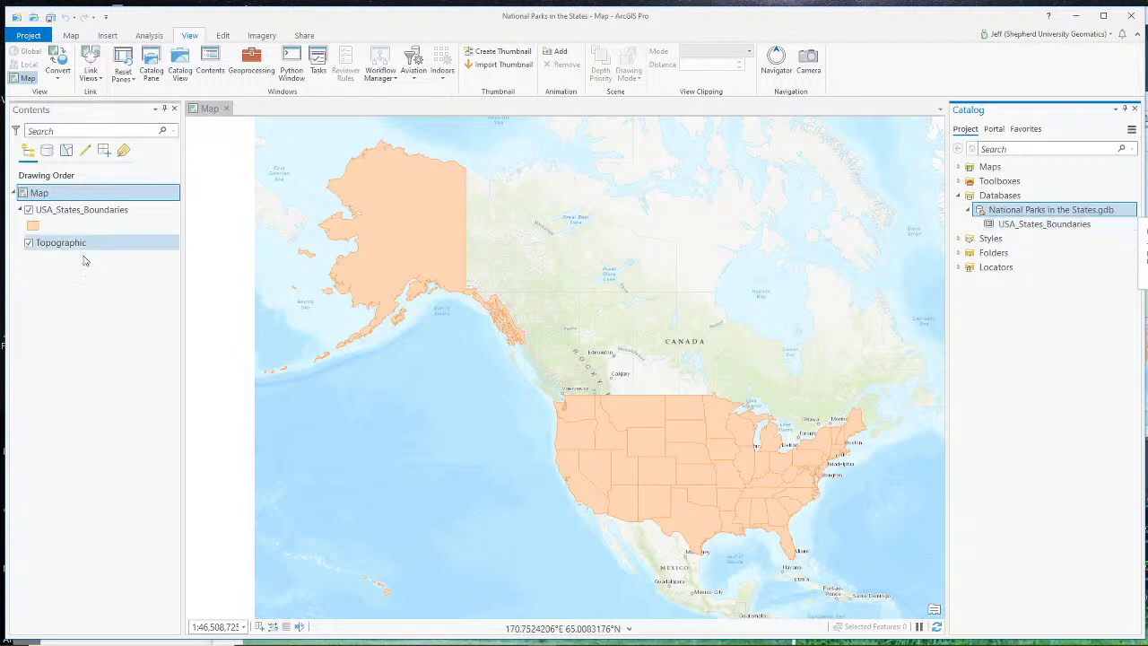
# Set the fill color of the USA_States_Boundaries polygon symbol to blue and apply it.
pyautogui.click(32, 226)
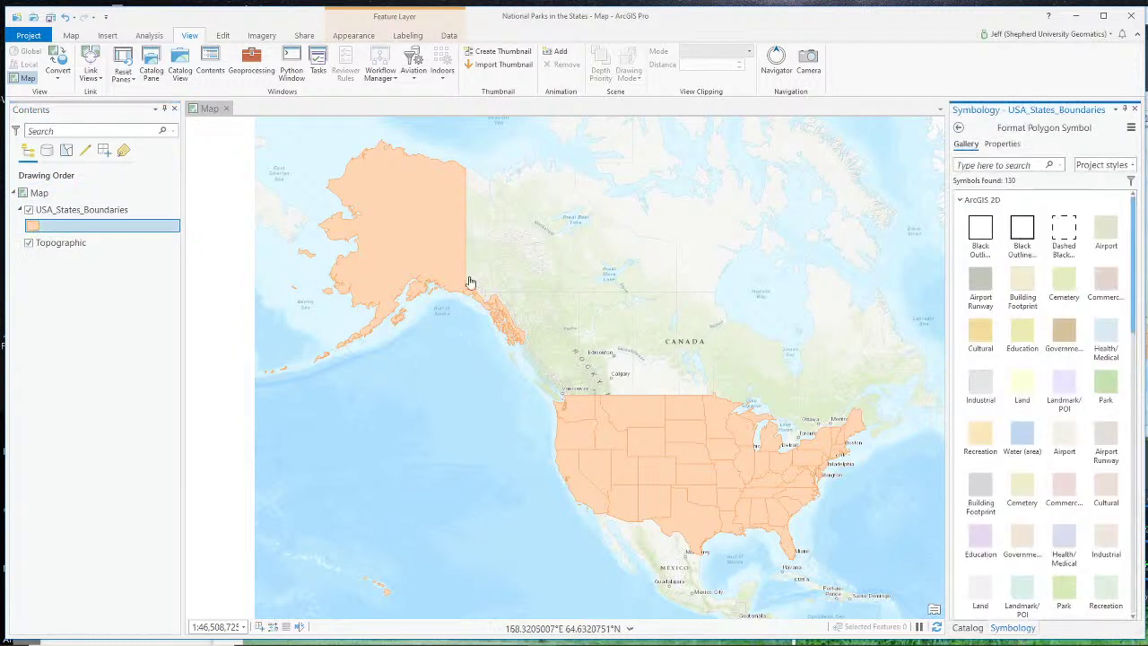
pyautogui.click(1002, 144)
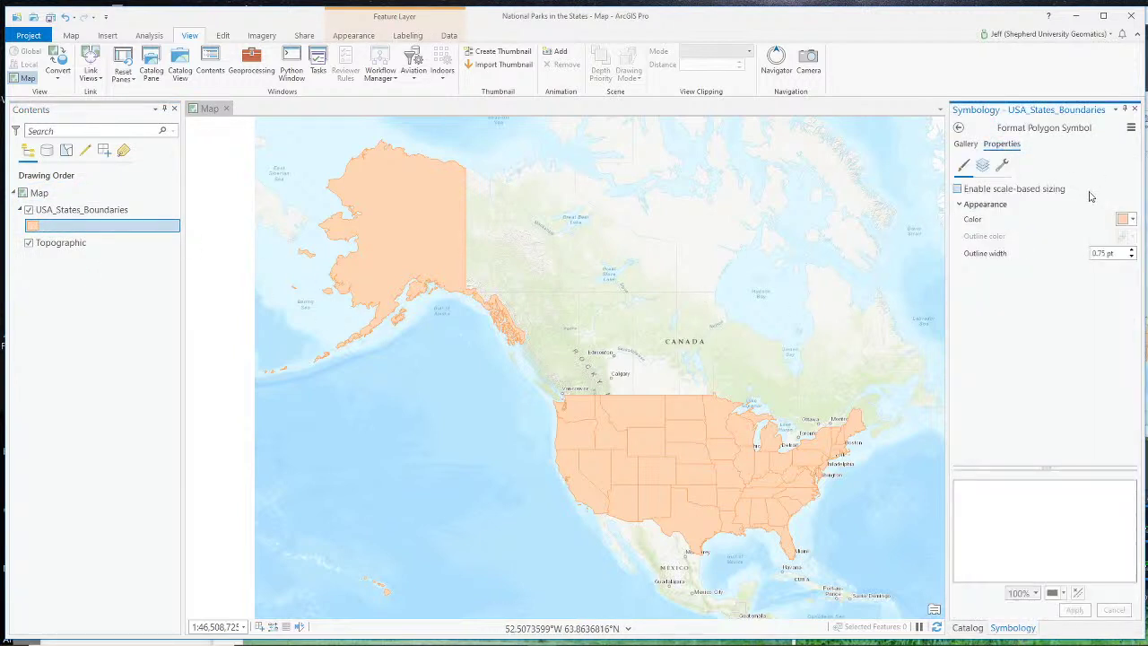
pyautogui.click(1126, 220)
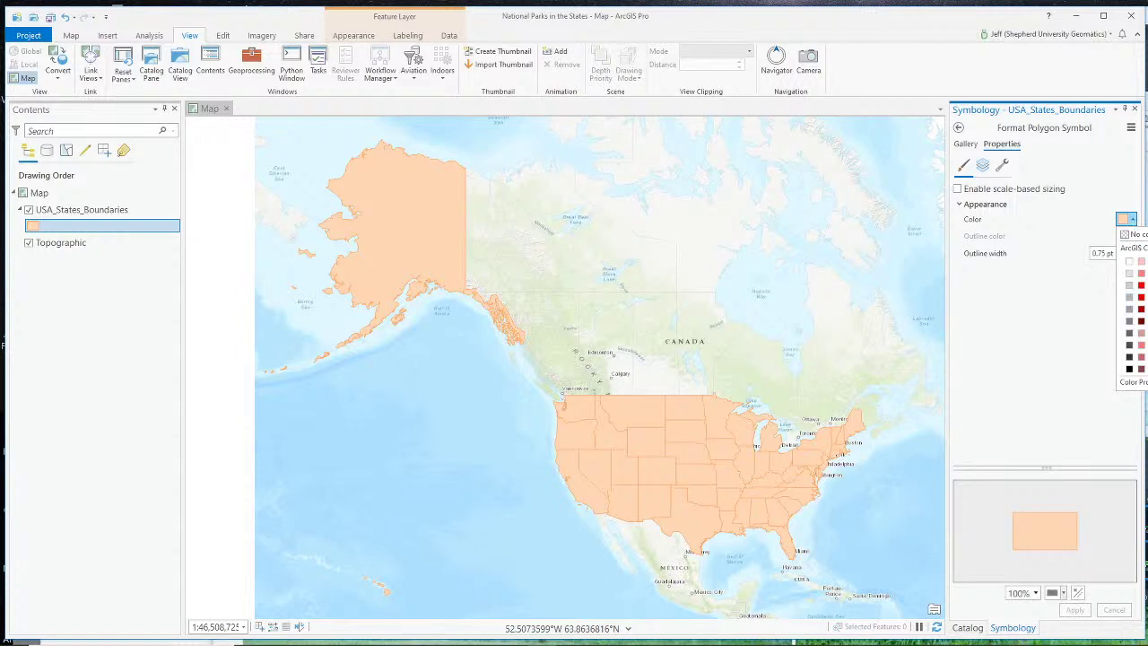
pyautogui.click(1143, 296)
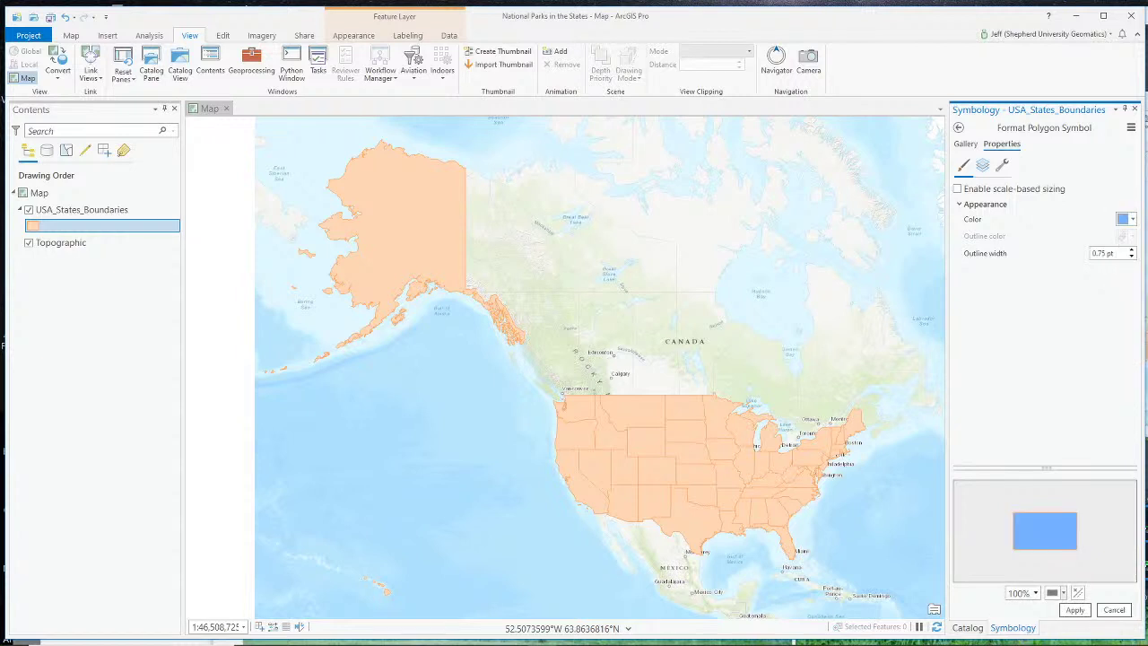
pyautogui.click(1075, 610)
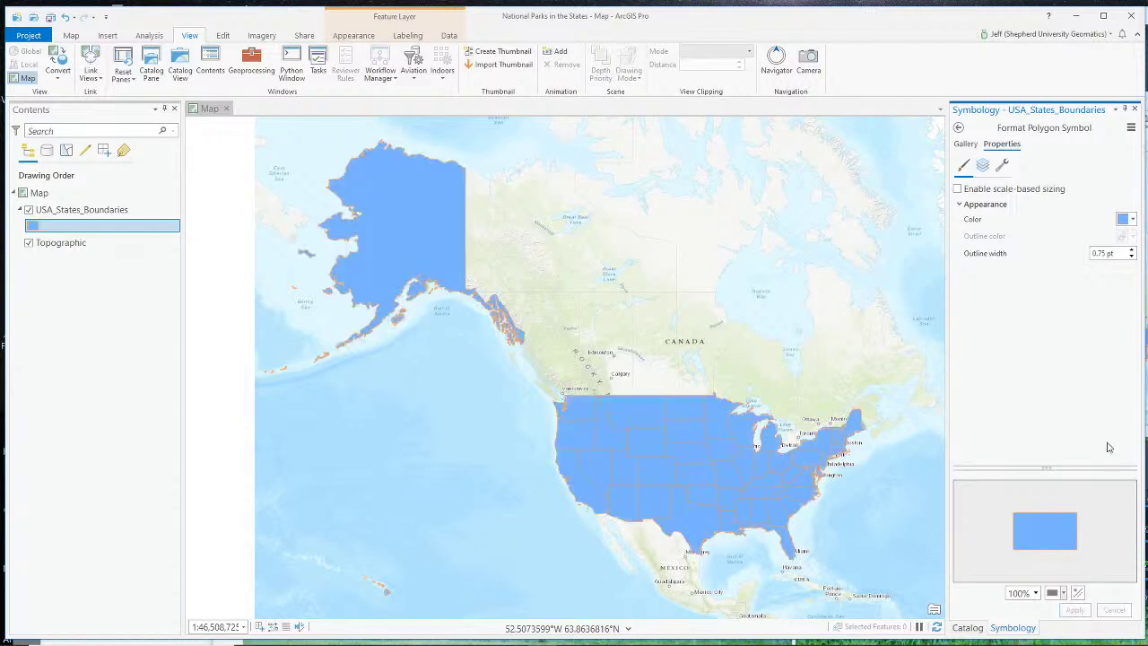
pyautogui.click(471, 405)
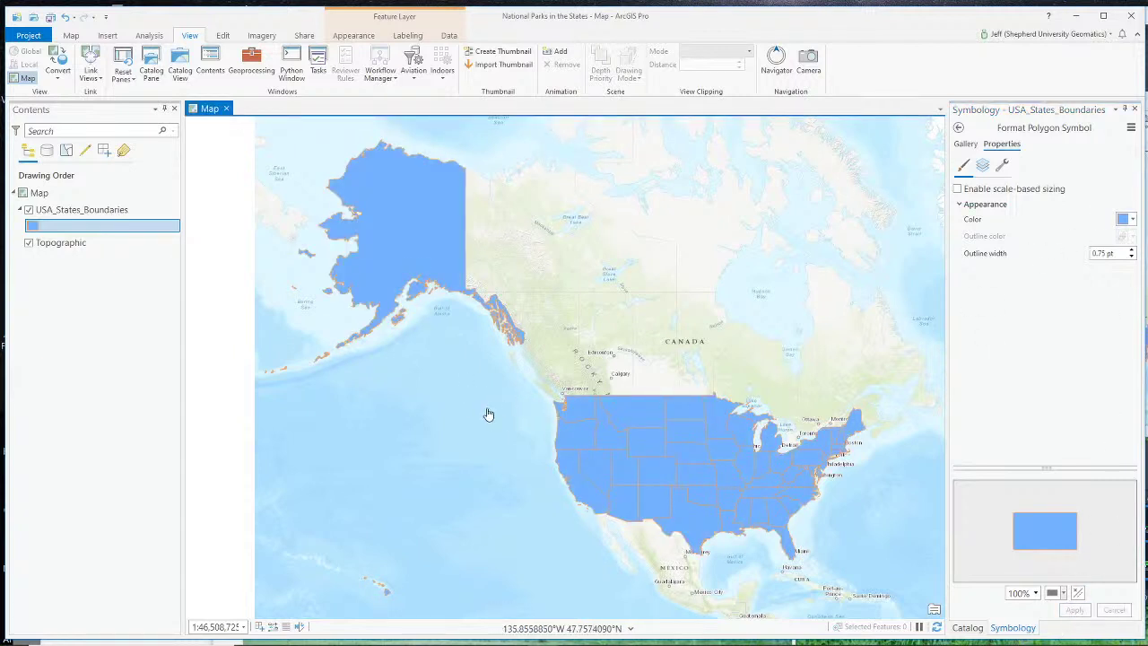
# Edit the solid stroke layer of the USA_States_Boundaries symbol and set its color to the same blue as the fill.
pyautogui.click(135, 224)
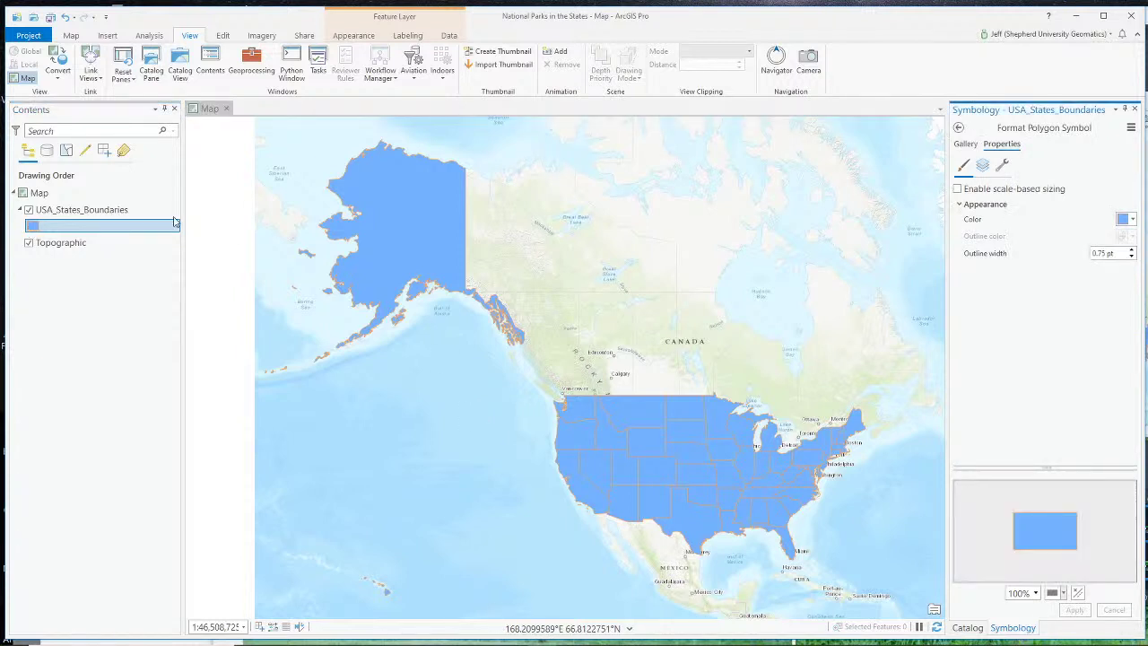
pyautogui.click(984, 168)
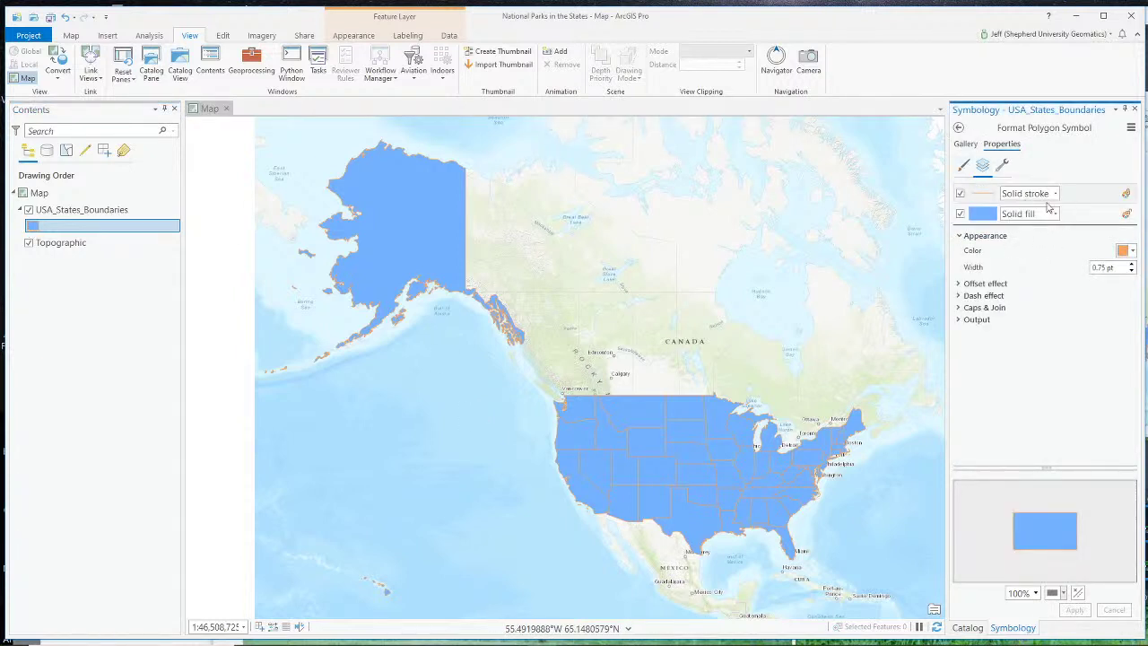
pyautogui.click(1133, 251)
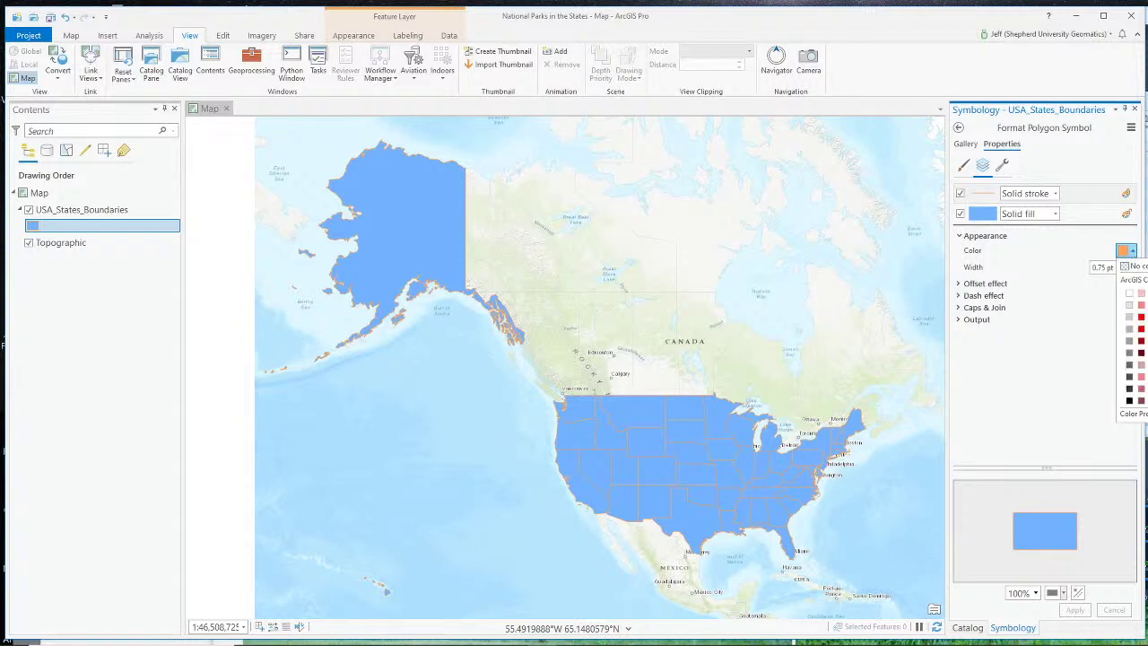
pyautogui.click(1147, 296)
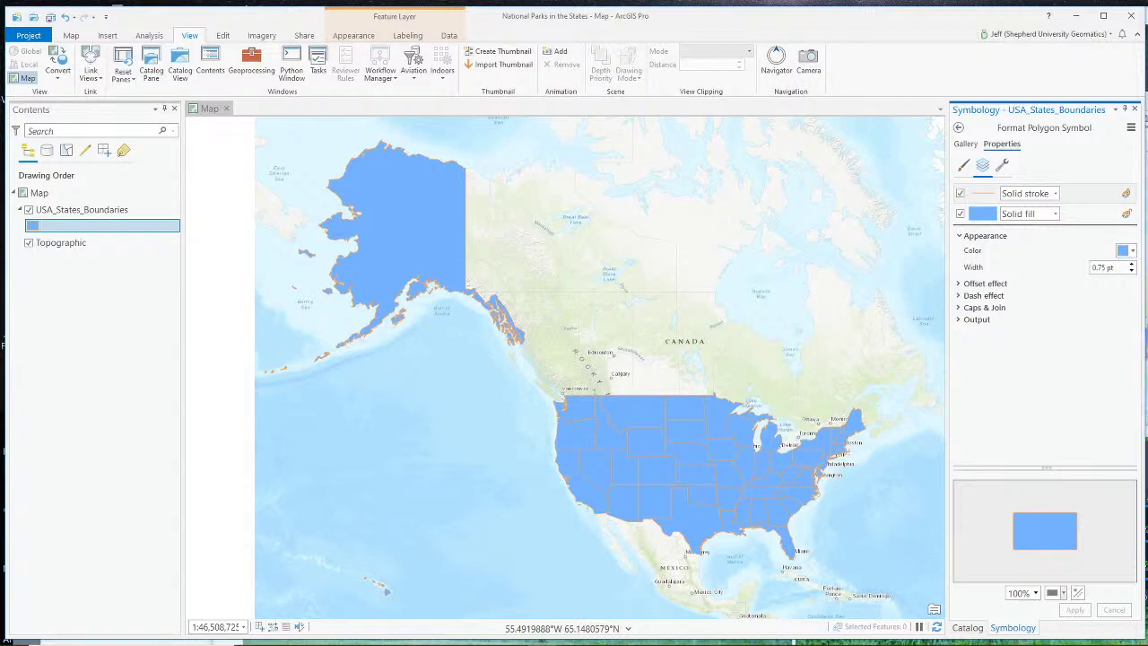
pyautogui.click(373, 441)
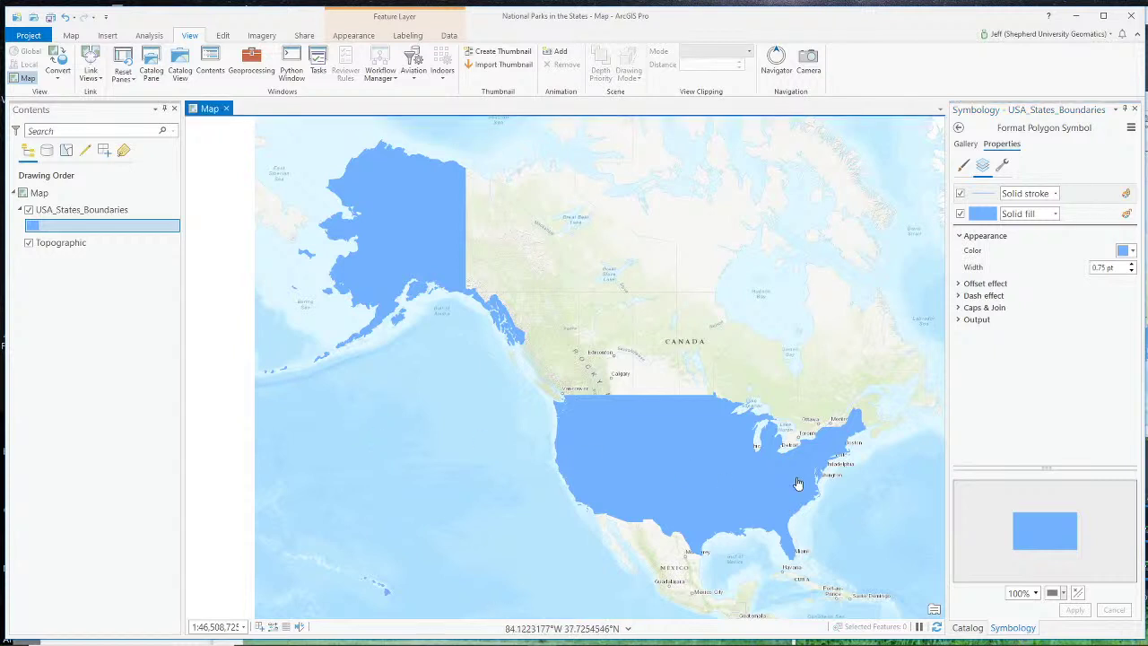
# Change the solid stroke color of the state boundaries to light gray and apply it.
pyautogui.click(1134, 251)
pyautogui.click(1137, 344)
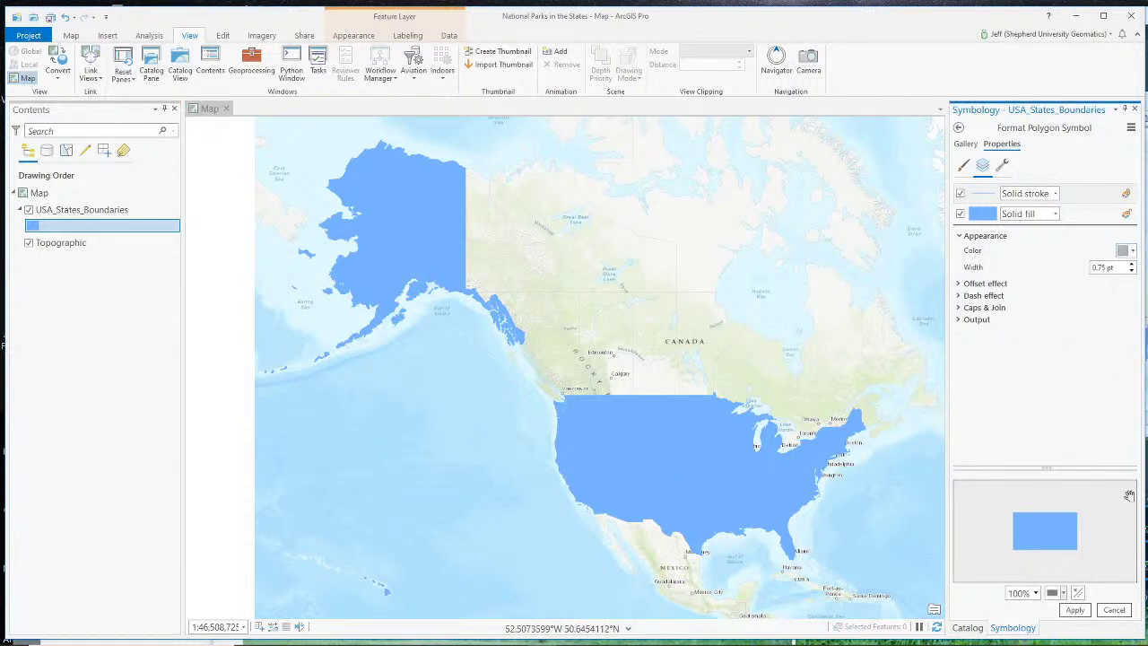
pyautogui.click(1074, 611)
# Change the solid stroke color of the state boundaries to dark gray, apply it and close the symbol settings.
pyautogui.click(1132, 251)
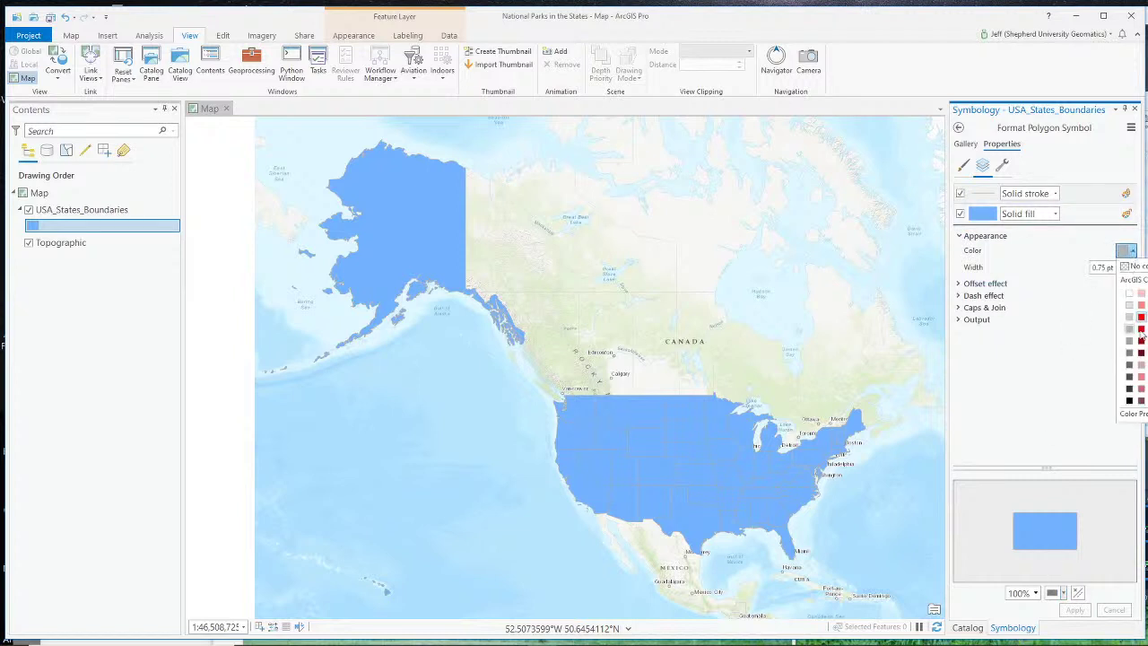
pyautogui.click(1130, 364)
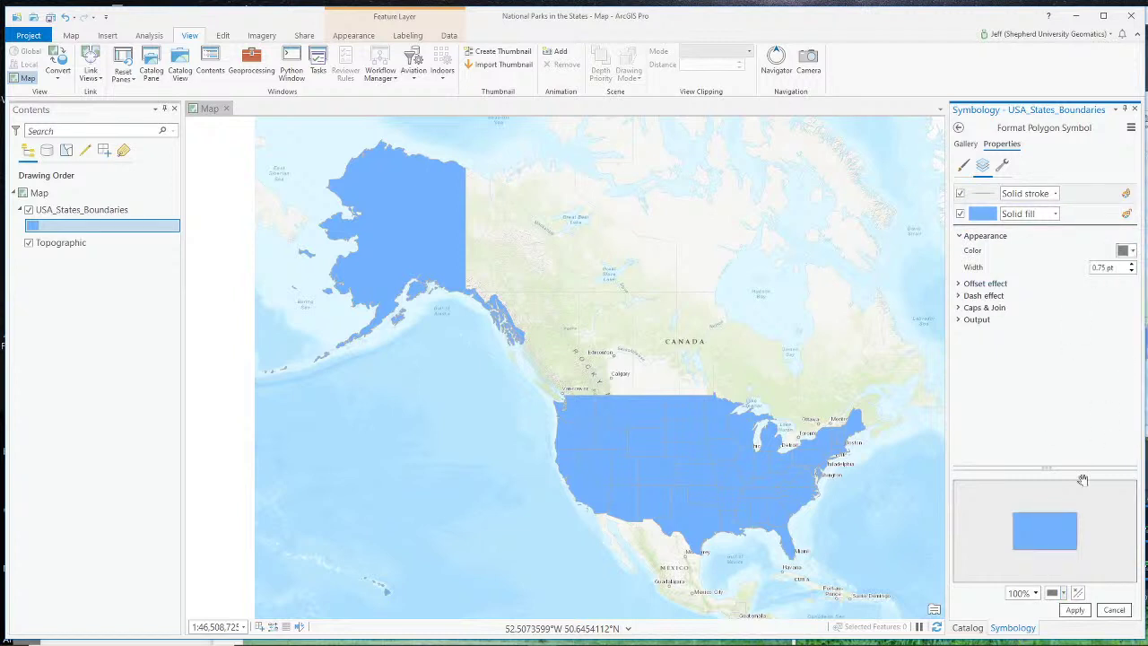
pyautogui.click(1074, 610)
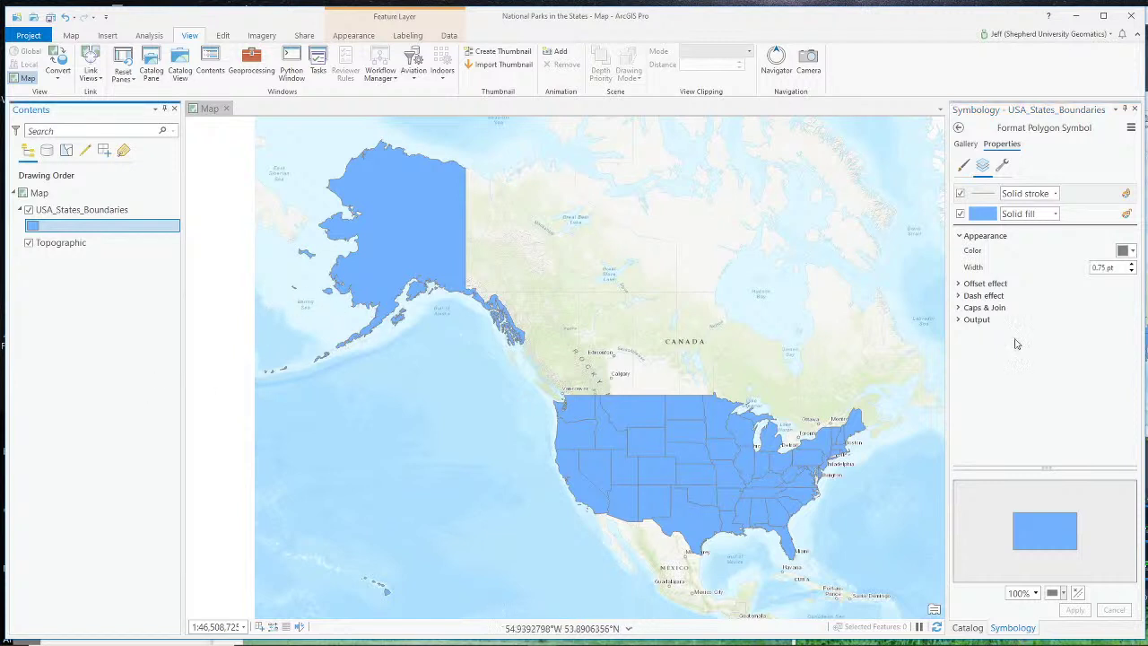
pyautogui.click(1135, 108)
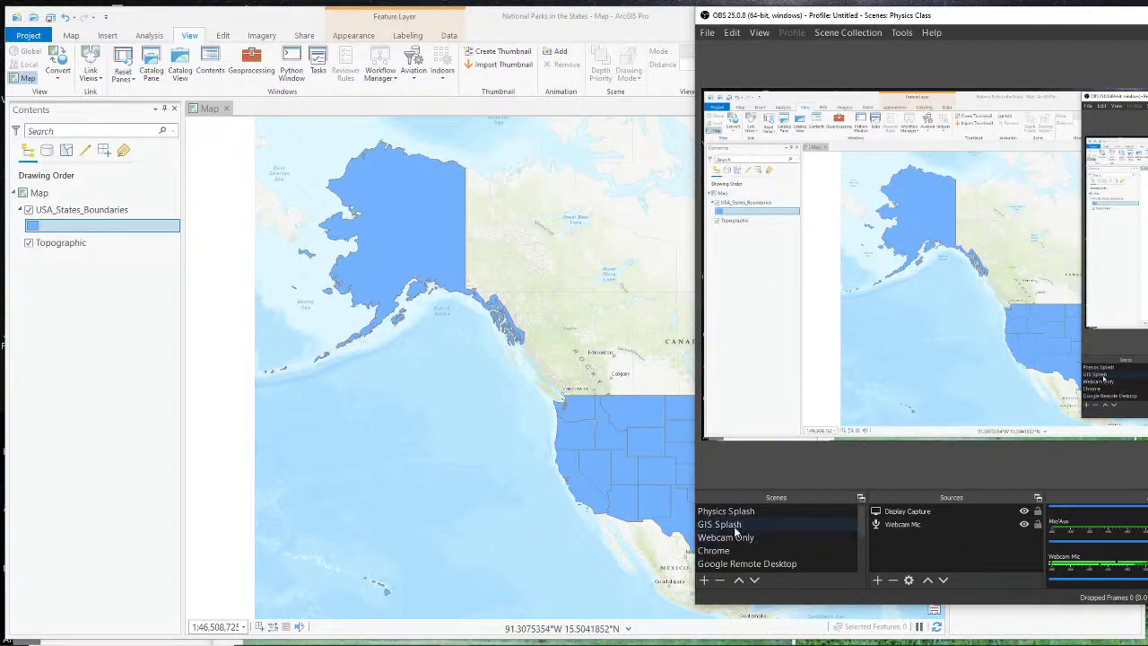
pyautogui.click(734, 539)
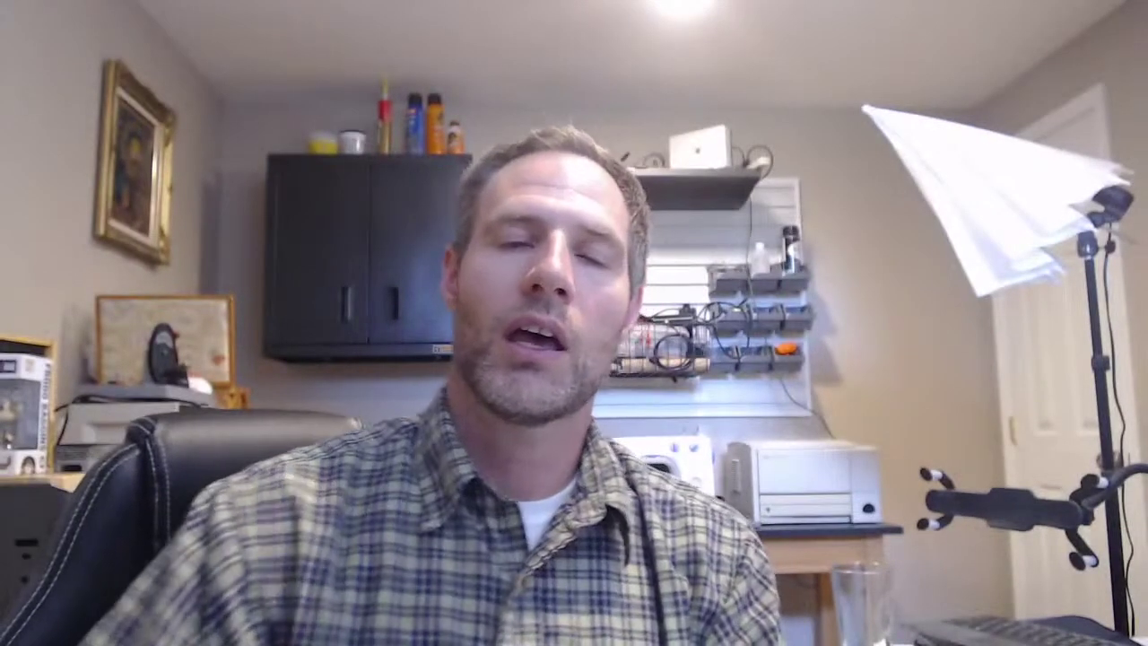
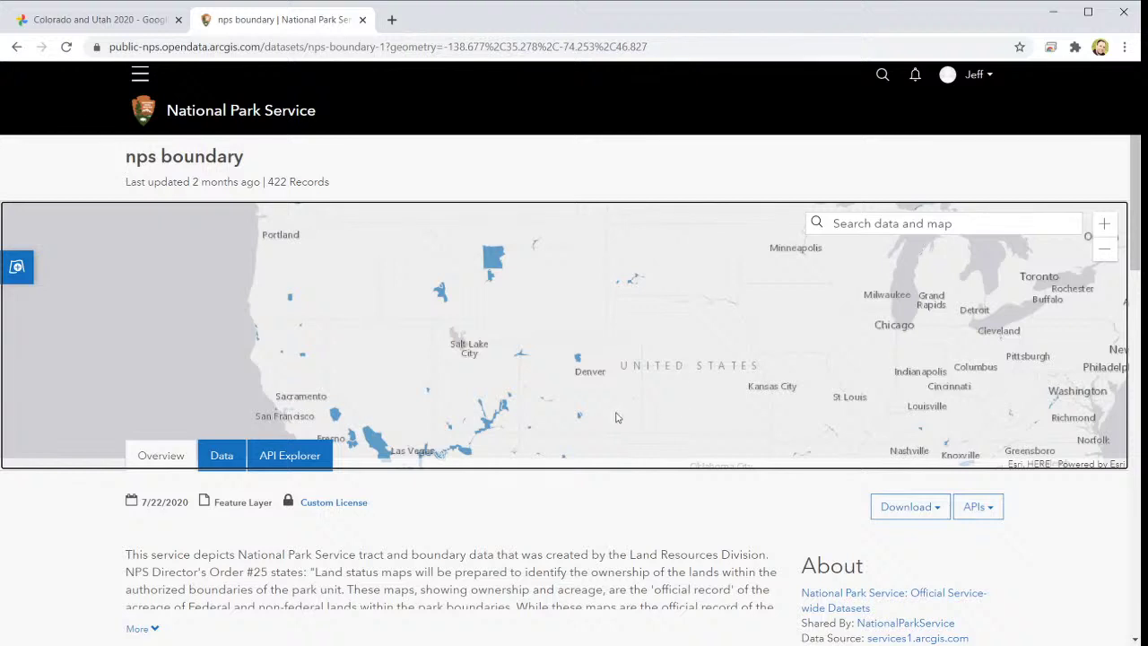
# On the nps boundary web map, examine the attributes of the park area southeast of Chambersburg, Pennsylvania.
pyautogui.moveTo(550, 344); pyautogui.dragTo(362, 306)
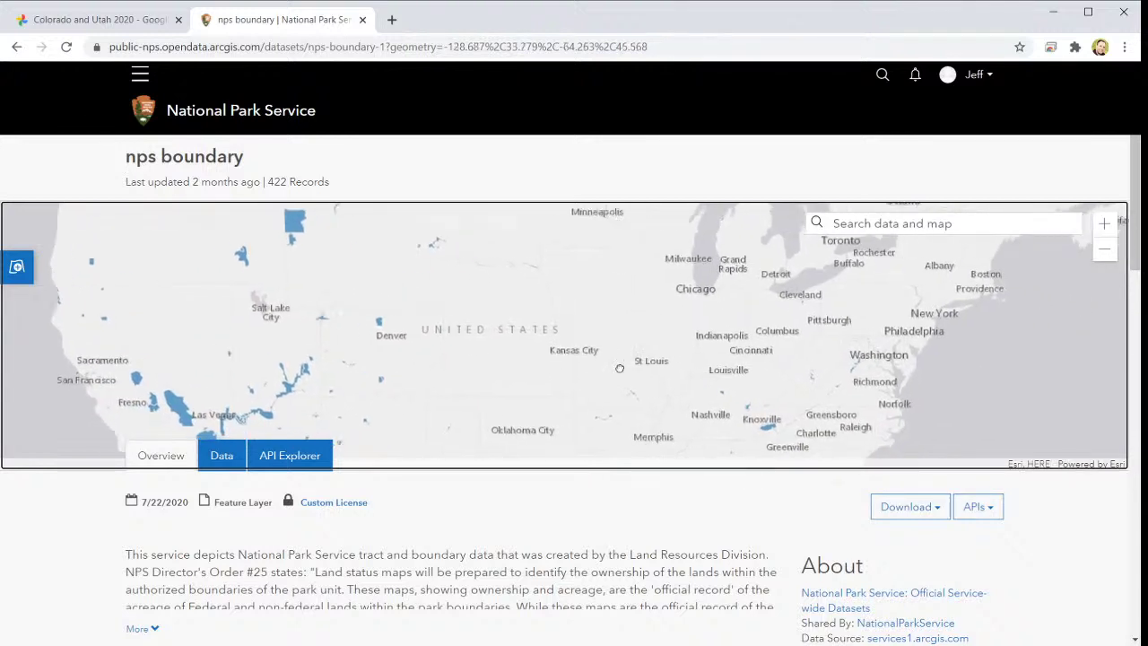
pyautogui.moveTo(619, 368); pyautogui.dragTo(512, 360)
pyautogui.click(1106, 230)
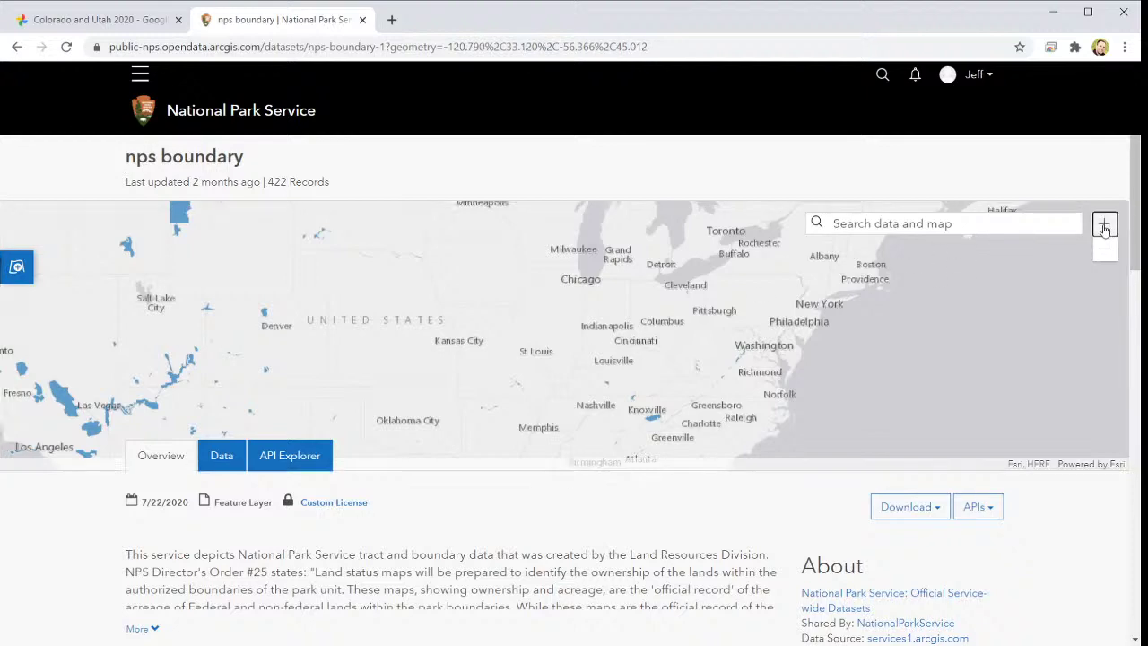
pyautogui.click(1106, 229)
pyautogui.moveTo(1113, 269); pyautogui.dragTo(461, 321)
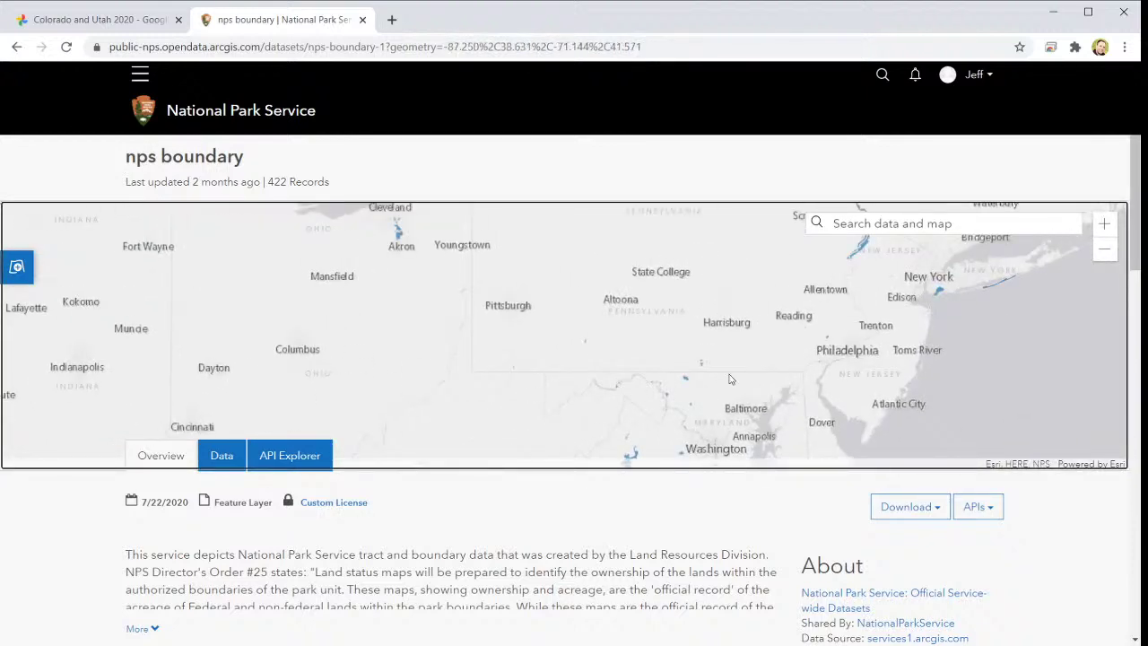
pyautogui.click(1104, 225)
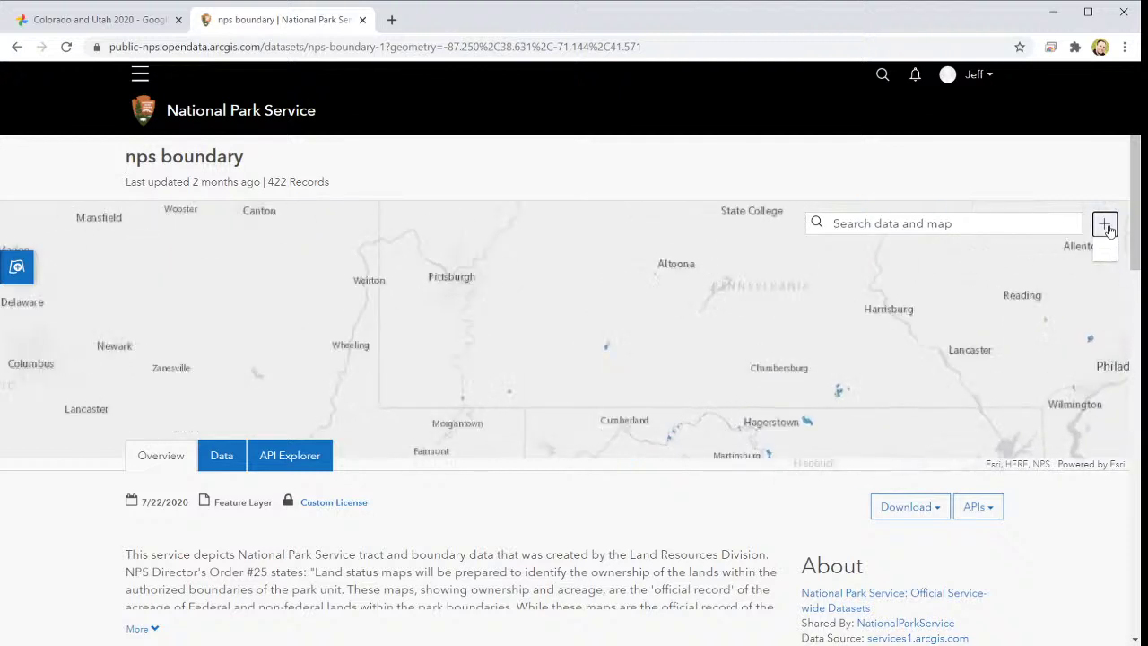
pyautogui.click(843, 396)
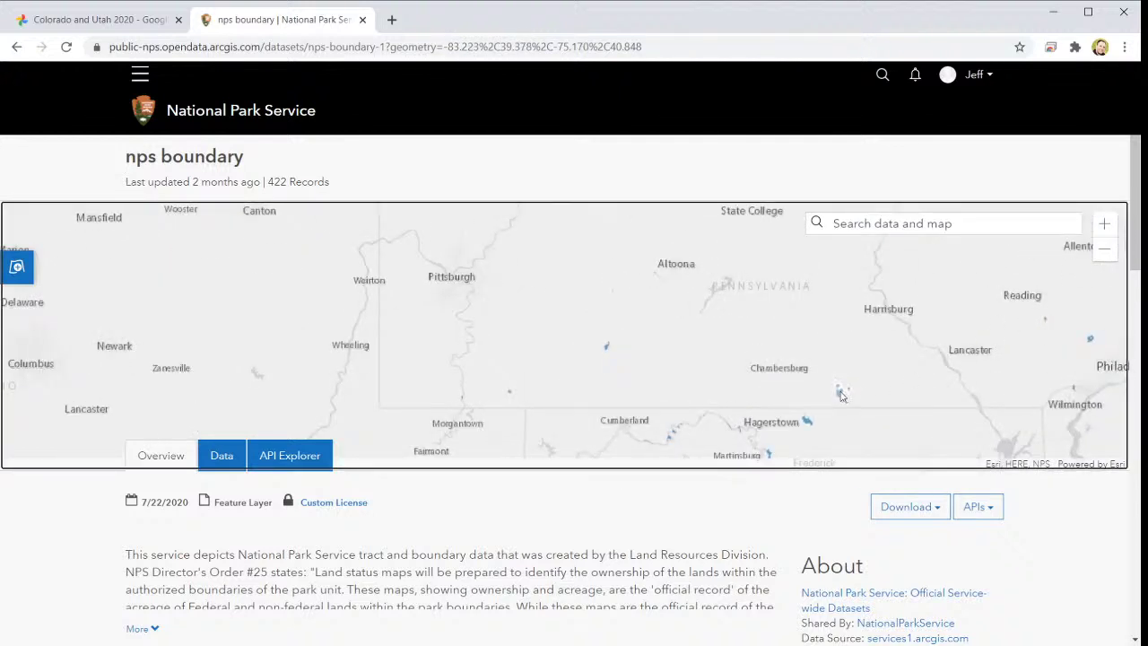
pyautogui.scroll(-1, 935, 370)
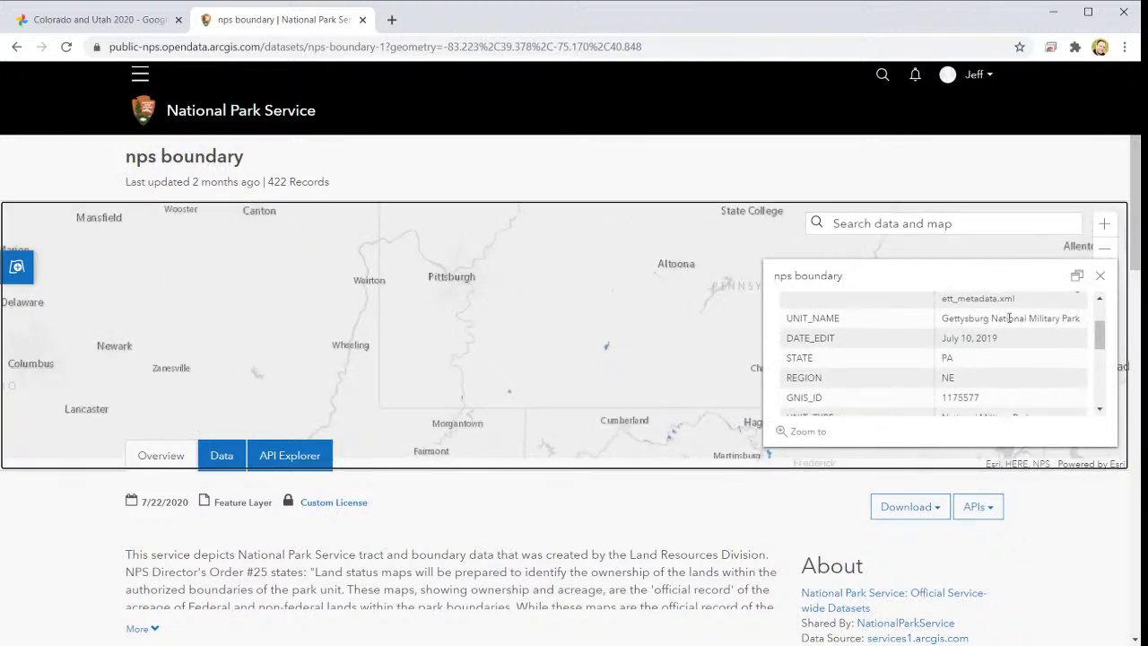
pyautogui.click(1101, 276)
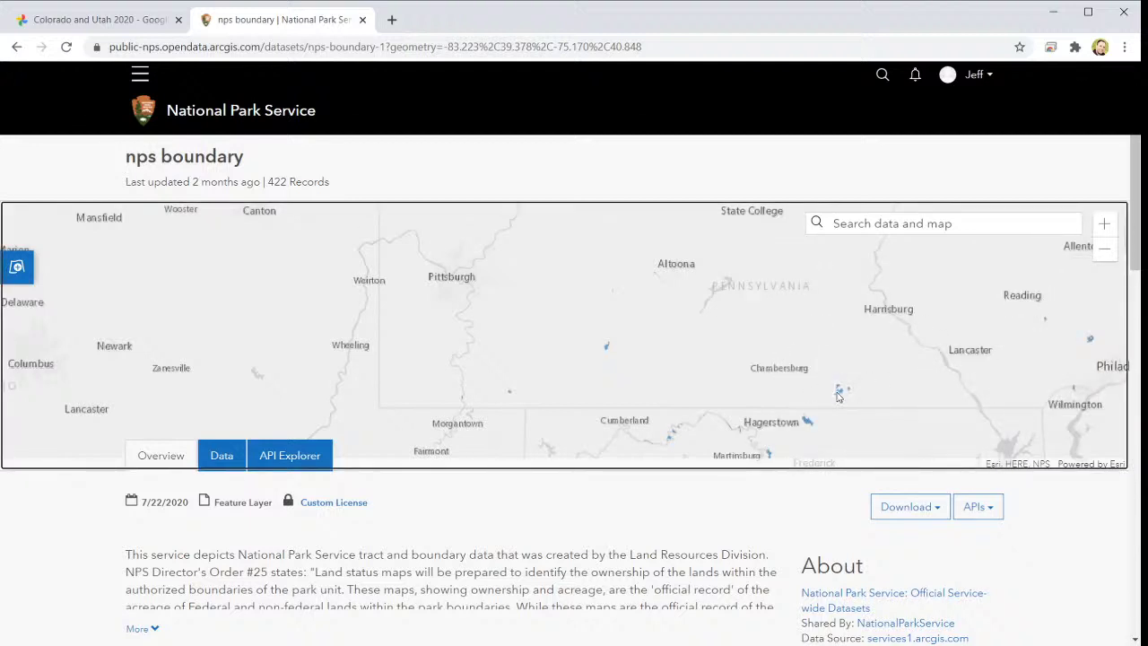
# Examine the attributes of the park area just east of Hagerstown on the nps boundary map.
pyautogui.scroll(-1, 741, 397)
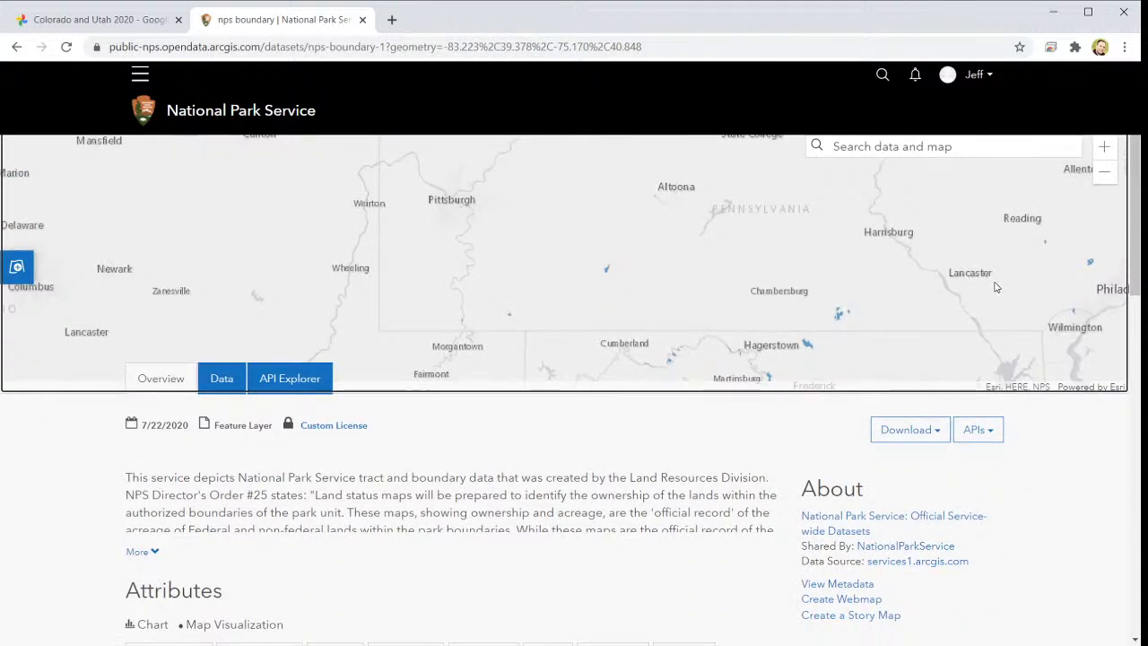
pyautogui.click(807, 347)
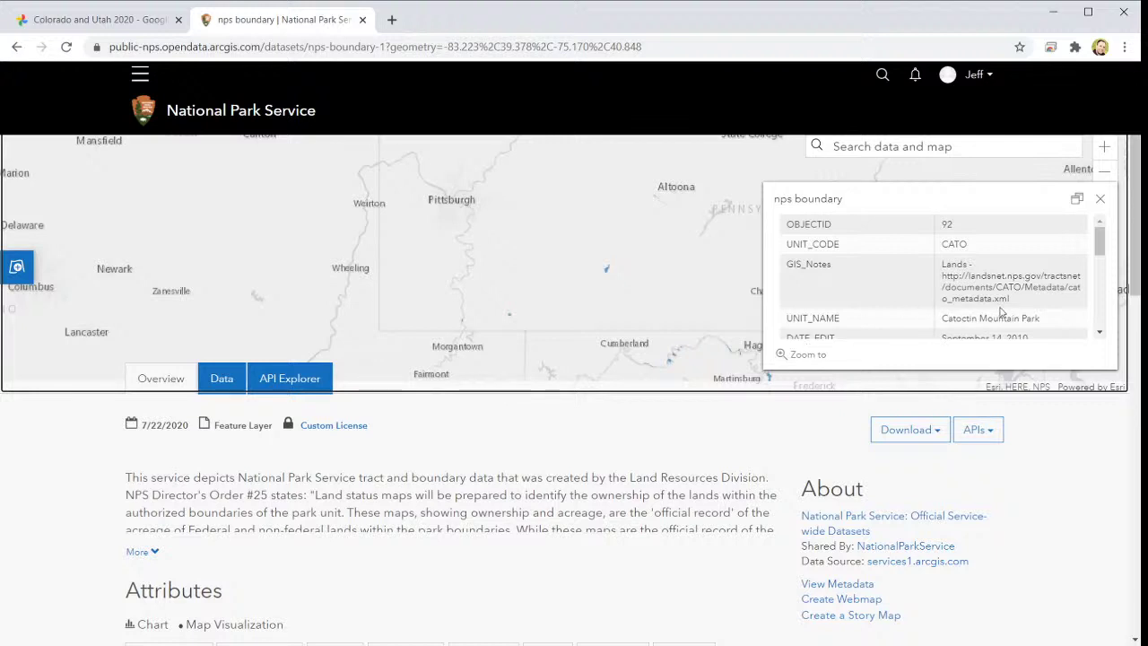
pyautogui.scroll(-2, 1001, 311)
pyautogui.scroll(2, 1001, 310)
pyautogui.click(1100, 199)
pyautogui.scroll(-1, 1075, 259)
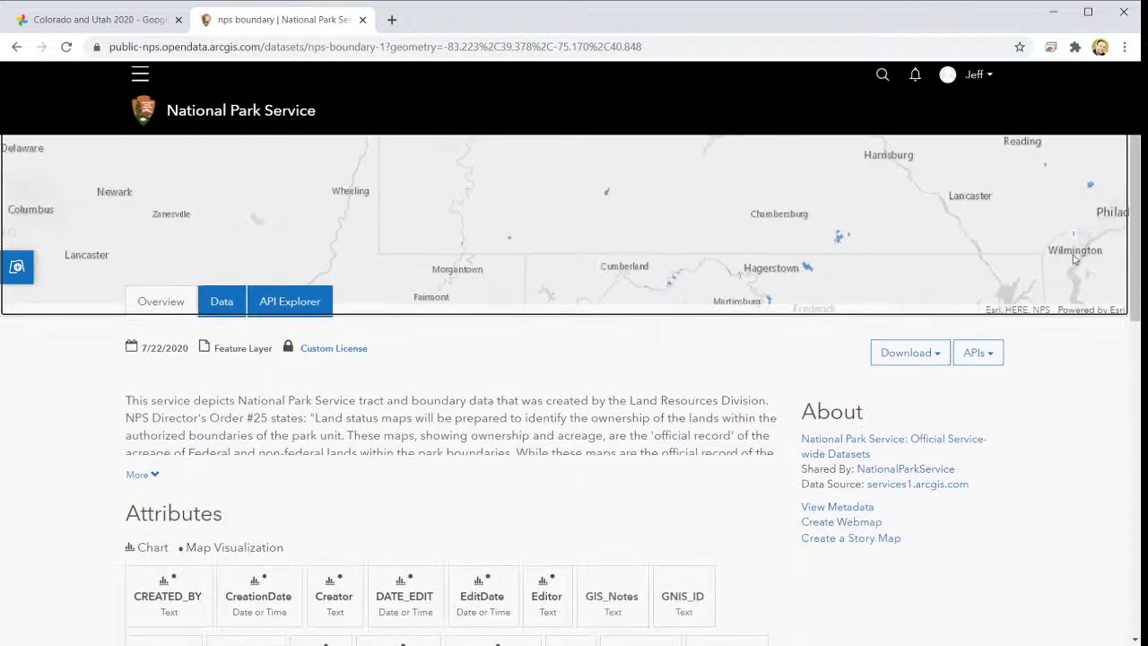
# View the park boundaries from Maryland and Virginia south to North Carolina, and look at the dataset description below the map.
pyautogui.scroll(2, 1076, 258)
pyautogui.click(1105, 249)
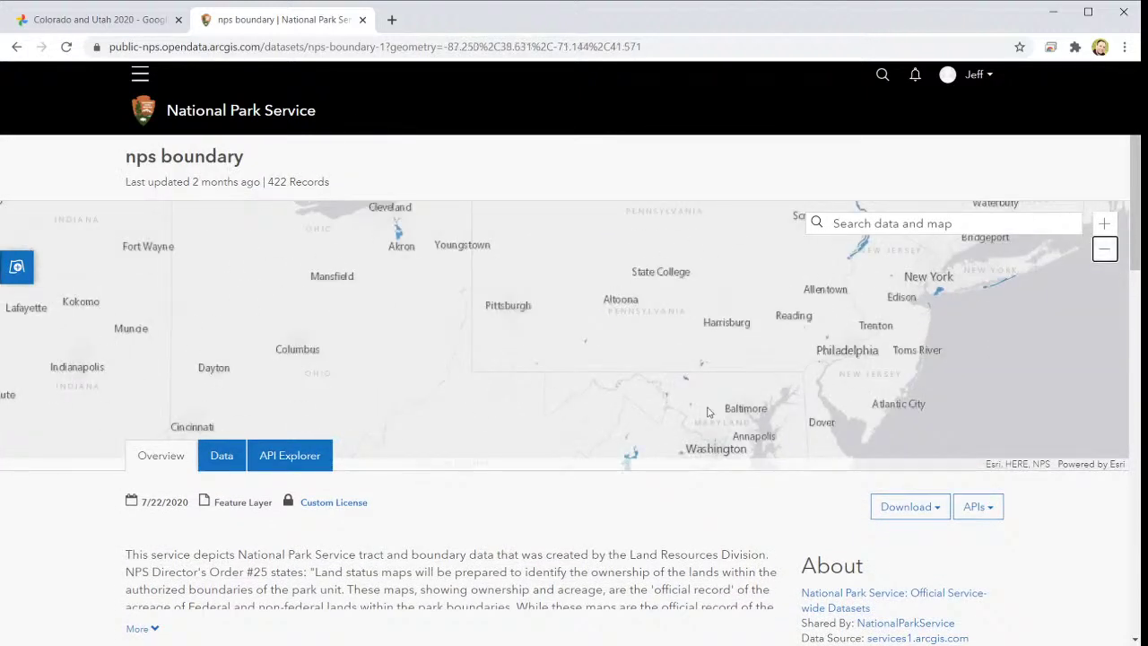
pyautogui.moveTo(708, 412); pyautogui.dragTo(724, 262)
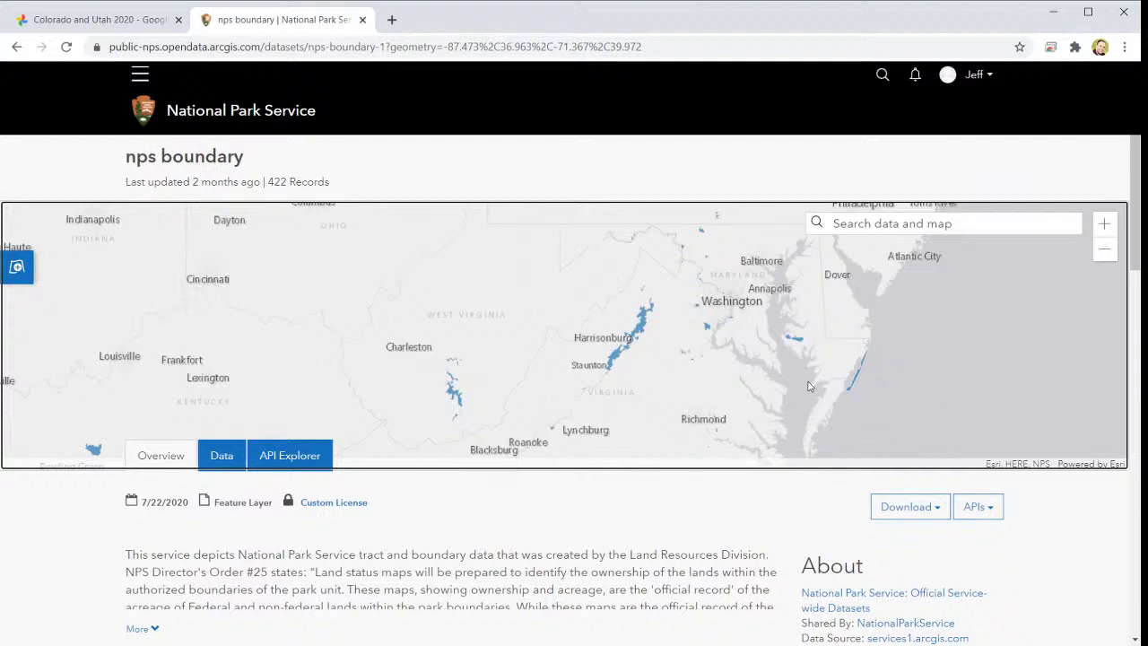
pyautogui.moveTo(725, 397); pyautogui.dragTo(736, 328)
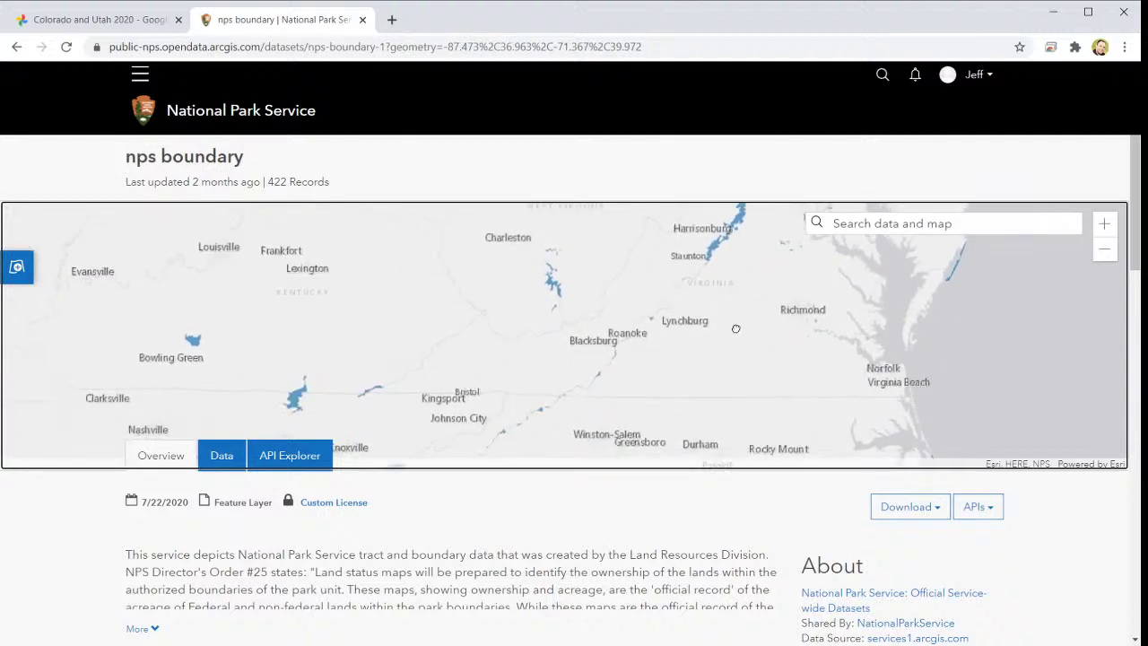
pyautogui.scroll(-3, 644, 339)
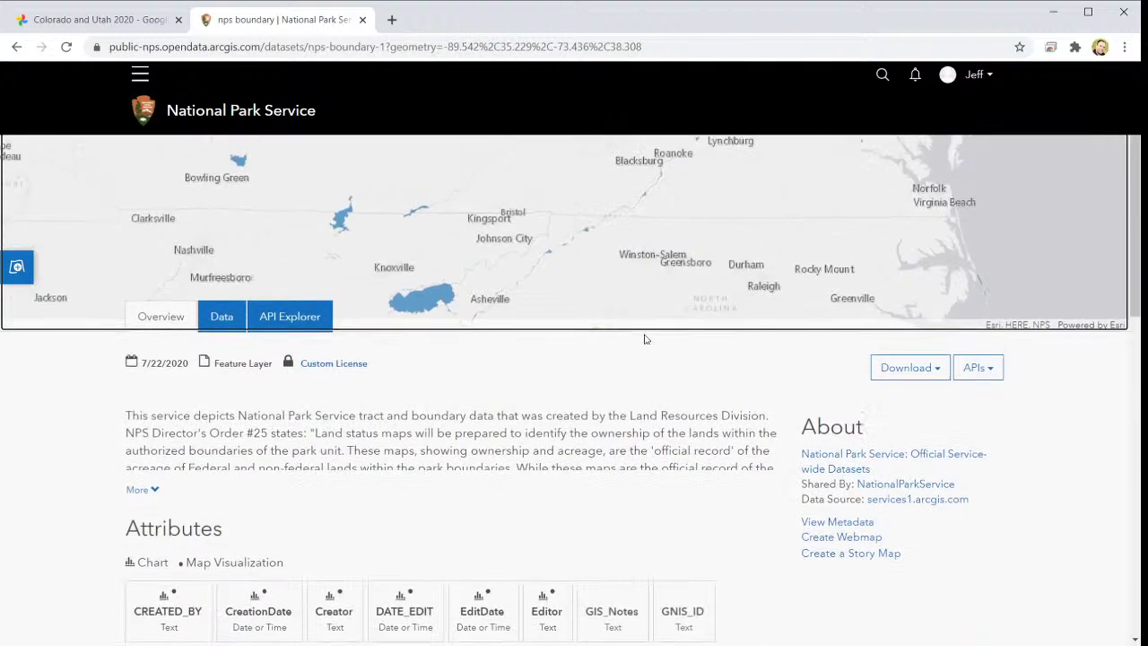
# Examine the attributes of the long, narrow park area southwest of Roanoke on the nps boundary map, and close its details.
pyautogui.scroll(3, 644, 339)
pyautogui.click(1106, 223)
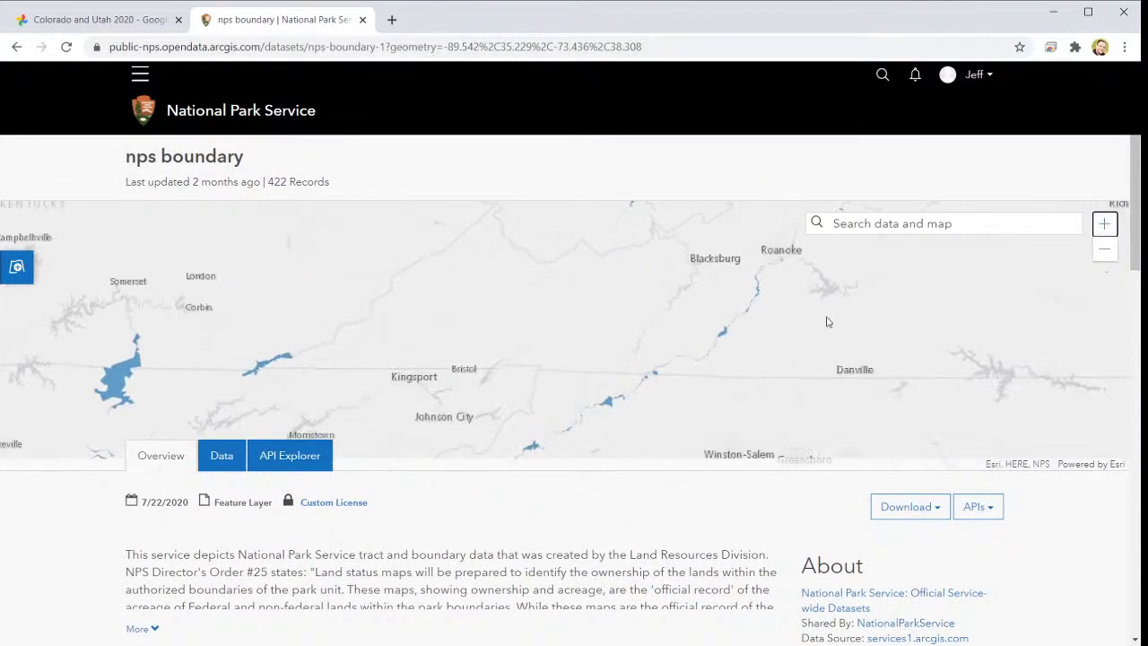
pyautogui.click(727, 329)
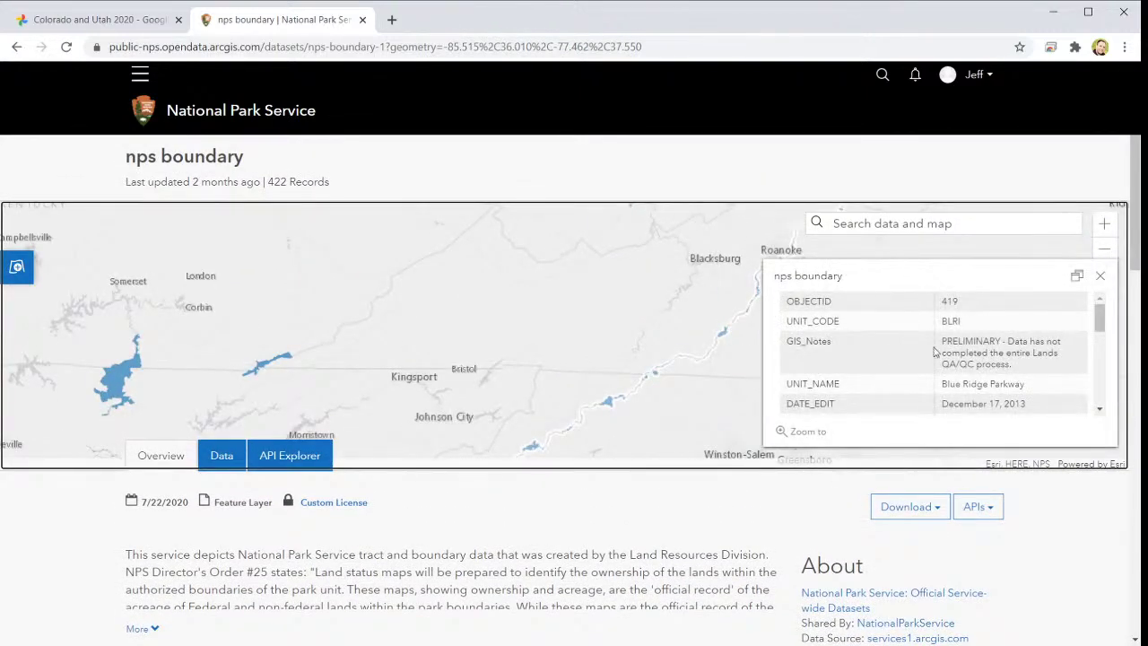
pyautogui.scroll(-2, 979, 383)
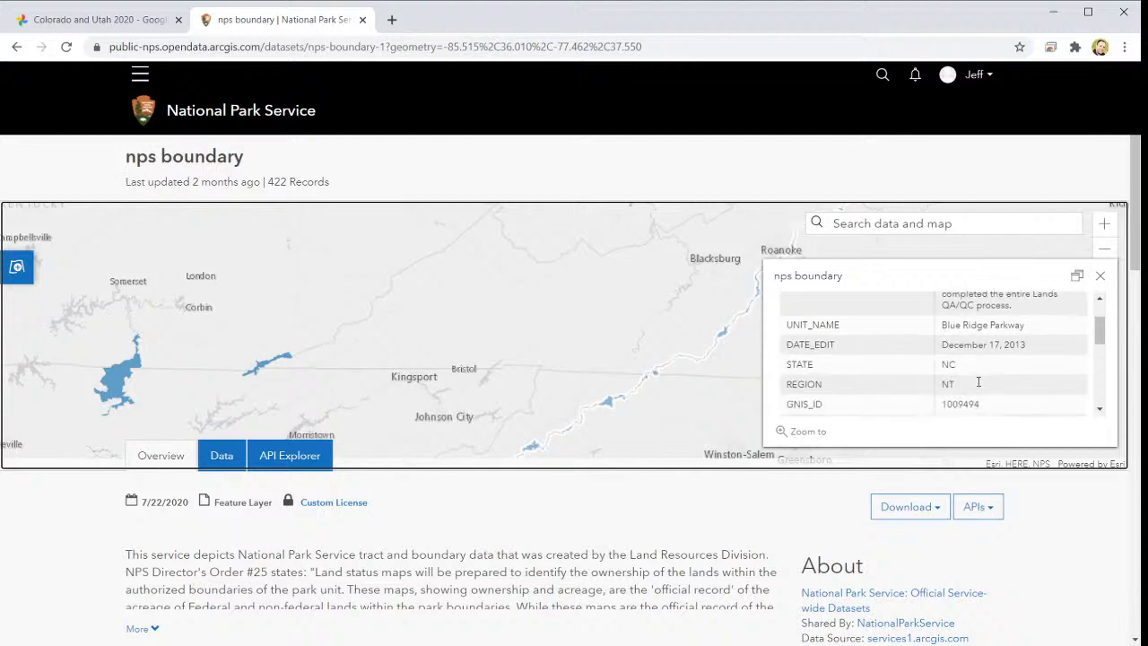
pyautogui.scroll(2, 979, 383)
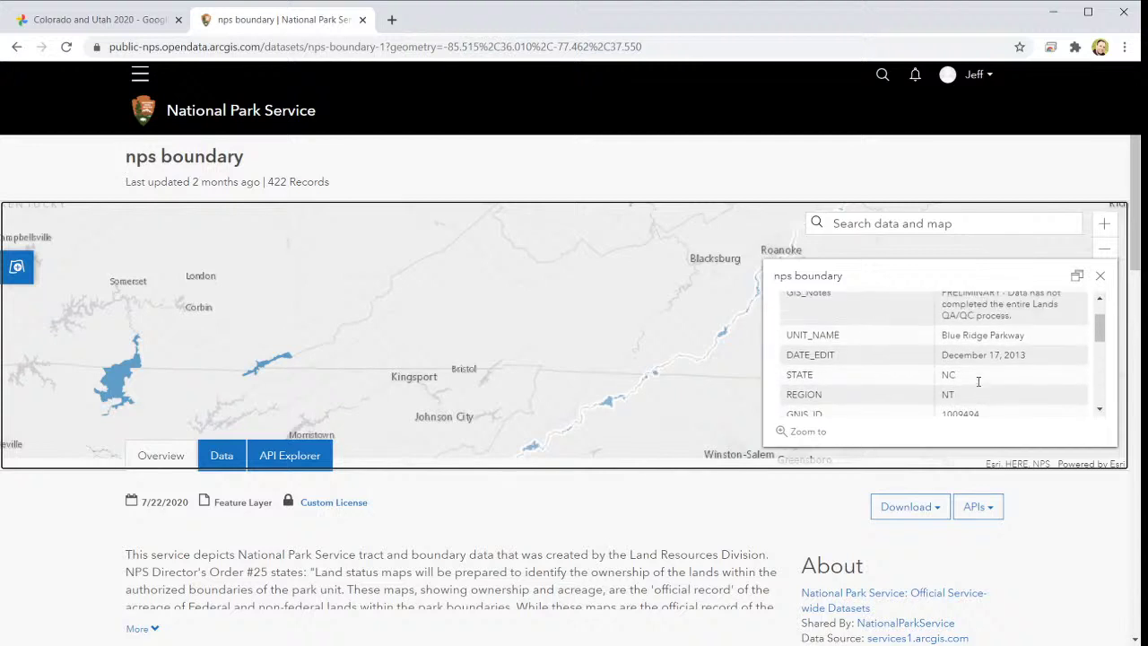
pyautogui.click(1108, 280)
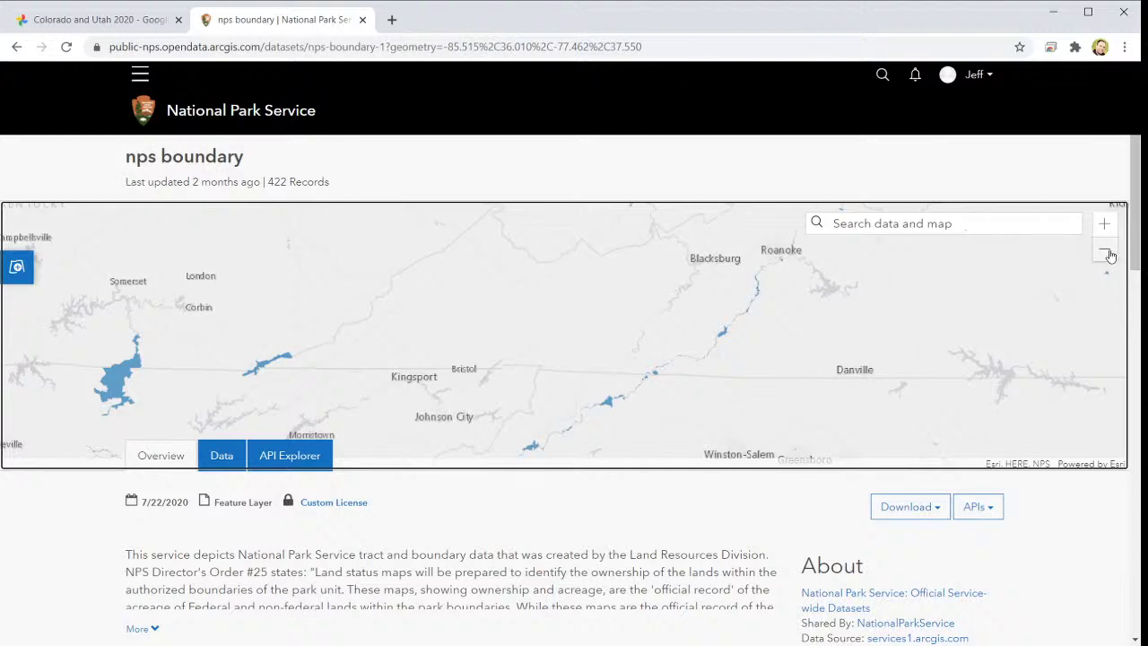
# Look over the nps boundary dataset's attribute list and the available download formats.
pyautogui.click(1105, 251)
pyautogui.click(1105, 251)
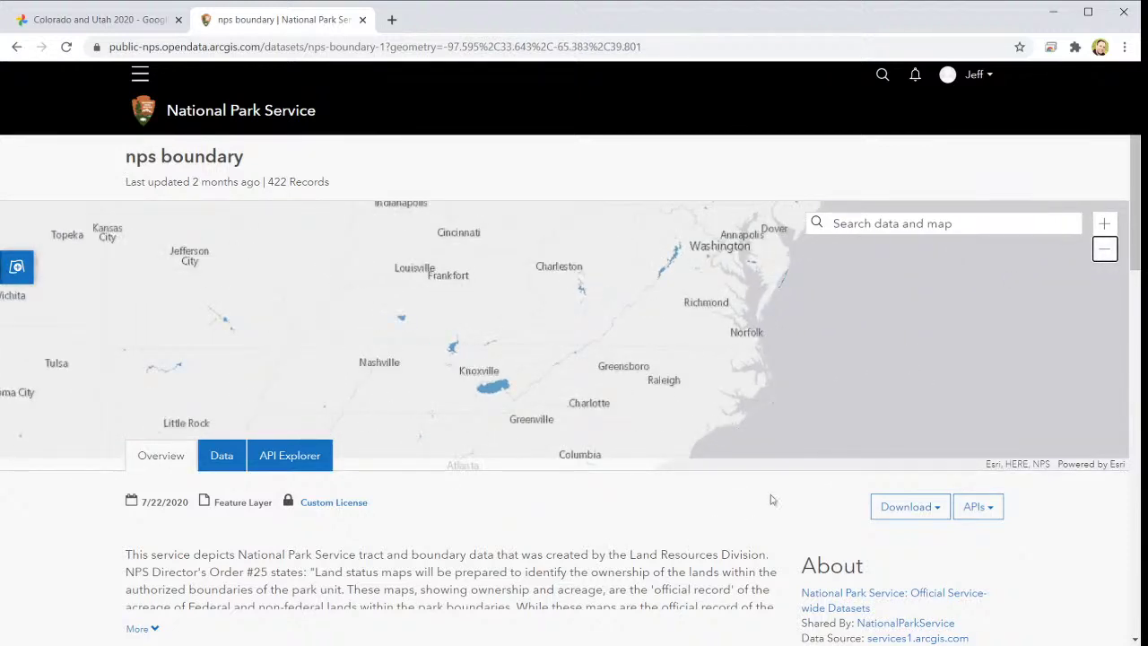
pyautogui.moveTo(1132, 257); pyautogui.dragTo(1125, 390)
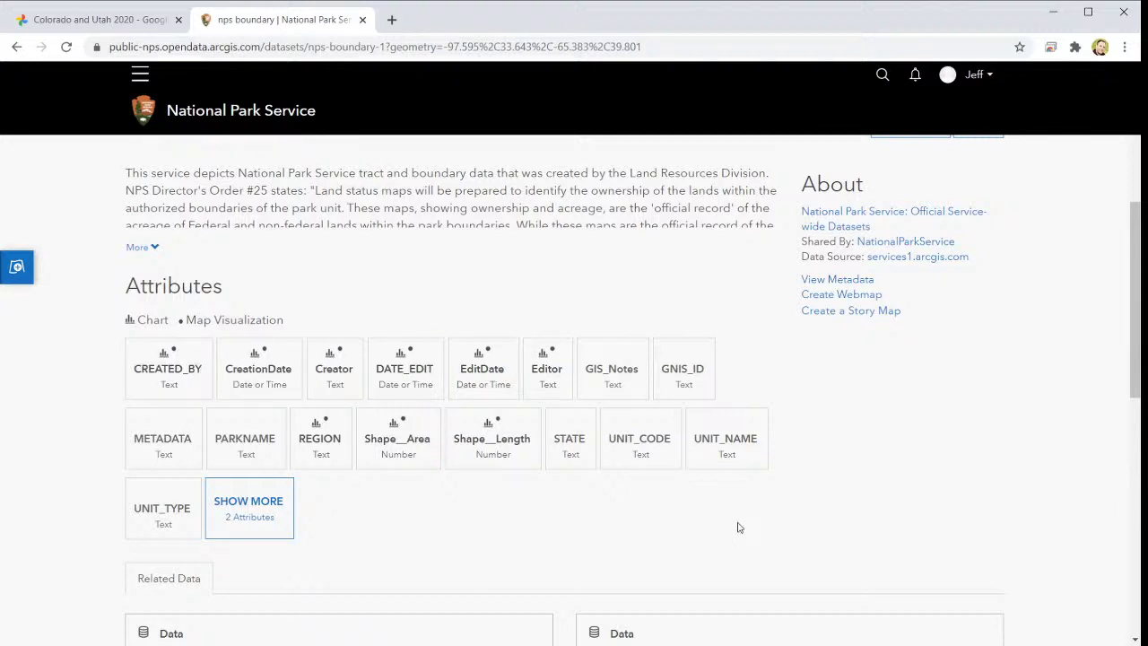
pyautogui.scroll(-1, 813, 455)
pyautogui.scroll(3, 814, 445)
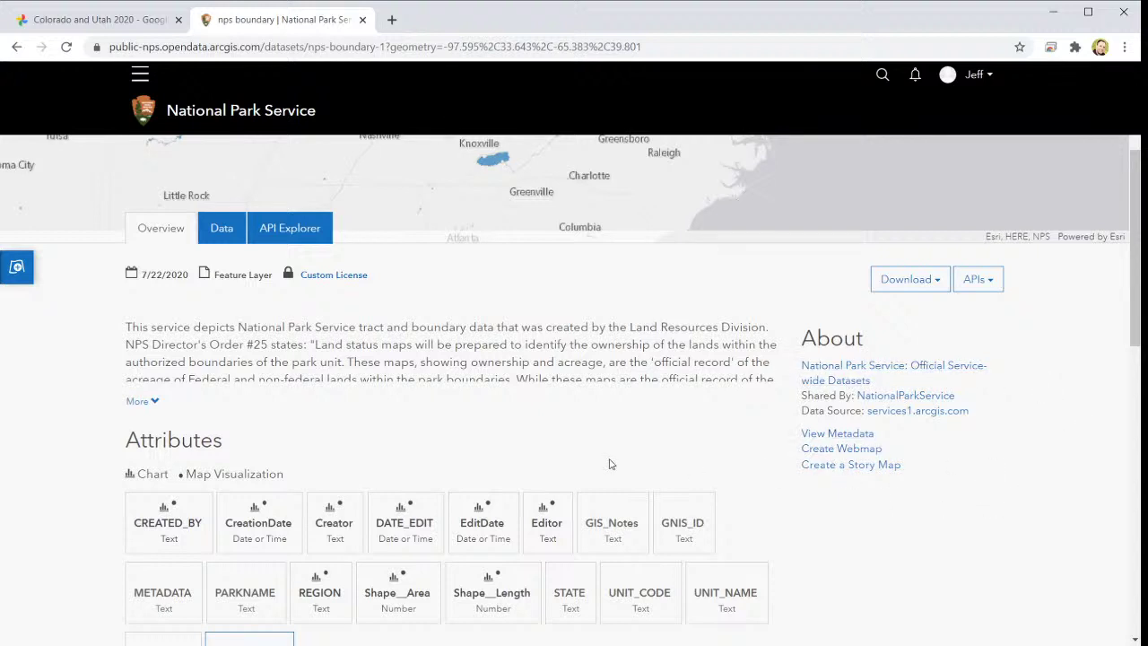
pyautogui.click(933, 283)
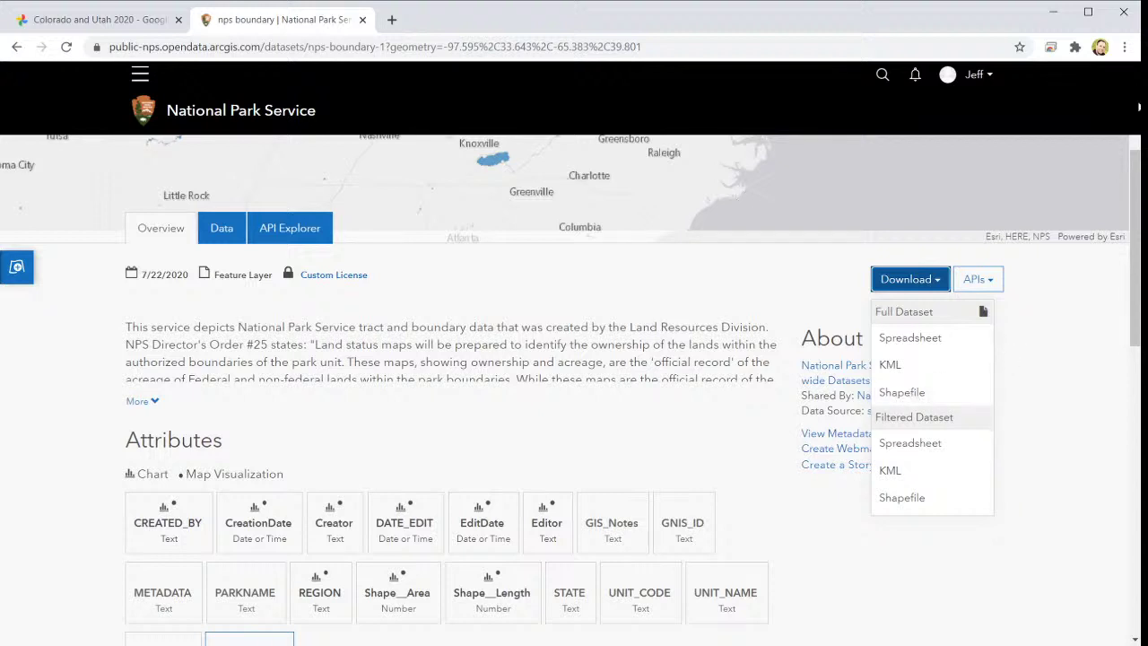
# Switch to ArcGIS Pro and begin adding a folder connection, browsing to the personal user folder on the C: drive.
pyautogui.click(1051, 11)
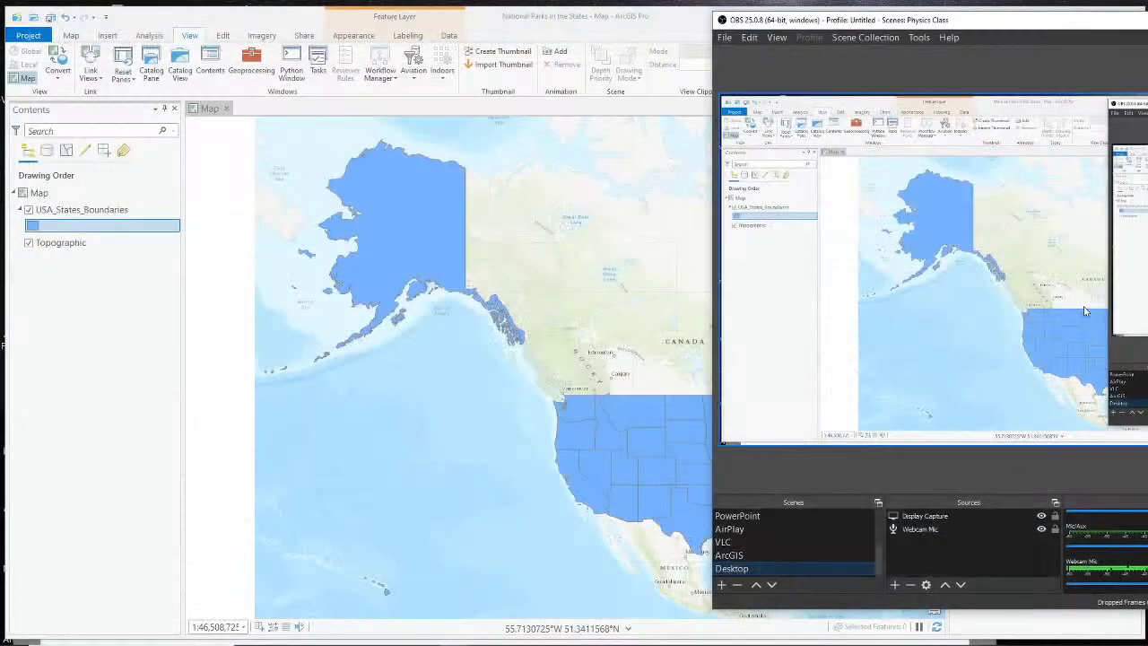
pyautogui.click(632, 18)
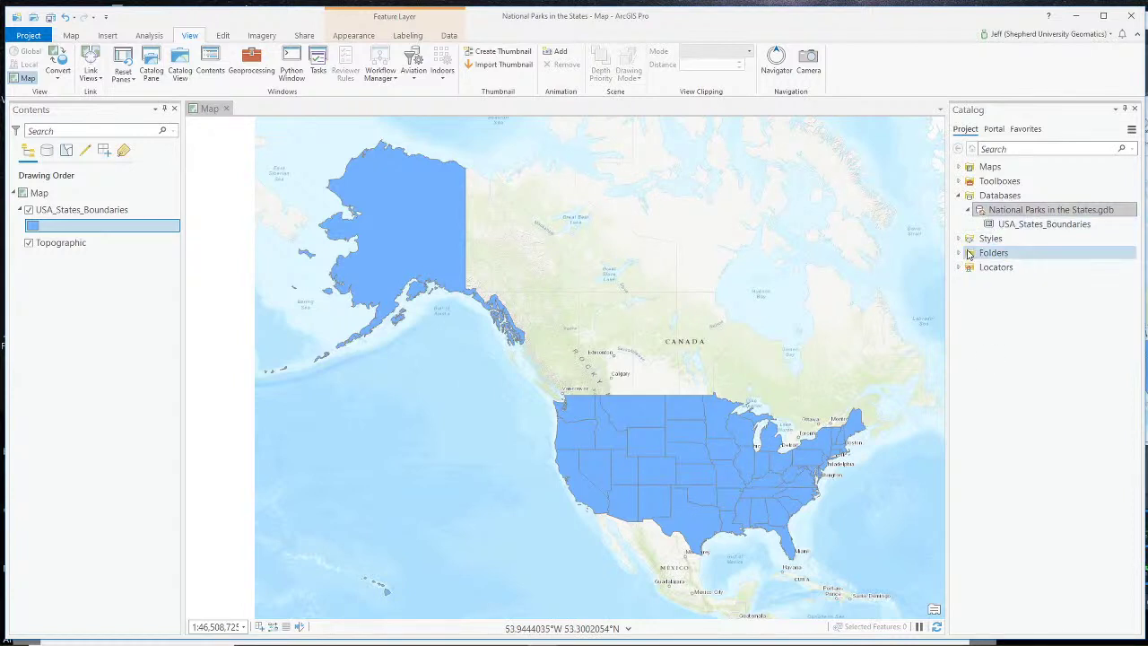
pyautogui.rightClick(968, 255)
pyautogui.click(987, 260)
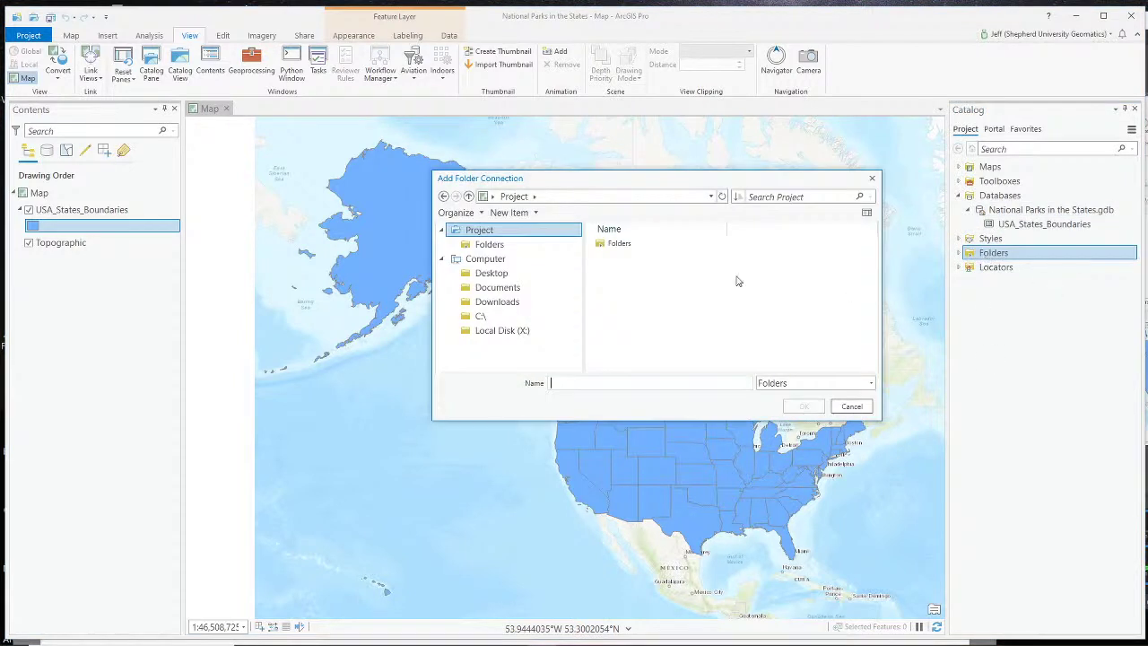
pyautogui.click(481, 317)
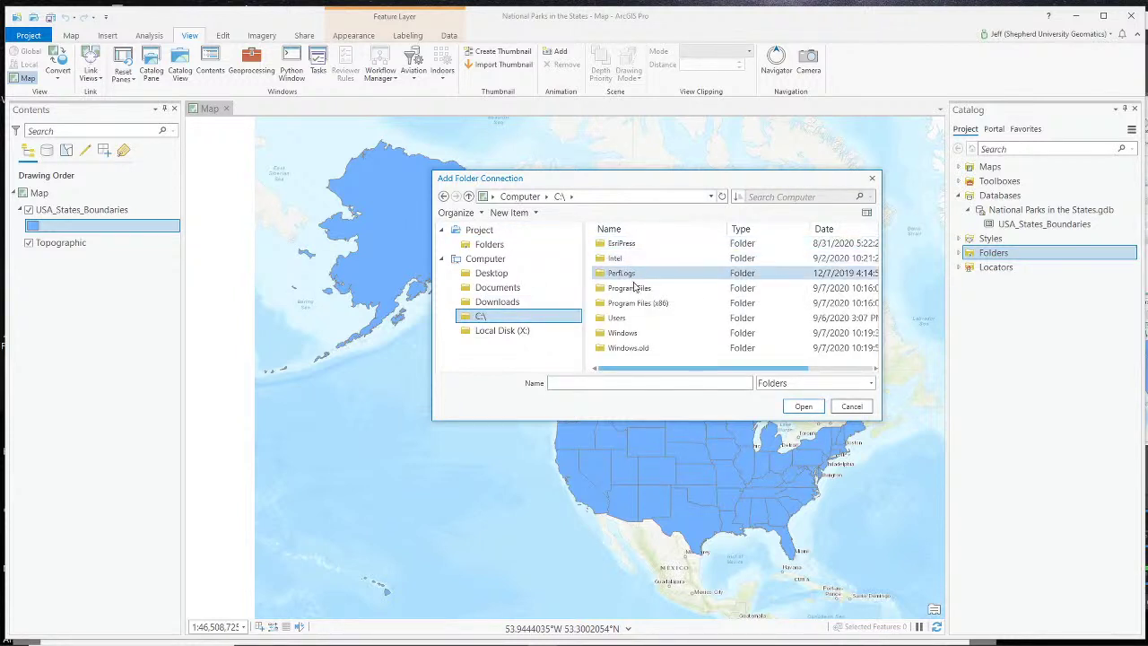
pyautogui.doubleClick(617, 319)
pyautogui.doubleClick(620, 243)
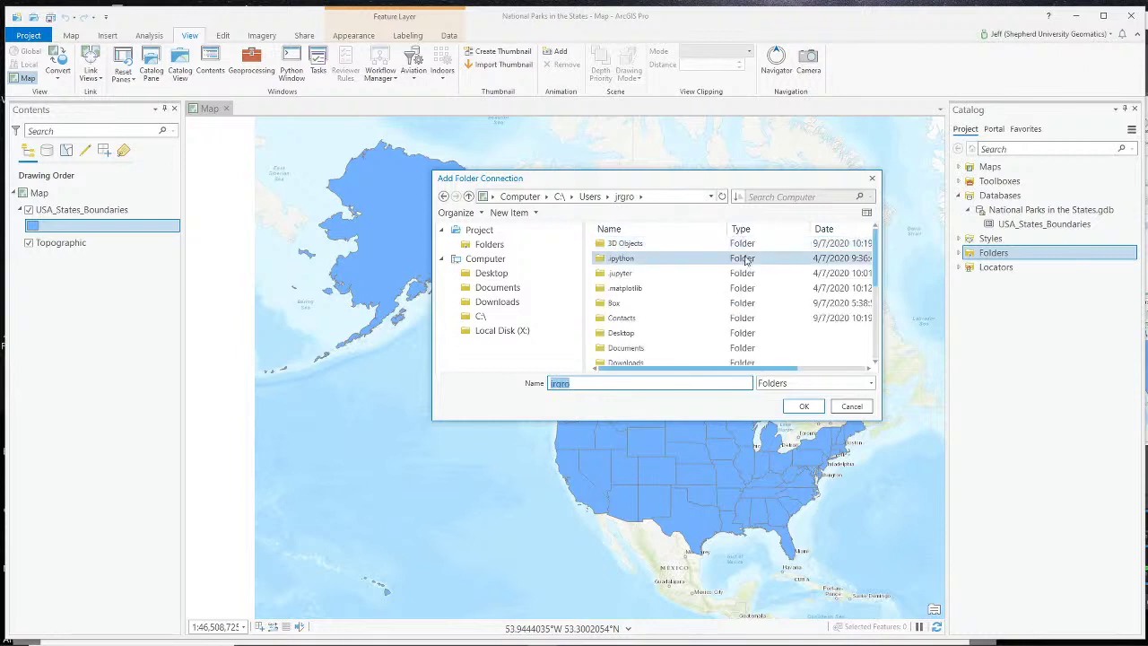
pyautogui.scroll(-1, 664, 289)
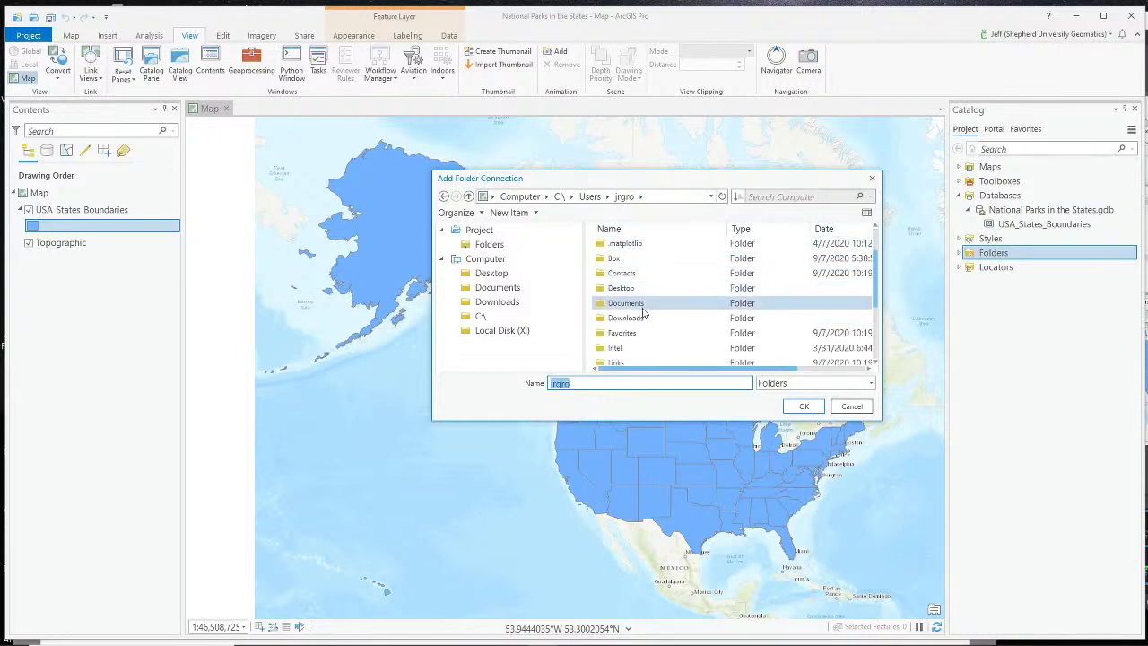
pyautogui.scroll(1, 645, 316)
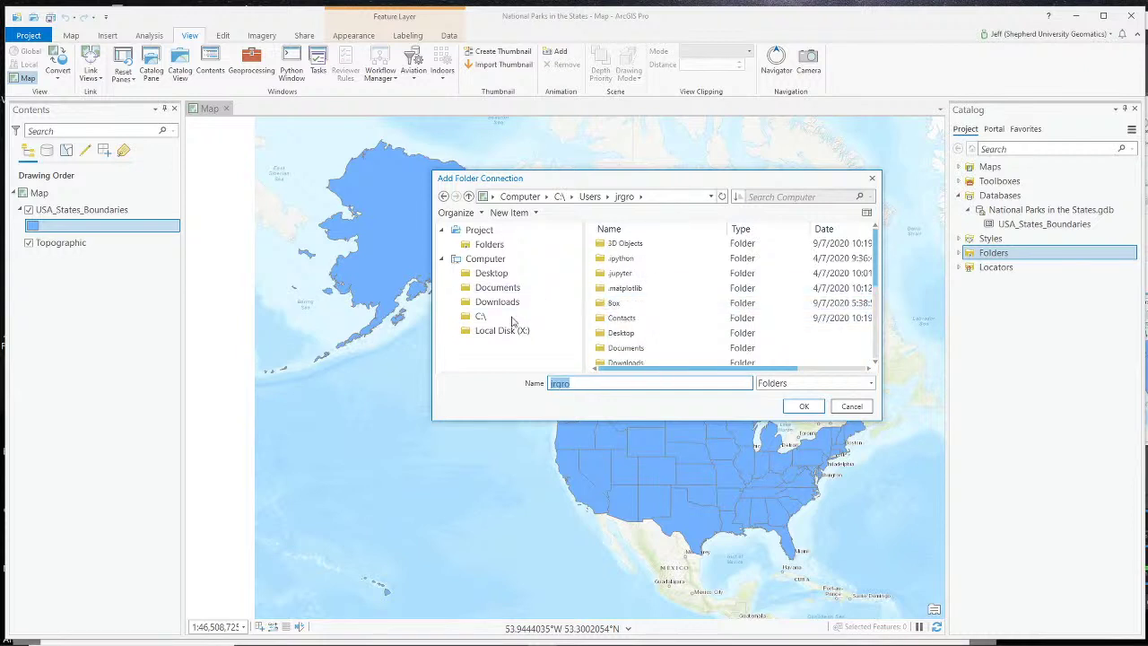
pyautogui.scroll(-1, 617, 279)
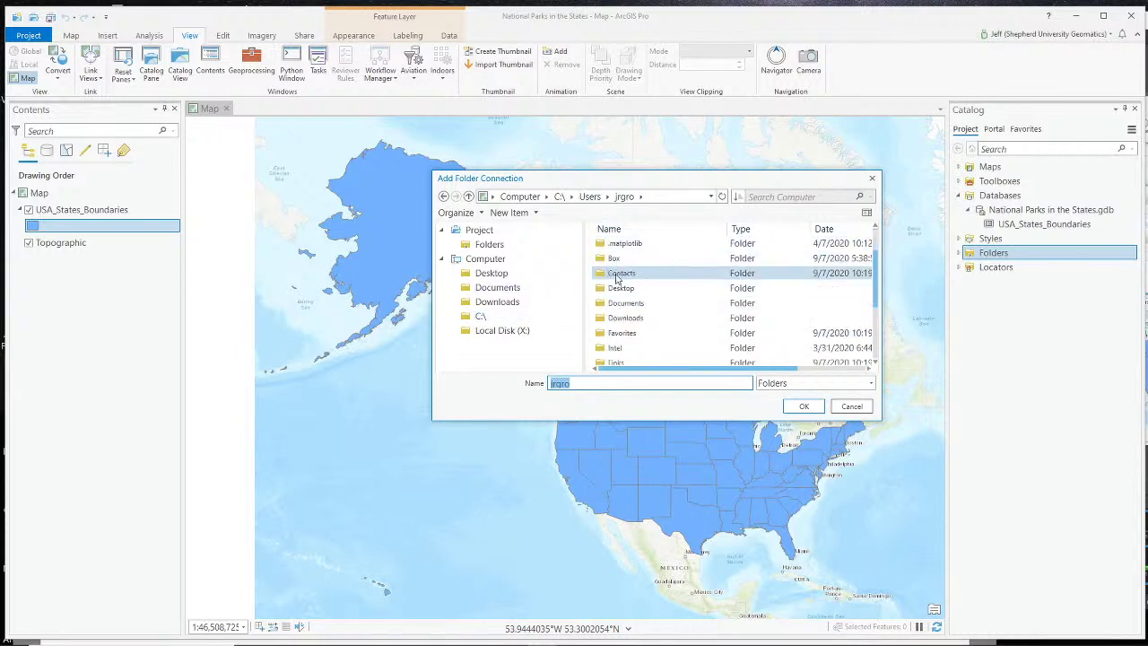
# Connect the NPS Land Resources Division boundary folder from Box, Course Documents, ENVS 390, National_Parks_and_Forests to the project.
pyautogui.doubleClick(616, 259)
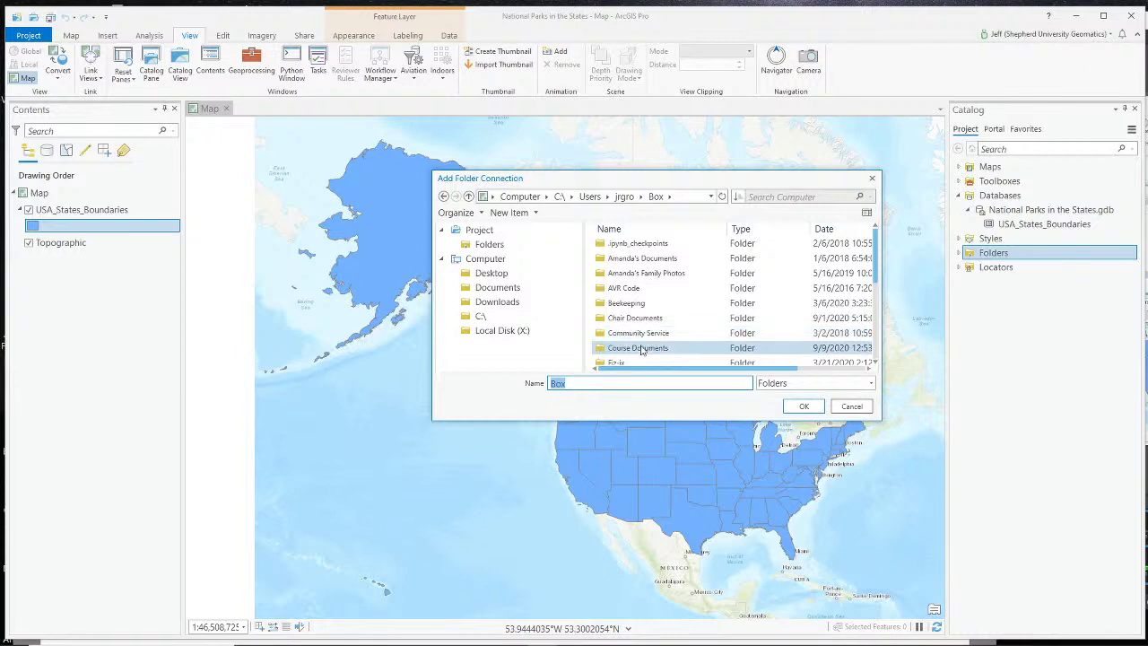
pyautogui.doubleClick(641, 350)
pyautogui.click(652, 320)
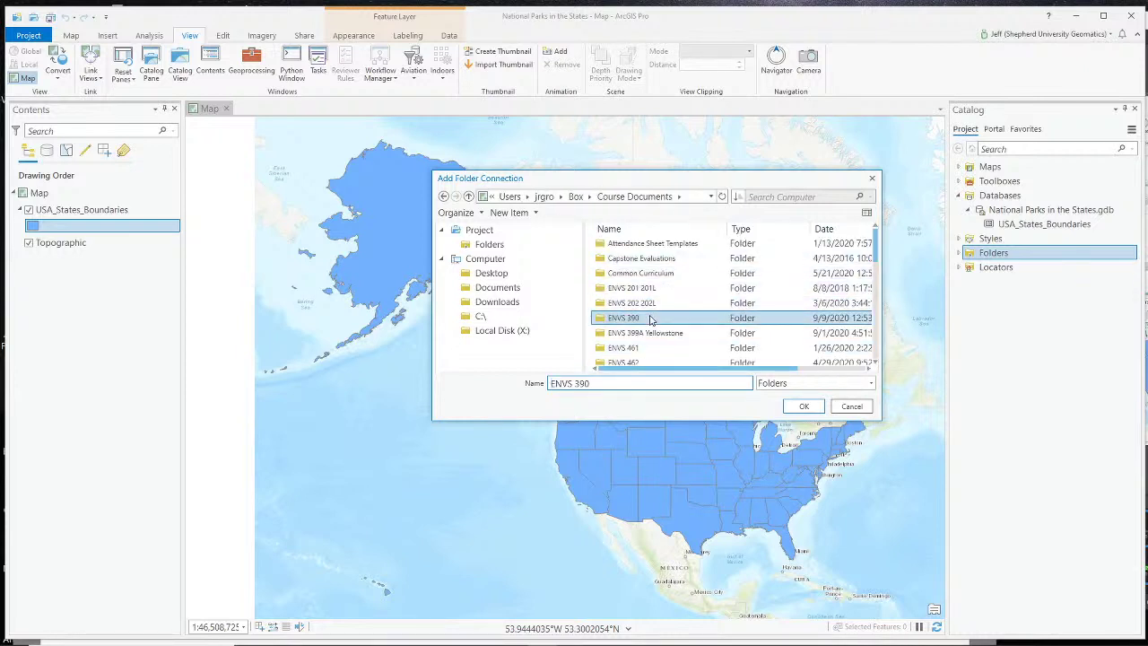
pyautogui.doubleClick(652, 320)
pyautogui.click(648, 320)
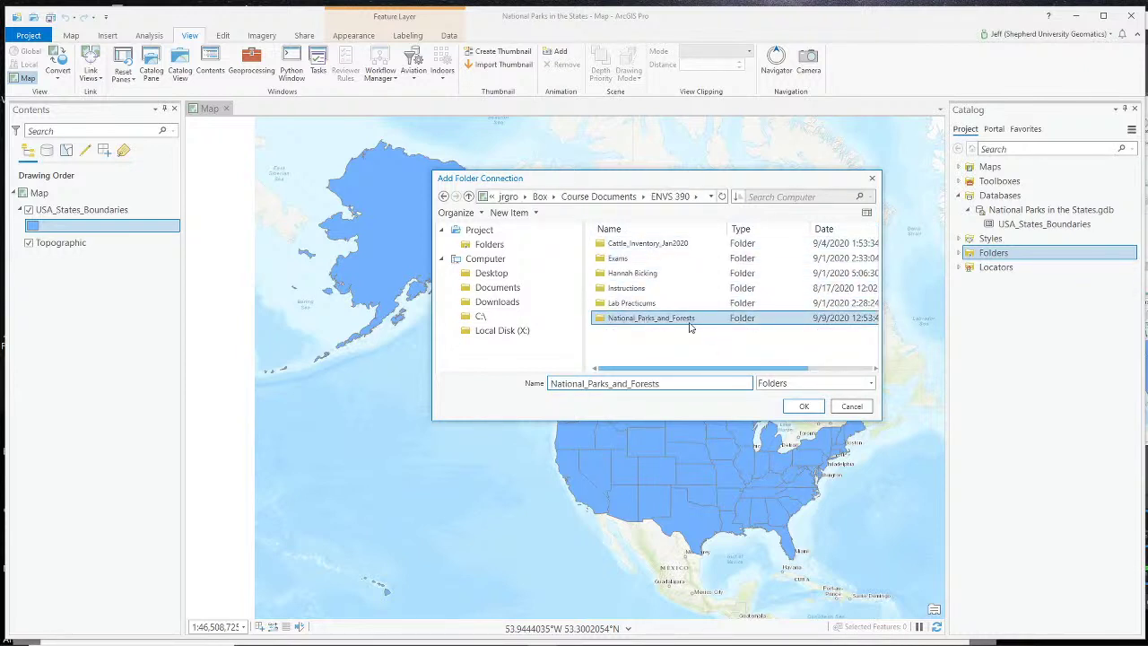
pyautogui.doubleClick(684, 321)
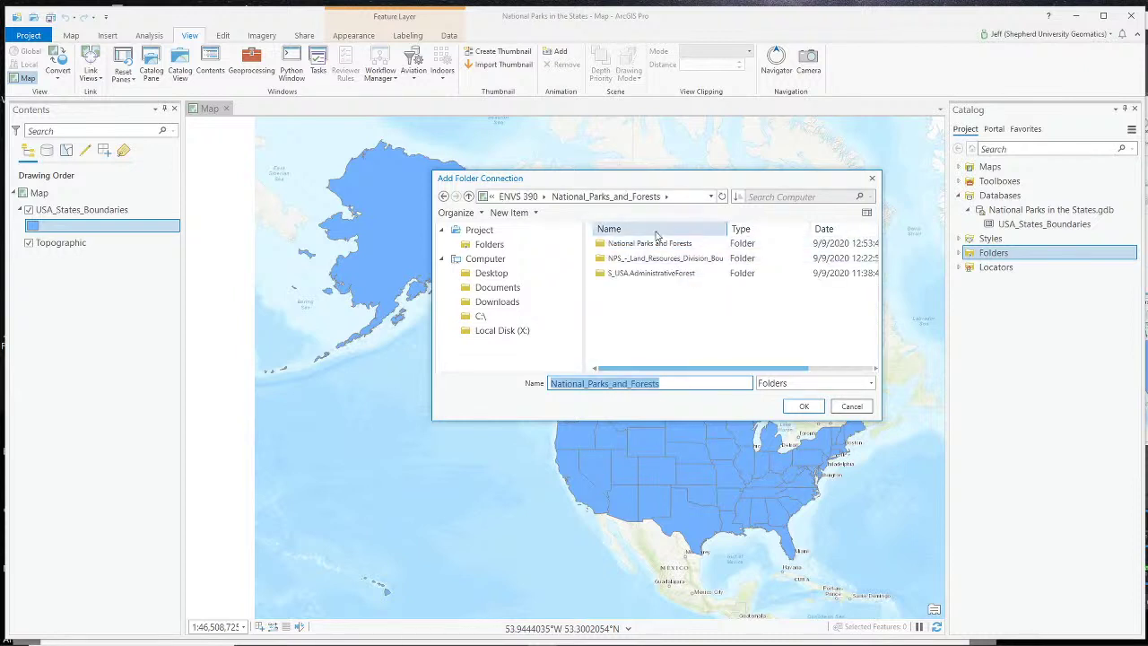
pyautogui.click(665, 258)
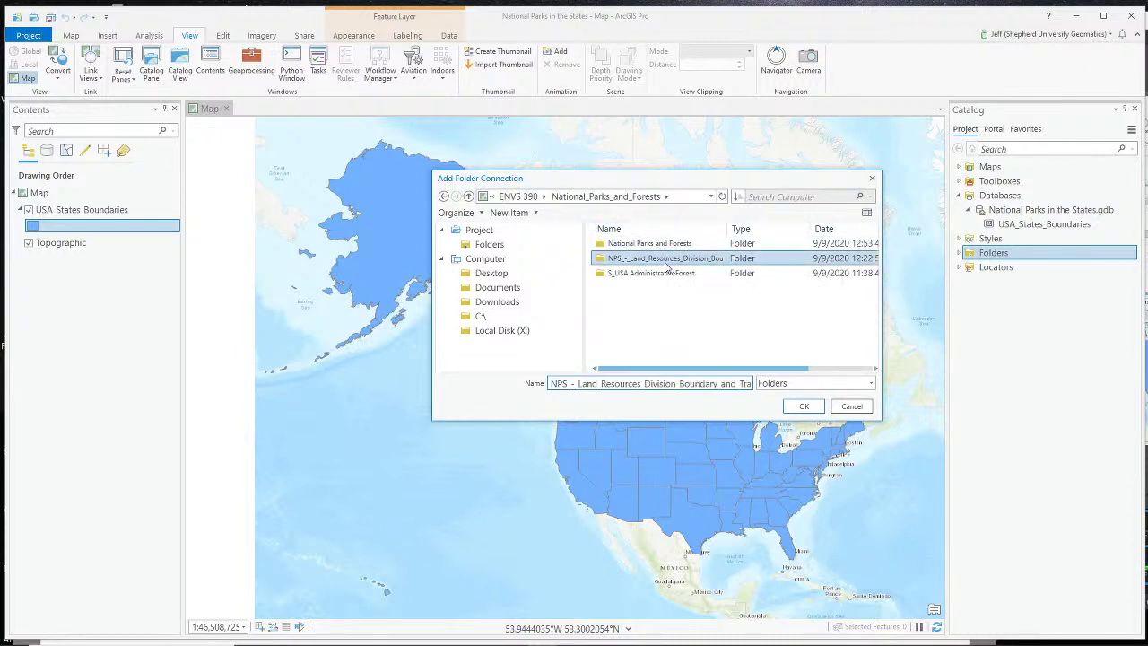
pyautogui.click(794, 409)
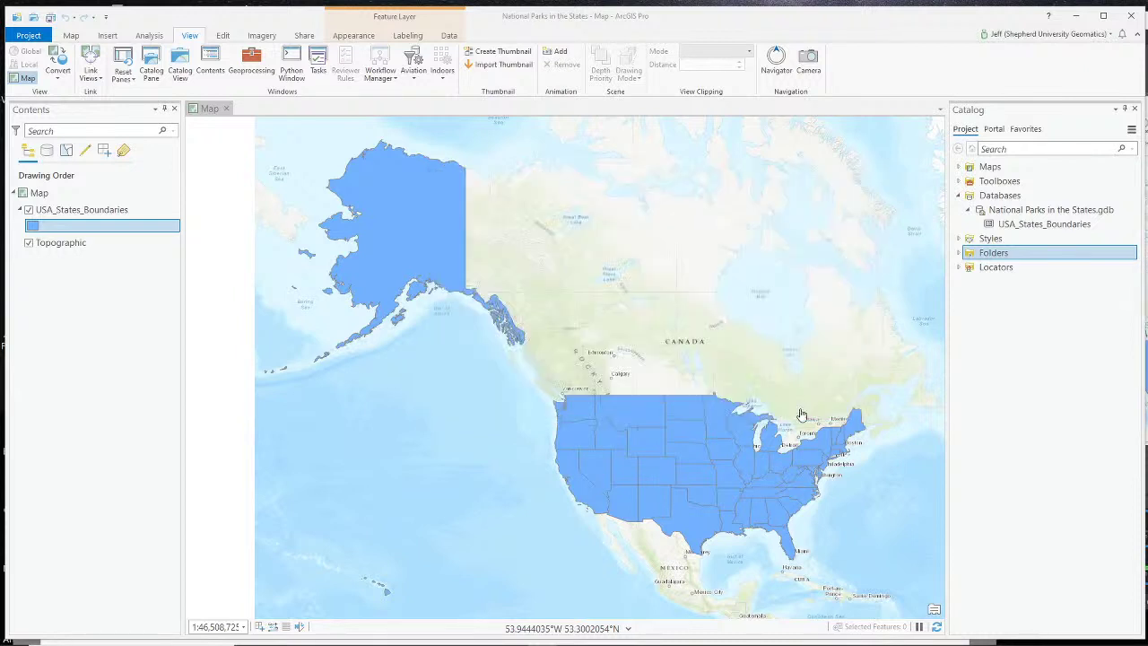
# Add the NPS Land Resources Division boundary layer from the connected folder to the map above USA_States_Boundaries.
pyautogui.click(959, 253)
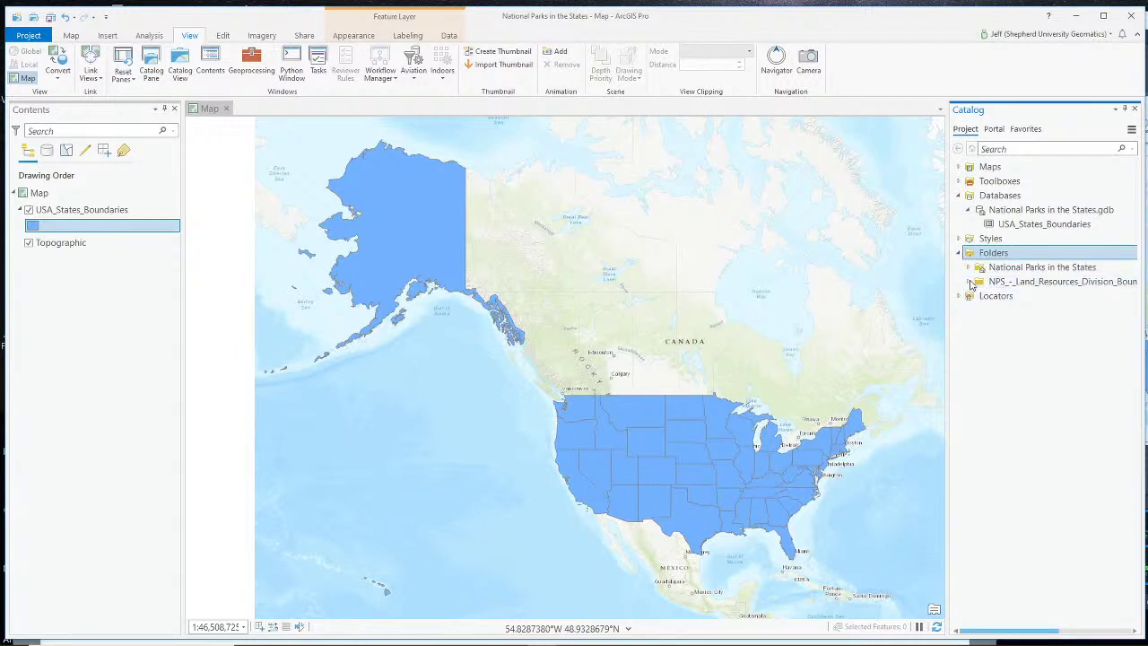
pyautogui.doubleClick(1068, 282)
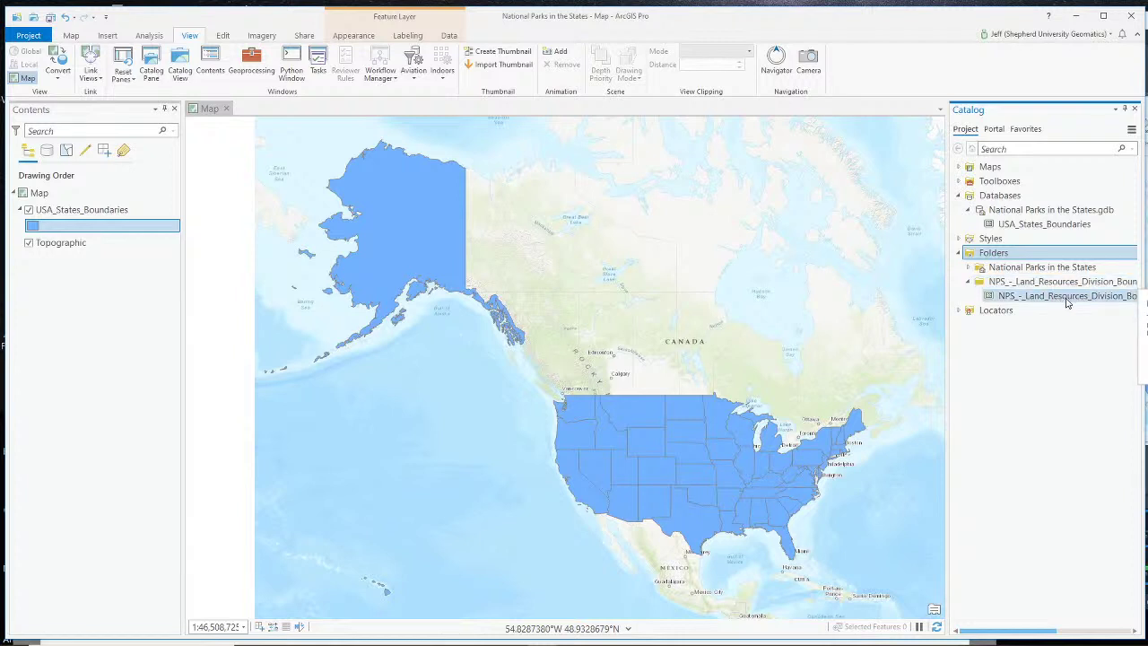
pyautogui.moveTo(1068, 302)
pyautogui.mouseDown()
pyautogui.moveTo(66, 314)
pyautogui.moveTo(70, 250)
pyautogui.moveTo(56, 219)
pyautogui.mouseUp()
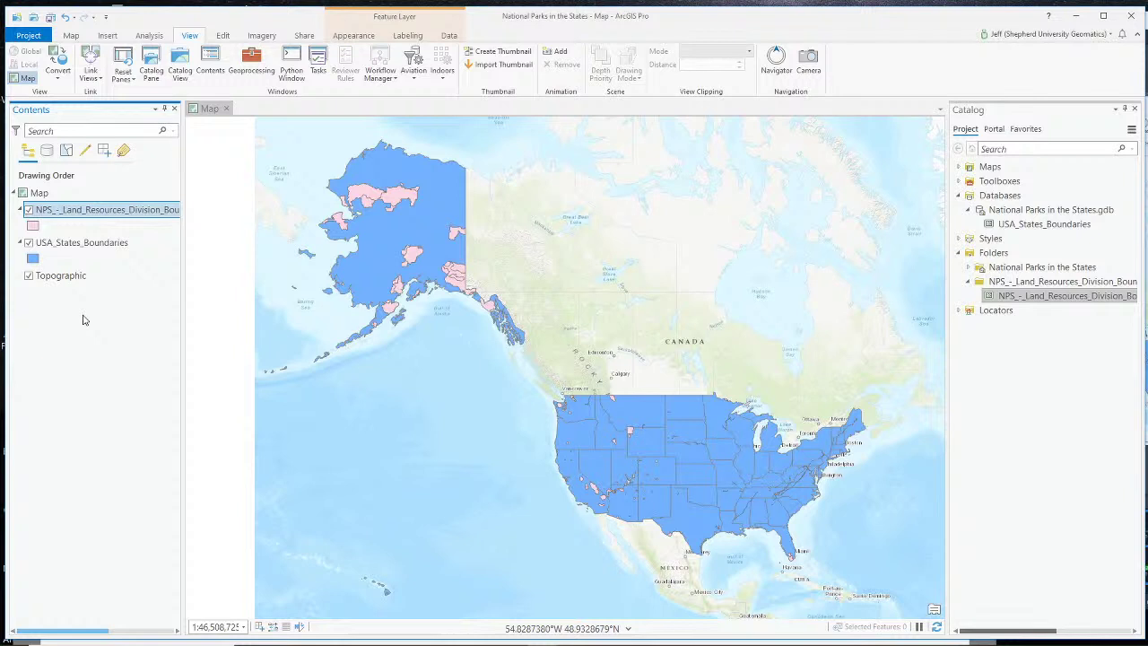
# Change the NPS boundary layer's solid fill to green, apply it, review the solid stroke settings and close the symbology.
pyautogui.click(32, 226)
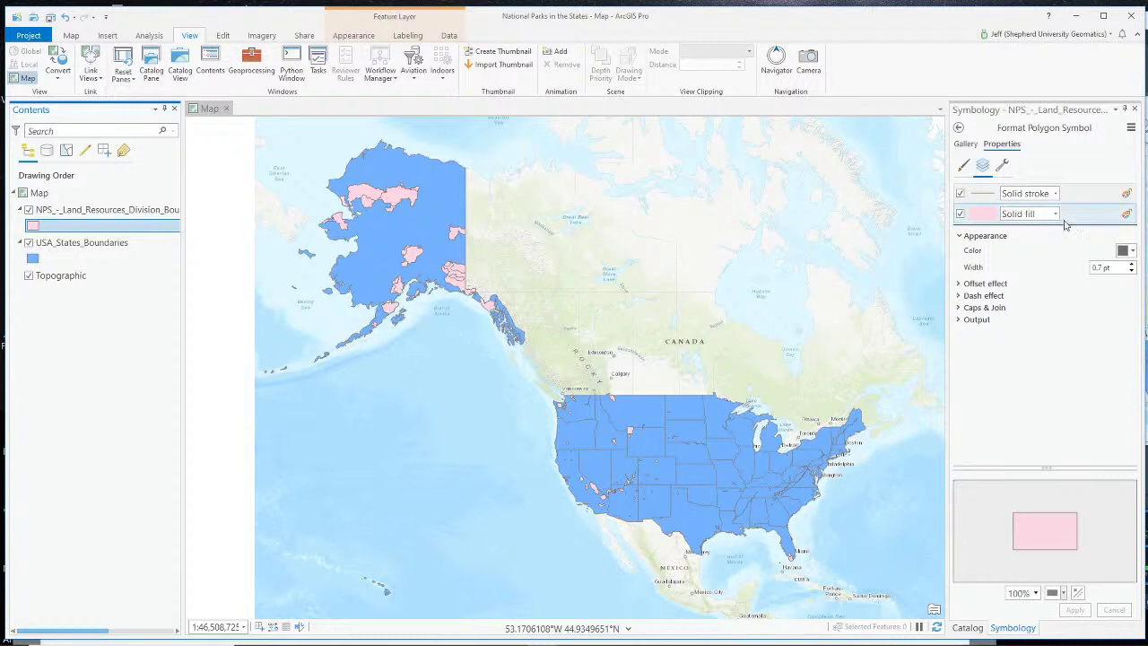
pyautogui.click(973, 217)
pyautogui.click(1127, 250)
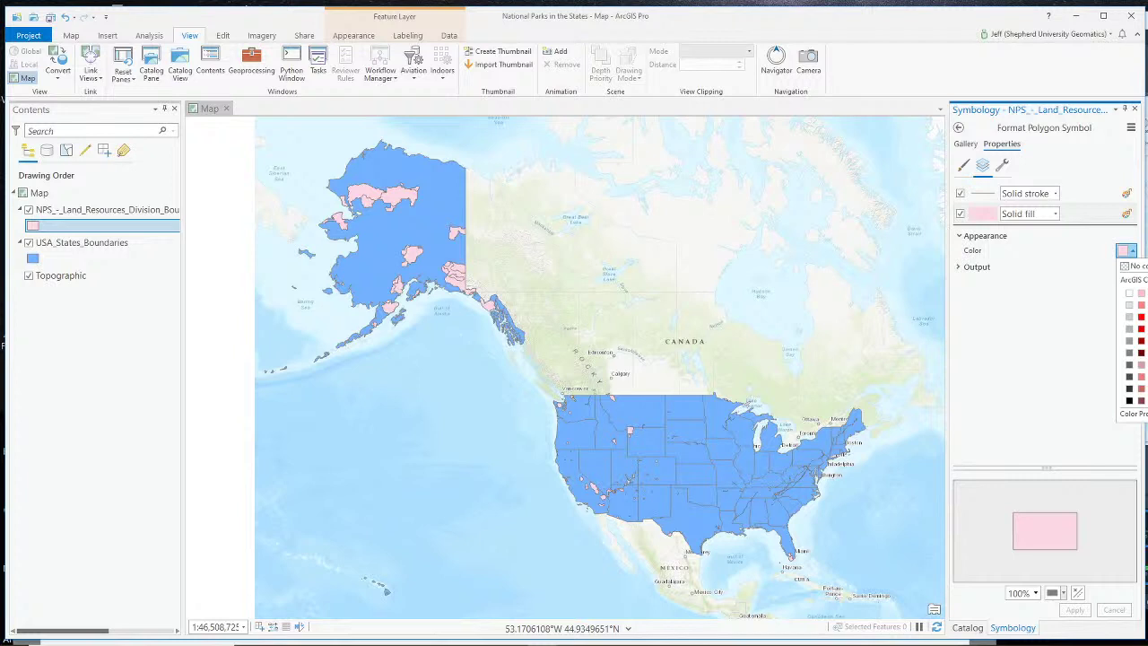
pyautogui.click(1144, 341)
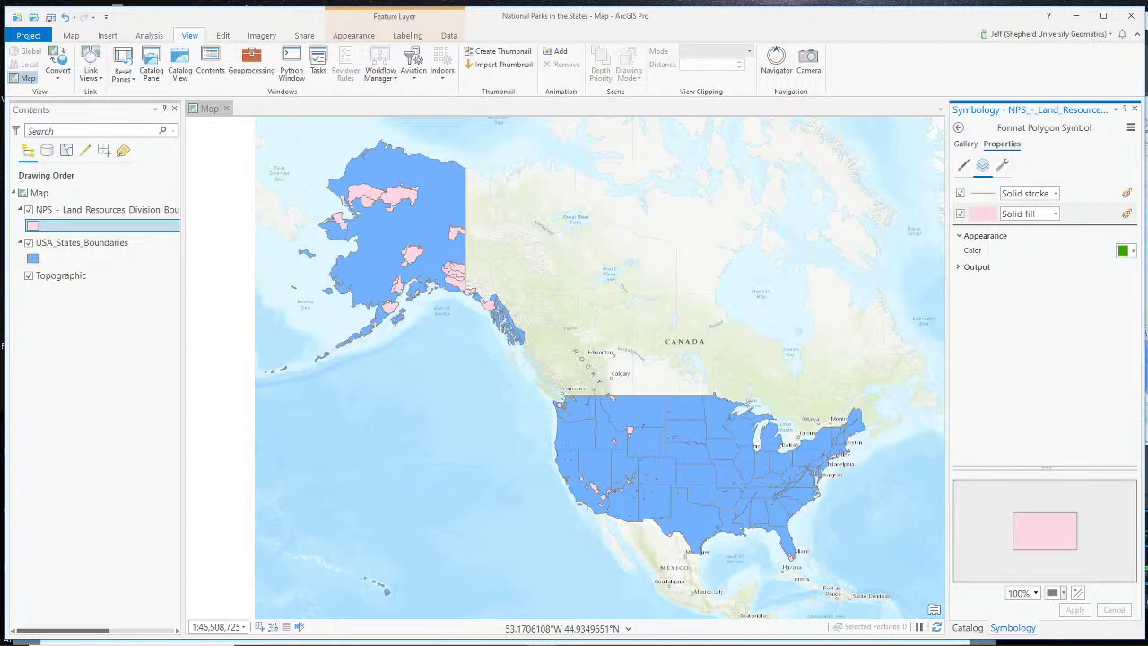
pyautogui.click(1074, 609)
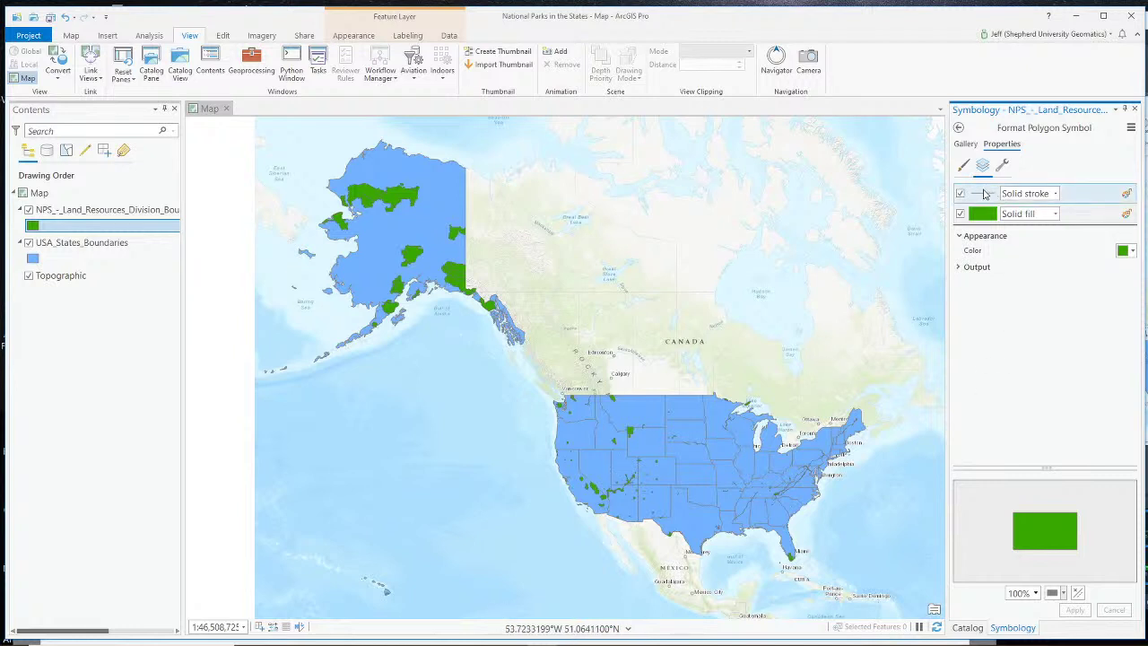
pyautogui.click(993, 194)
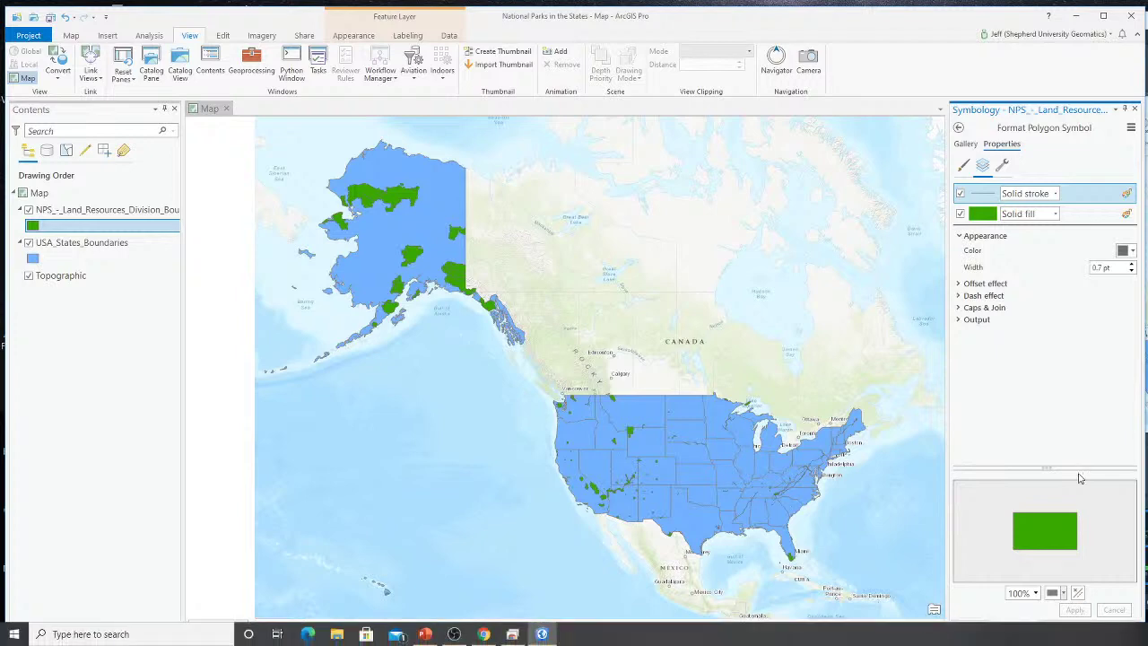
pyautogui.click(1135, 109)
# Select the Mesa Verde National Park polygon in southwestern Colorado on the map.
pyautogui.scroll(-1, 619, 489)
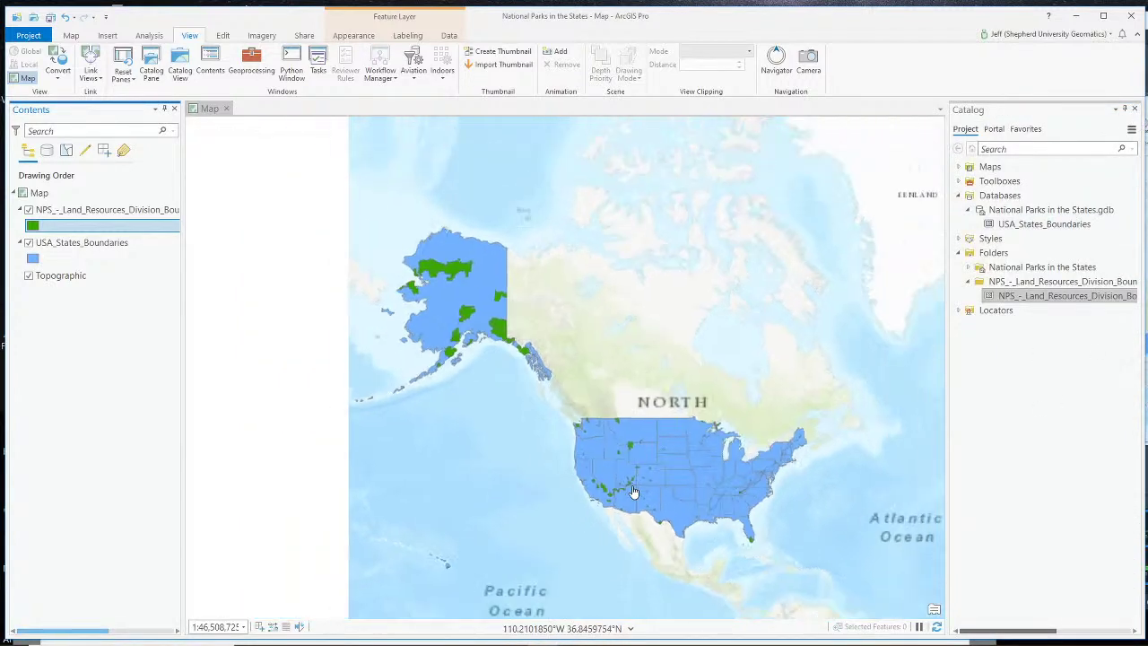
pyautogui.scroll(4, 621, 490)
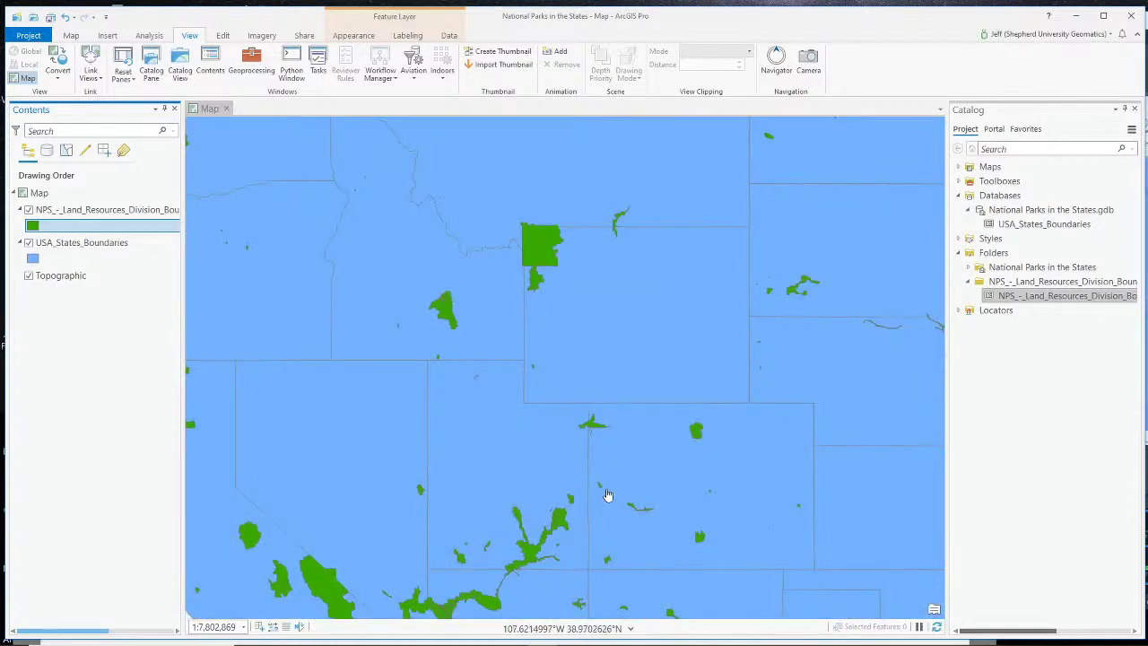
pyautogui.moveTo(605, 492); pyautogui.dragTo(682, 300)
pyautogui.moveTo(733, 397); pyautogui.dragTo(515, 357)
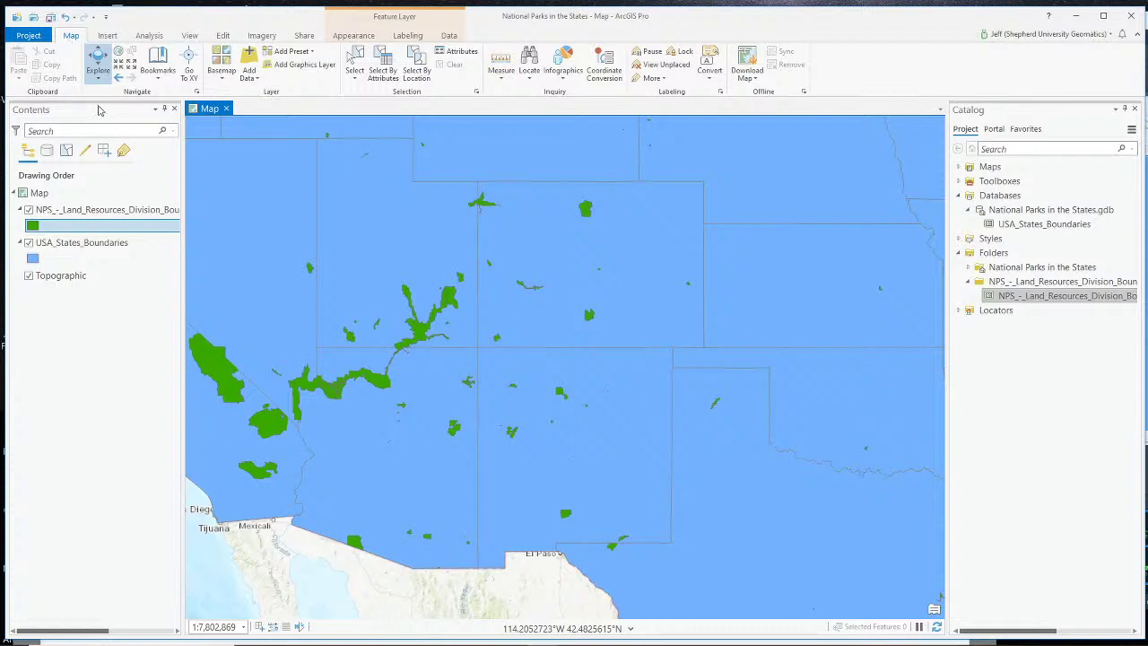
pyautogui.click(359, 65)
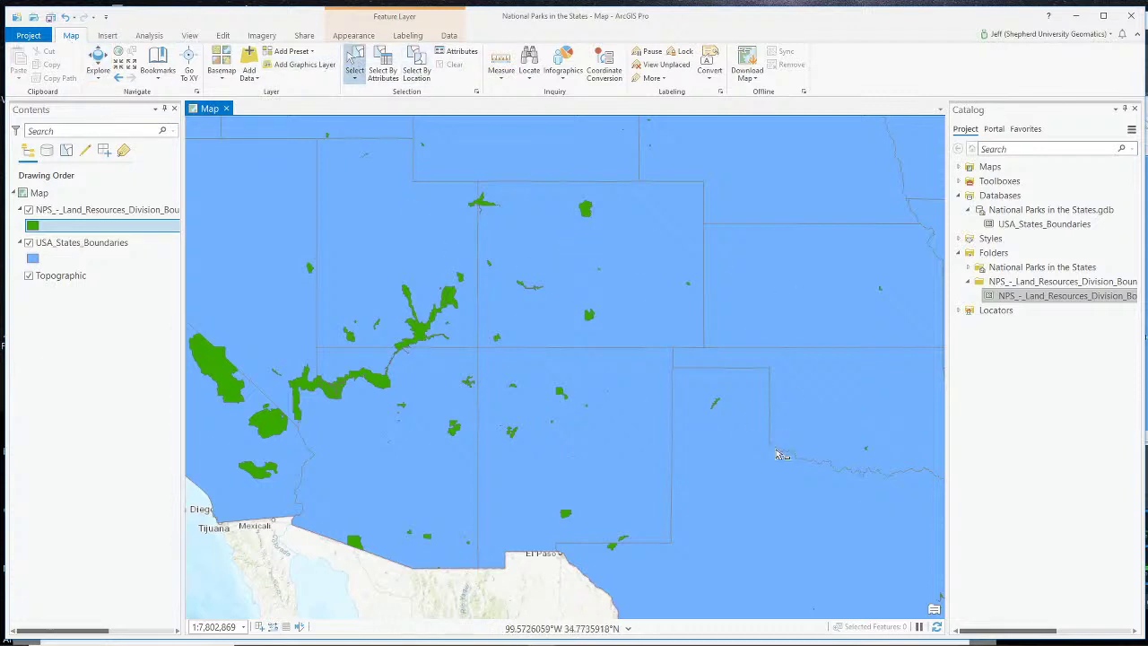
pyautogui.scroll(5, 501, 330)
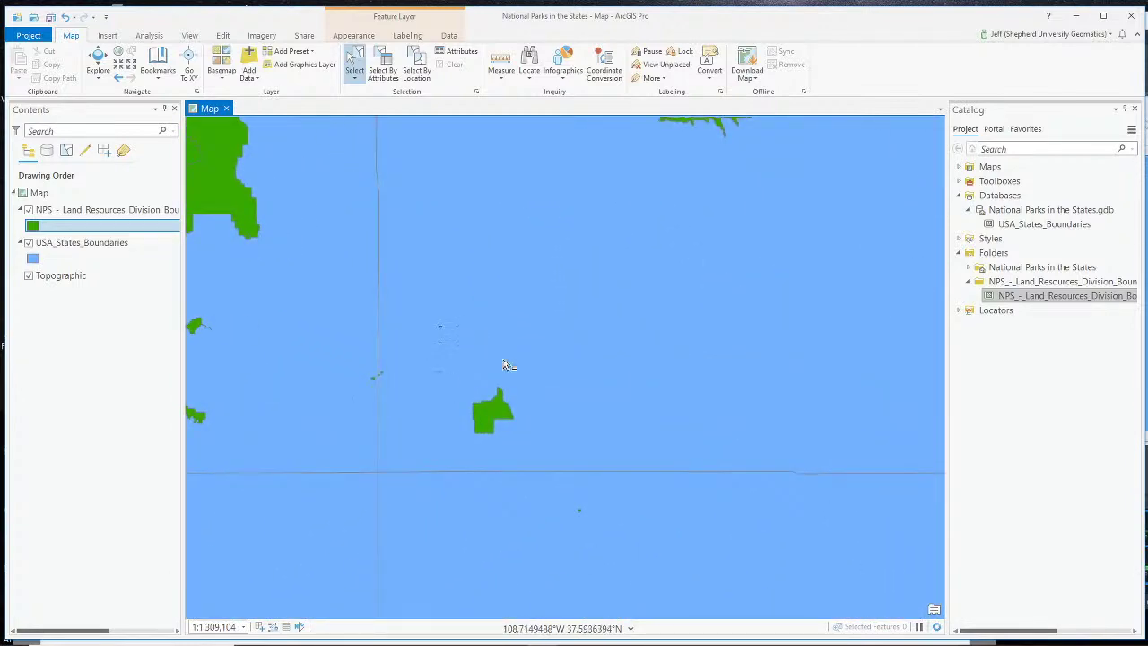
pyautogui.moveTo(504, 364); pyautogui.dragTo(643, 410)
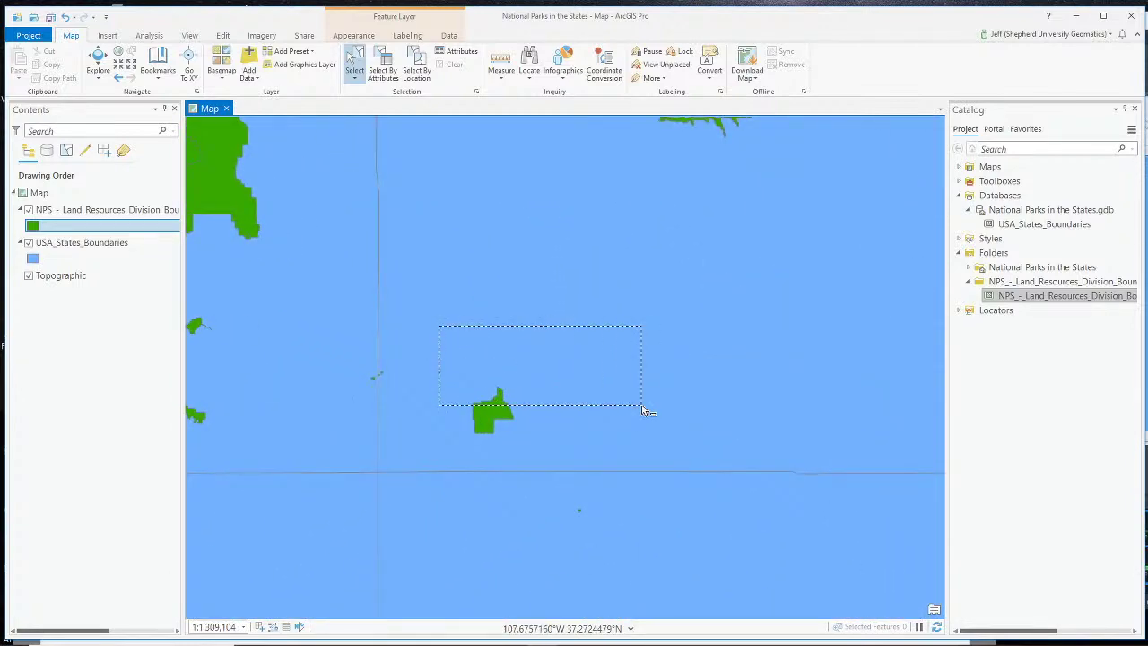
pyautogui.click(325, 290)
pyautogui.click(501, 419)
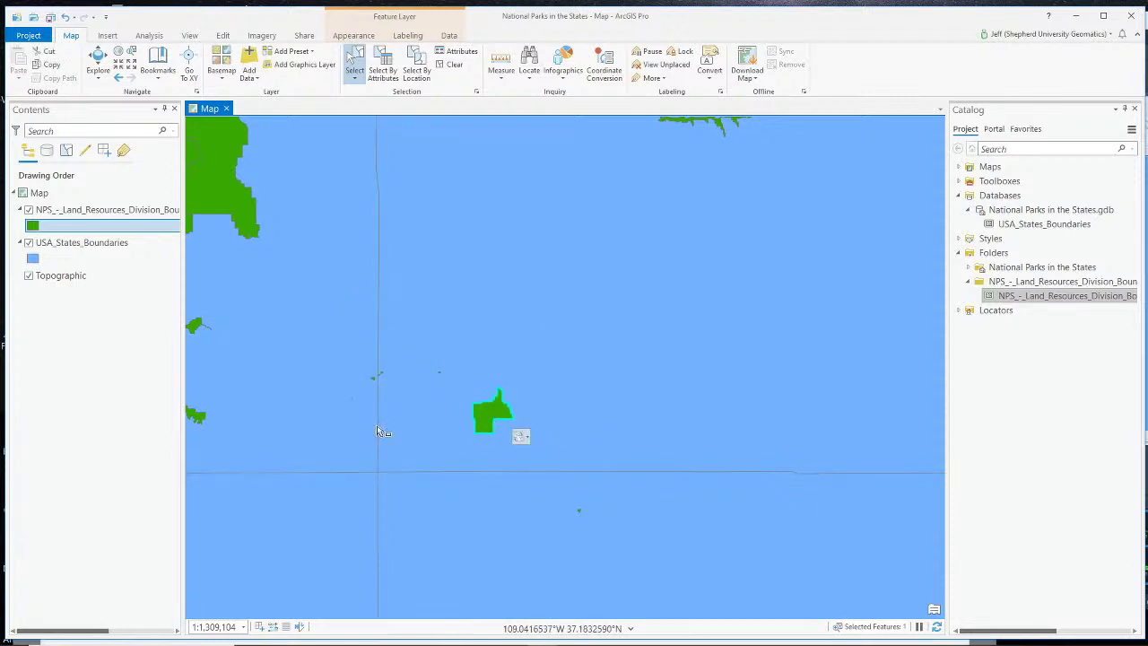
pyautogui.click(521, 437)
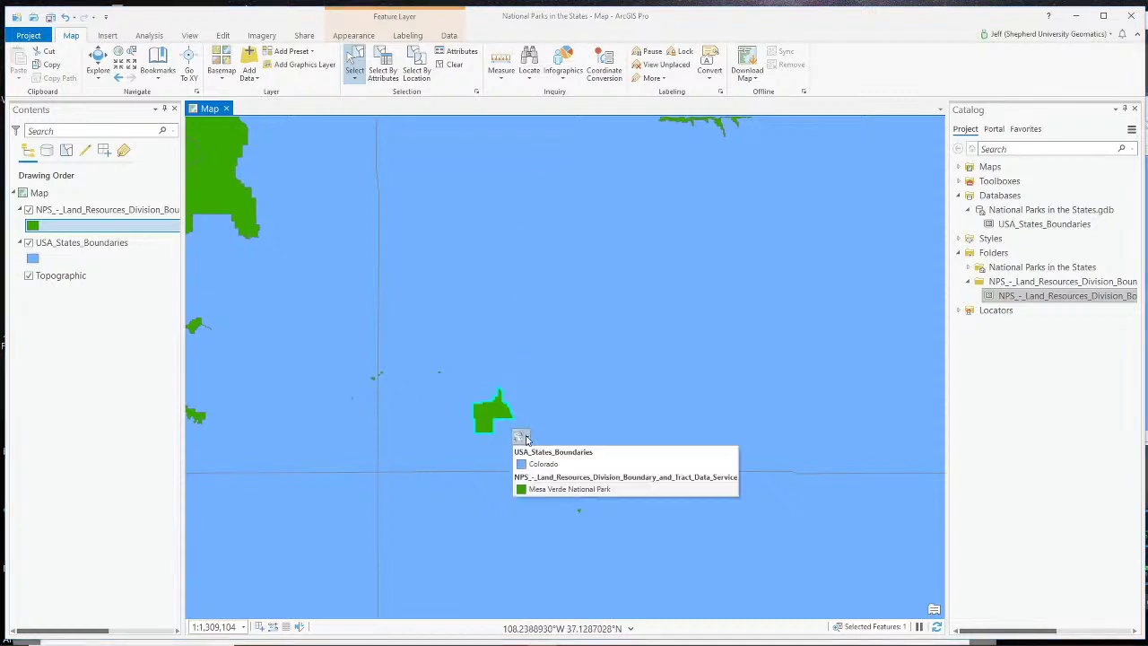
pyautogui.click(564, 490)
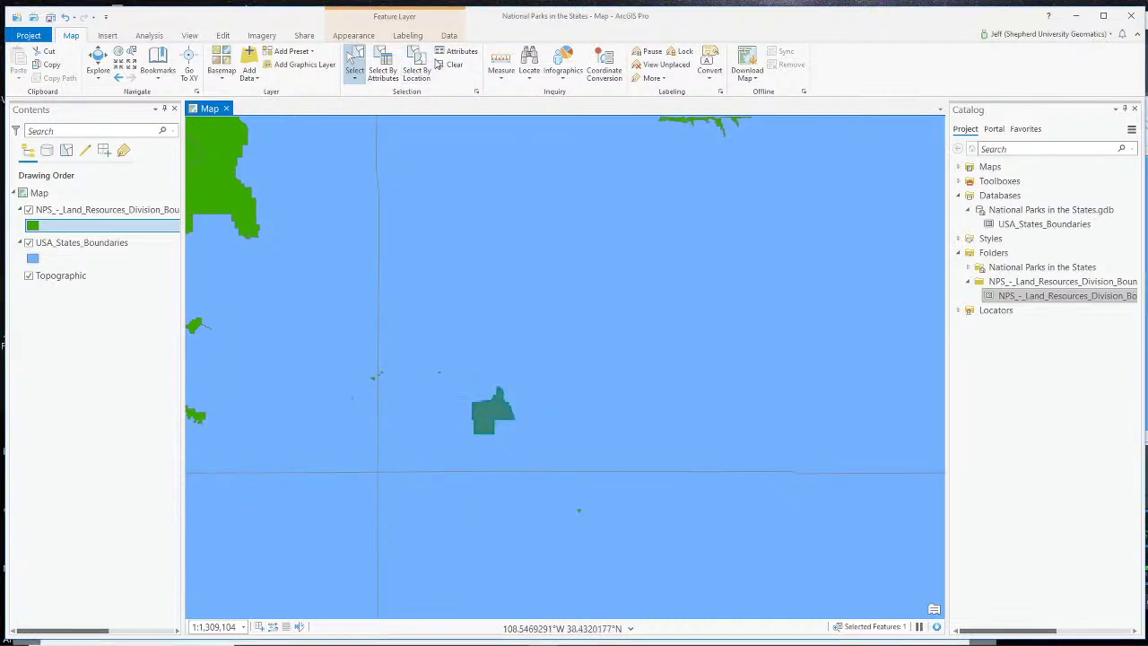
# Open the attributes of the Mesa Verde polygon and examine its fields, such as unit code, unit name and edit date.
pyautogui.doubleClick(484, 412)
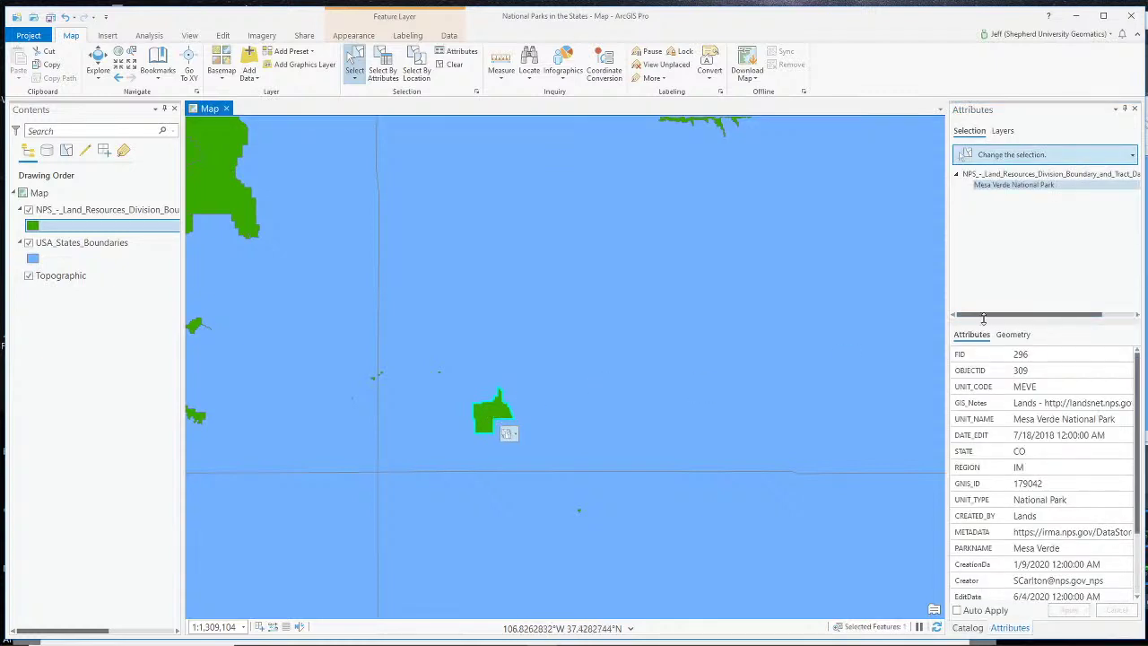
pyautogui.click(1039, 403)
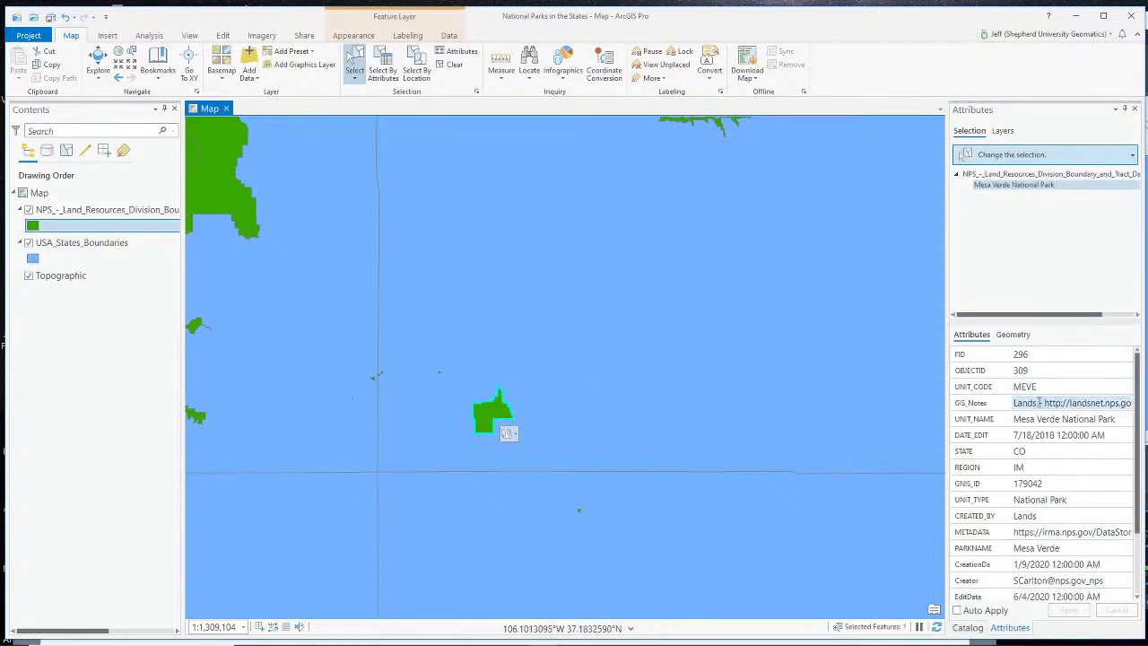
pyautogui.click(1029, 387)
pyautogui.click(1044, 436)
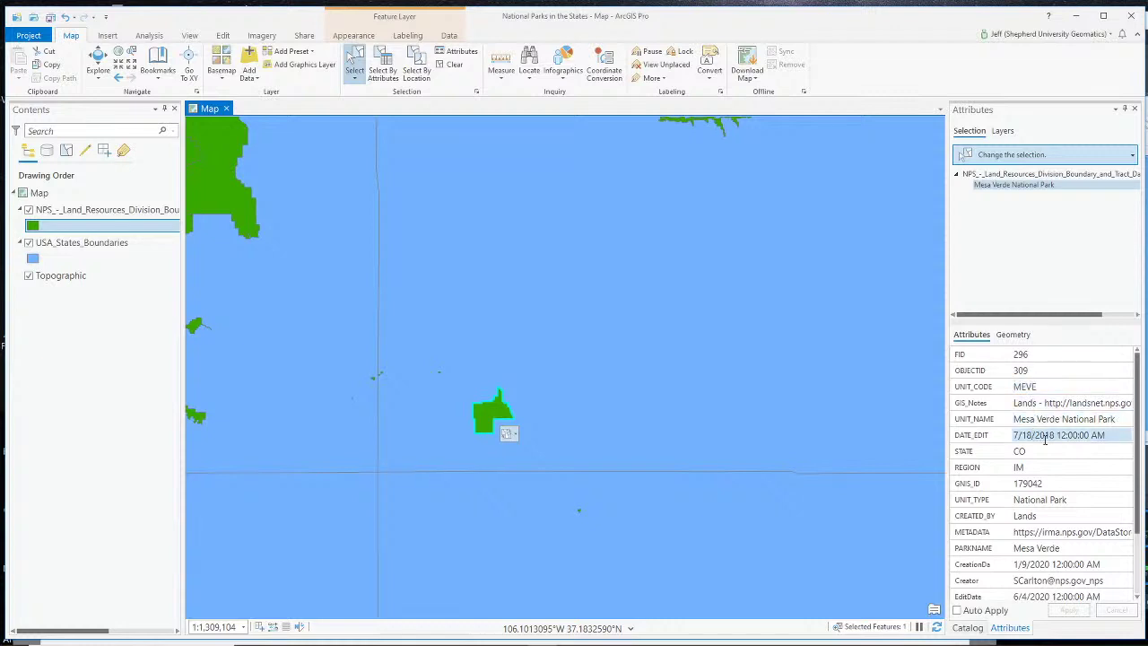
pyautogui.click(1017, 420)
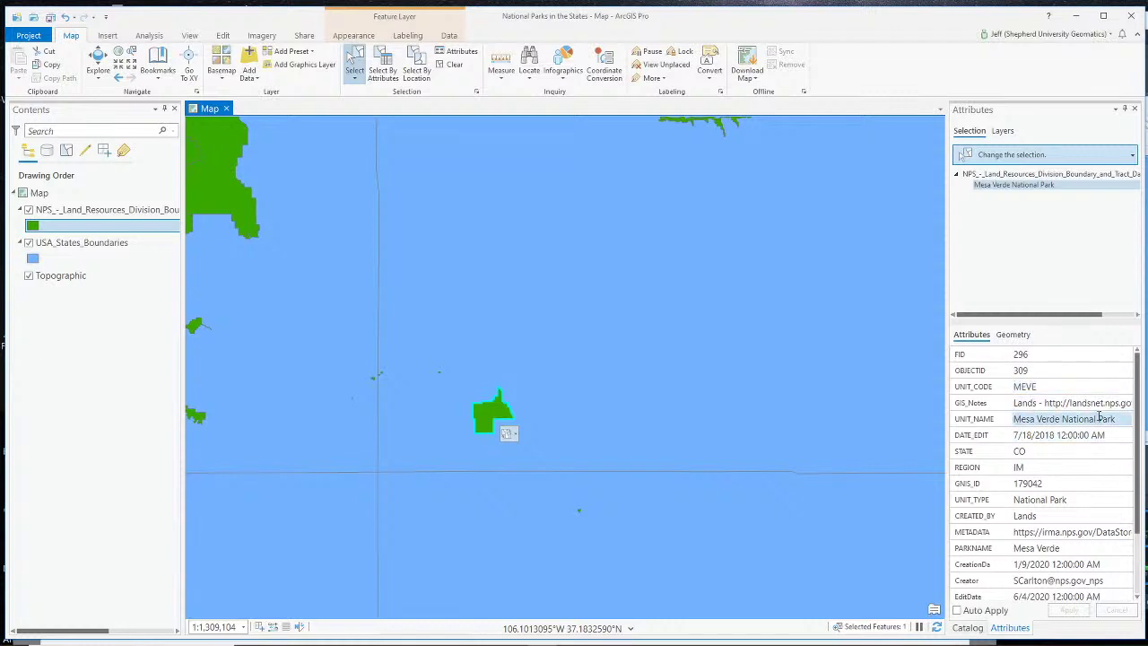
pyautogui.scroll(-1, 1132, 429)
pyautogui.scroll(1, 1132, 429)
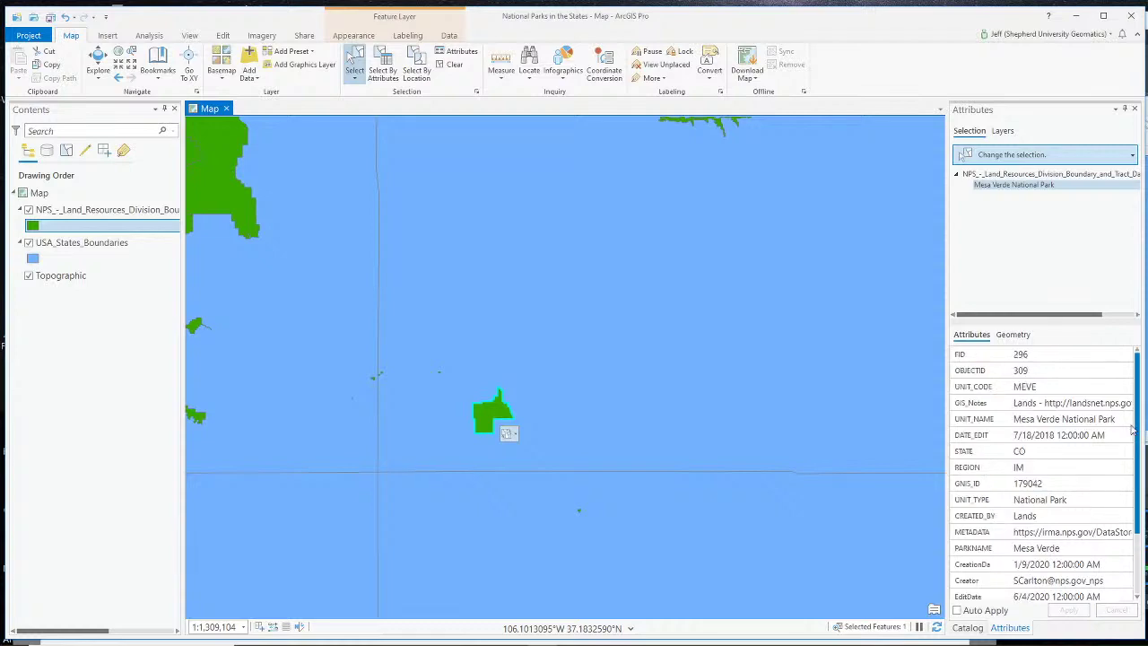
pyautogui.scroll(-1, 1134, 430)
pyautogui.scroll(1, 1136, 429)
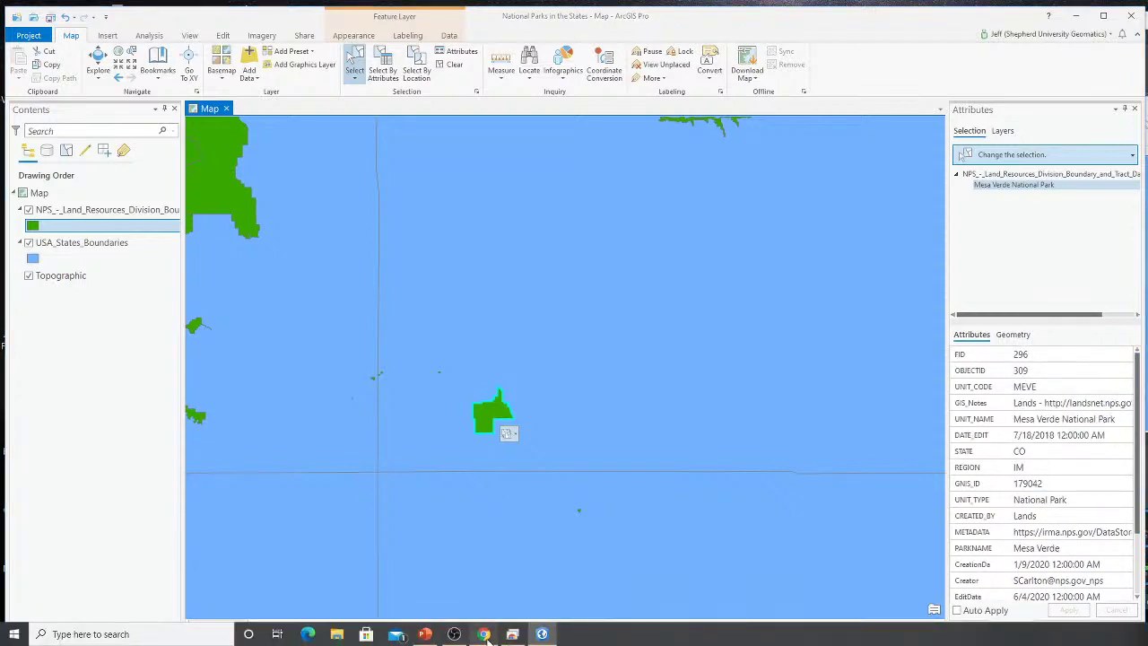
# Switch to Chrome and browse through the Colorado and Utah 2020 photo album in Google Photos.
pyautogui.click(485, 637)
pyautogui.click(72, 31)
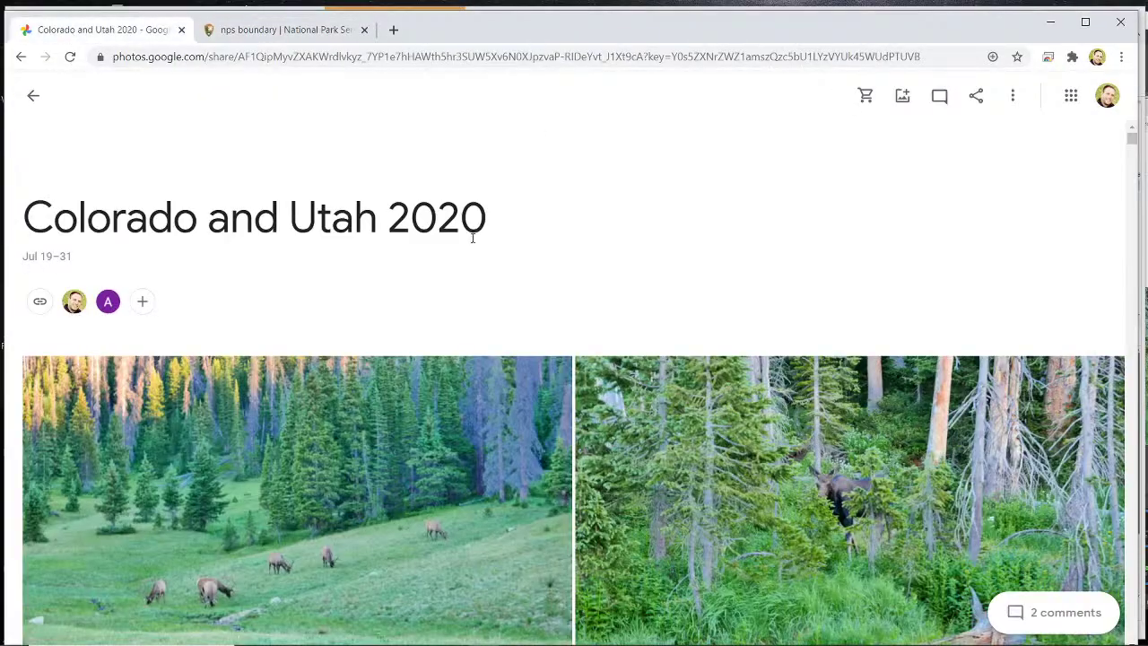
pyautogui.scroll(-20, 475, 229)
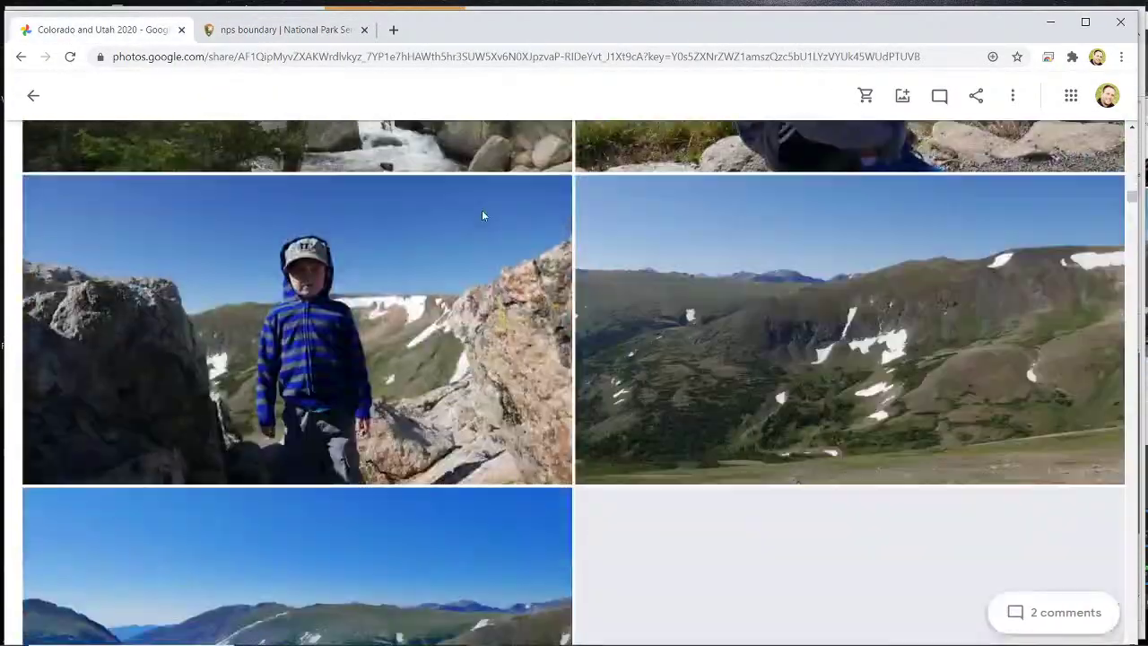
pyautogui.scroll(-20, 482, 215)
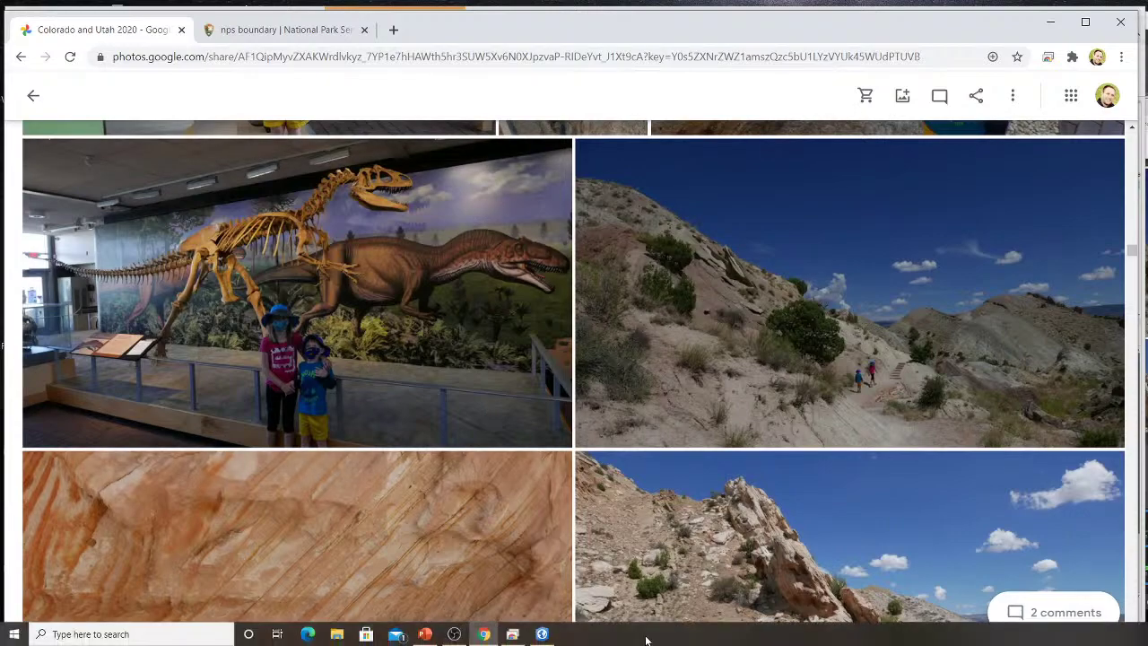
# Switch back to ArcGIS Pro and inspect the attributes of Arches and then Canyonlands National Park in eastern Utah.
pyautogui.click(542, 634)
pyautogui.scroll(-4, 616, 397)
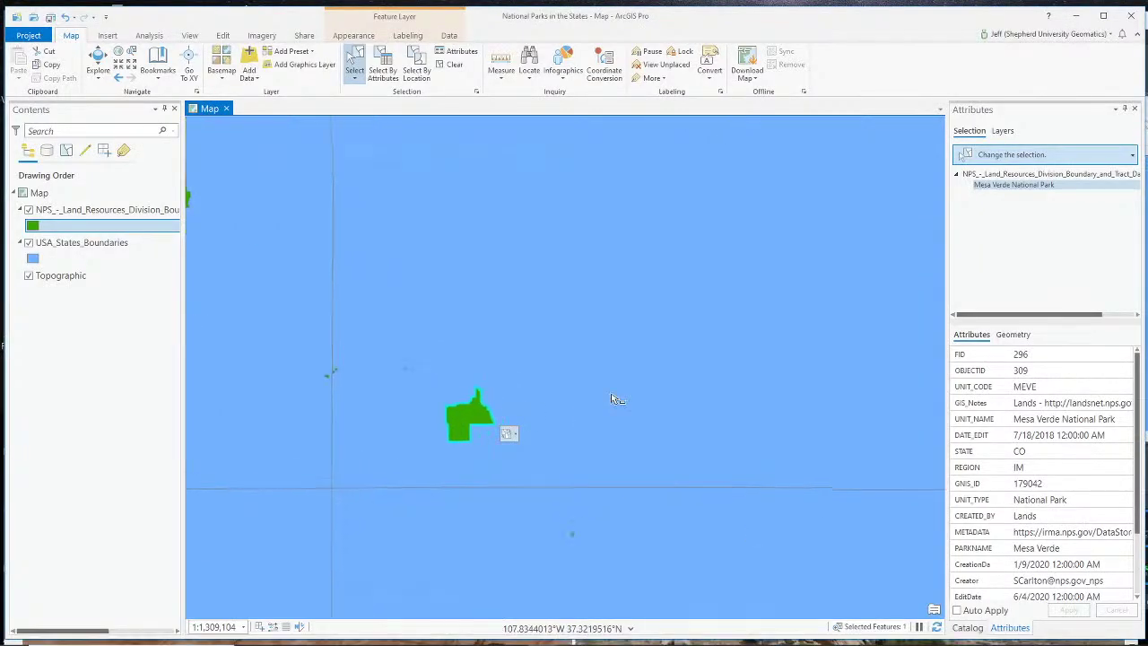
pyautogui.scroll(-2, 787, 368)
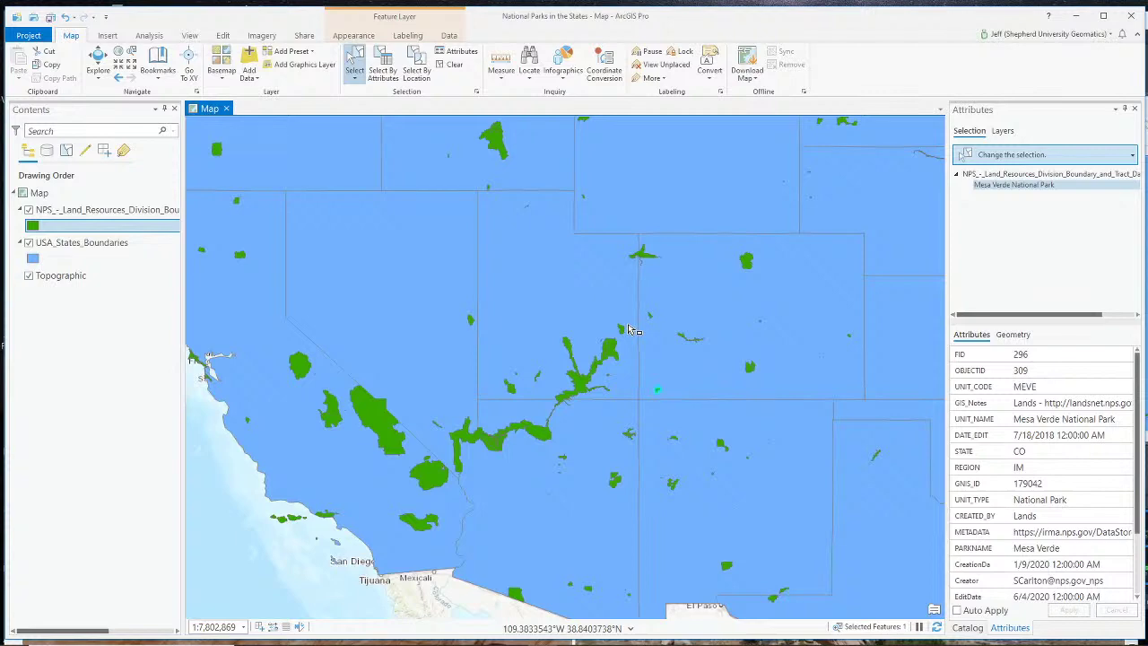
pyautogui.scroll(2, 631, 330)
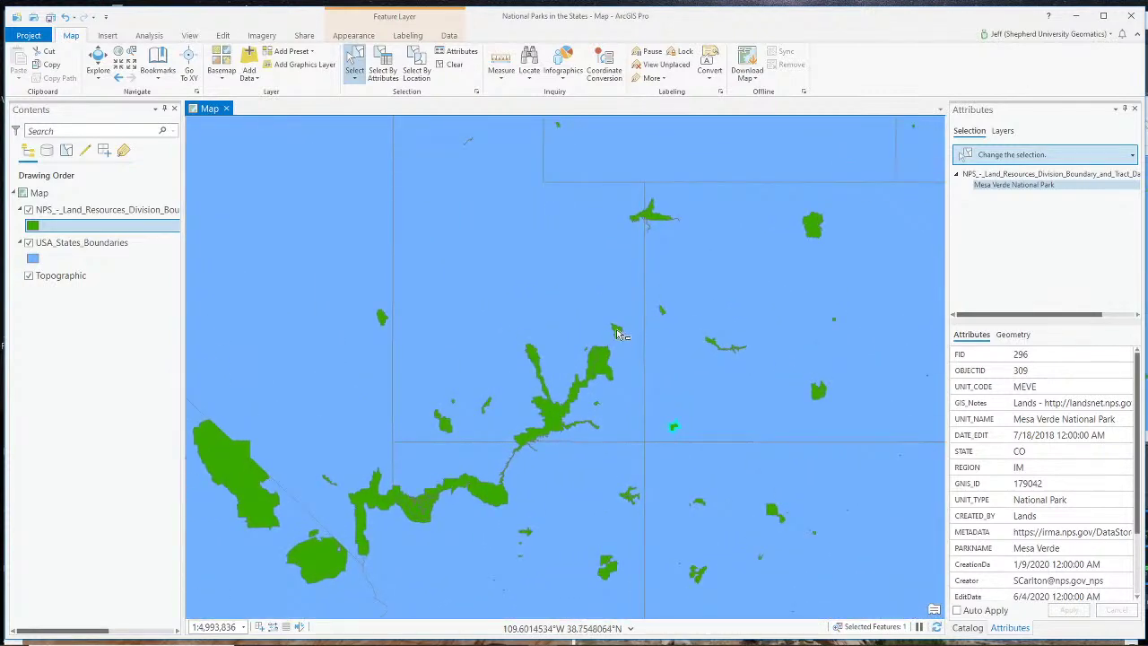
pyautogui.scroll(2, 618, 334)
pyautogui.click(619, 334)
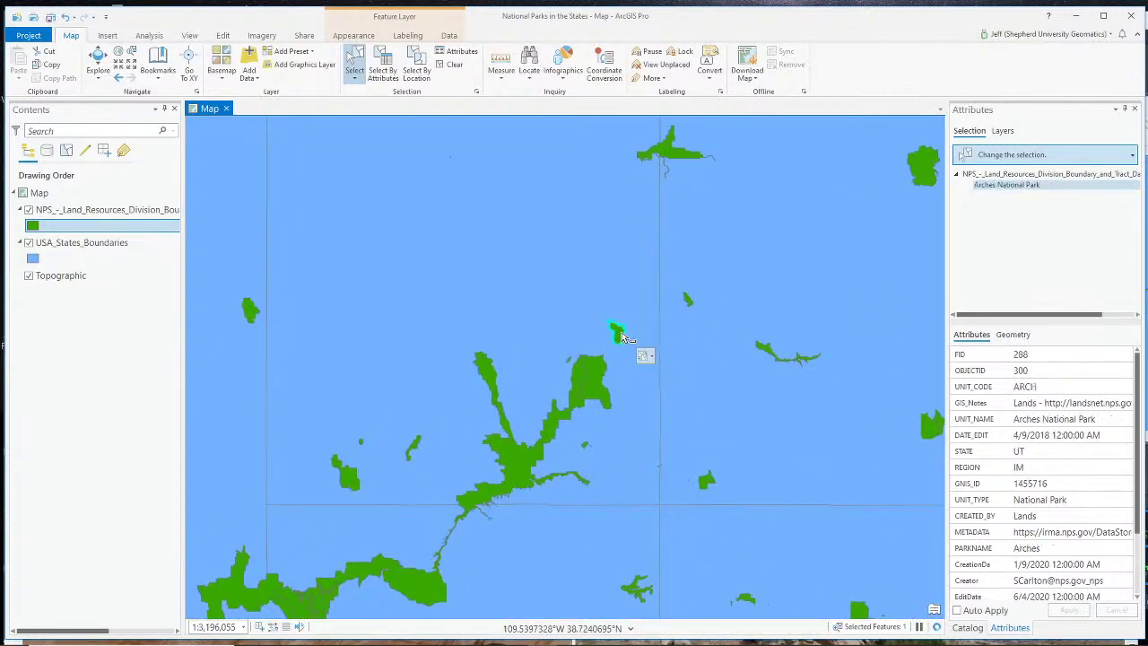
pyautogui.click(597, 389)
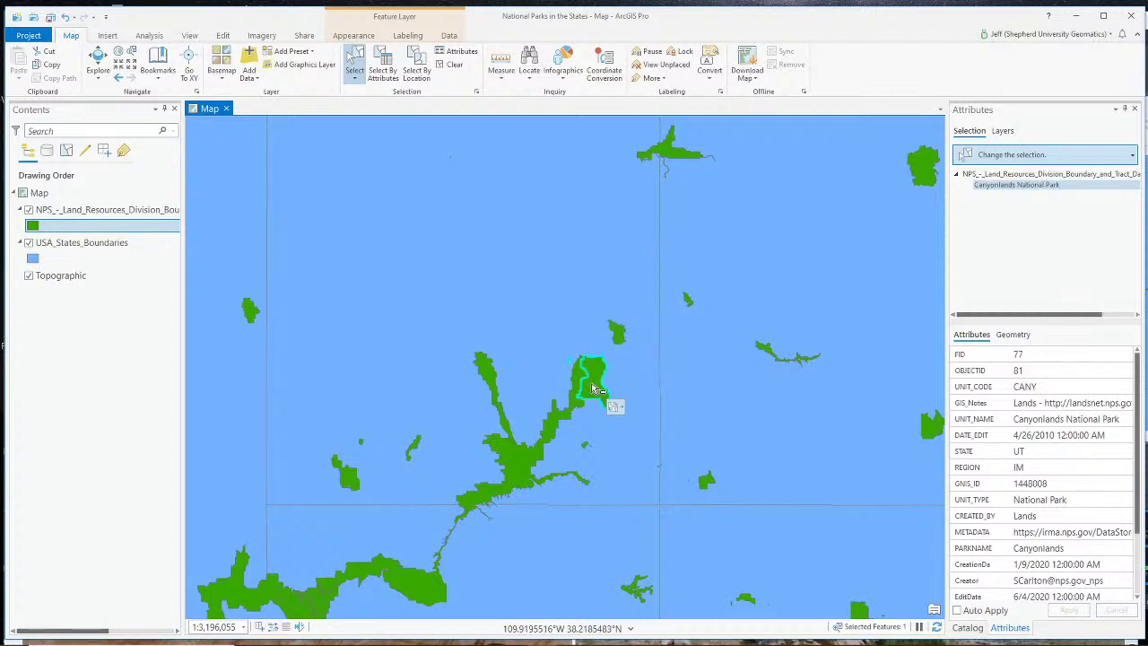
# Inspect the attributes of Hovenweep National Monument on the Utah–Colorado border, then reselect Mesa Verde National Park.
pyautogui.scroll(1, 594, 390)
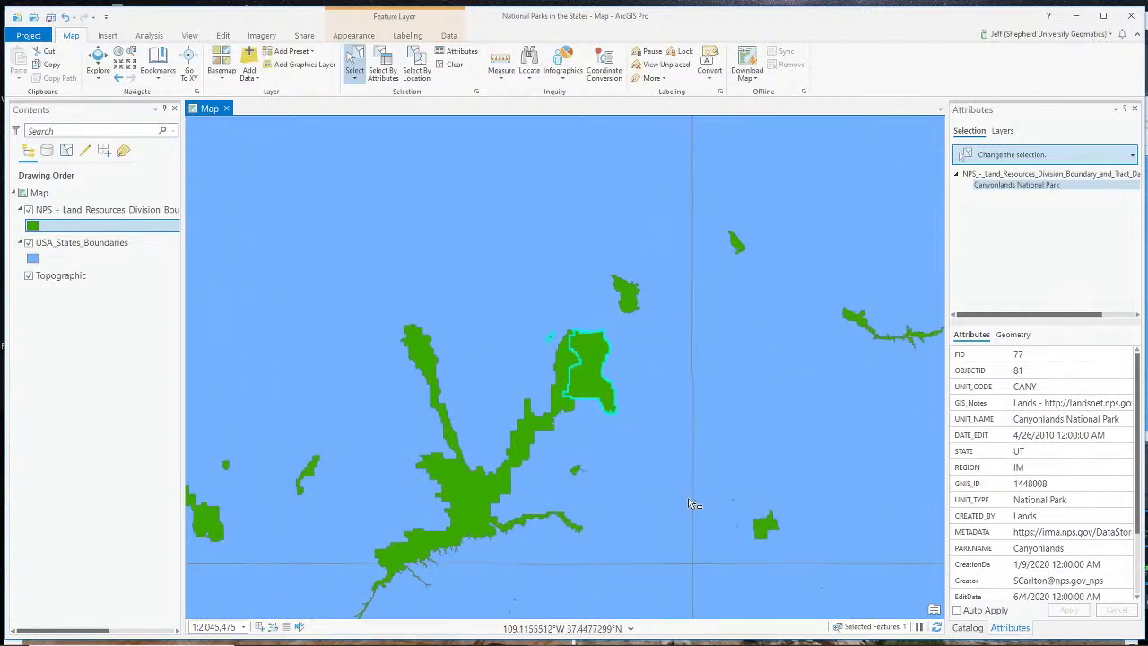
pyautogui.scroll(3, 704, 510)
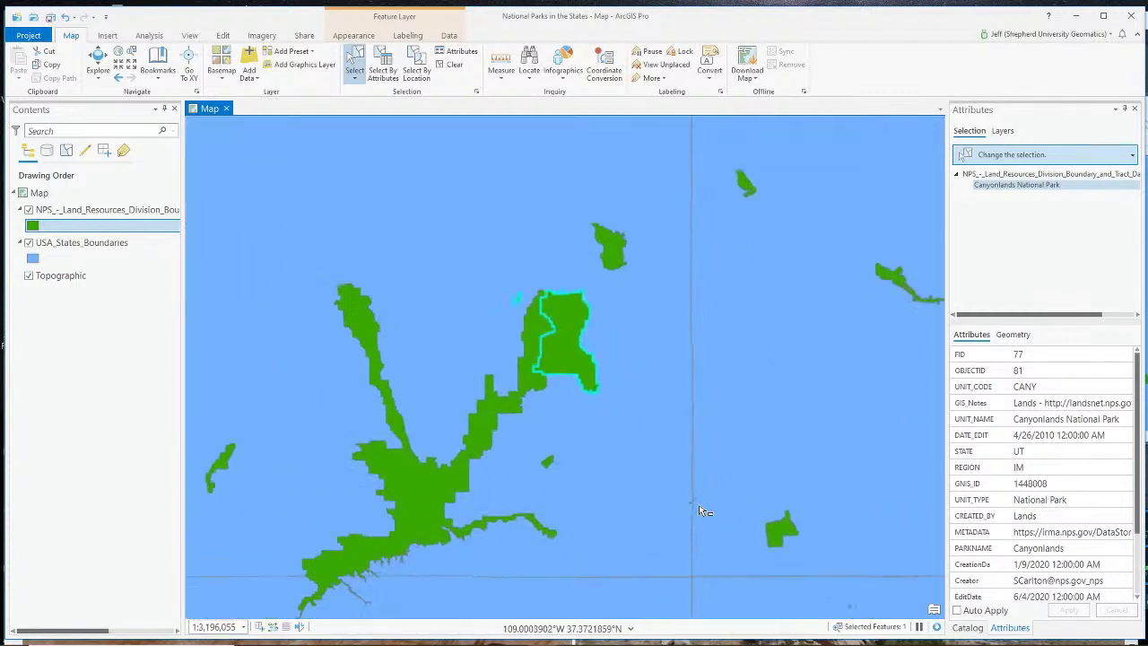
pyautogui.click(665, 499)
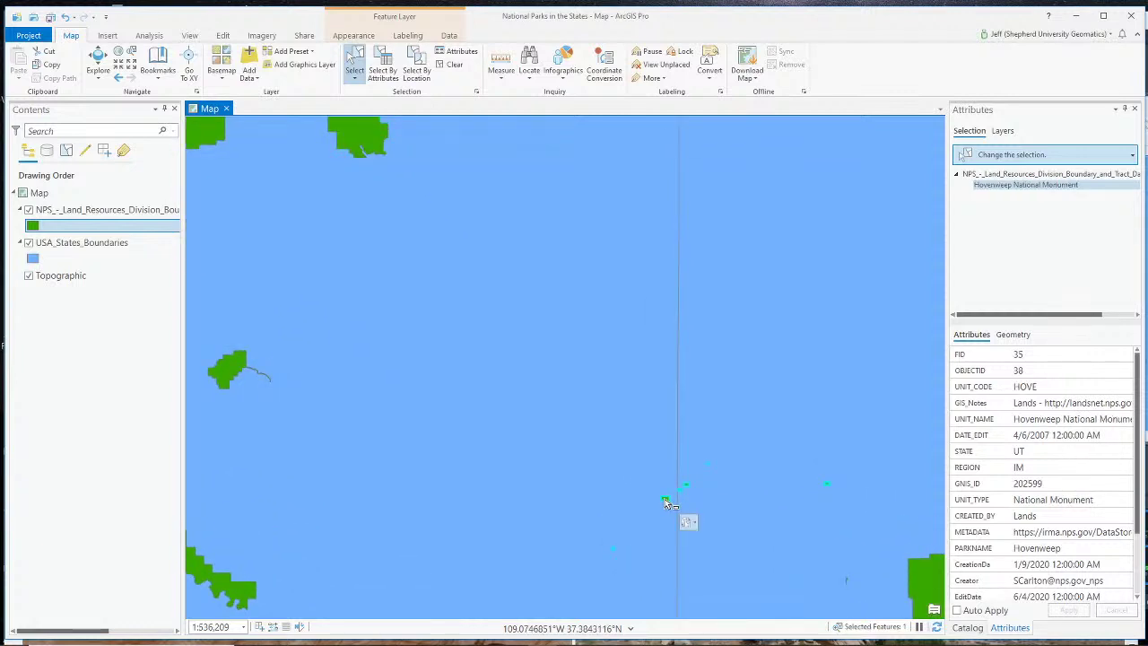
pyautogui.click(926, 577)
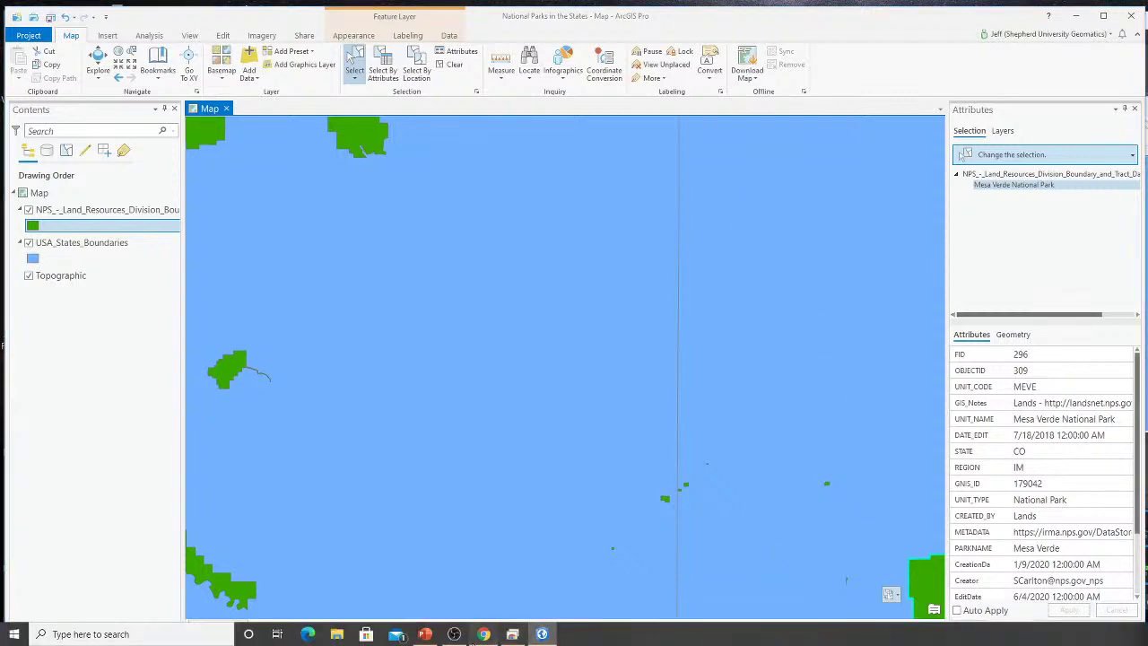
# Return to the Google Photos album in Chrome and look through the trip photos back towards its beginning.
pyautogui.click(483, 633)
pyautogui.scroll(-2, 633, 352)
pyautogui.scroll(-6, 634, 352)
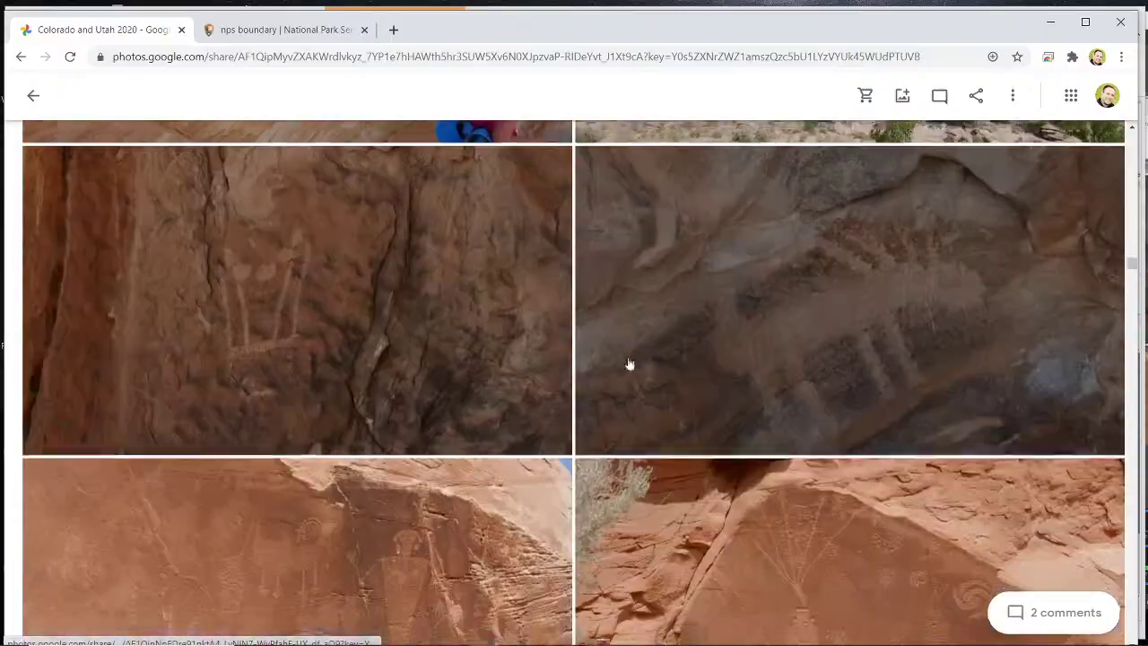
pyautogui.scroll(8, 622, 352)
pyautogui.scroll(15, 622, 351)
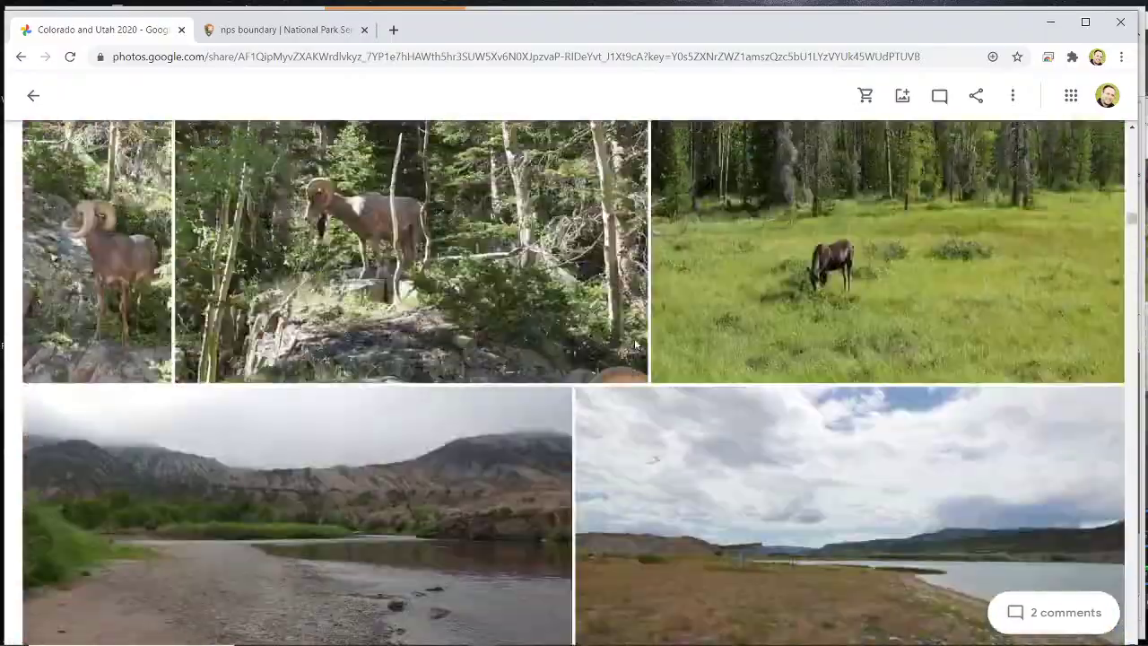
pyautogui.scroll(10, 616, 325)
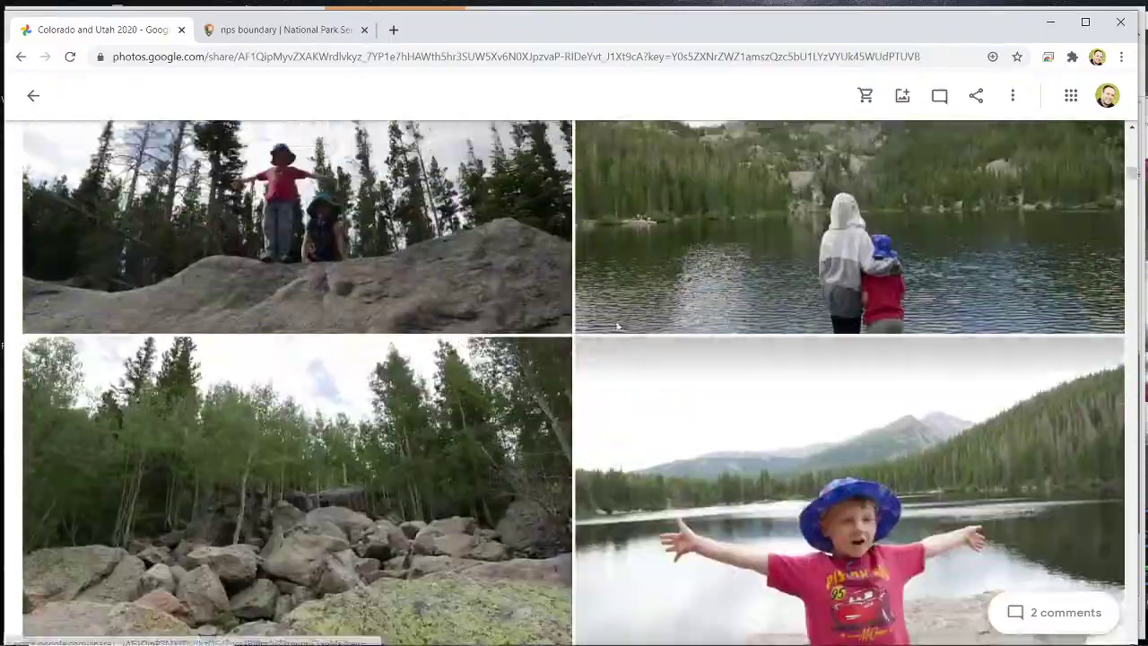
pyautogui.scroll(-5, 617, 316)
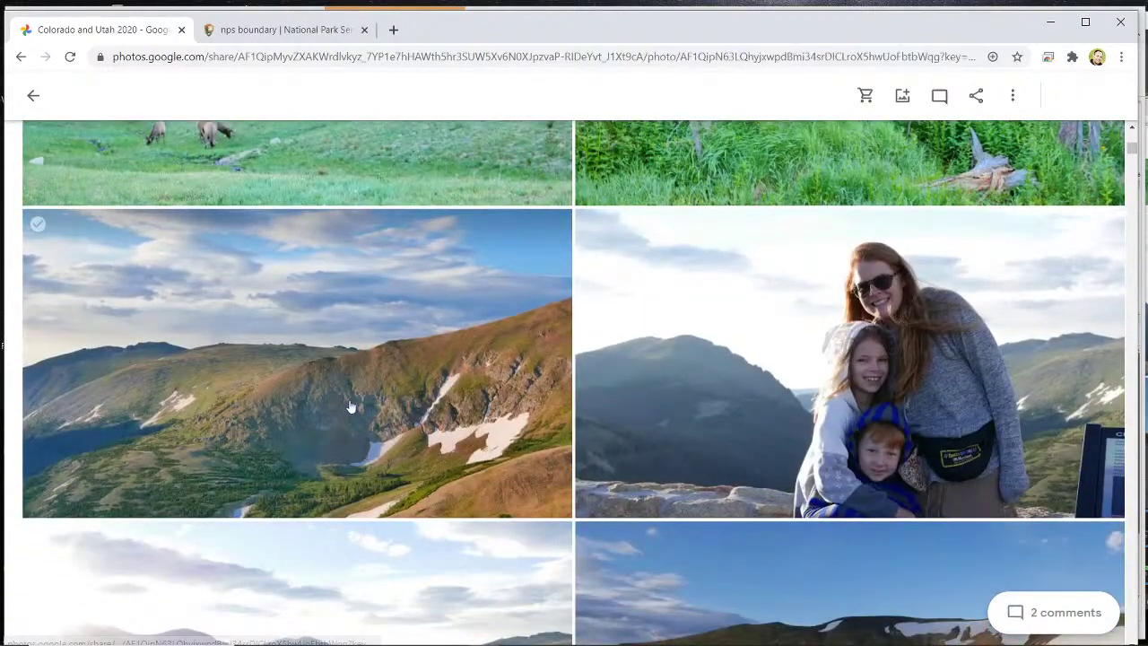
# View the mountain landscape photo and the one after it full size, then return to browsing the album.
pyautogui.click(351, 408)
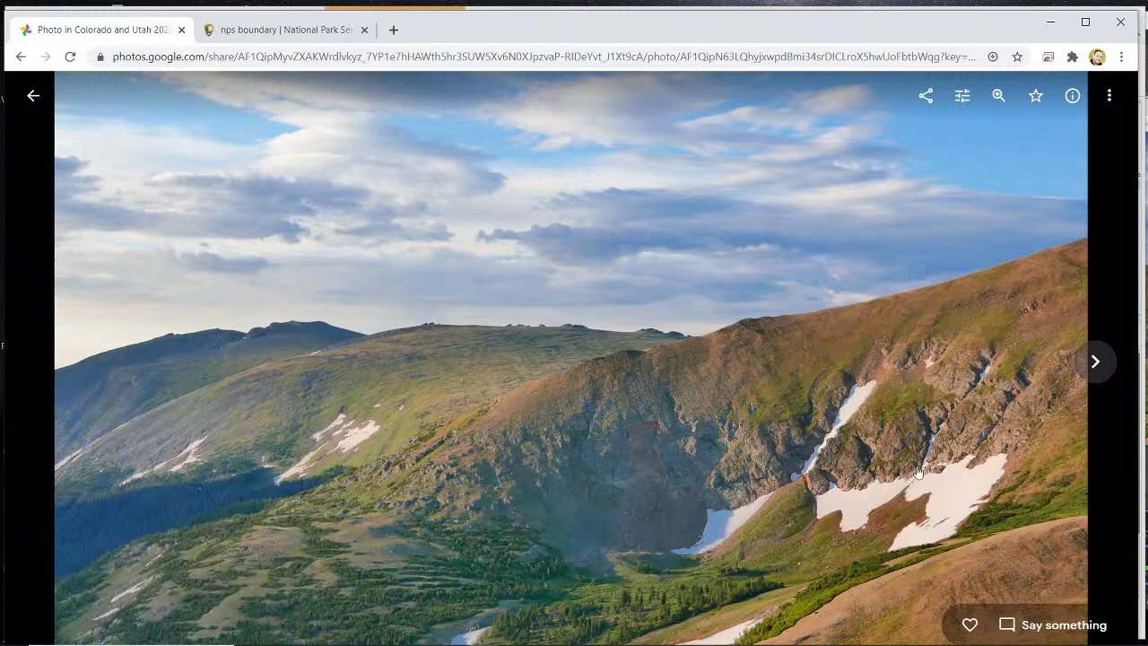
pyautogui.click(1092, 362)
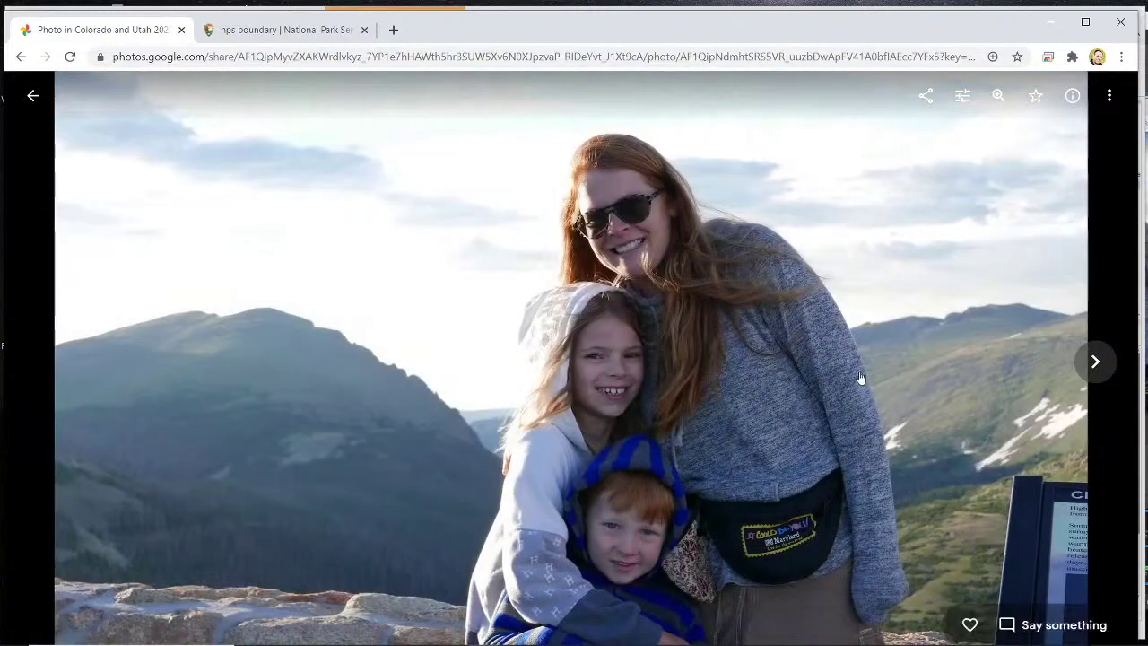
pyautogui.click(30, 93)
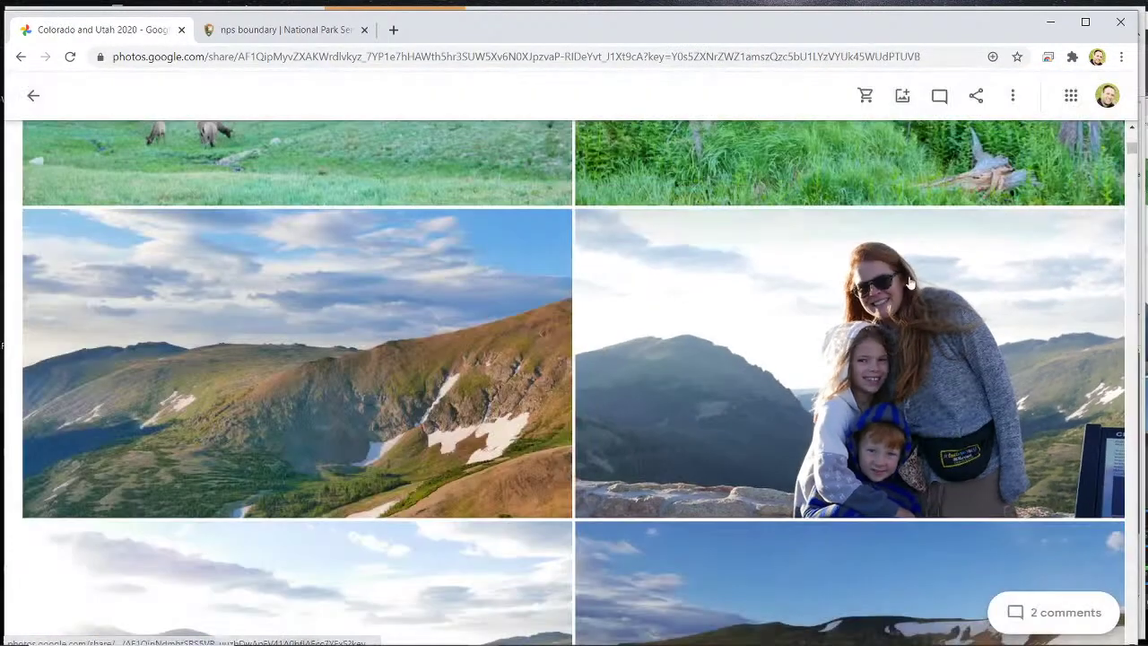
pyautogui.scroll(-3, 872, 341)
pyautogui.scroll(-6, 872, 341)
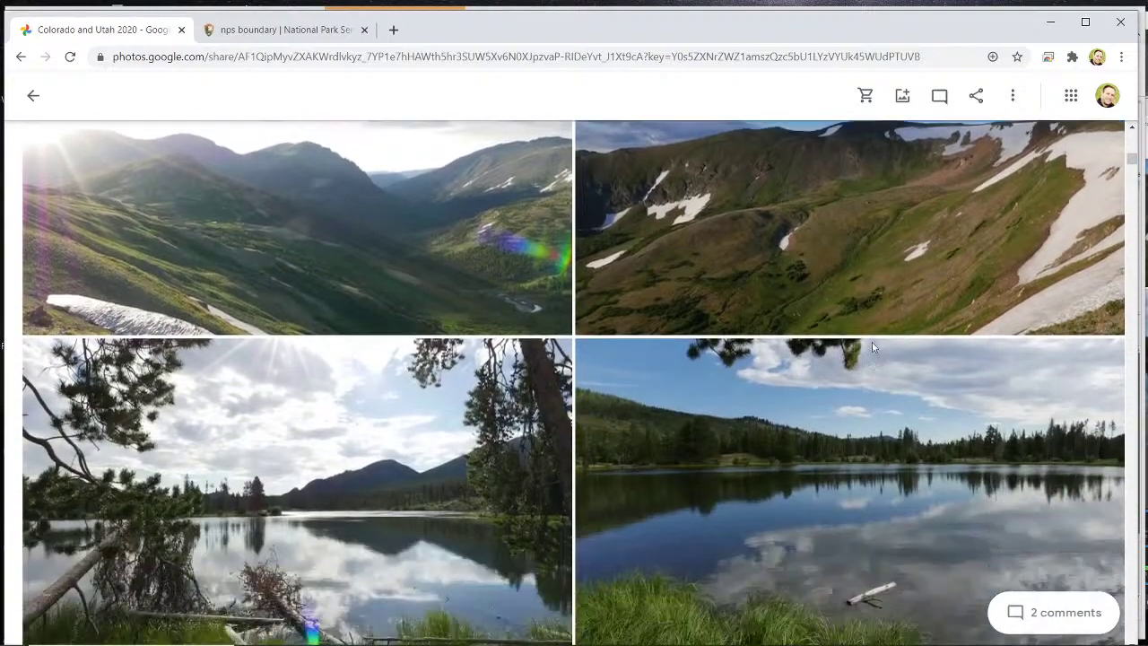
# Browse further down the album, view the photo of the boy with outstretched arms by the lake full size, and return to the album.
pyautogui.scroll(-5, 872, 342)
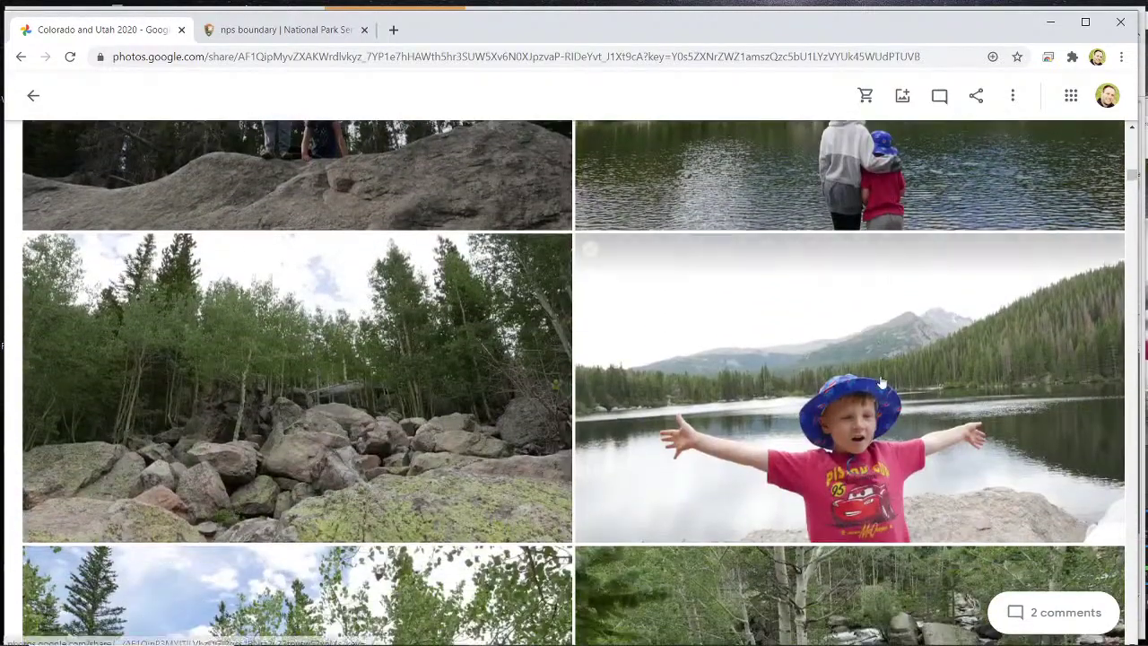
pyautogui.click(882, 384)
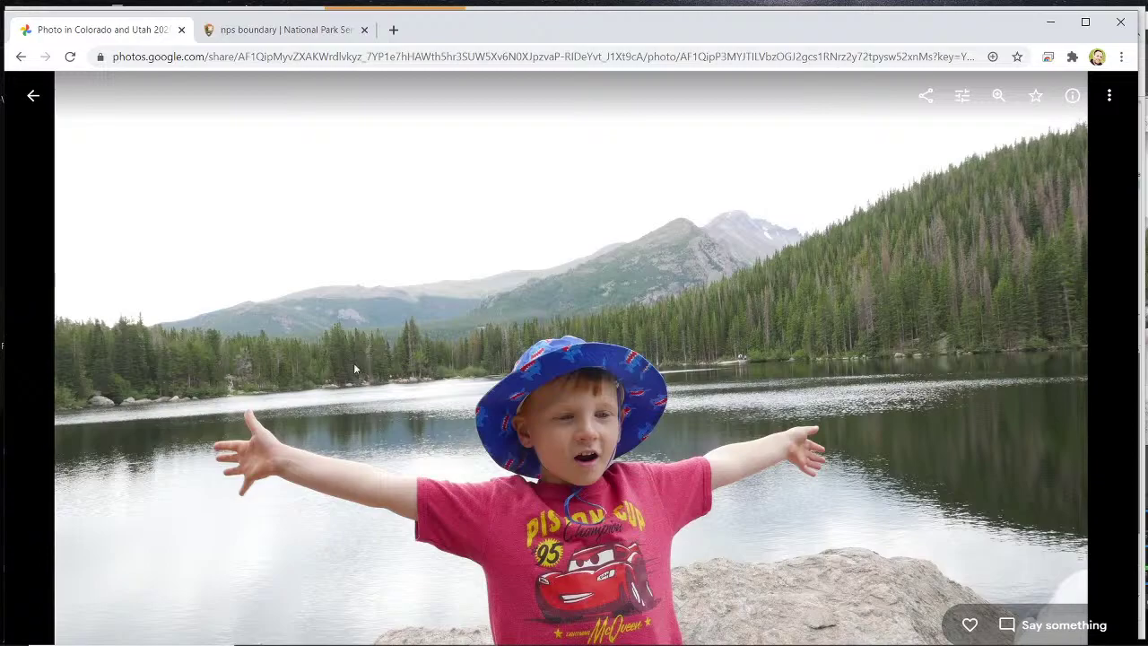
pyautogui.click(34, 95)
# Continue through the album, view the alpine tundra photo with snow-streaked mountains full size, and return to the album.
pyautogui.scroll(-10, 584, 549)
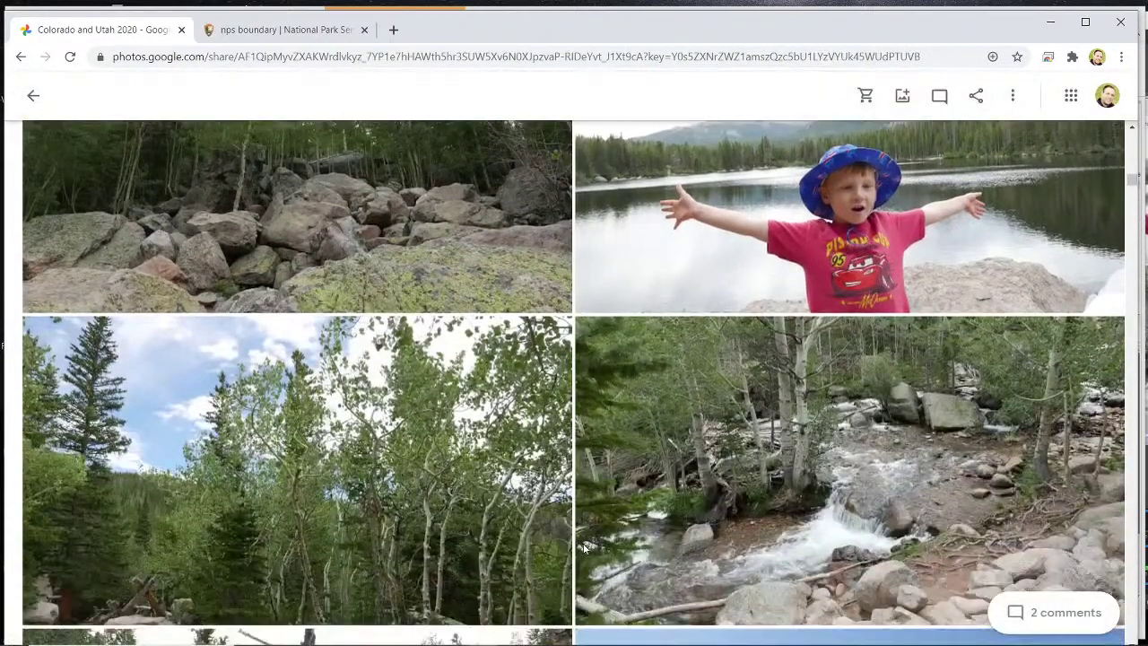
pyautogui.scroll(-4, 600, 534)
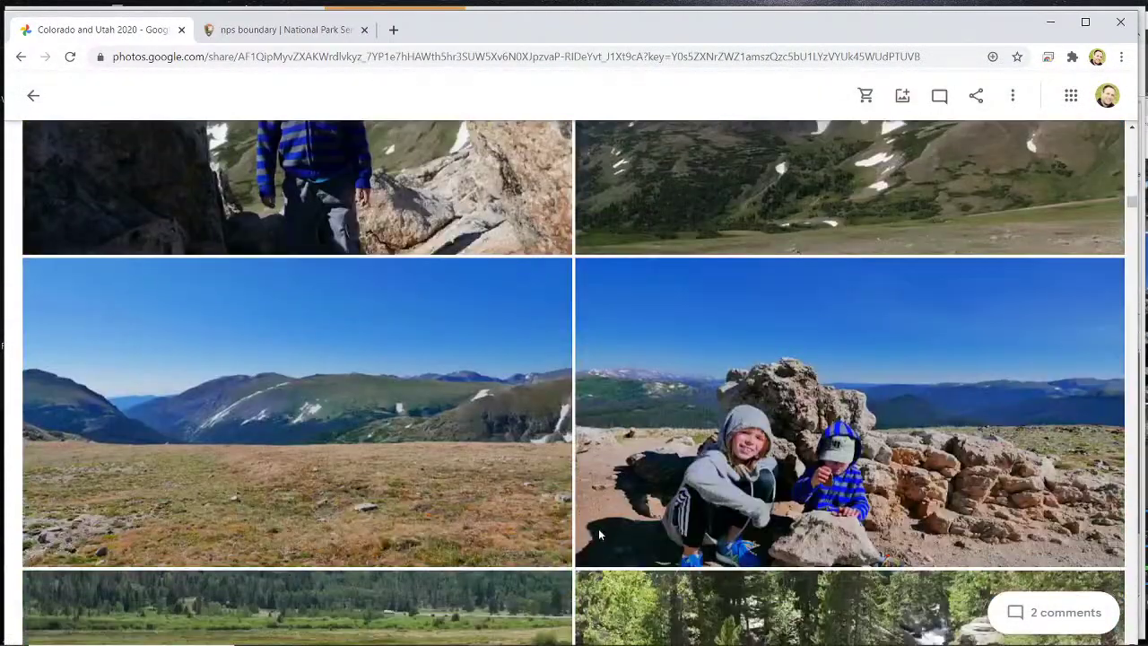
pyautogui.scroll(-4, 600, 535)
pyautogui.scroll(3, 599, 537)
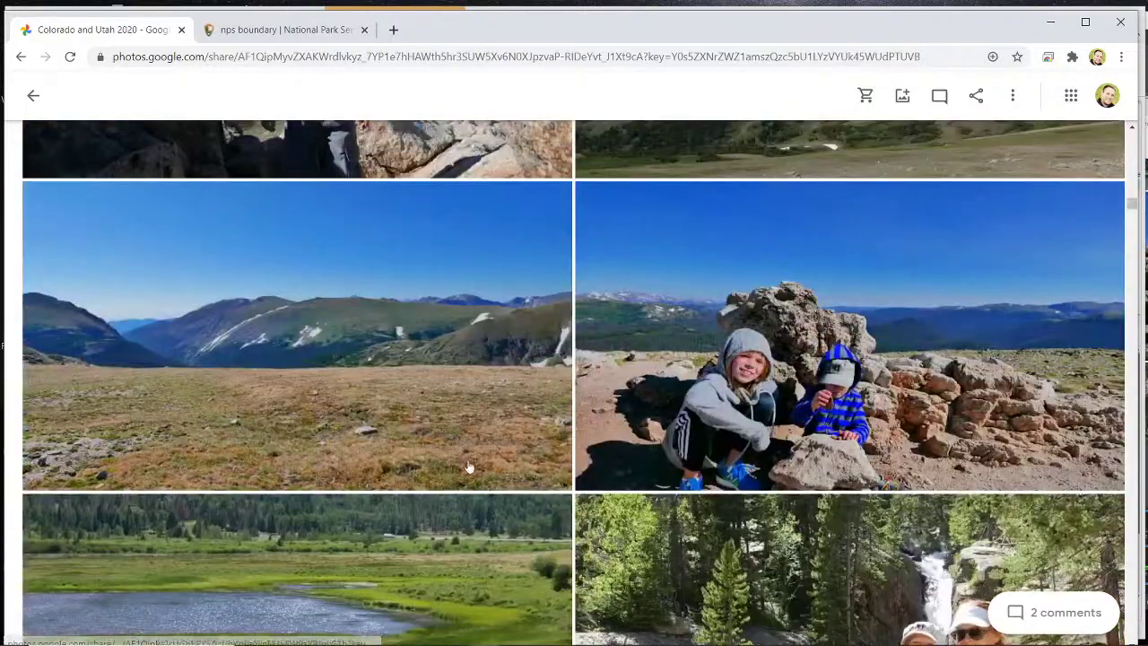
pyautogui.click(400, 403)
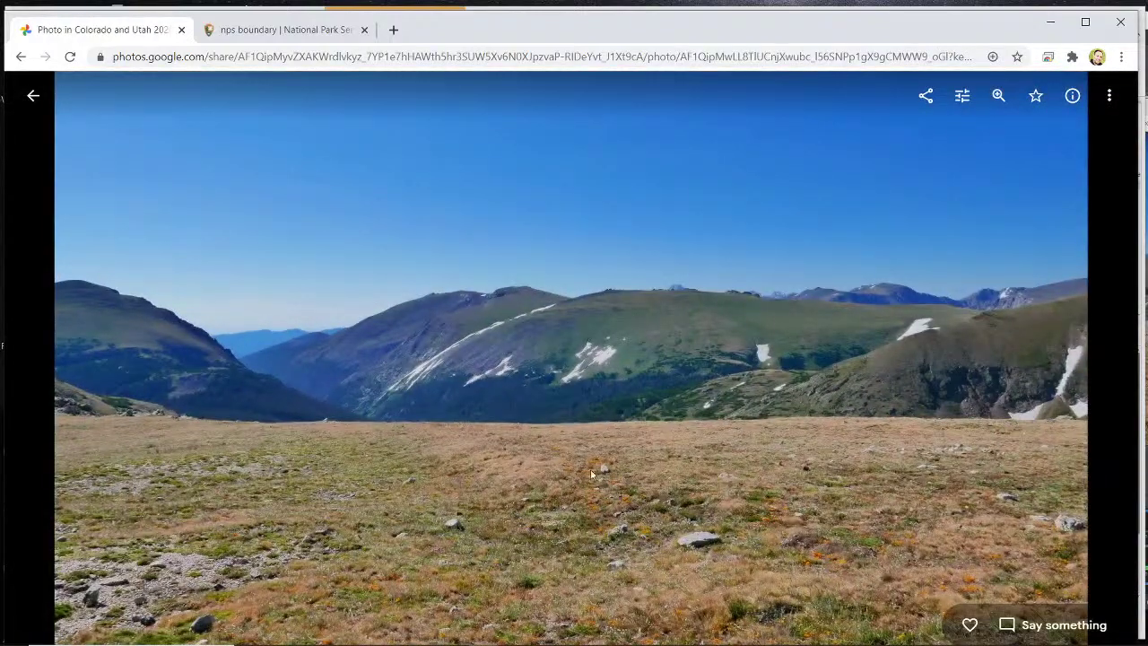
pyautogui.click(33, 95)
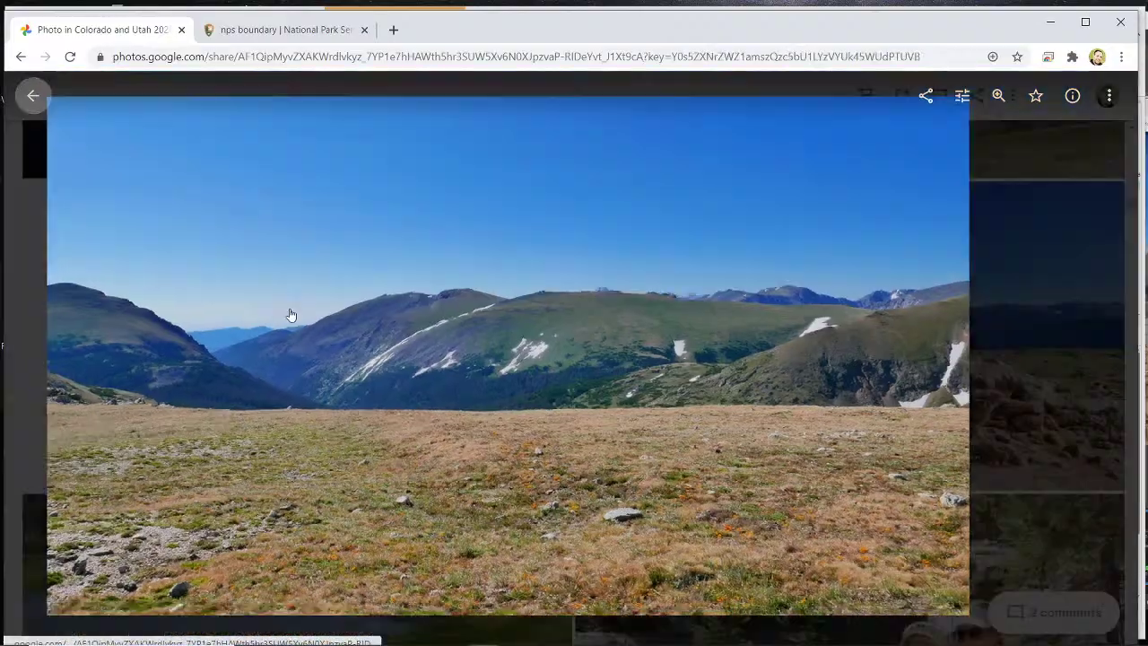
# View the pond photo with the Meadow Closed sign full size, then return to the album.
pyautogui.scroll(-3, 392, 502)
pyautogui.scroll(-1, 392, 502)
pyautogui.click(266, 282)
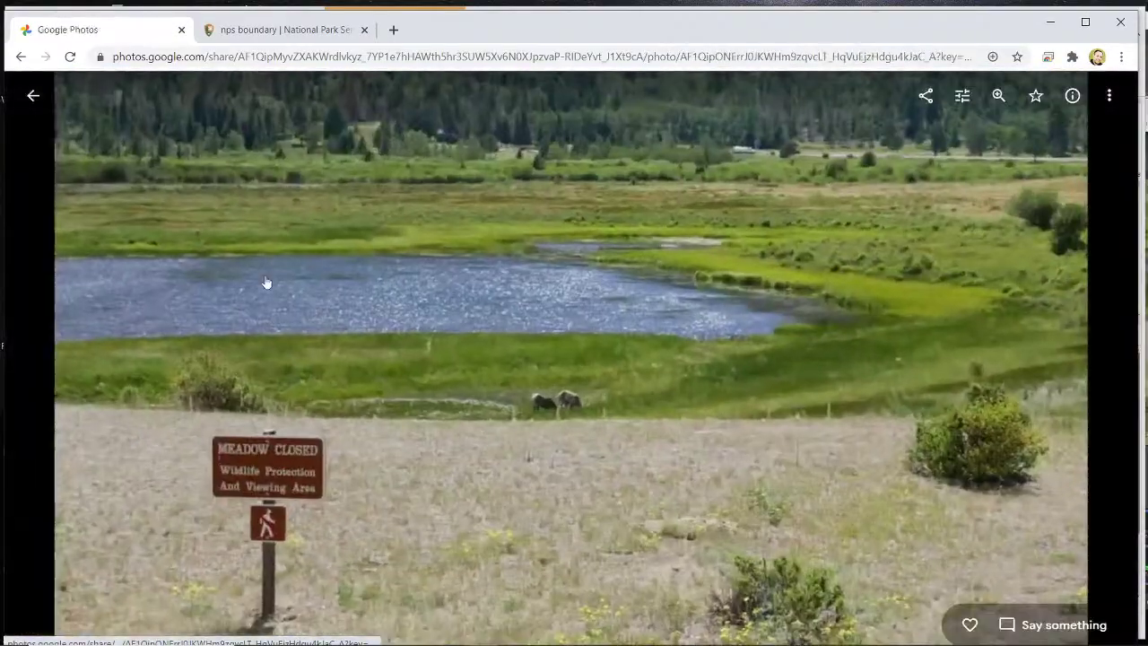
pyautogui.click(34, 95)
# View the photo of the bighorn sheep on the rock and the preceding sheep photo full size, then return to the album.
pyautogui.scroll(-1, 449, 485)
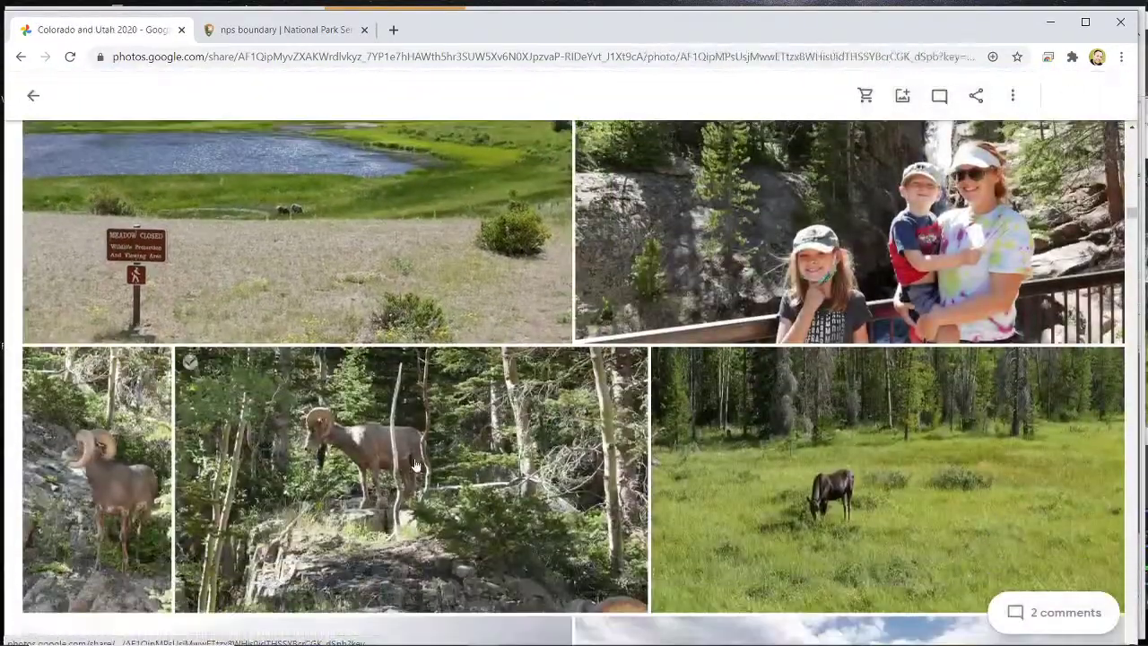
pyautogui.click(475, 494)
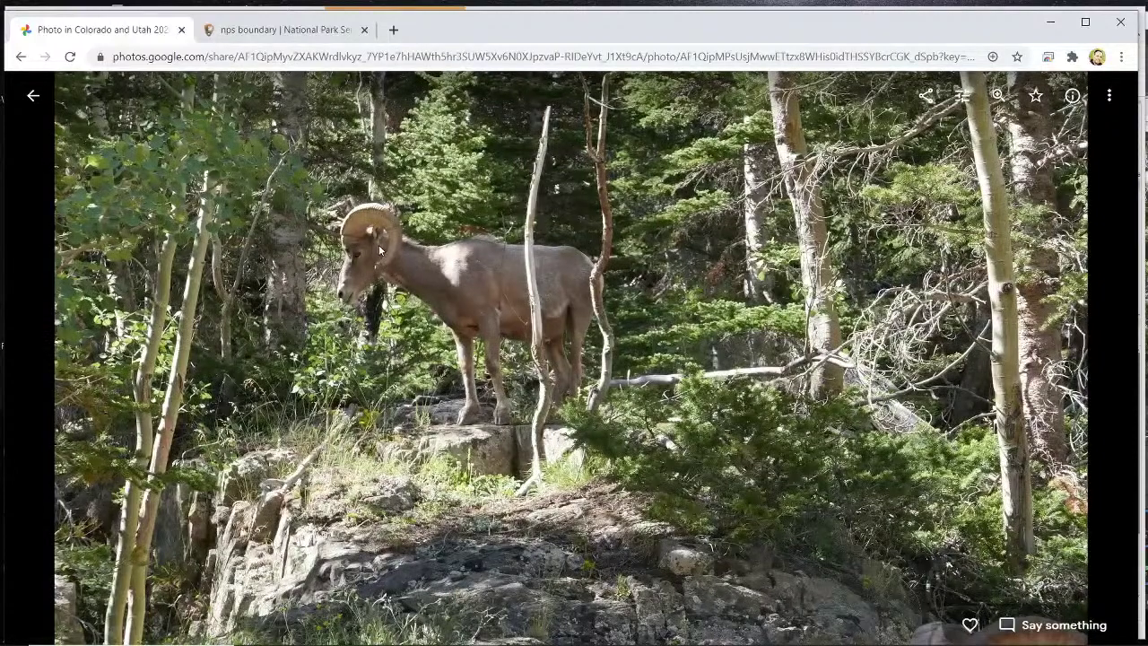
pyautogui.click(50, 360)
pyautogui.click(50, 361)
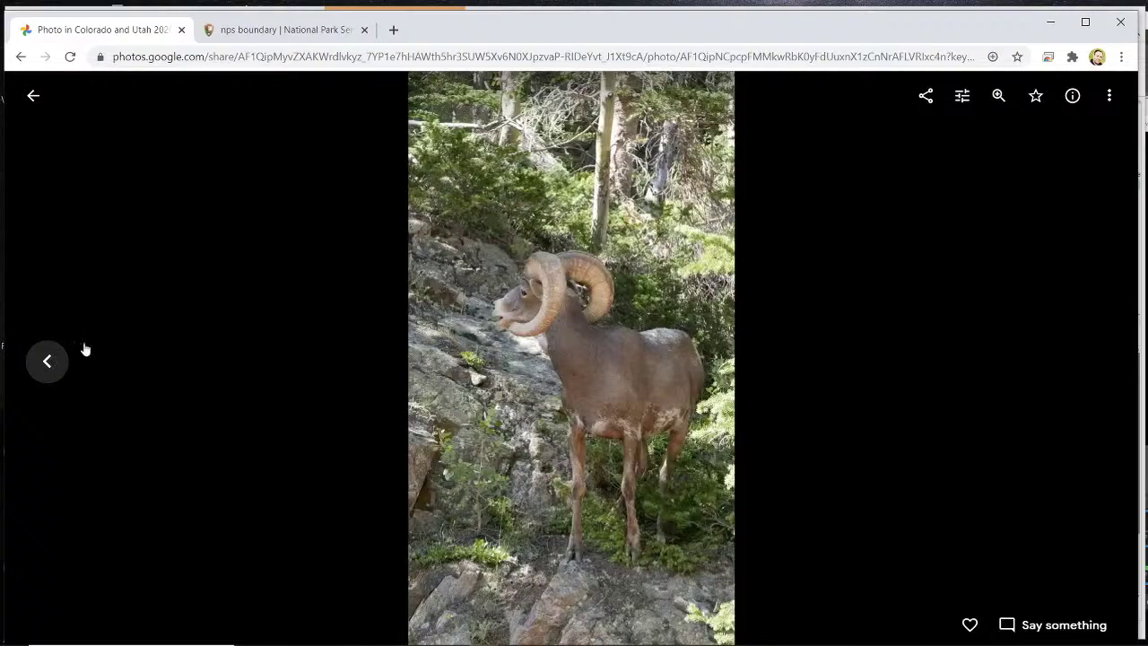
pyautogui.click(33, 95)
# View the photo of the moose grazing in the meadow full size, then return to the album.
pyautogui.scroll(-3, 660, 488)
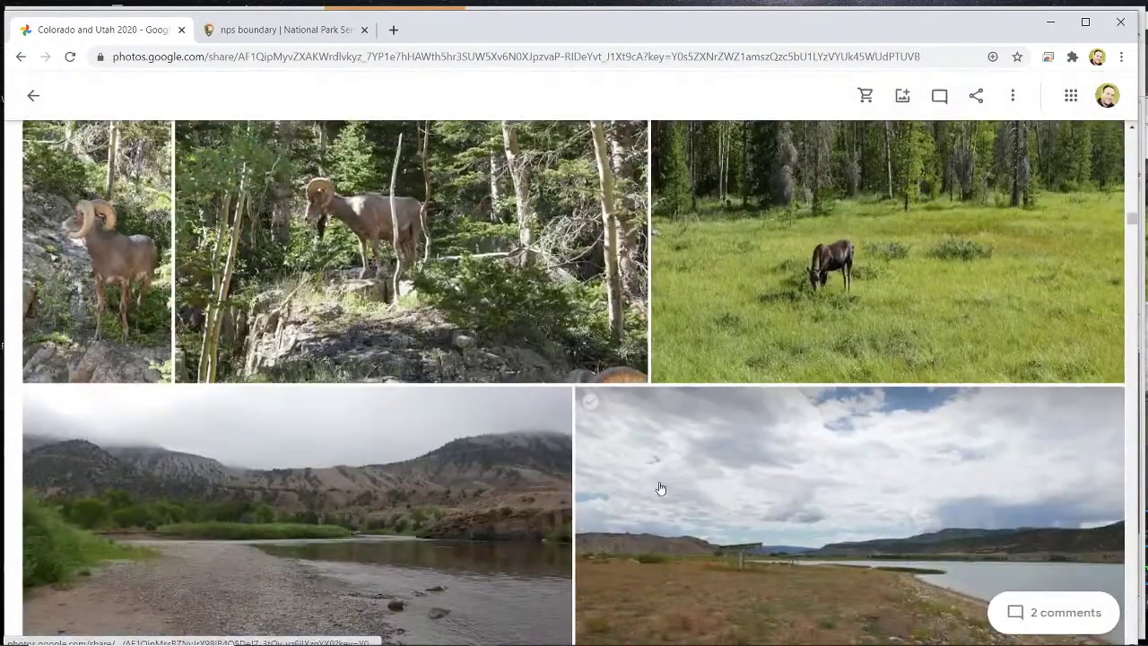
pyautogui.click(874, 231)
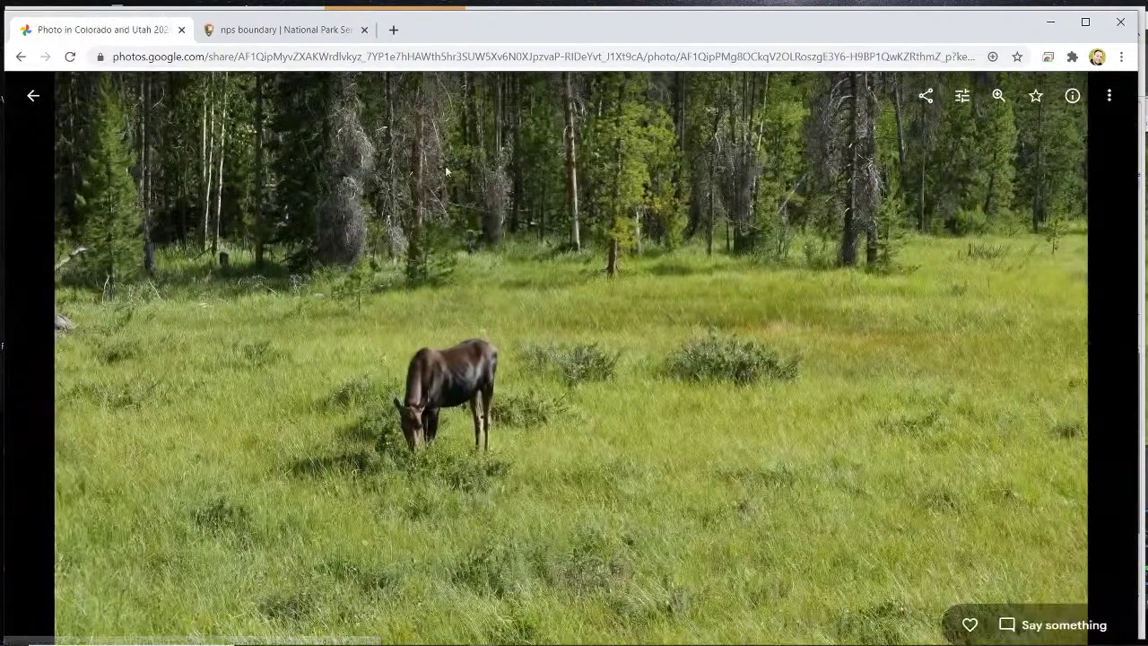
pyautogui.click(32, 97)
# Find the photo of the gravel riverbank below misty hills, view it full size, and return to the album.
pyautogui.scroll(-5, 431, 350)
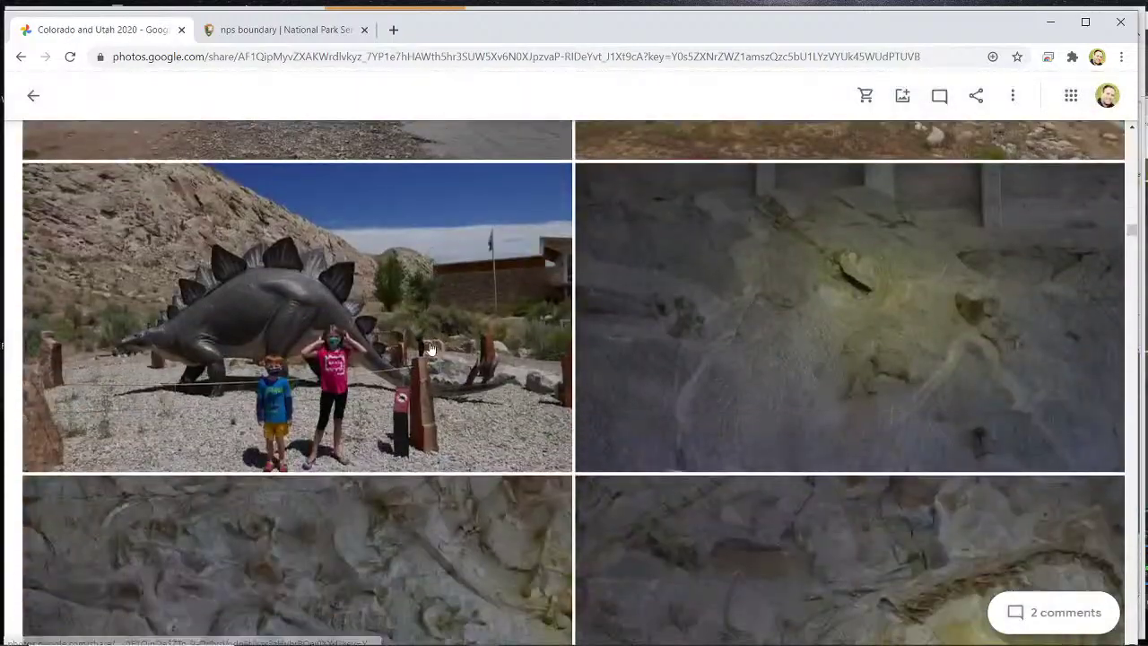
pyautogui.scroll(5, 449, 386)
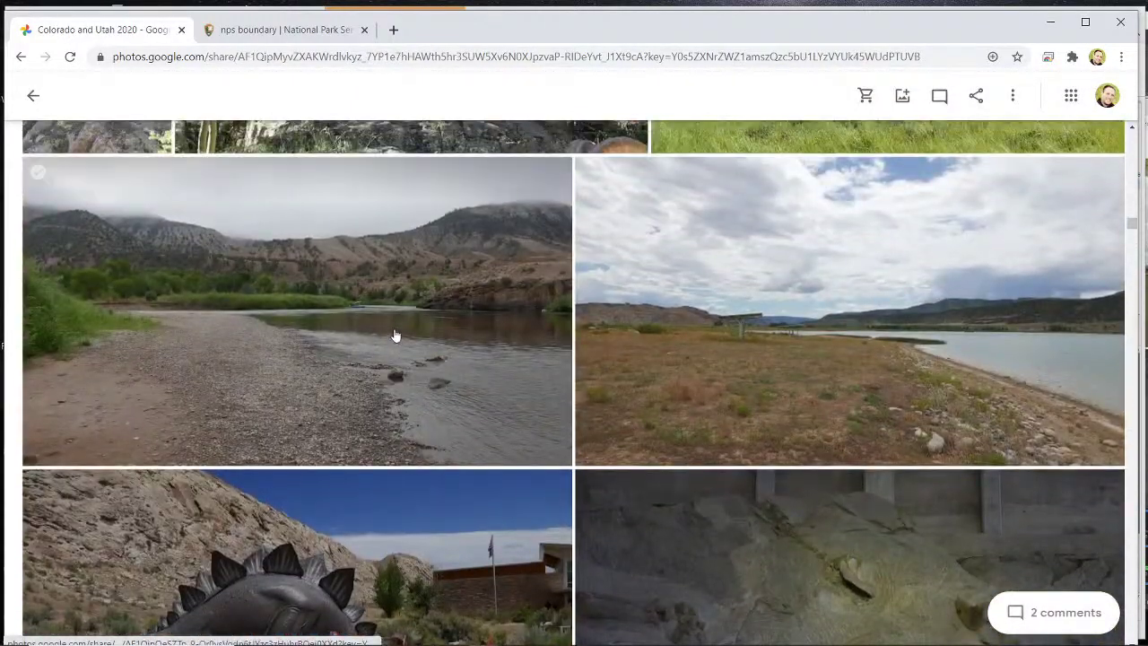
pyautogui.click(396, 333)
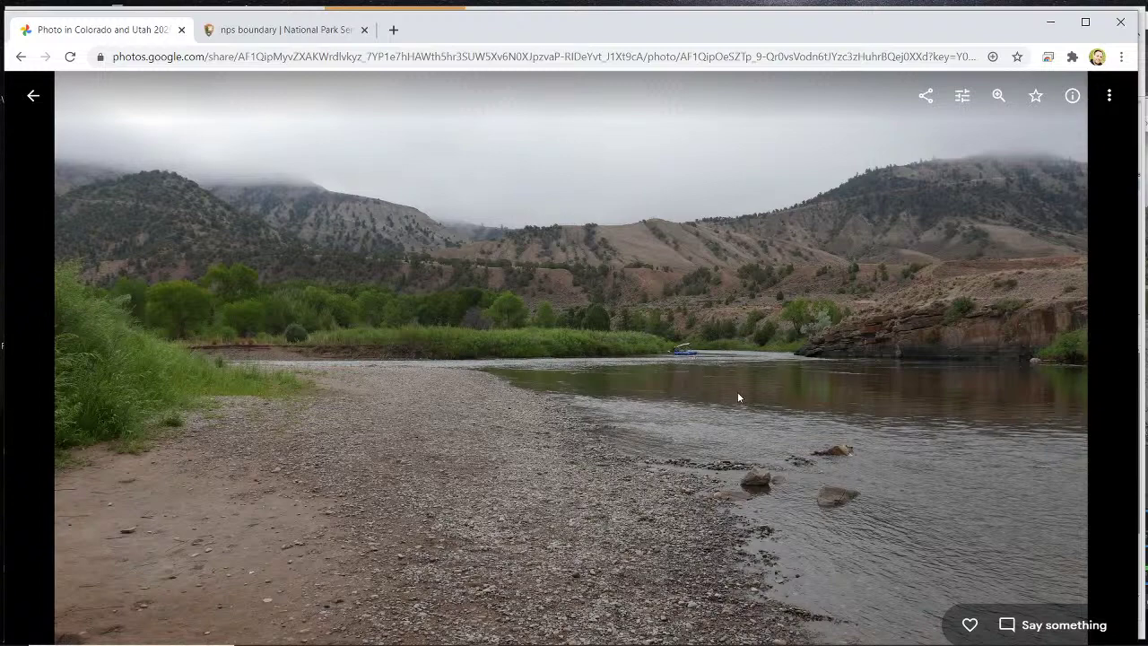
pyautogui.click(34, 96)
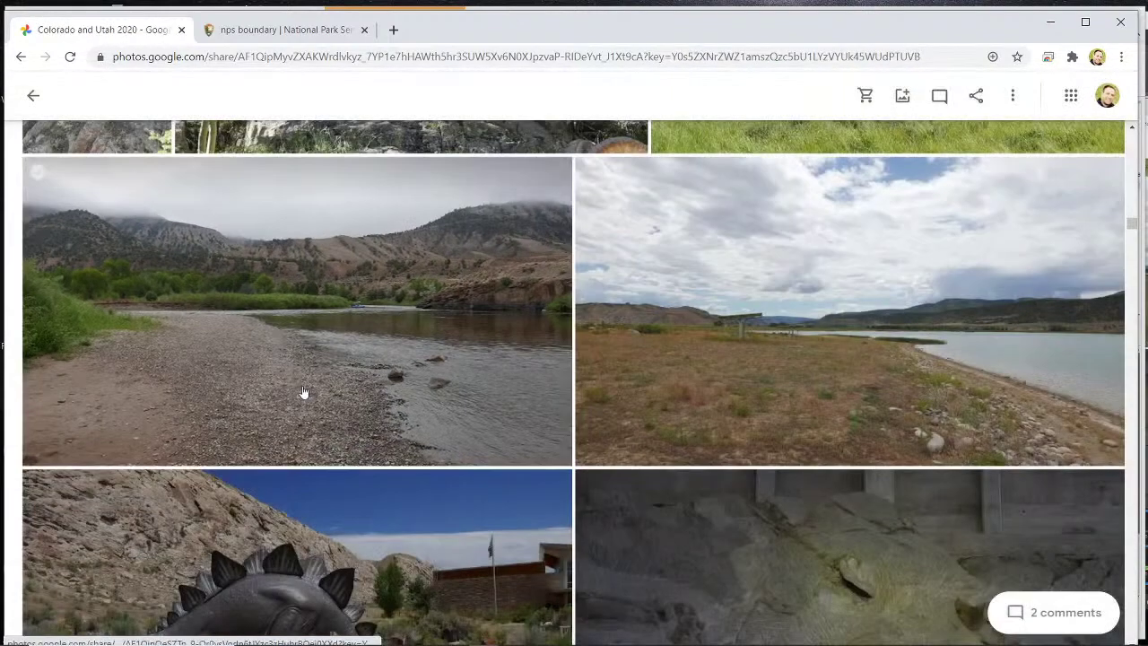
# View the stegosaurus statue photo and the fossil bone wall photo full size, returning to the album after each.
pyautogui.scroll(-3, 303, 392)
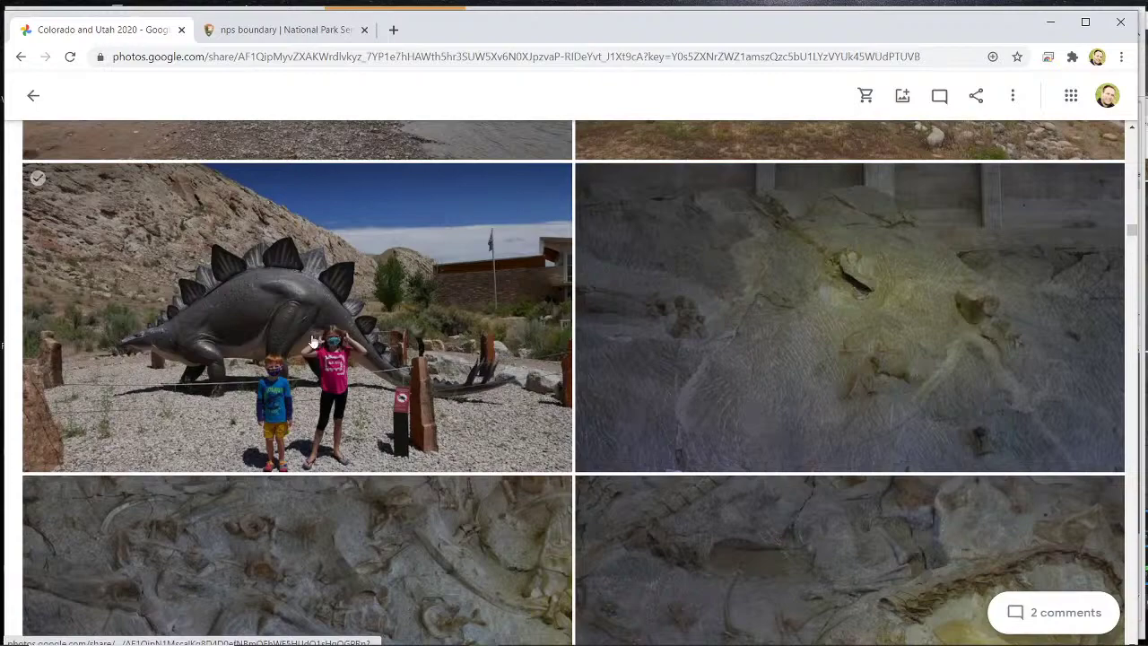
pyautogui.click(313, 341)
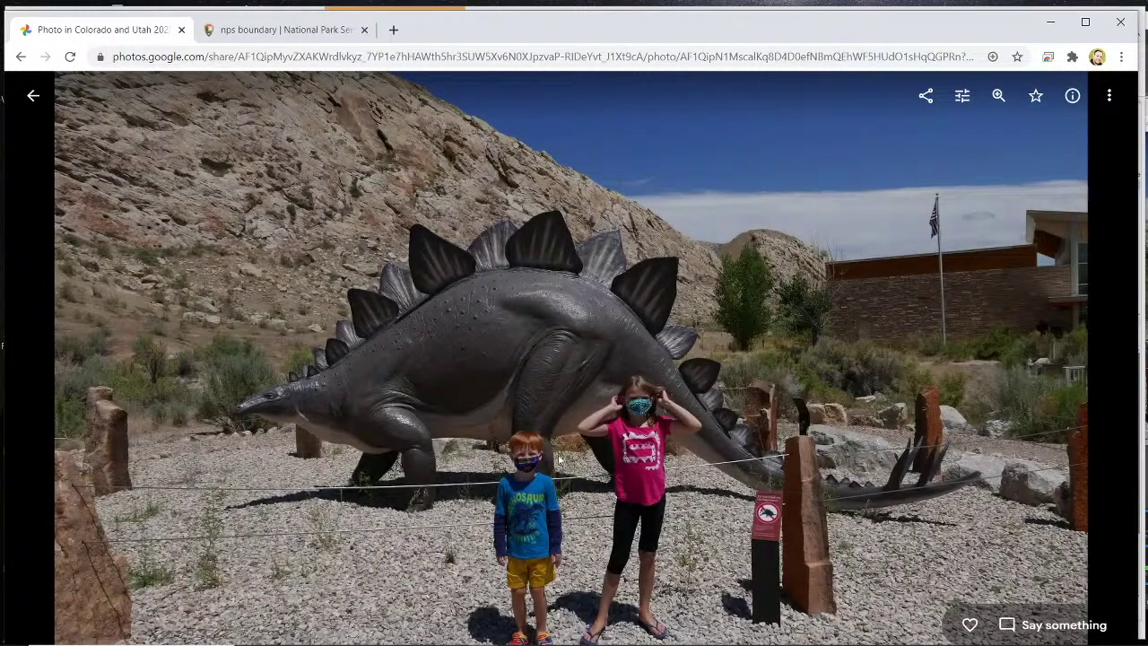
pyautogui.click(33, 95)
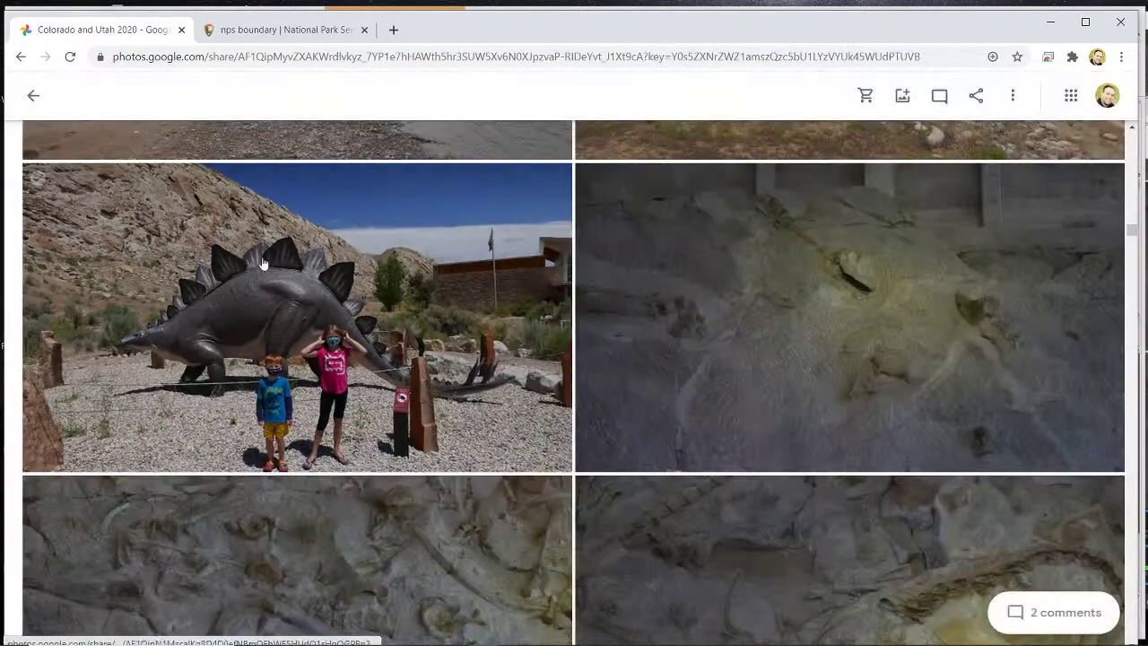
pyautogui.scroll(-3, 262, 259)
pyautogui.click(300, 311)
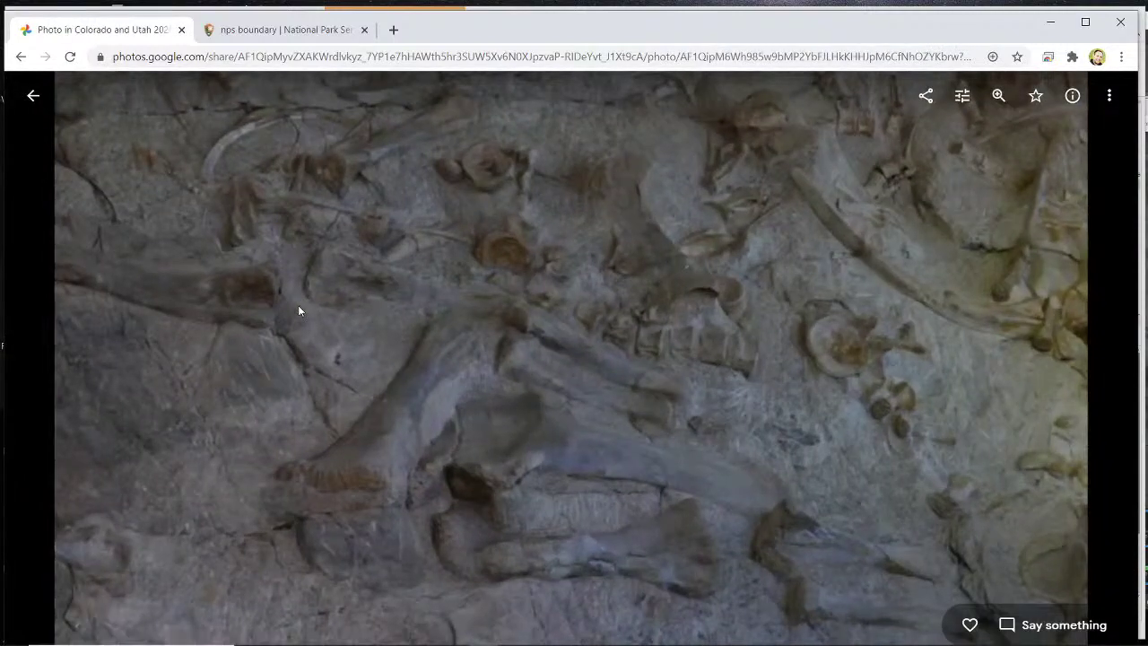
pyautogui.click(33, 95)
# View the photo of the boy touching the fossil bone full size, then return to the album.
pyautogui.scroll(-4, 355, 308)
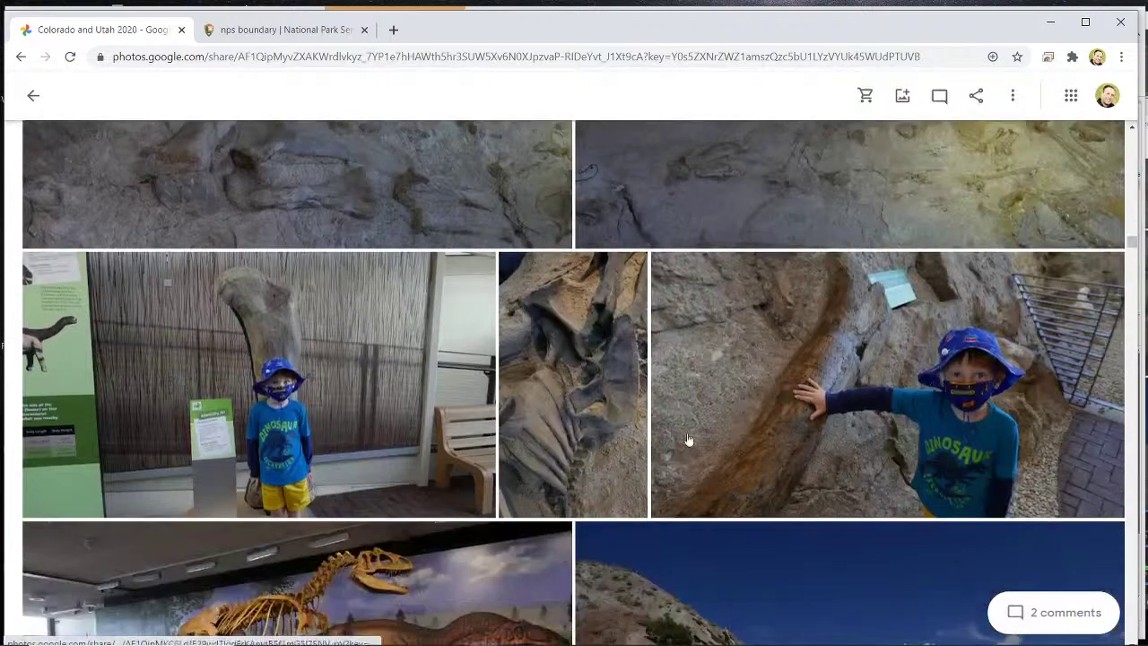
pyautogui.click(718, 436)
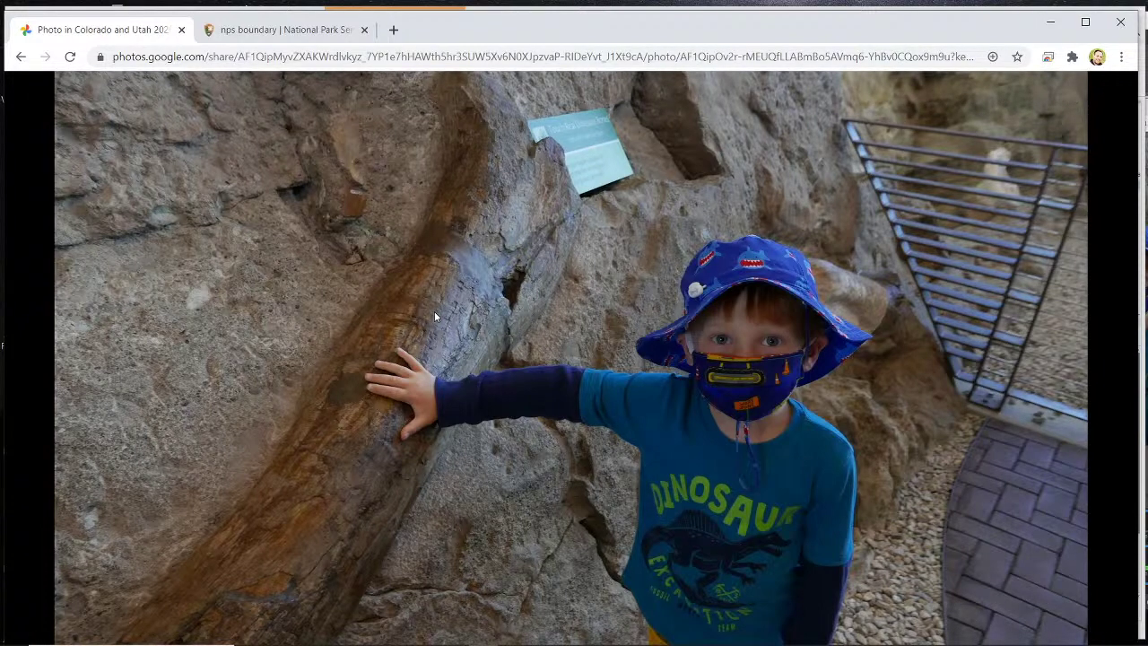
pyautogui.click(33, 96)
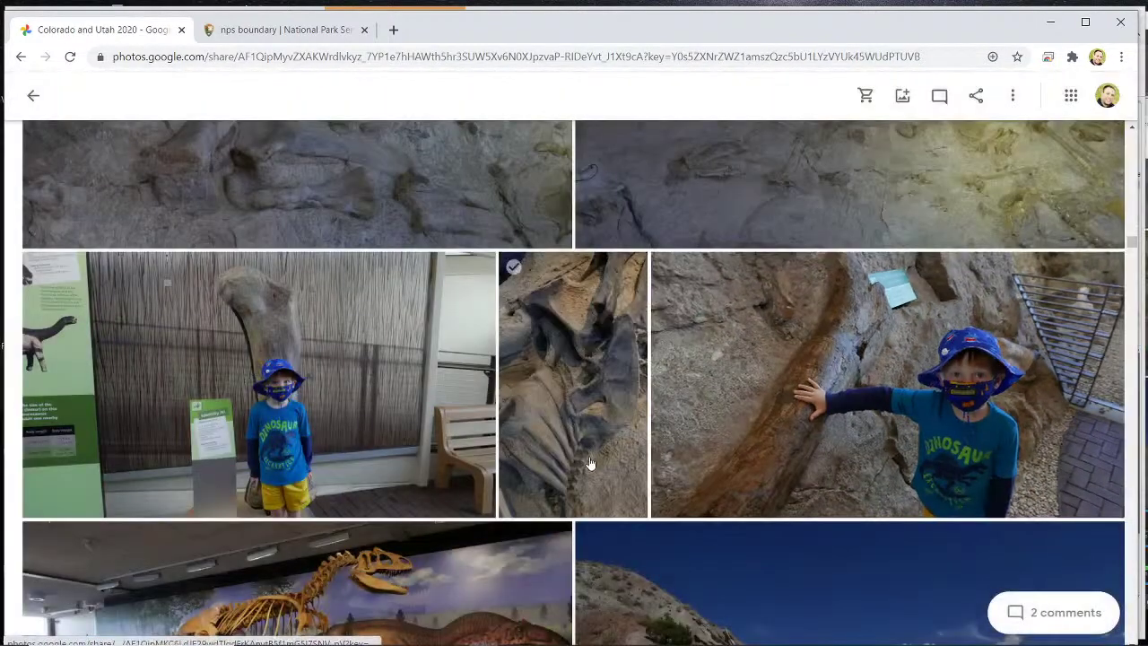
# Look back and forth over the dinosaur photos, view the portrait close-up of the fossil skeleton full size, and return to the album.
pyautogui.scroll(-3, 586, 468)
pyautogui.scroll(15, 583, 473)
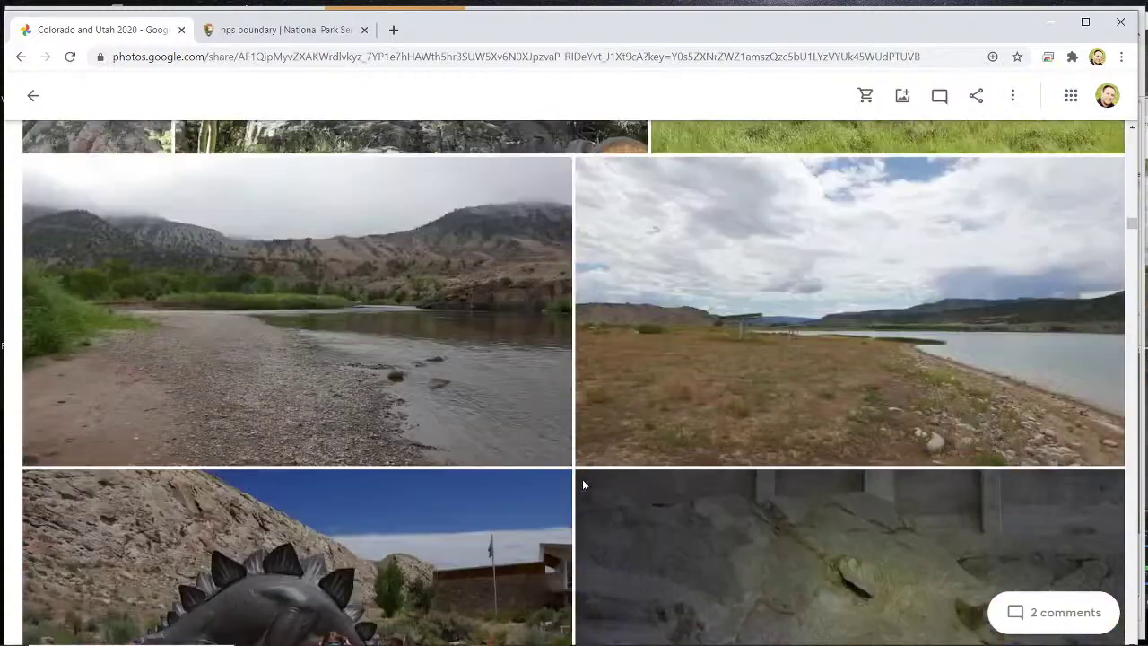
pyautogui.scroll(-10, 583, 486)
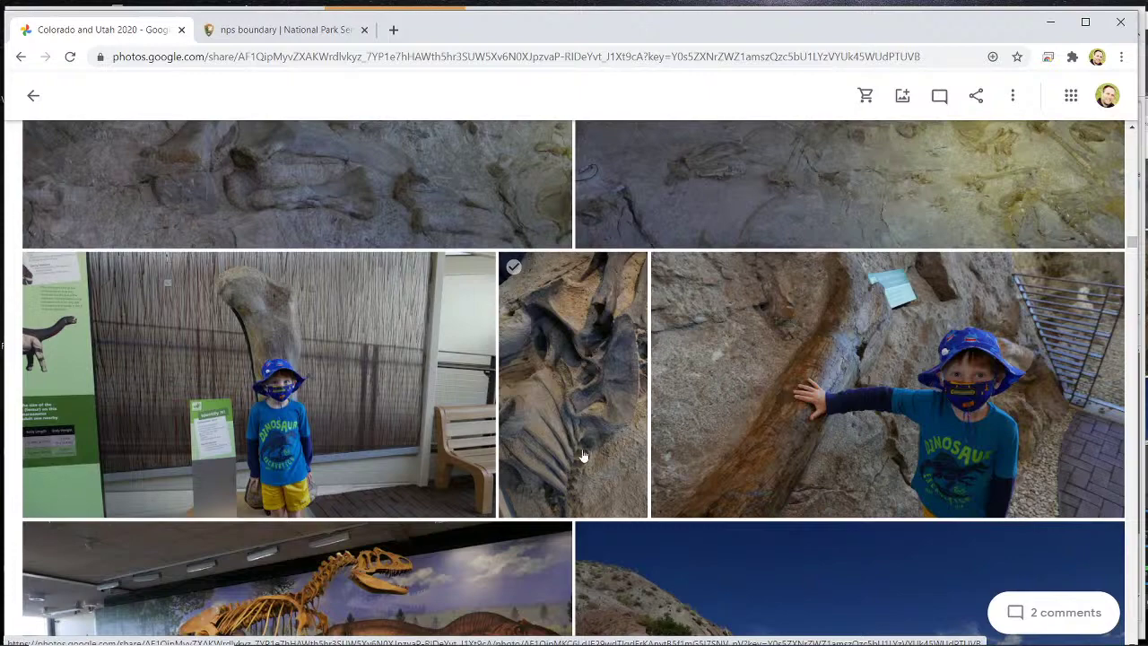
pyautogui.scroll(-2, 582, 449)
pyautogui.click(592, 273)
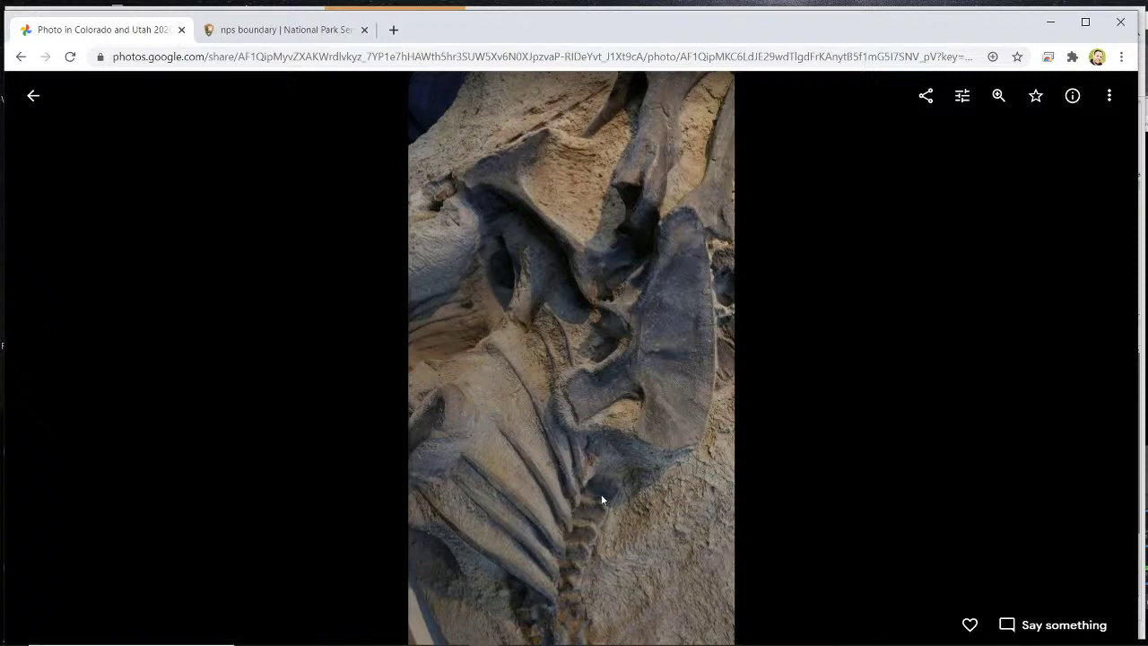
pyautogui.click(34, 96)
# View the photo of the children in front of the mounted dinosaur skeleton full size, then return to the album.
pyautogui.scroll(-2, 343, 331)
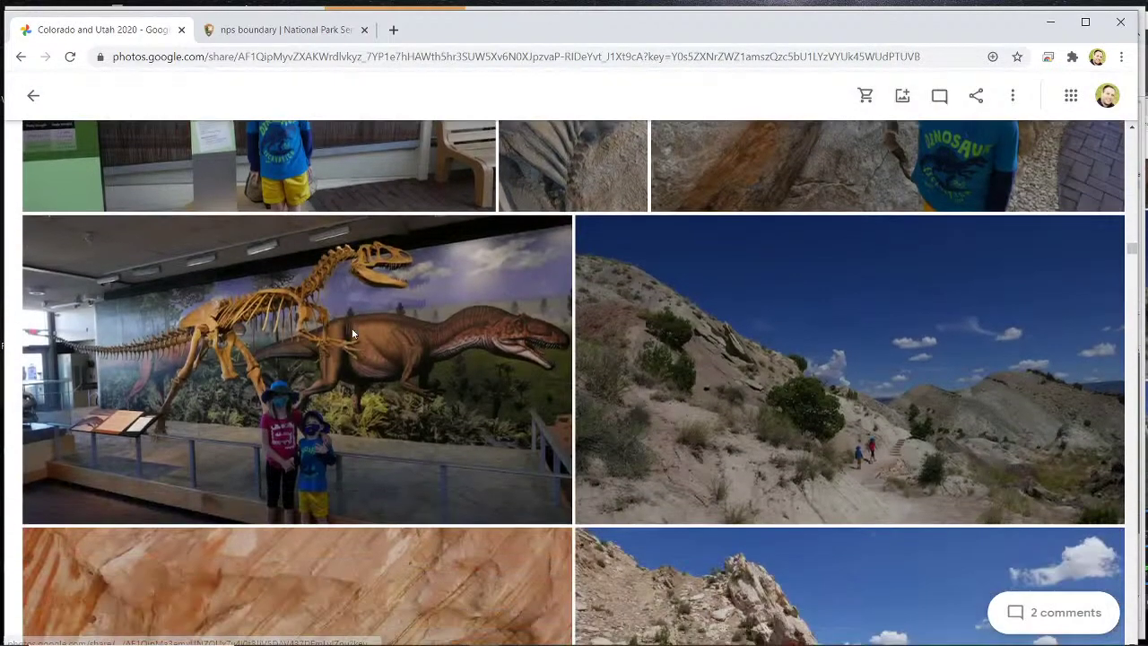
pyautogui.click(342, 332)
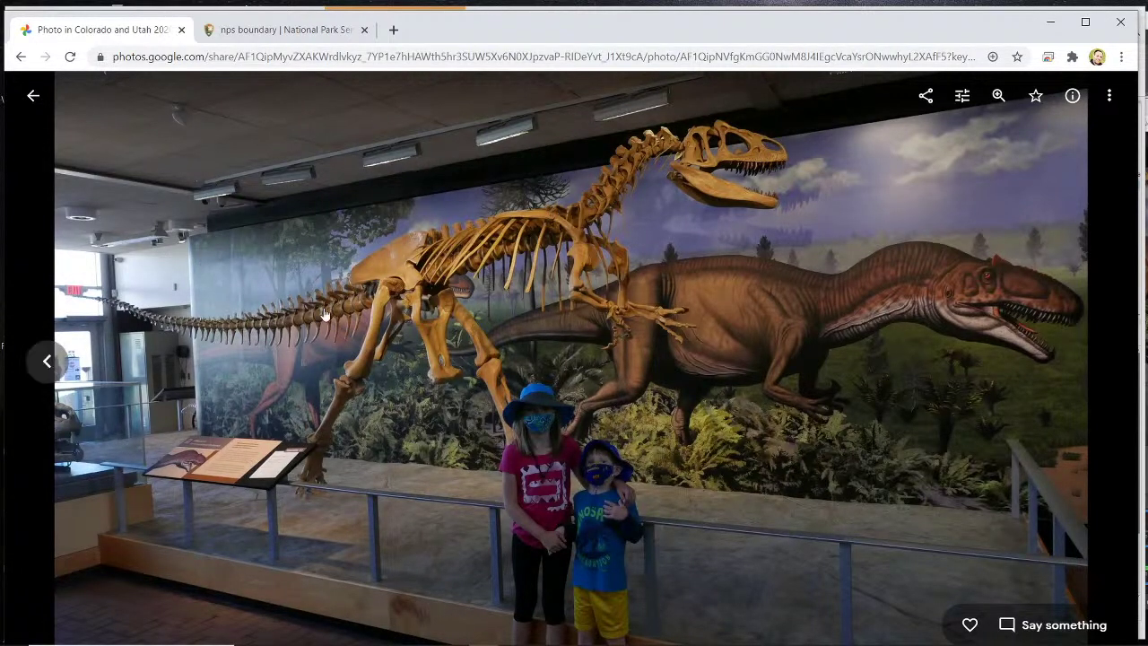
pyautogui.click(31, 97)
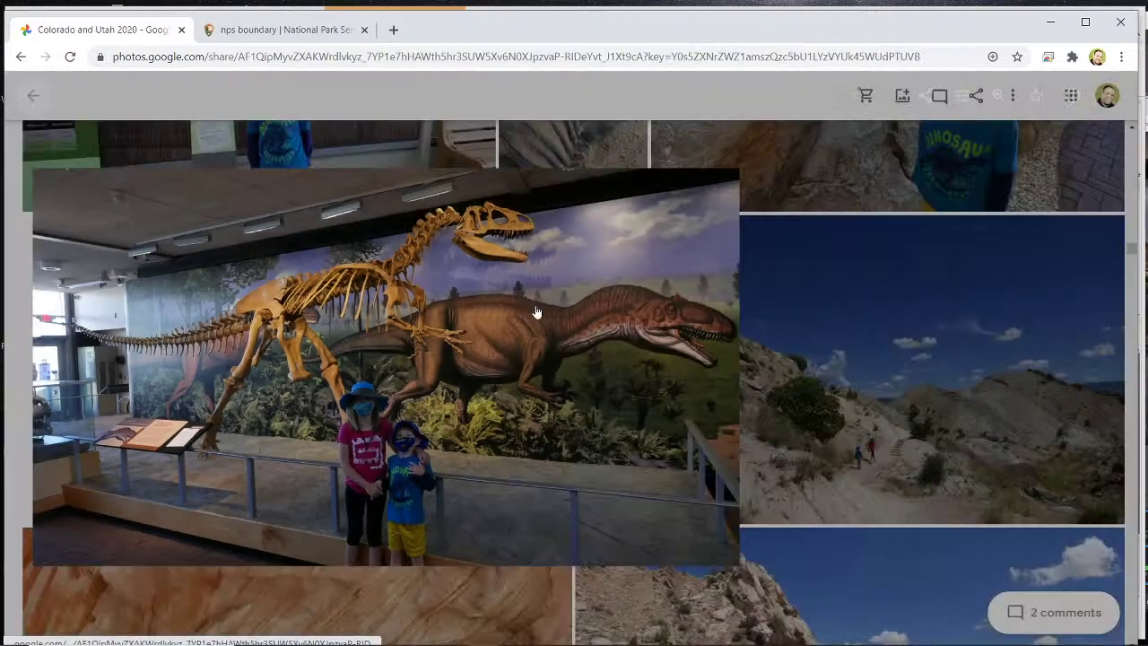
# Browse on past the desert hike photos and look over the petroglyph photos in the album.
pyautogui.scroll(-3, 441, 348)
pyautogui.scroll(-7, 441, 347)
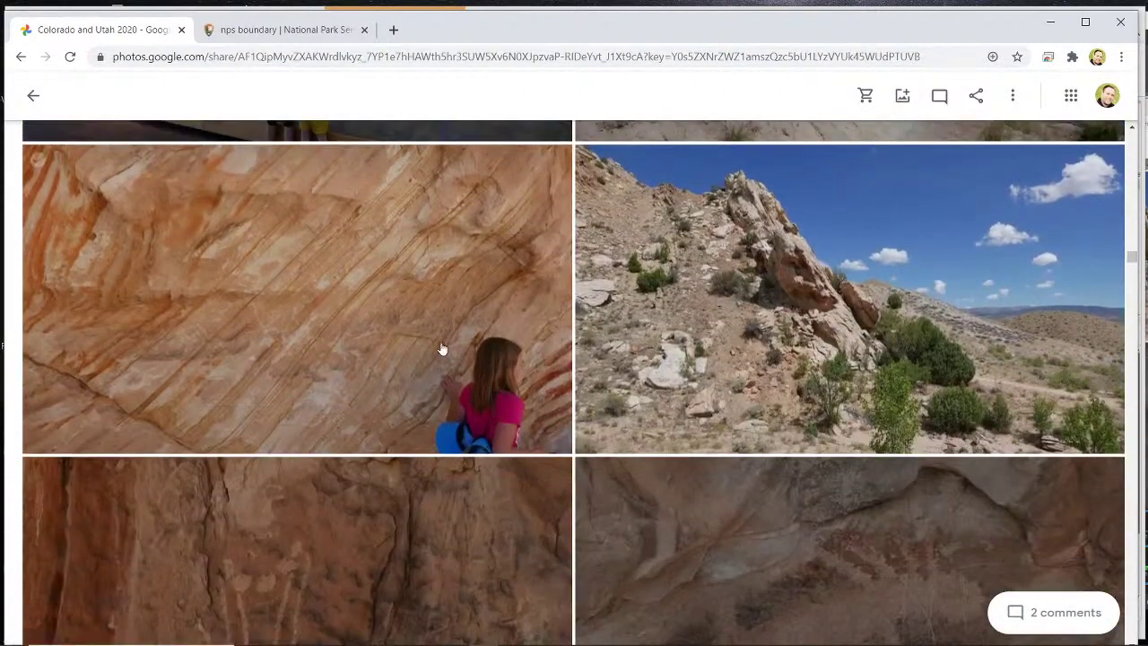
pyautogui.scroll(-1, 441, 347)
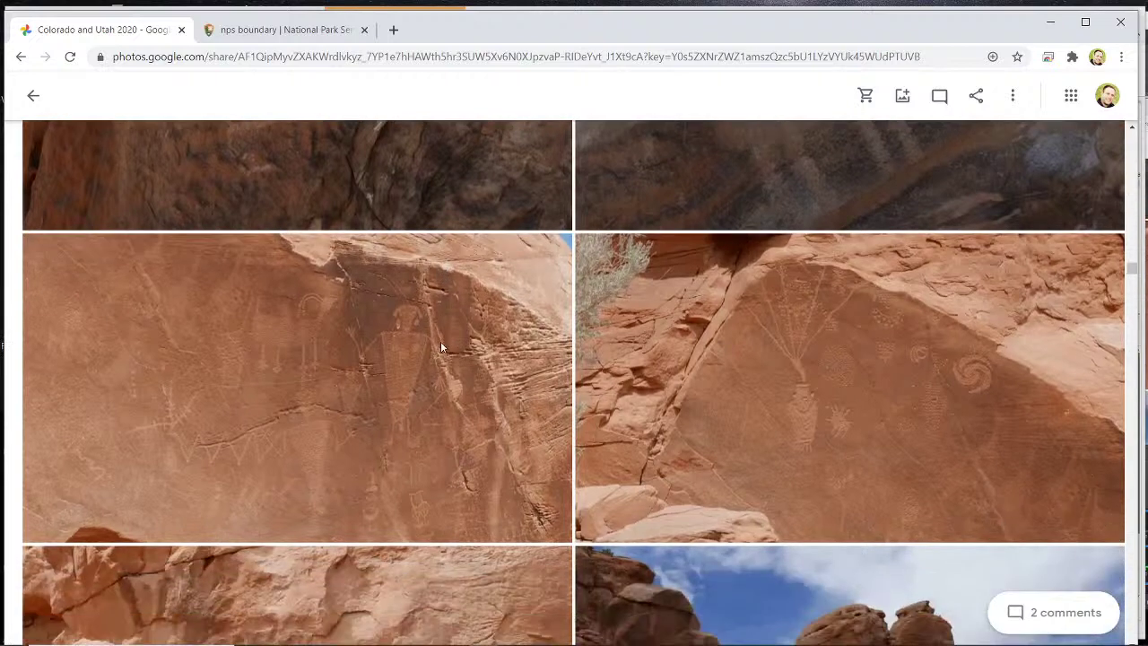
pyautogui.scroll(-2, 341, 393)
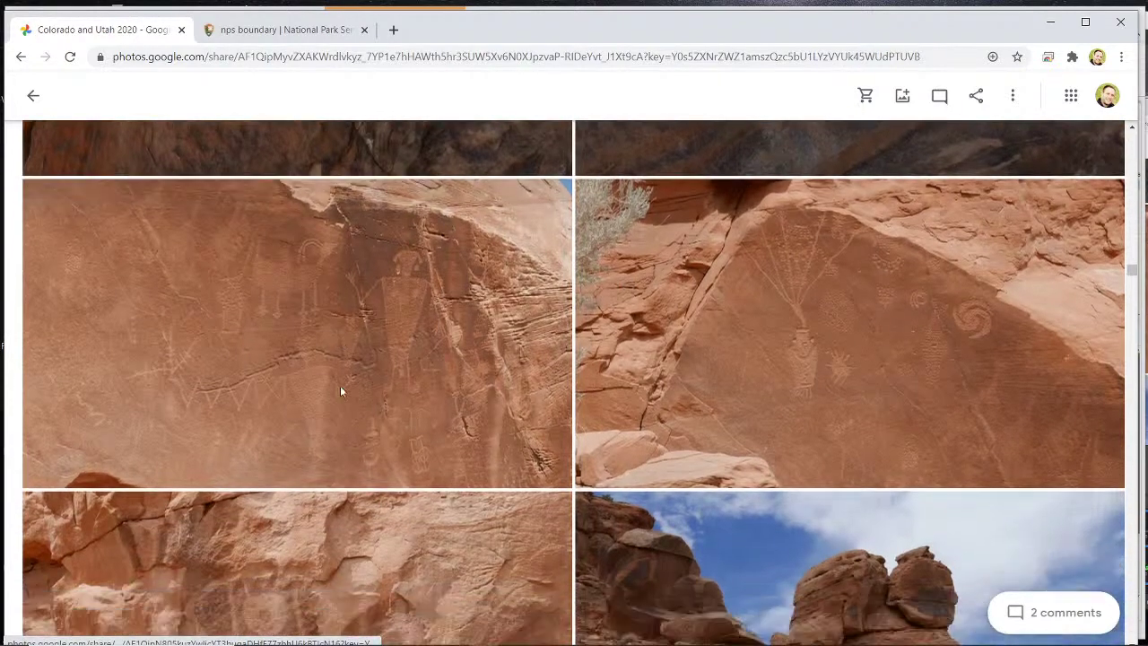
pyautogui.scroll(-2, 359, 327)
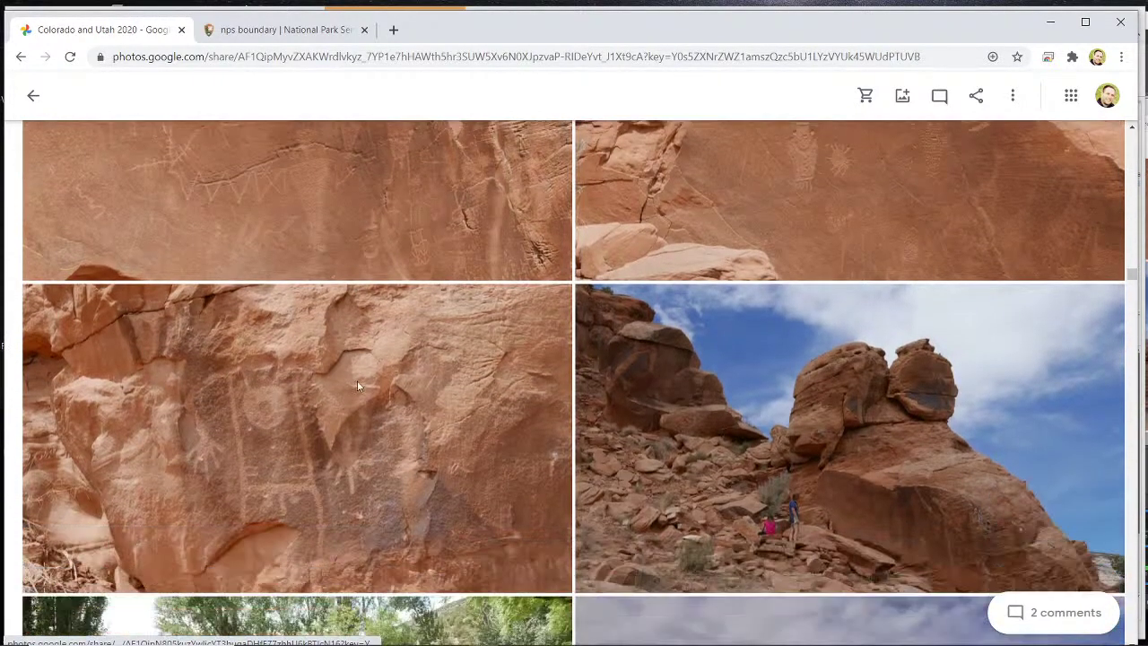
pyautogui.scroll(1, 311, 398)
pyautogui.scroll(2, 444, 375)
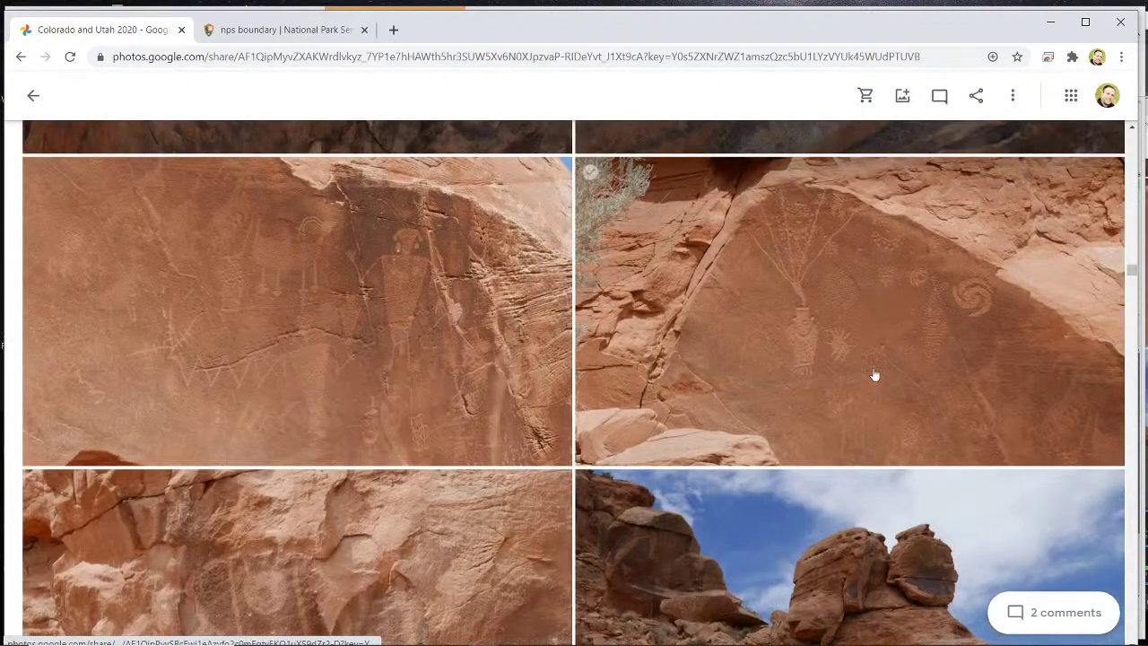
# View the photo of the petroglyph panel with the spiral carving full size, then return to the album.
pyautogui.click(874, 376)
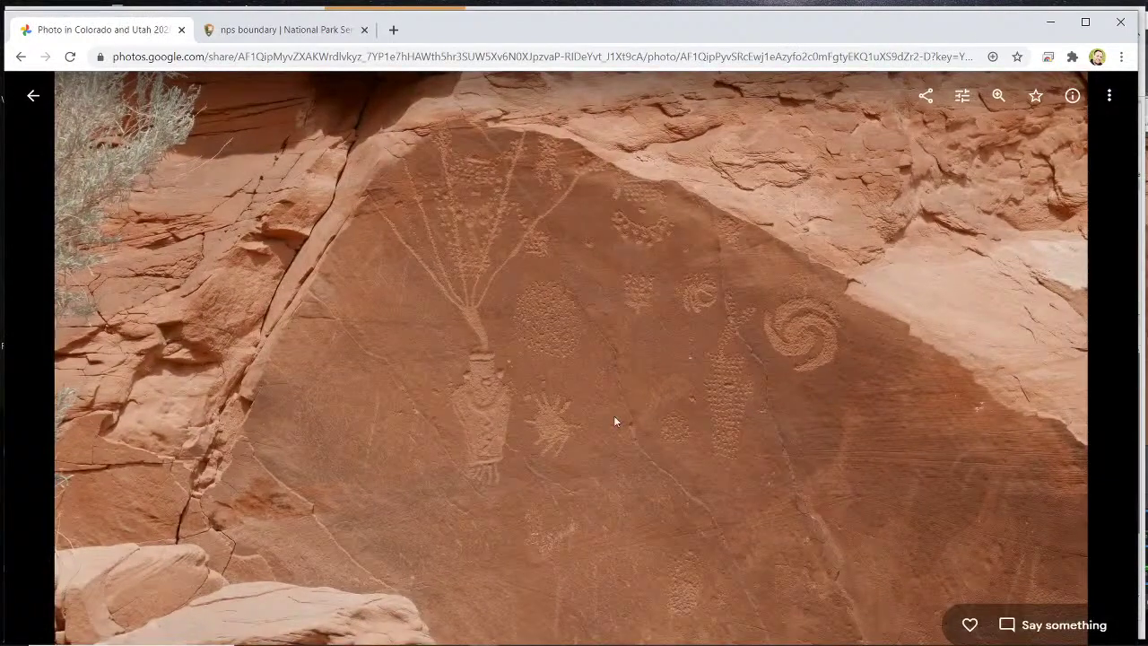
pyautogui.click(33, 97)
# Browse on to the red rock arch photos, view the one framing the cloudy sky full size, and return to the album.
pyautogui.scroll(-5, 648, 371)
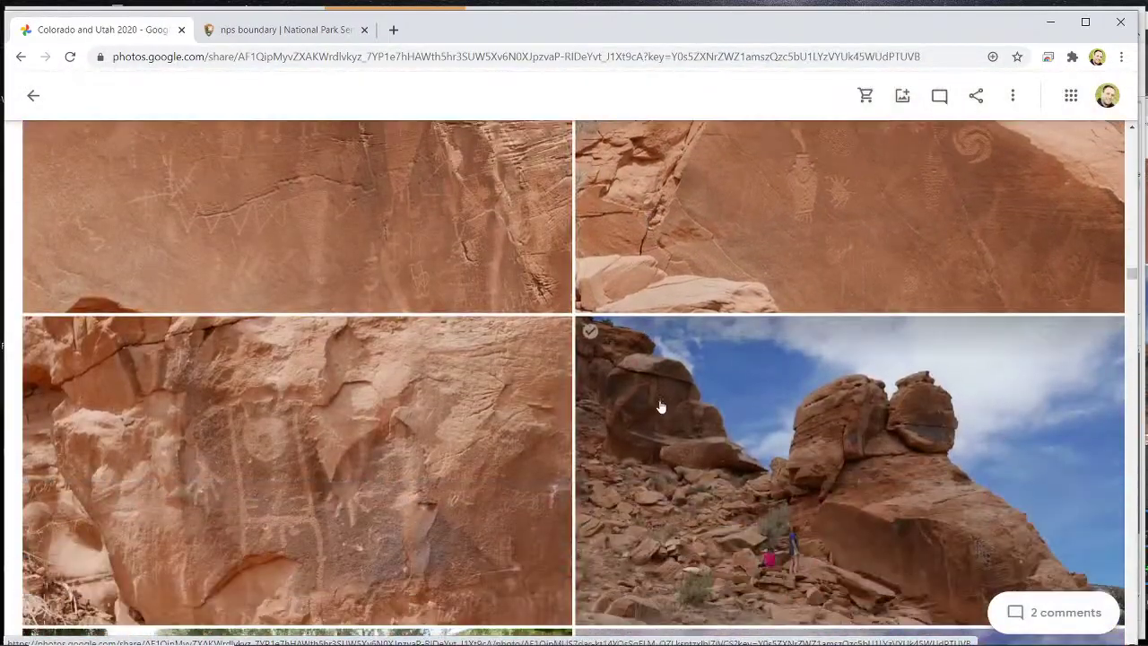
pyautogui.scroll(-15, 661, 408)
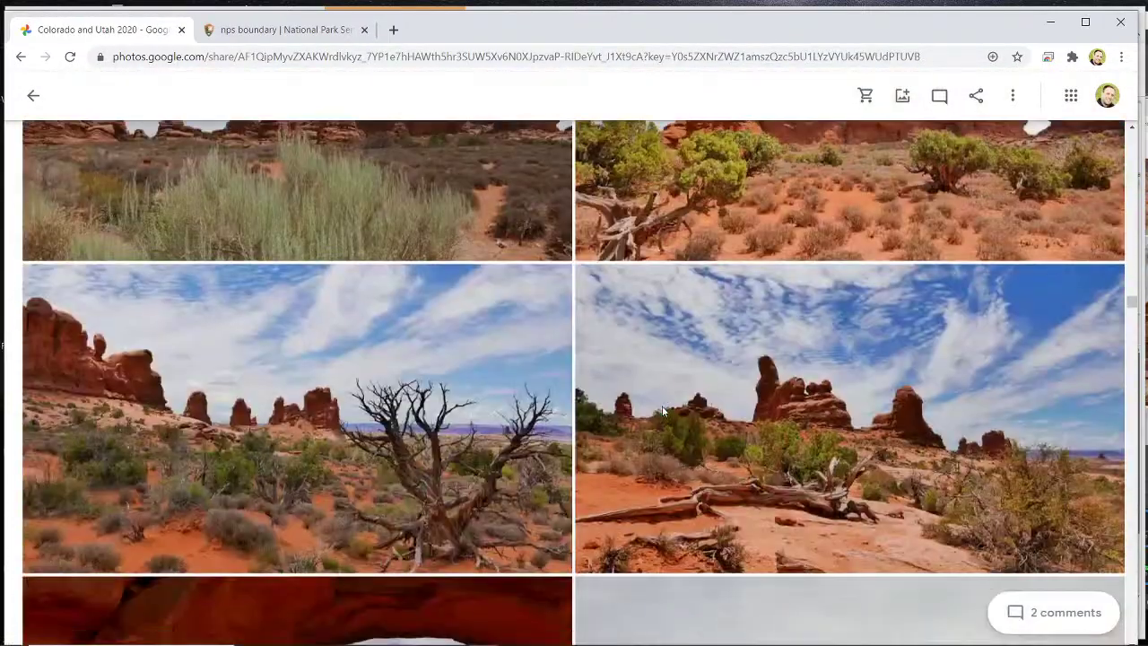
pyautogui.scroll(-10, 661, 413)
pyautogui.scroll(12, 659, 411)
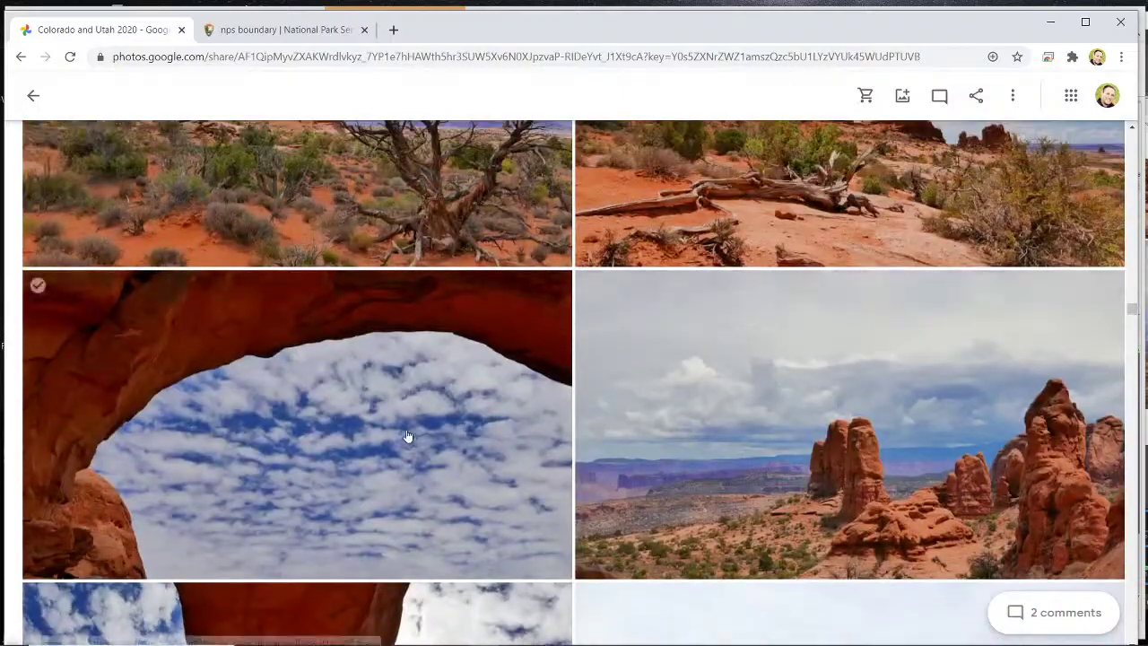
pyautogui.click(405, 436)
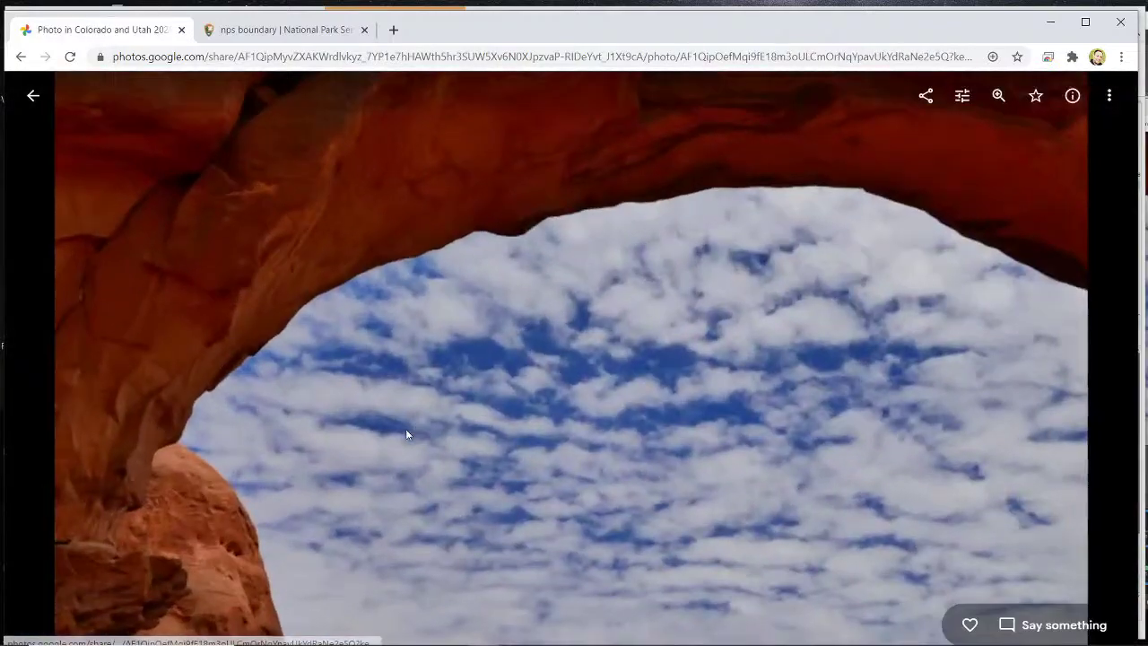
pyautogui.click(33, 97)
# Look over the desert rock formation photos, view the photo of the girl in the purple shirt full size, and return to the album.
pyautogui.scroll(2, 646, 444)
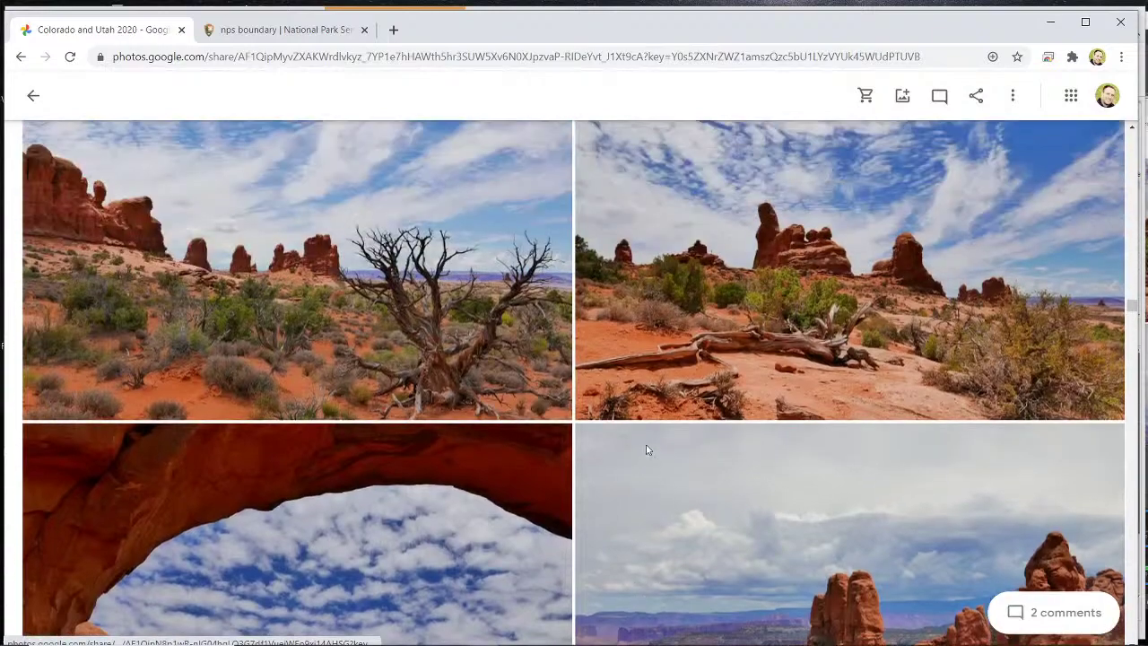
pyautogui.scroll(2, 643, 457)
pyautogui.scroll(-4, 643, 457)
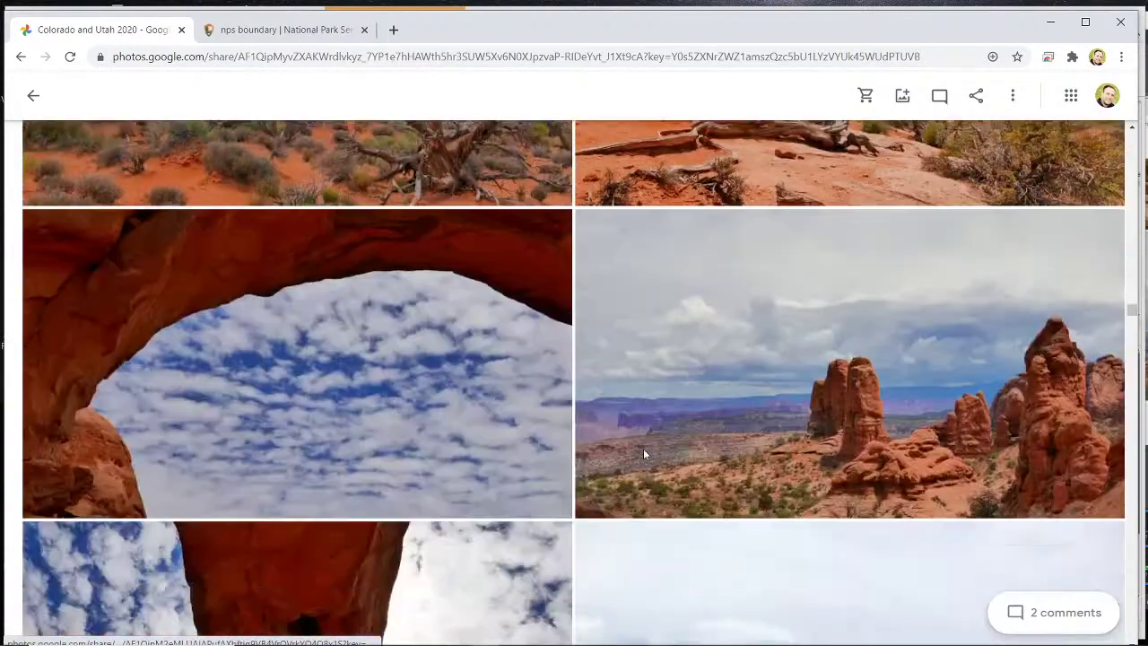
pyautogui.scroll(-6, 643, 456)
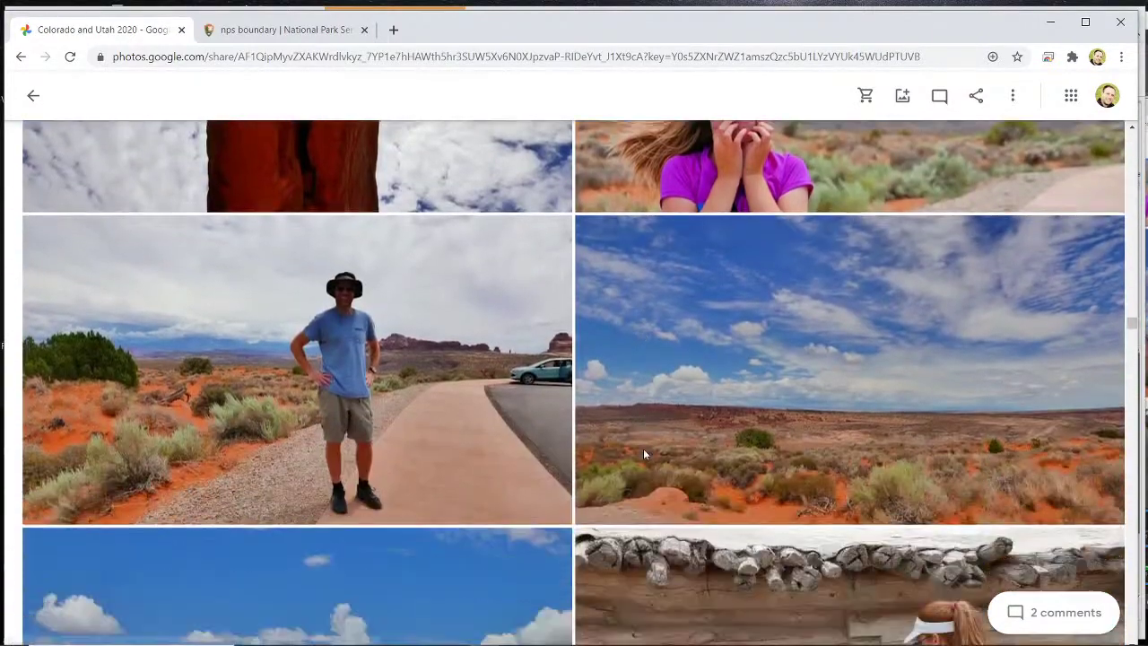
pyautogui.scroll(2, 731, 421)
pyautogui.click(773, 314)
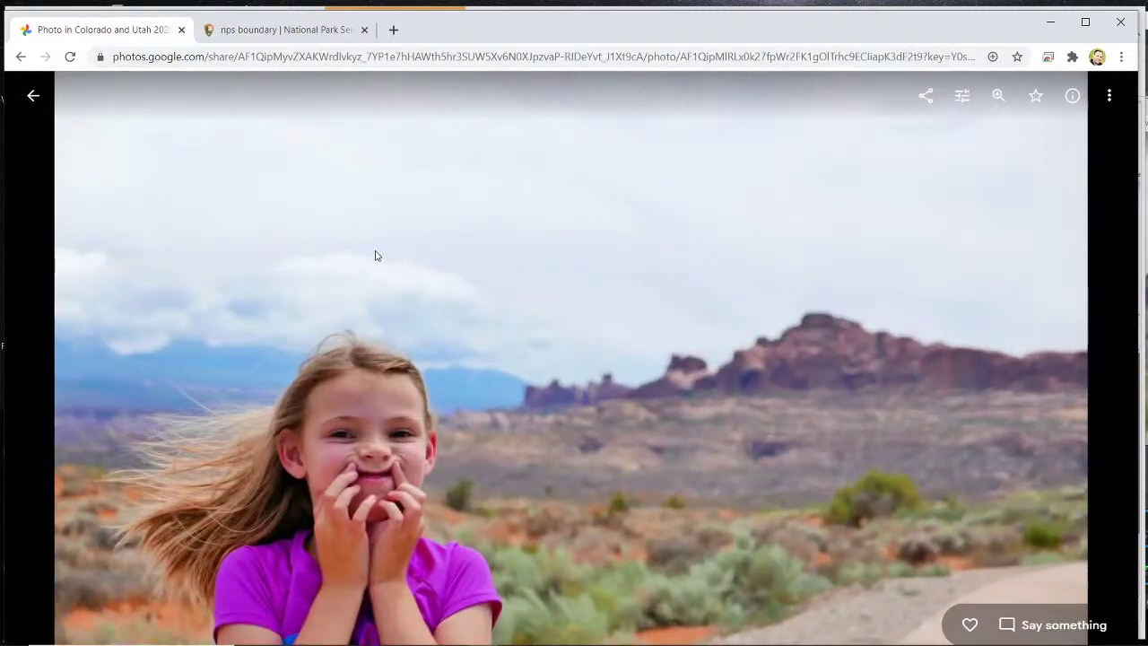
pyautogui.click(33, 96)
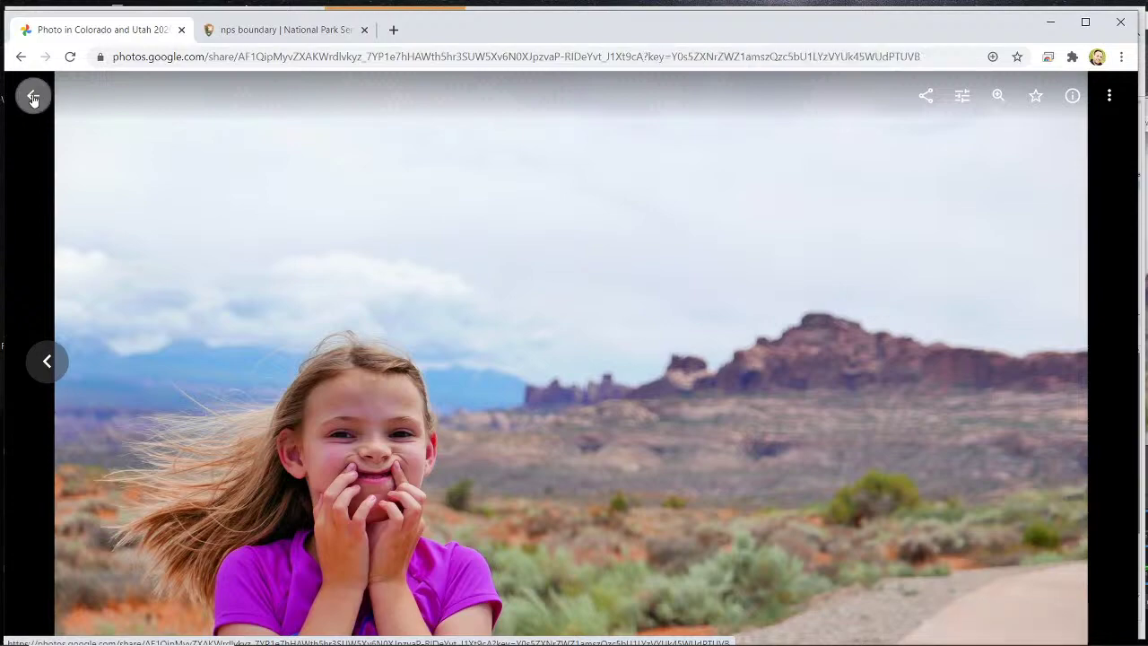
# View the photo of the man in a blue shirt on the desert path at full size and return to the album.
pyautogui.scroll(-3, 503, 386)
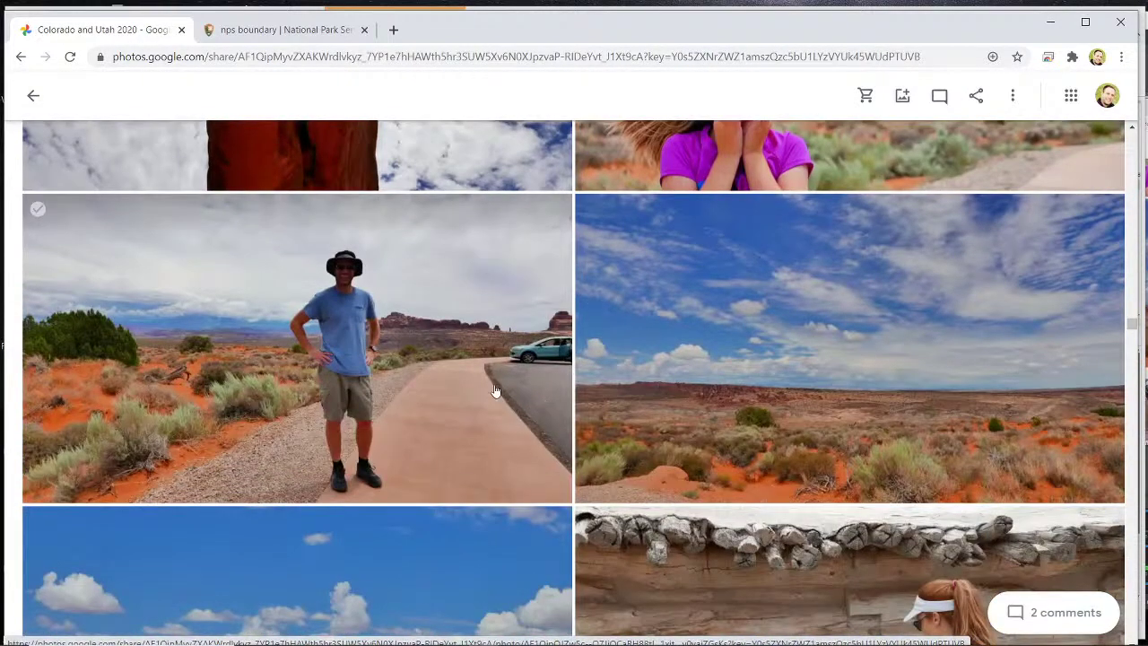
pyautogui.click(472, 406)
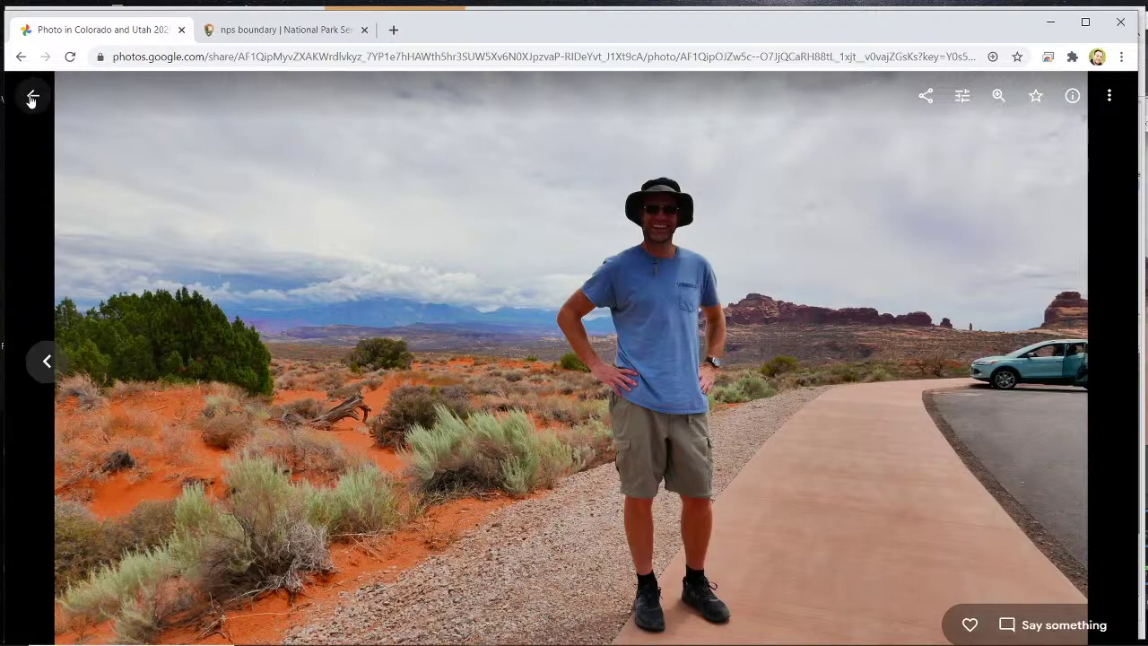
pyautogui.click(32, 97)
# Find the landscape photo with the small pond and green grass in the album, view it enlarged and return.
pyautogui.scroll(-3, 453, 350)
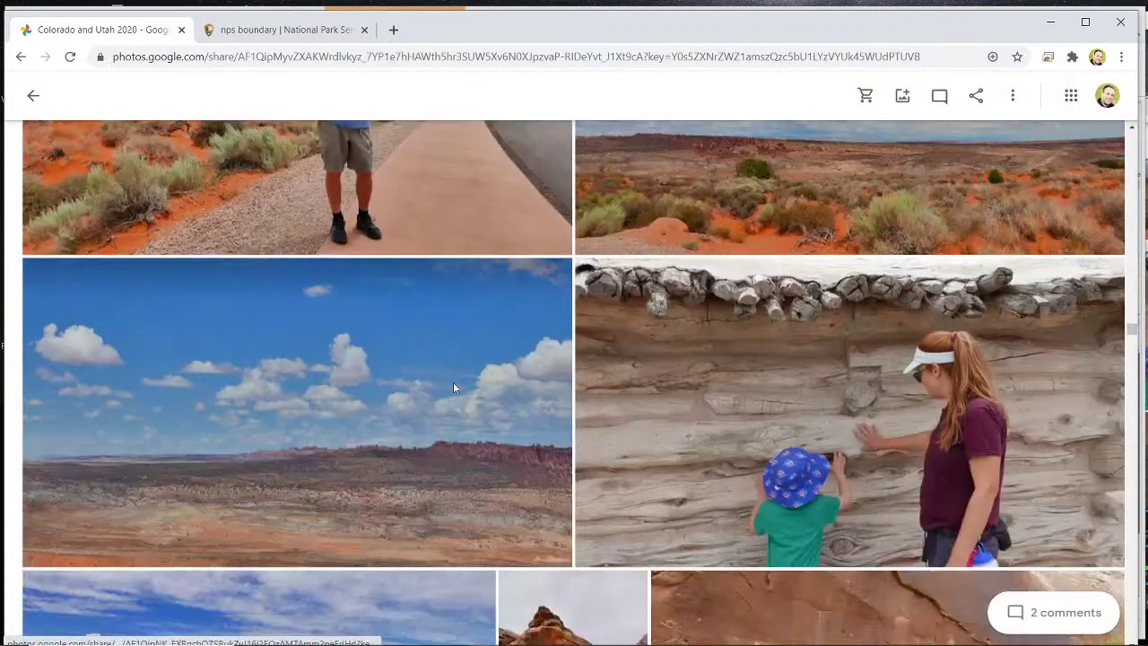
pyautogui.scroll(-3, 454, 387)
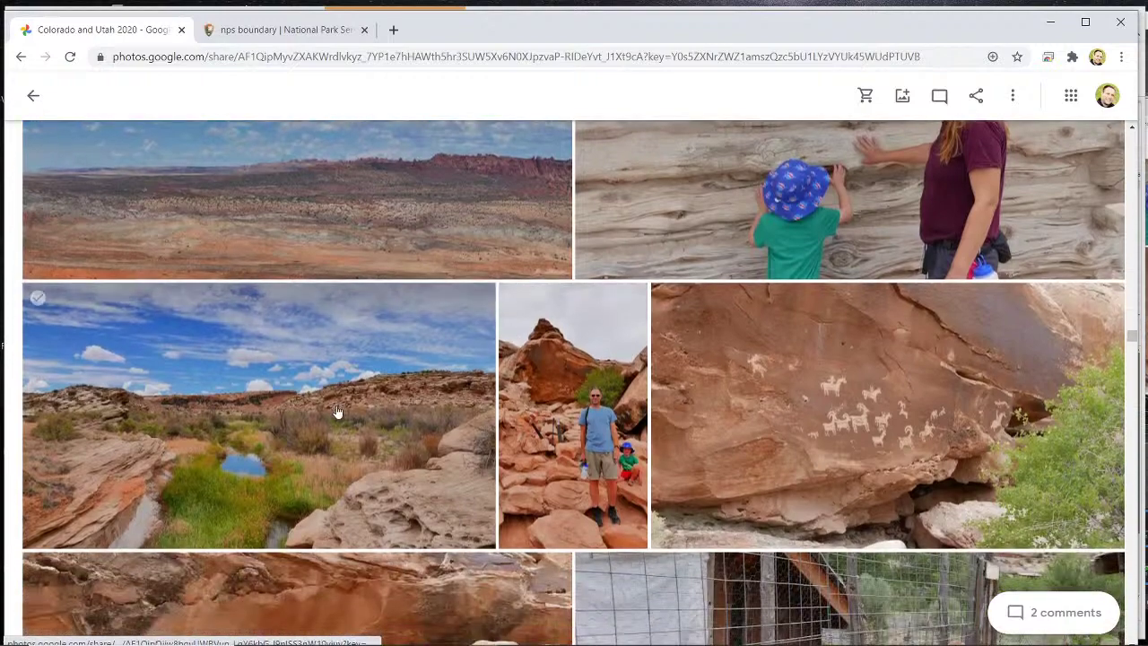
pyautogui.click(338, 412)
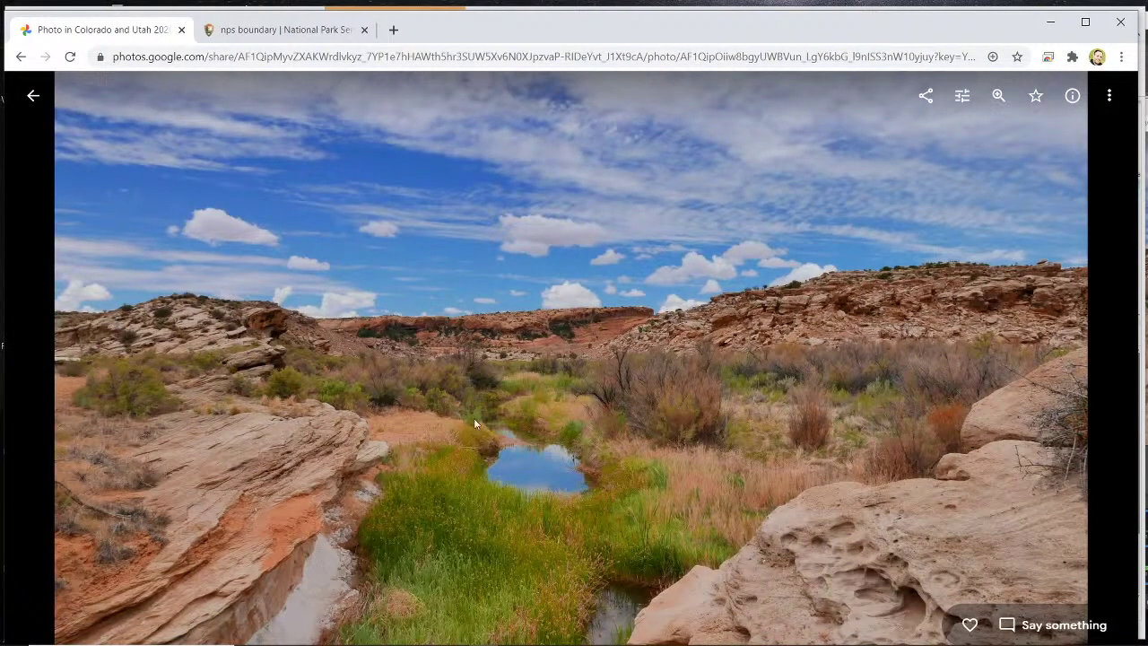
pyautogui.click(36, 93)
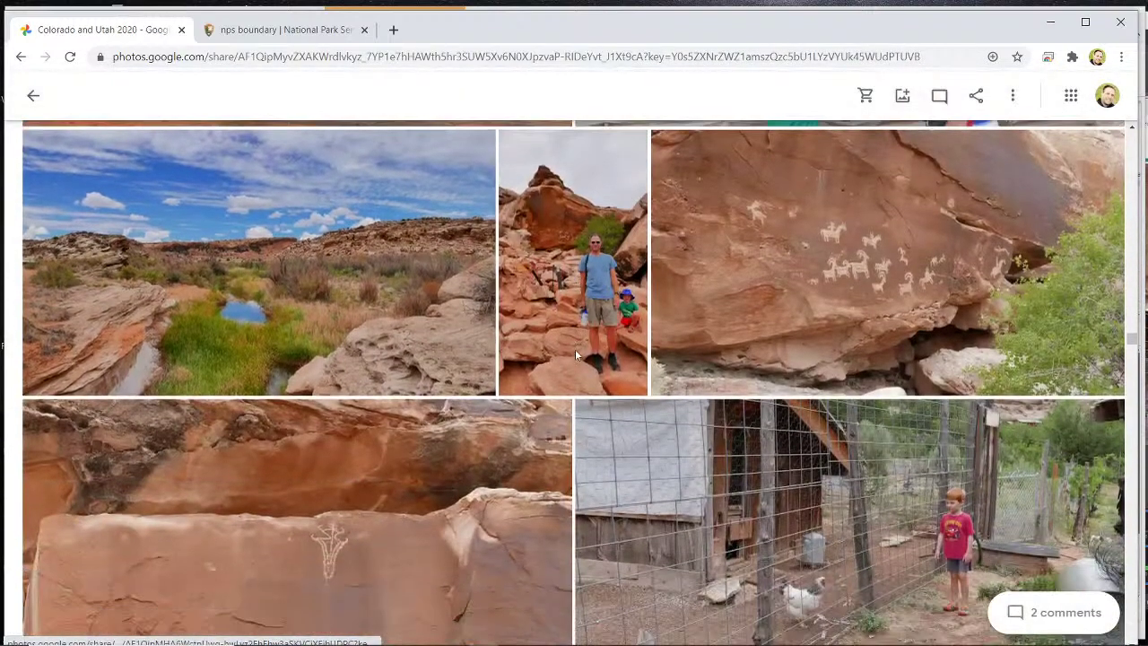
# View the photo of the rock wall carved with horses and bighorn sheep enlarged and return to the album.
pyautogui.click(867, 320)
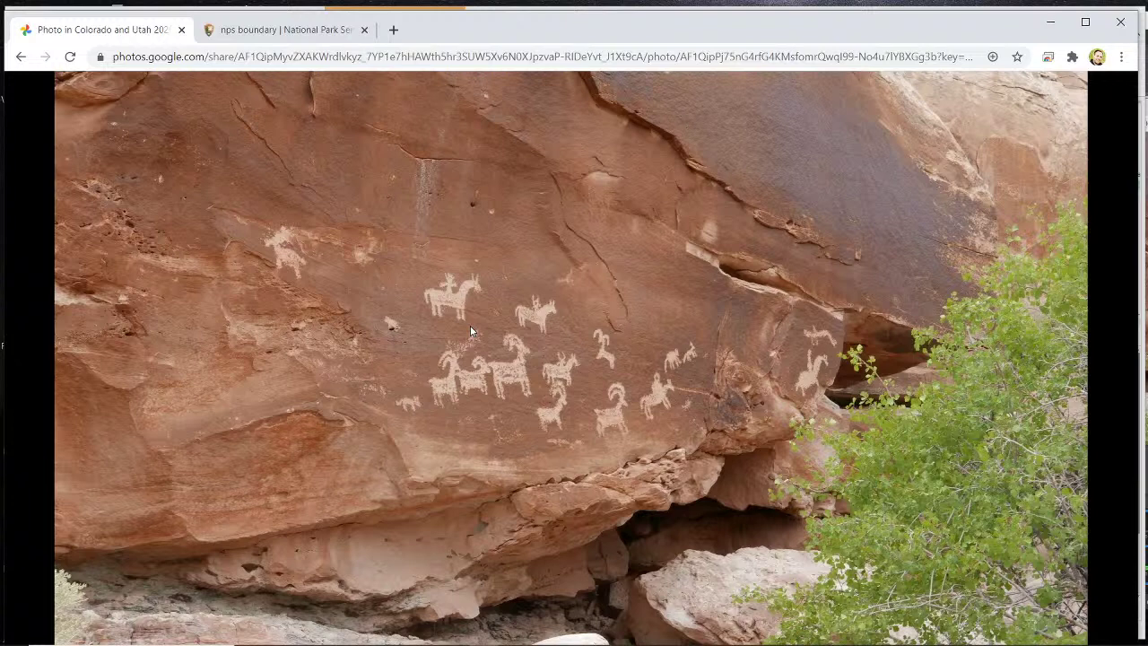
pyautogui.click(15, 60)
pyautogui.scroll(-2, 287, 292)
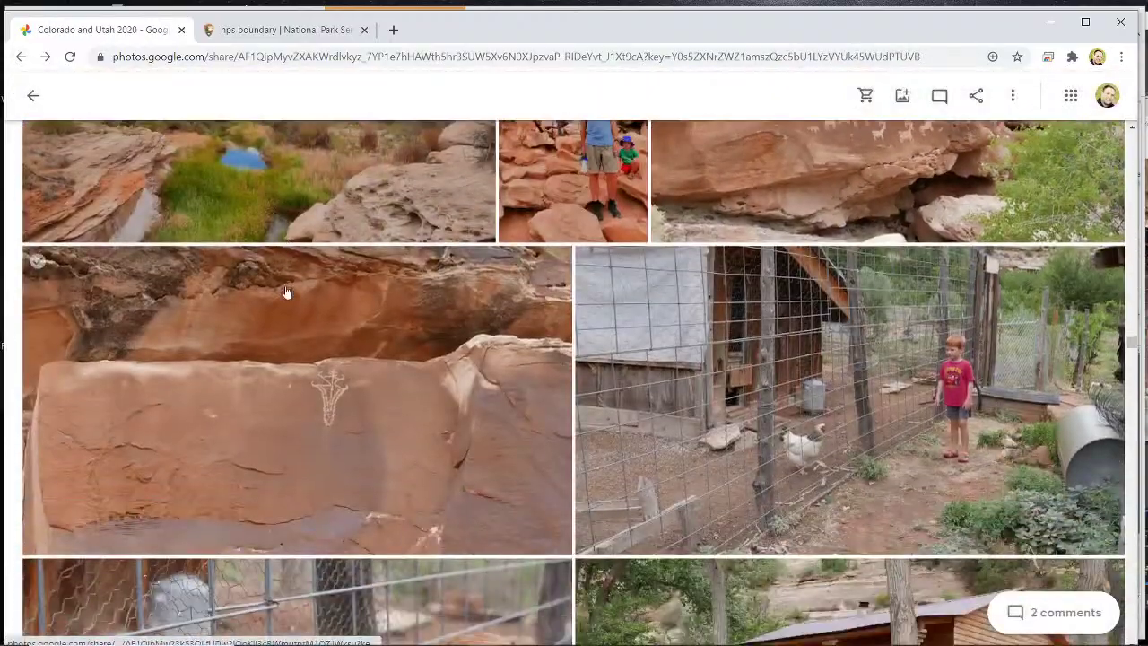
# Go back through the album to the petroglyph with a round head and large hands, view it enlarged and return.
pyautogui.scroll(-15, 286, 289)
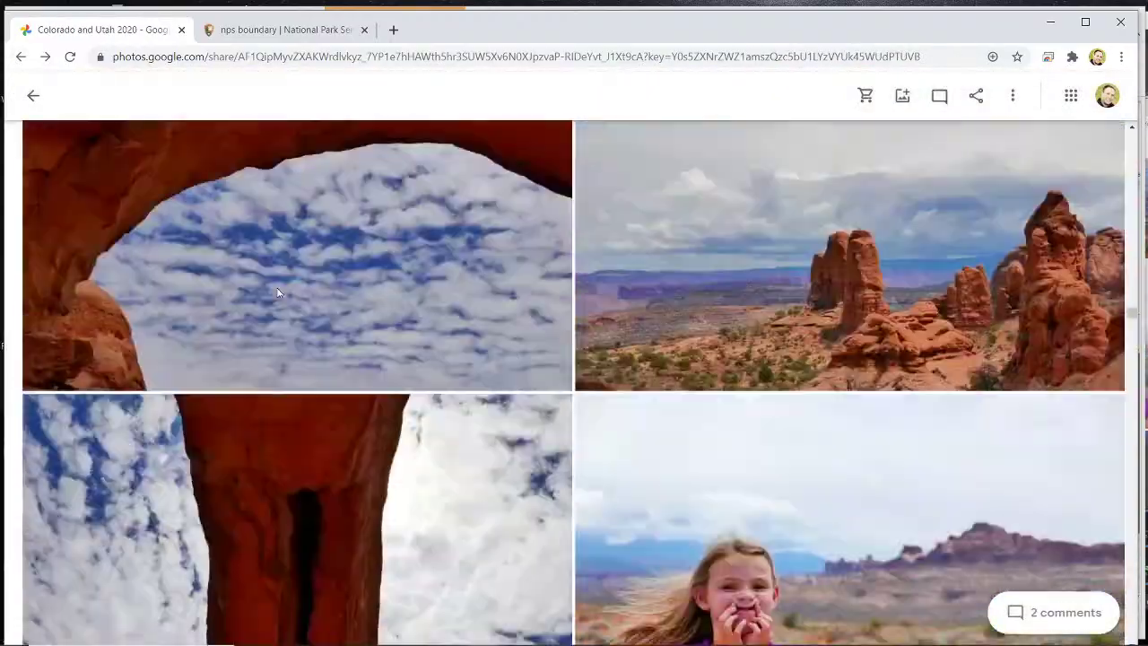
pyautogui.scroll(15, 277, 292)
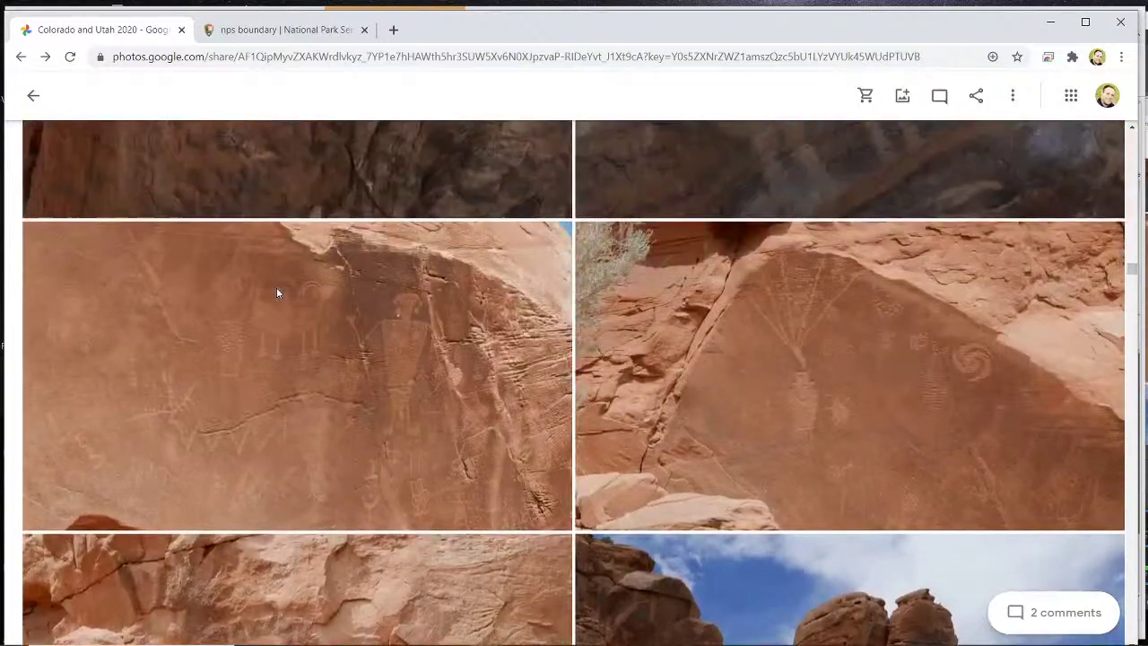
pyautogui.scroll(3, 277, 293)
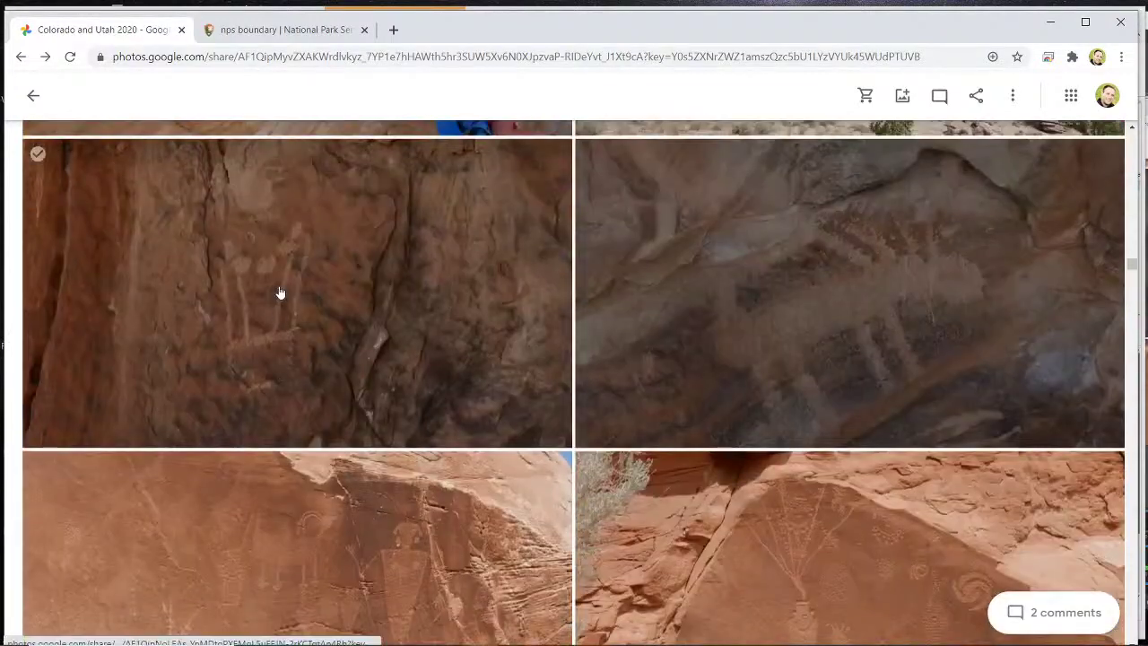
pyautogui.scroll(5, 280, 293)
pyautogui.scroll(-10, 278, 290)
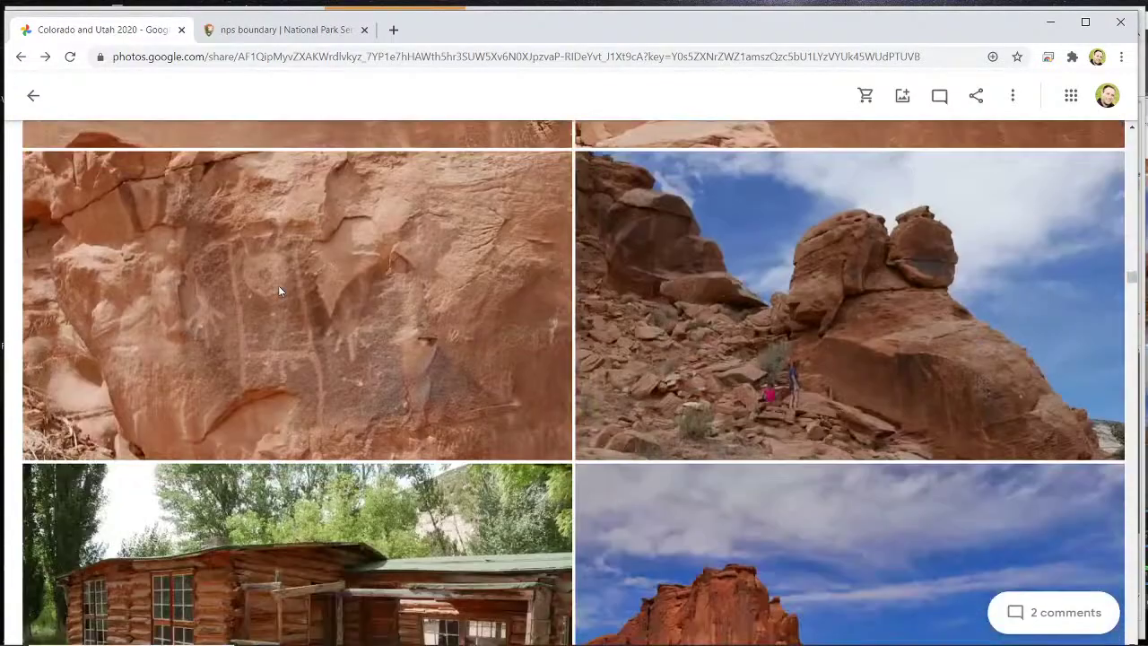
pyautogui.click(278, 290)
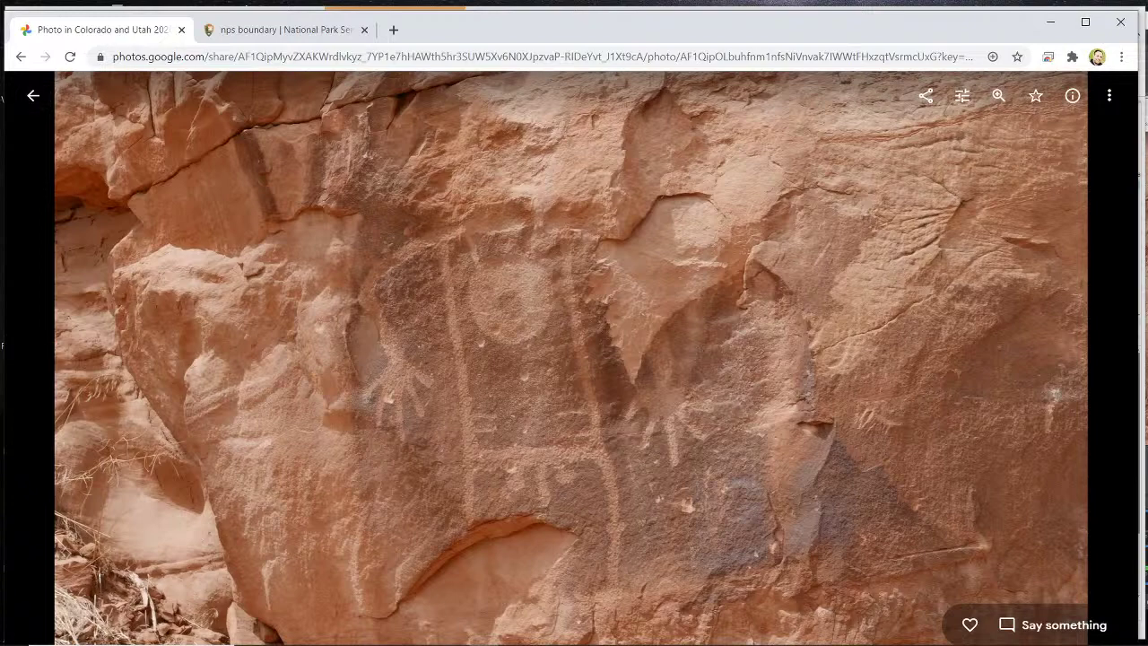
pyautogui.click(33, 96)
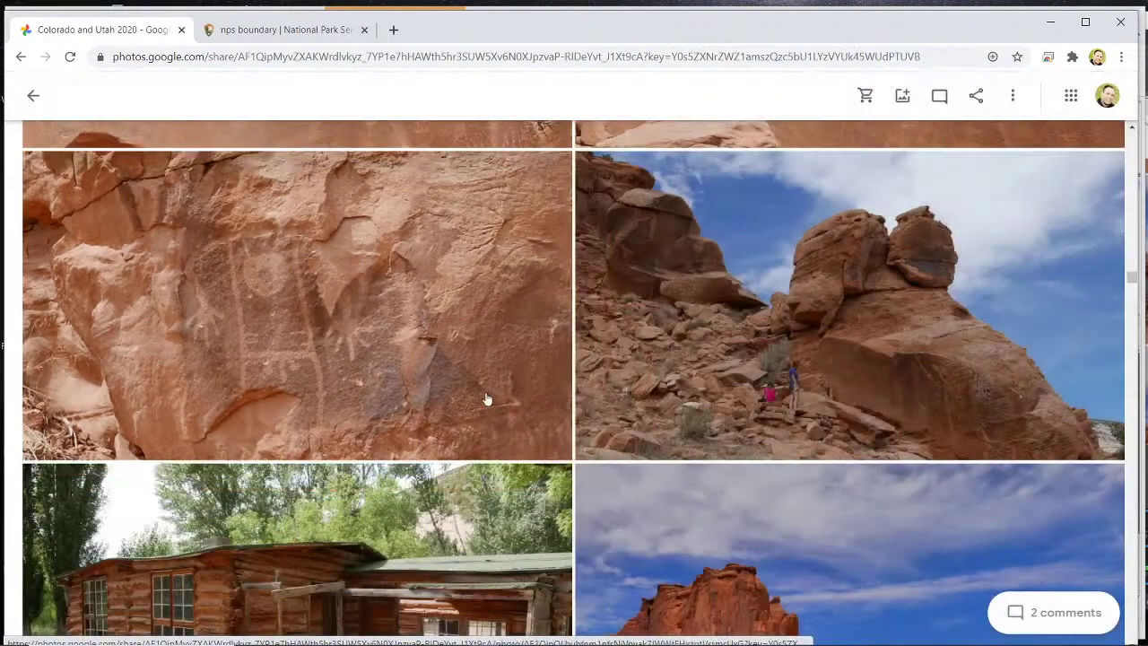
# View the two photos of the drum set inside the cave one after the other, returning to the album each time.
pyautogui.scroll(-5, 605, 436)
pyautogui.scroll(-15, 604, 436)
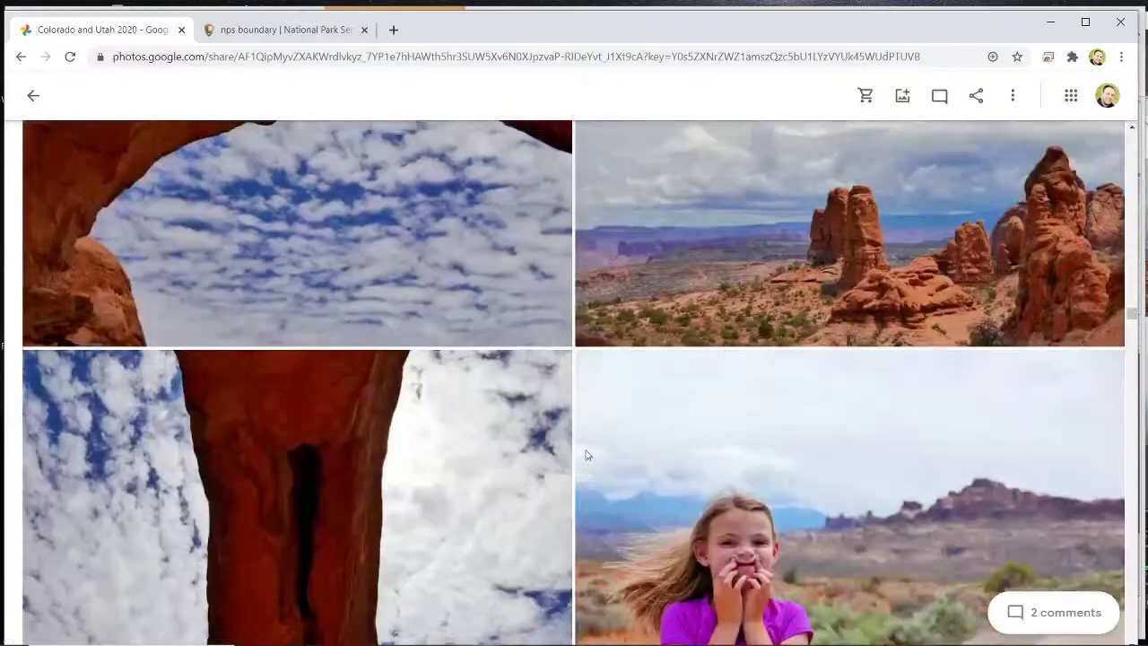
pyautogui.scroll(-15, 586, 457)
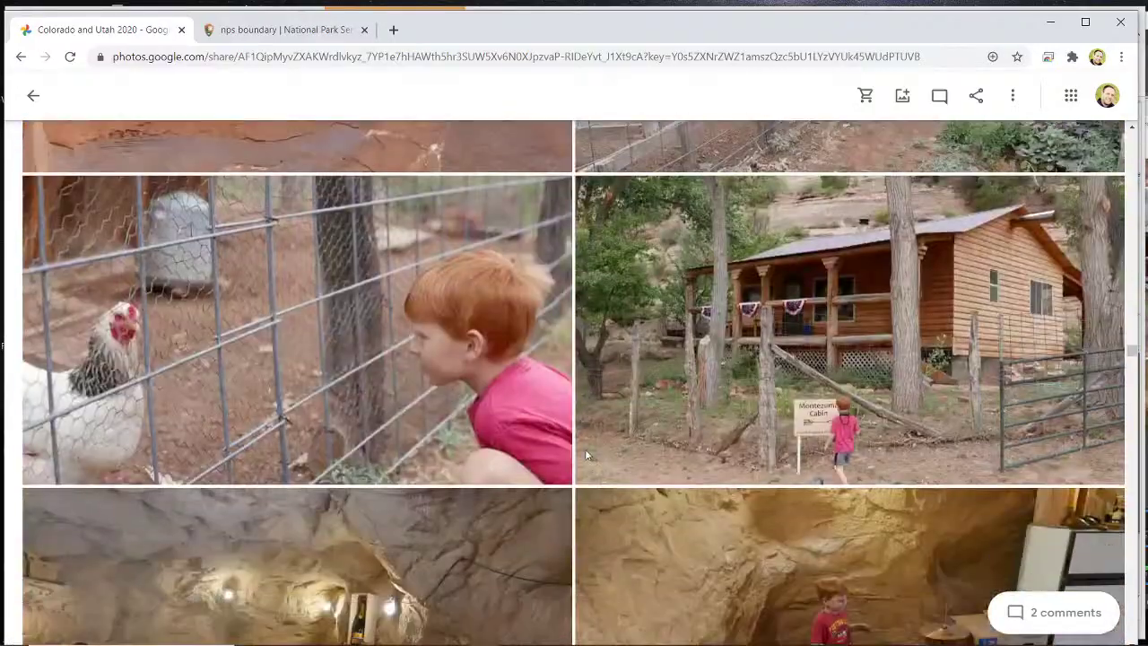
pyautogui.scroll(3, 585, 449)
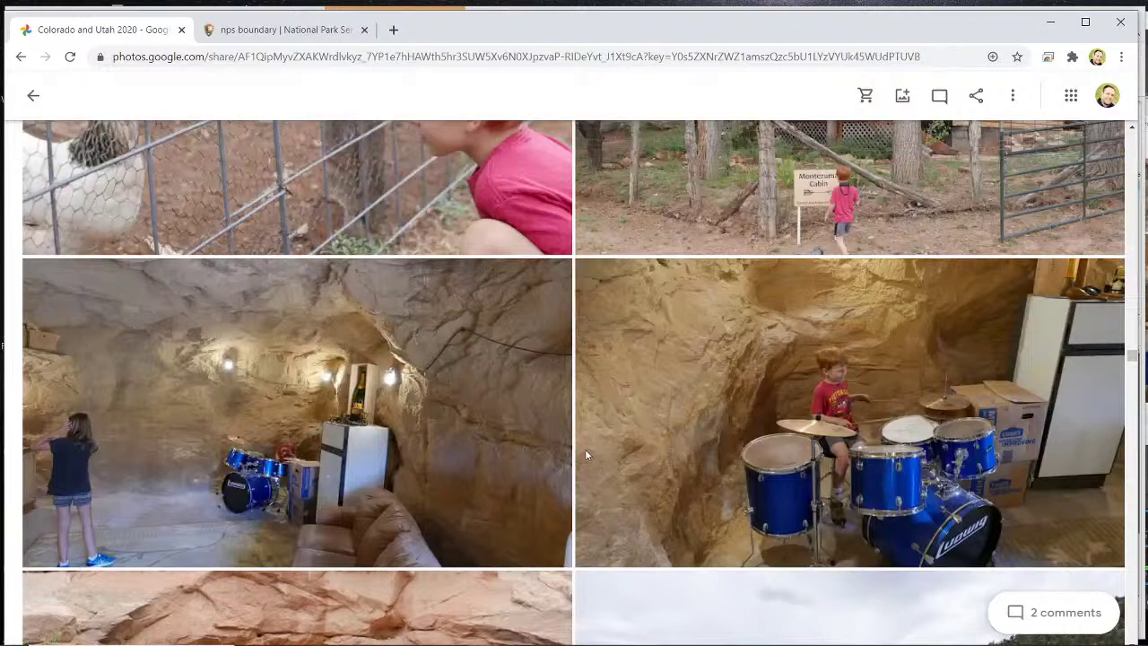
pyautogui.click(850, 468)
pyautogui.click(33, 95)
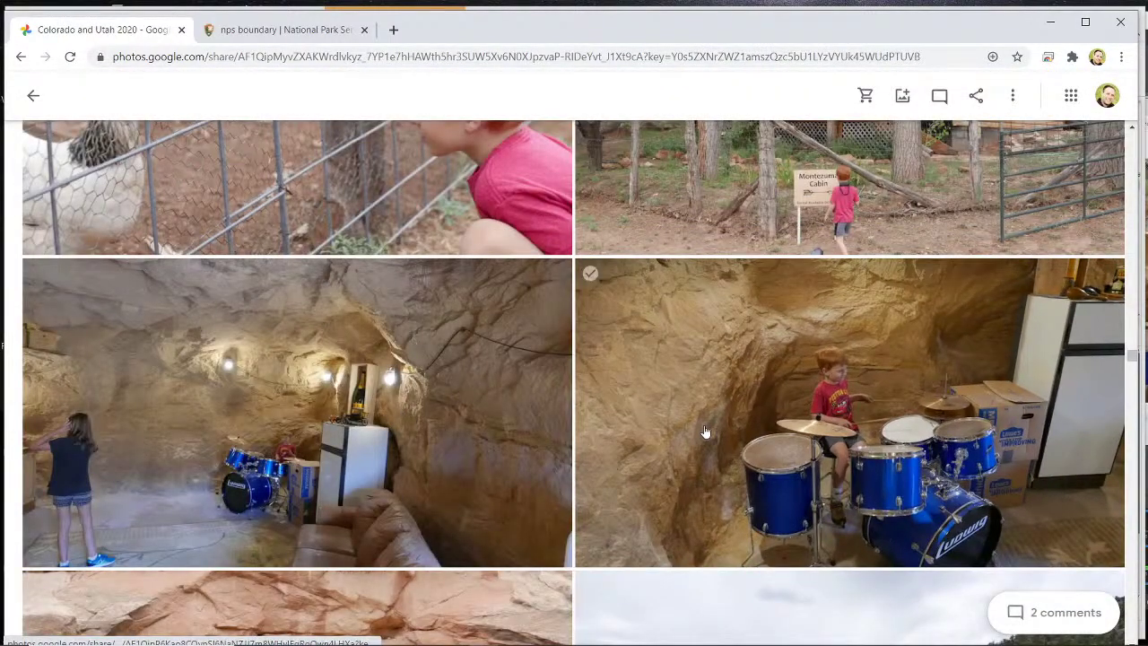
pyautogui.click(351, 446)
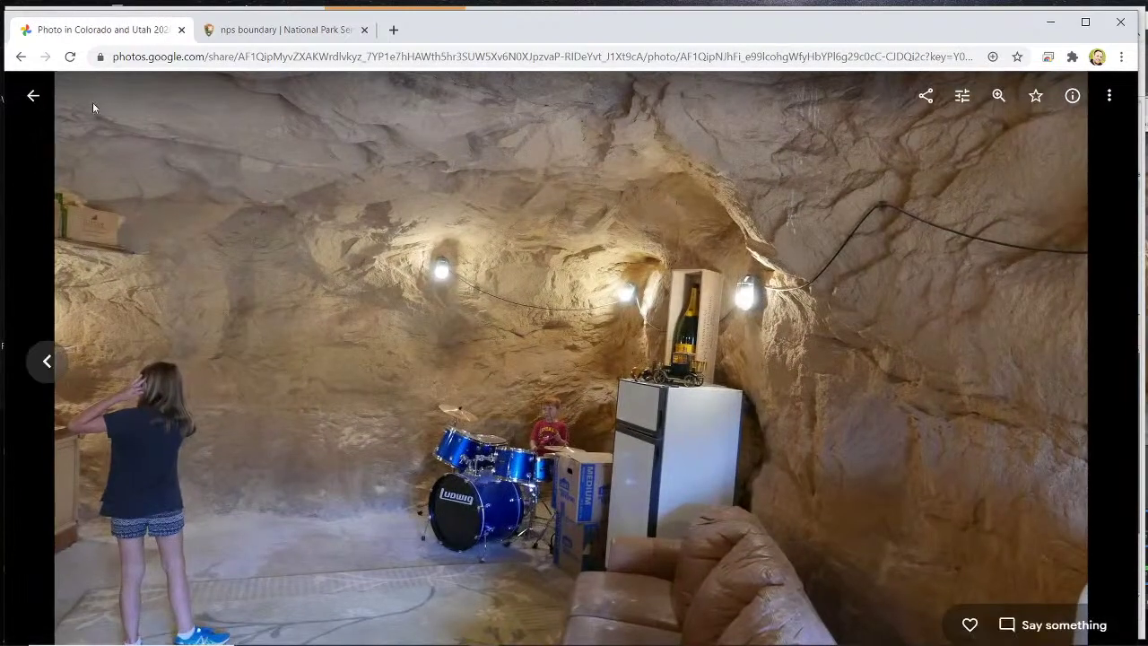
pyautogui.click(41, 107)
# View the photo of the wooden double doors built into the rock face enlarged and return to the album.
pyautogui.scroll(-5, 394, 322)
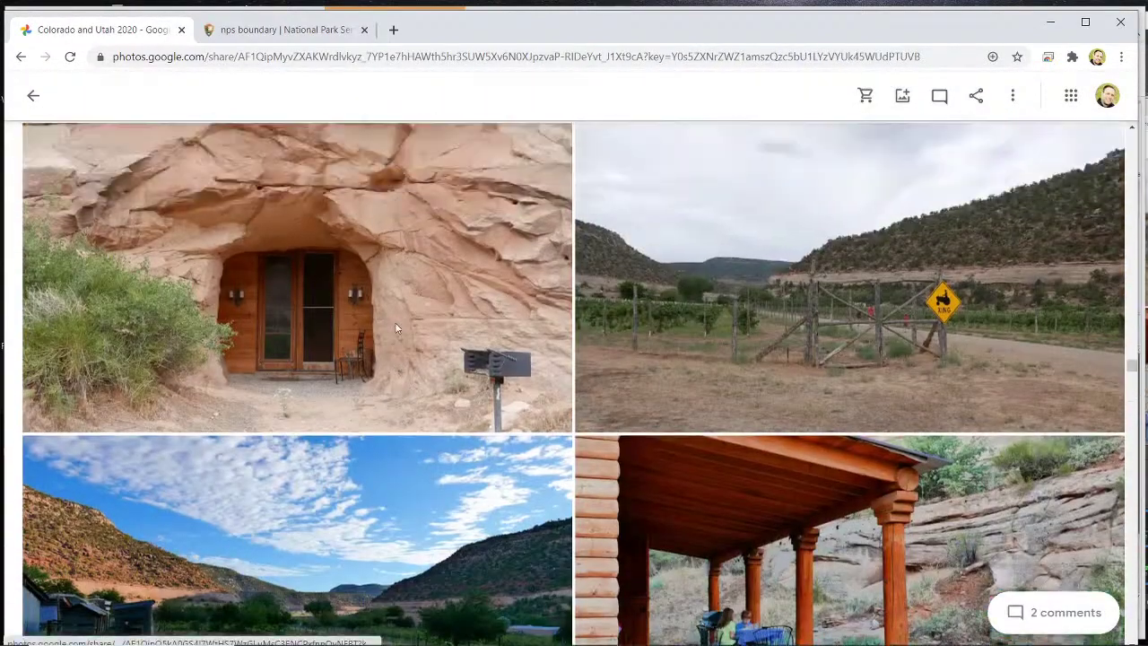
pyautogui.scroll(1, 395, 323)
pyautogui.click(395, 328)
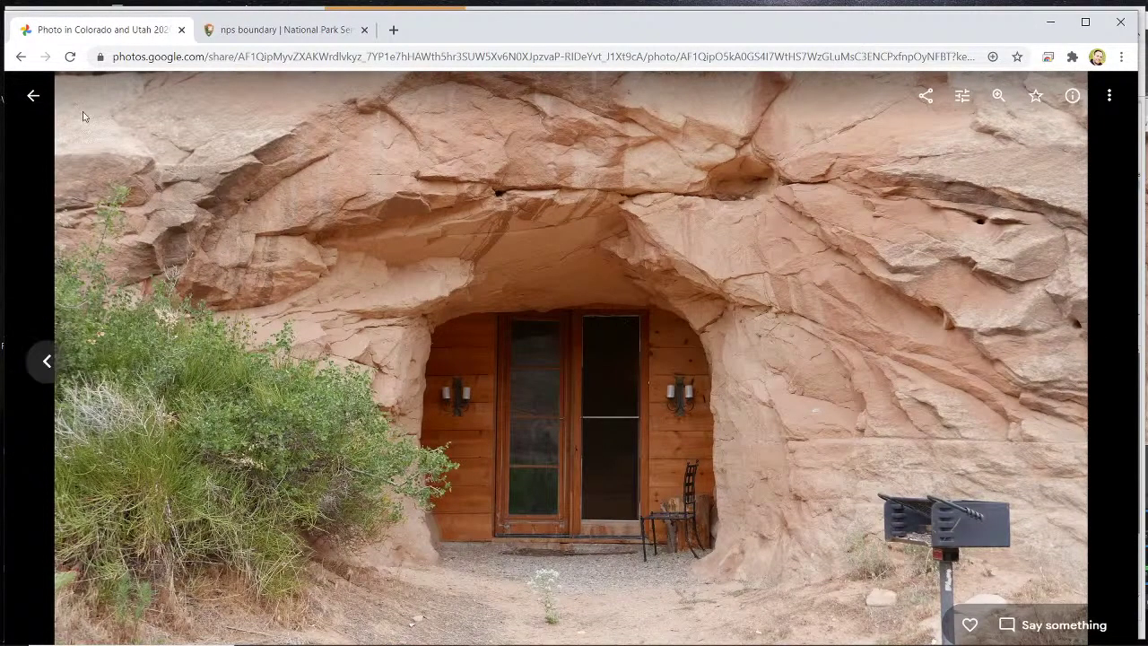
pyautogui.click(34, 99)
# View the photo of the cliff with buildings at its base enlarged, and continue through the album to the rock paintings.
pyautogui.scroll(-7, 449, 315)
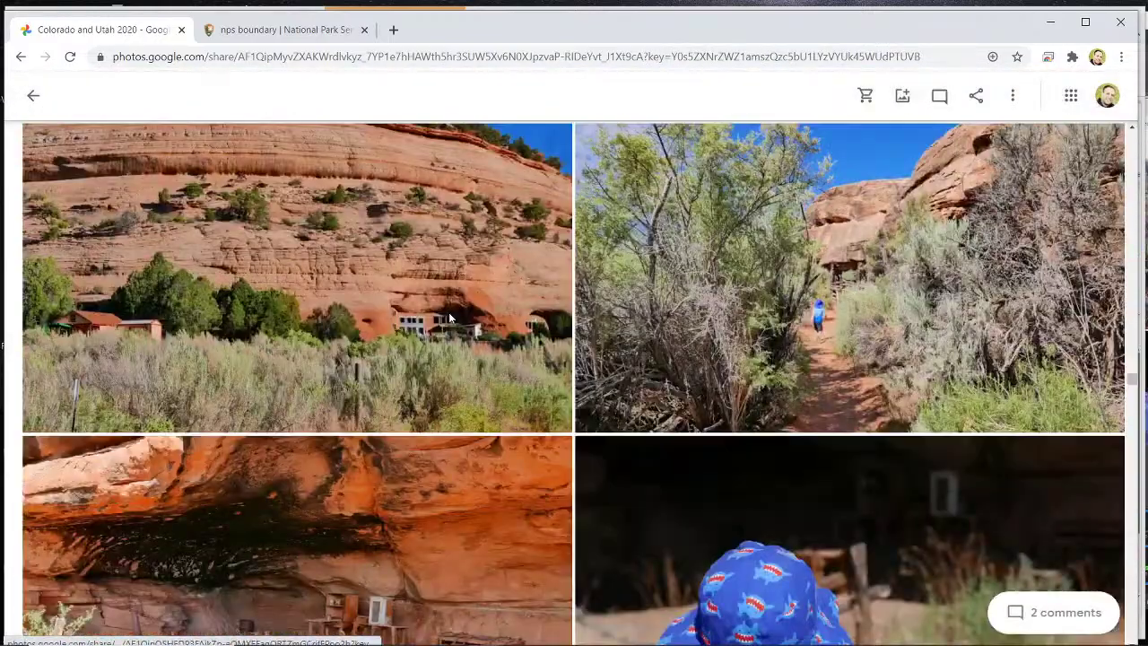
pyautogui.click(451, 318)
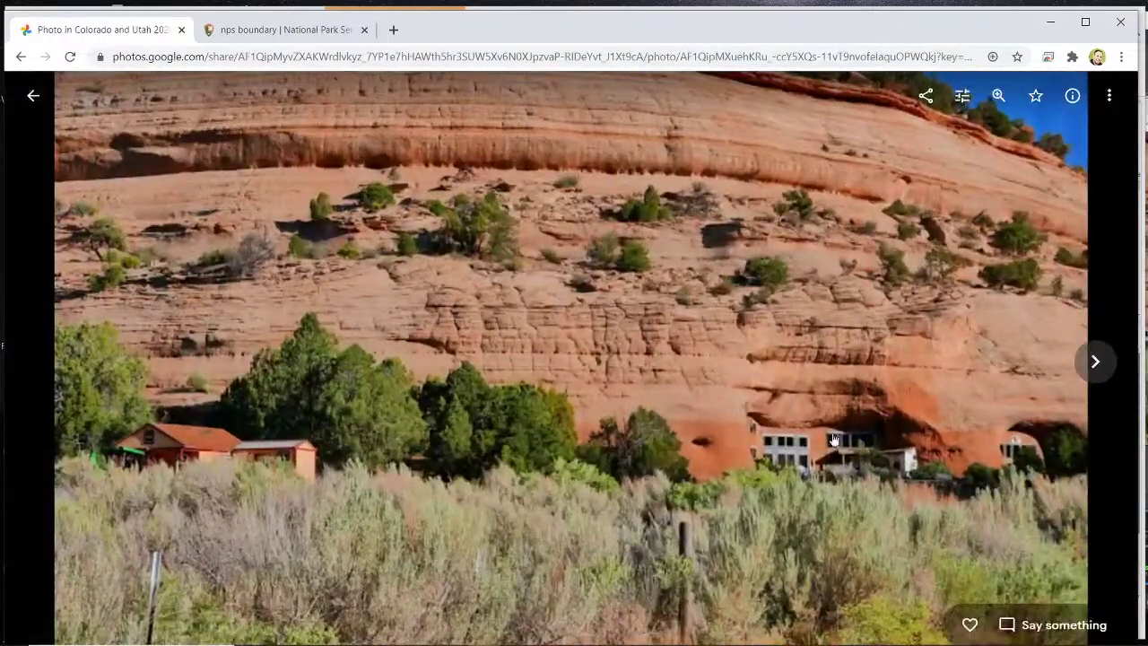
pyautogui.click(33, 98)
pyautogui.scroll(-3, 184, 193)
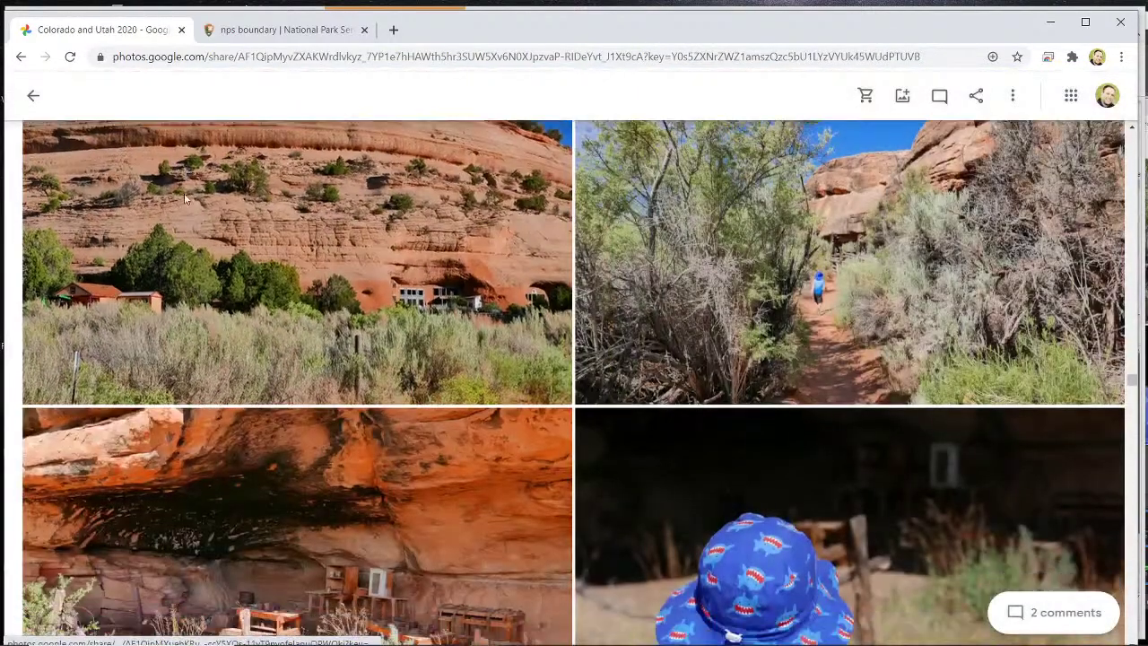
pyautogui.scroll(-3, 229, 251)
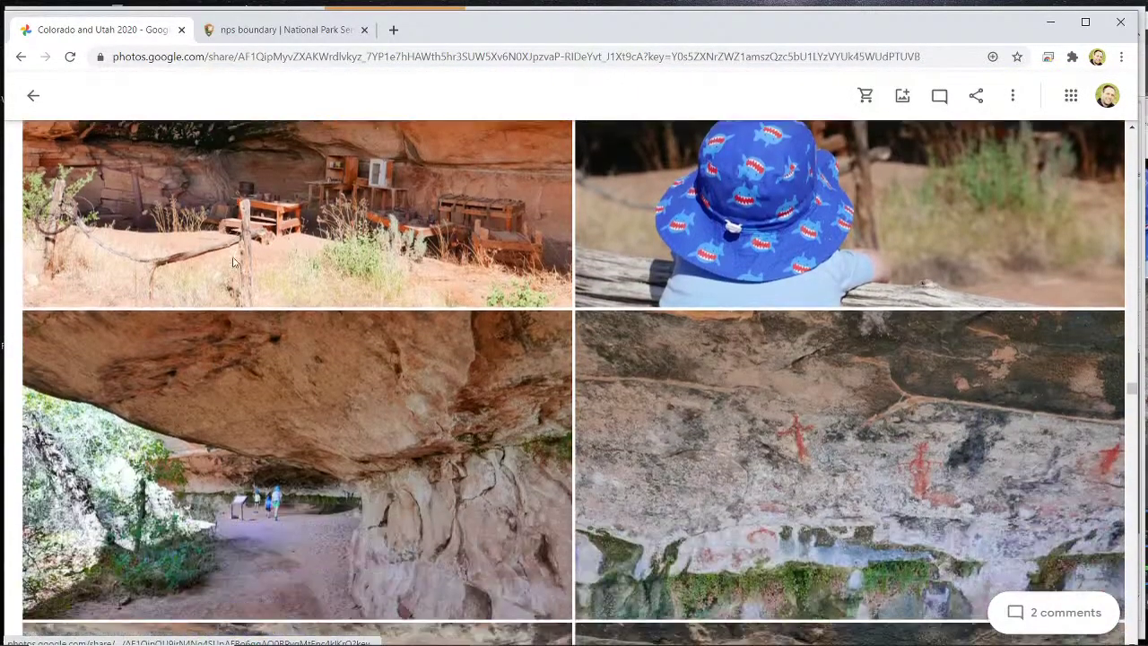
pyautogui.scroll(-2, 721, 401)
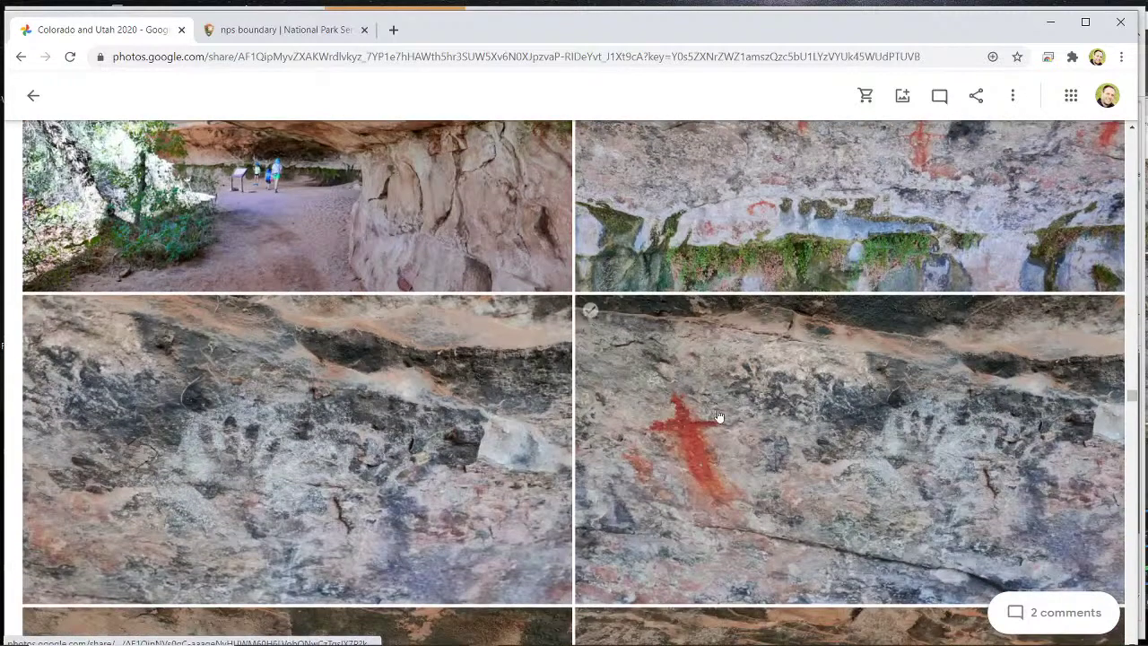
pyautogui.scroll(5, 683, 379)
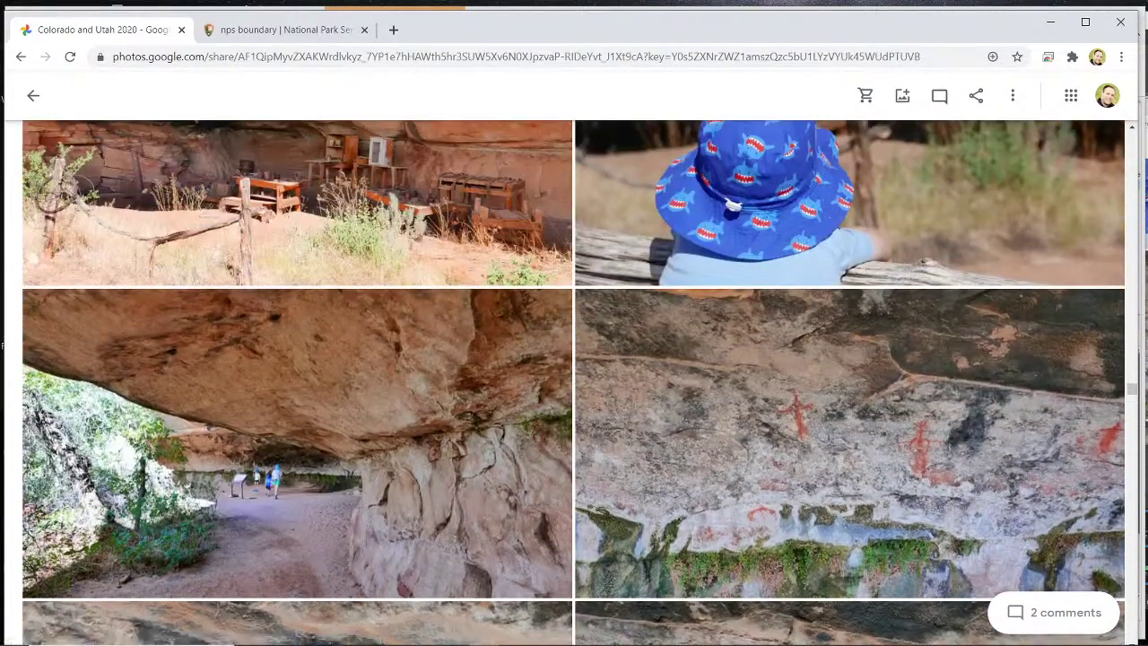
# Switch to OBS and select the Desktop scene, and back in the album view the photo of the red painted figures enlarged.
pyautogui.hotkey('alt', 'Tab')
pyautogui.click(777, 540)
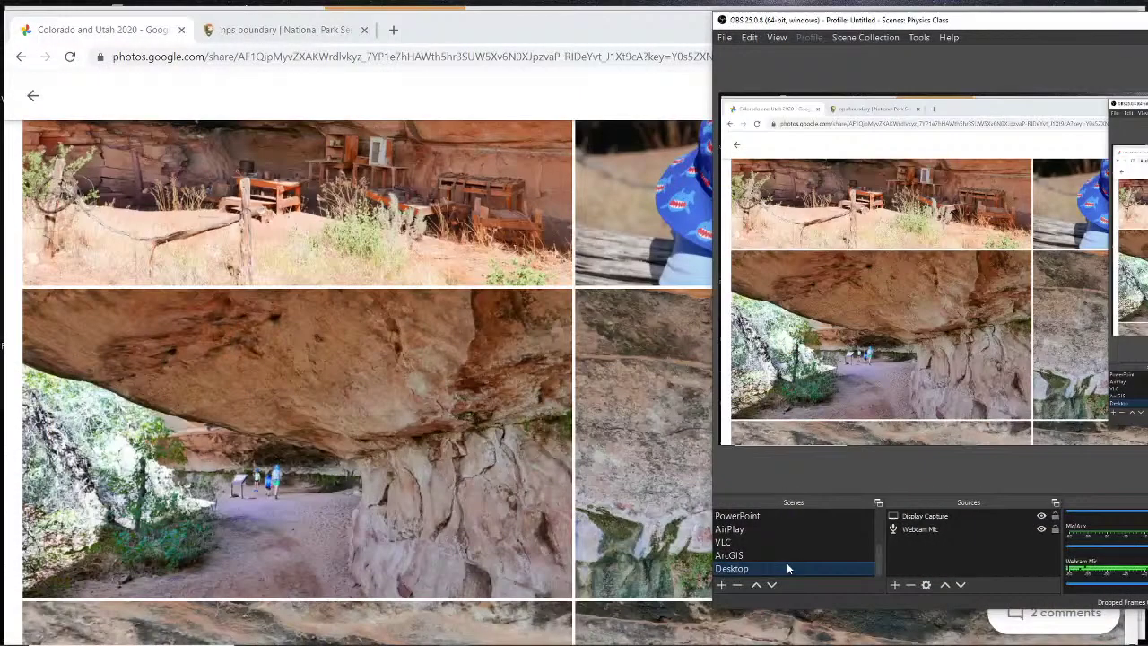
pyautogui.click(586, 530)
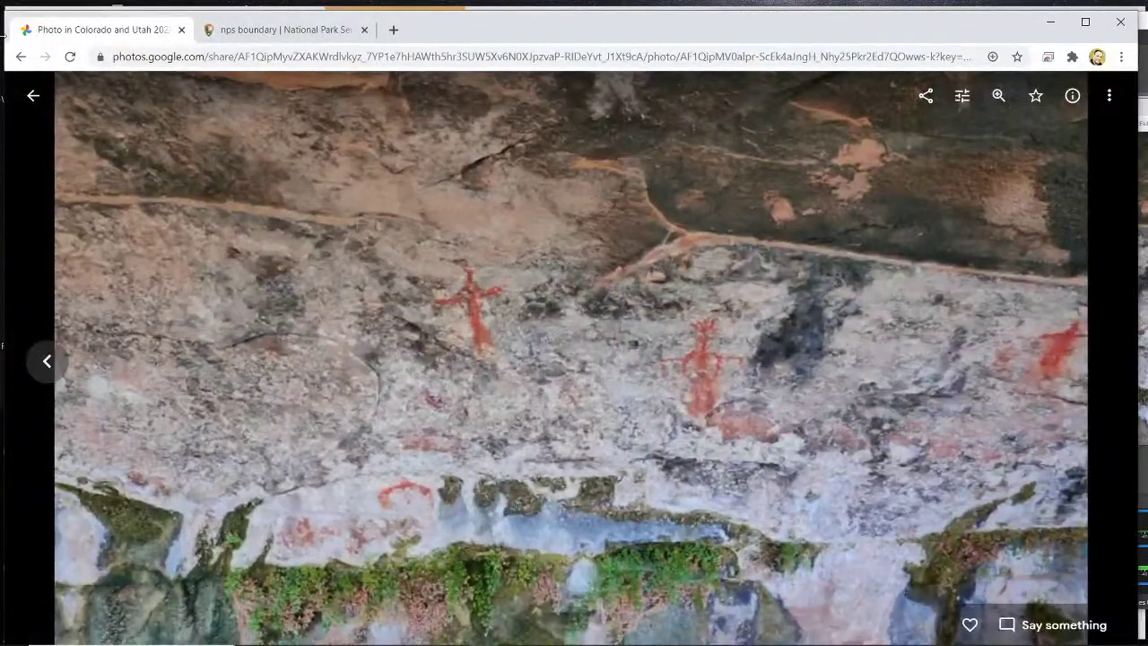
pyautogui.click(33, 96)
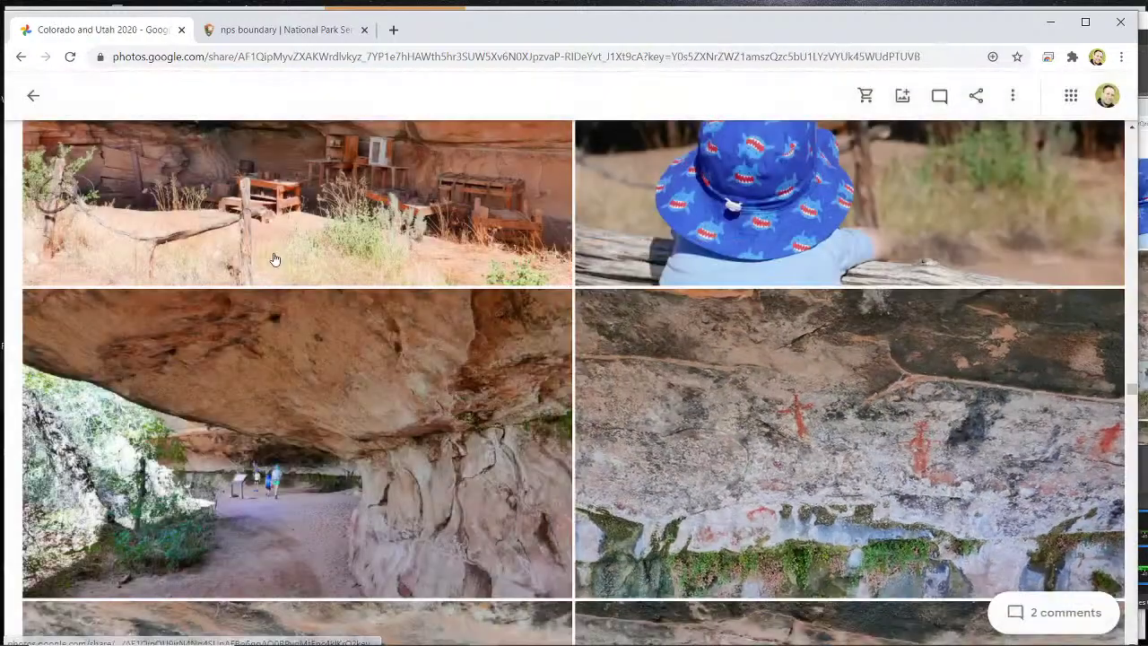
# View the rock painting with the red cross and pale handprint enlarged, and continue through the album to the red handprints.
pyautogui.scroll(-7, 275, 260)
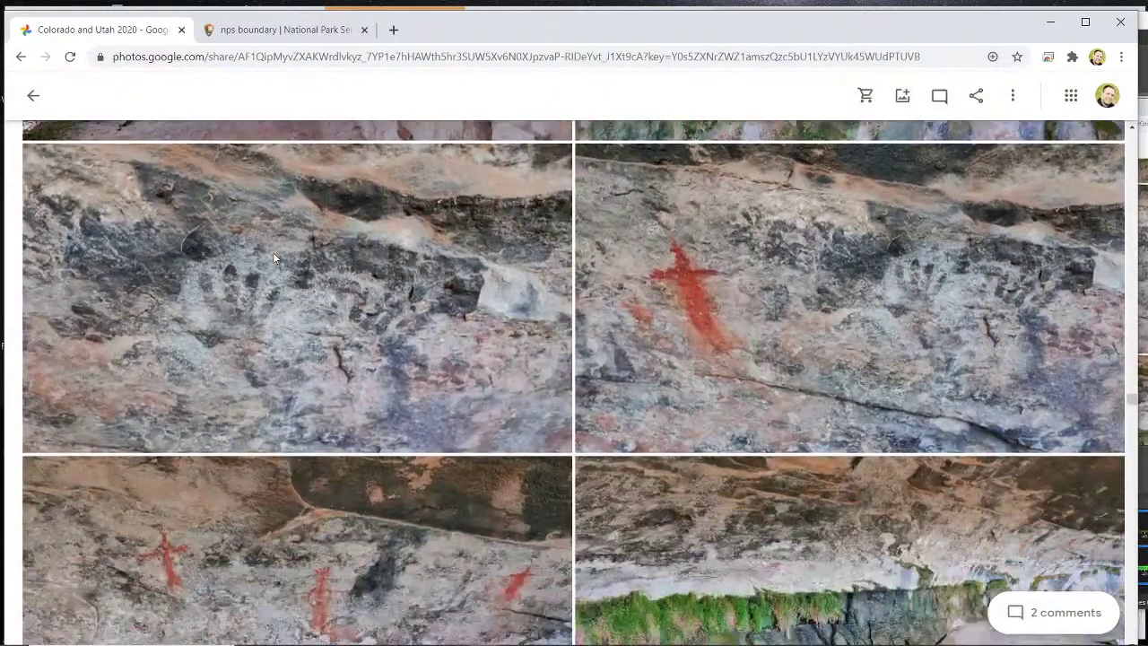
pyautogui.scroll(1, 279, 259)
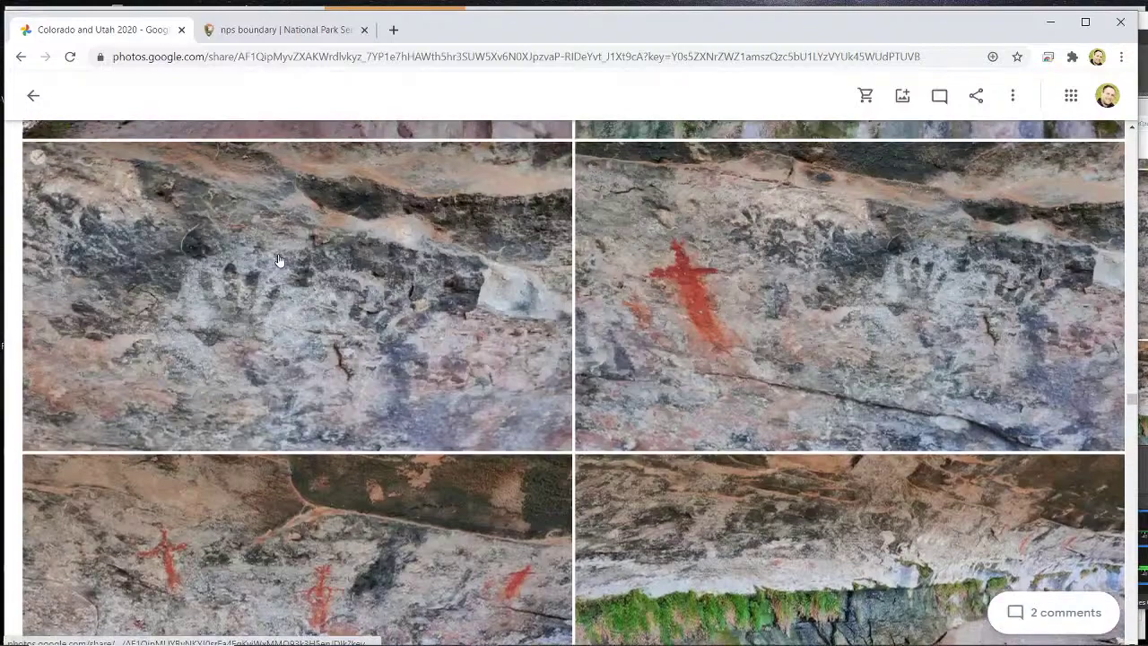
pyautogui.click(905, 313)
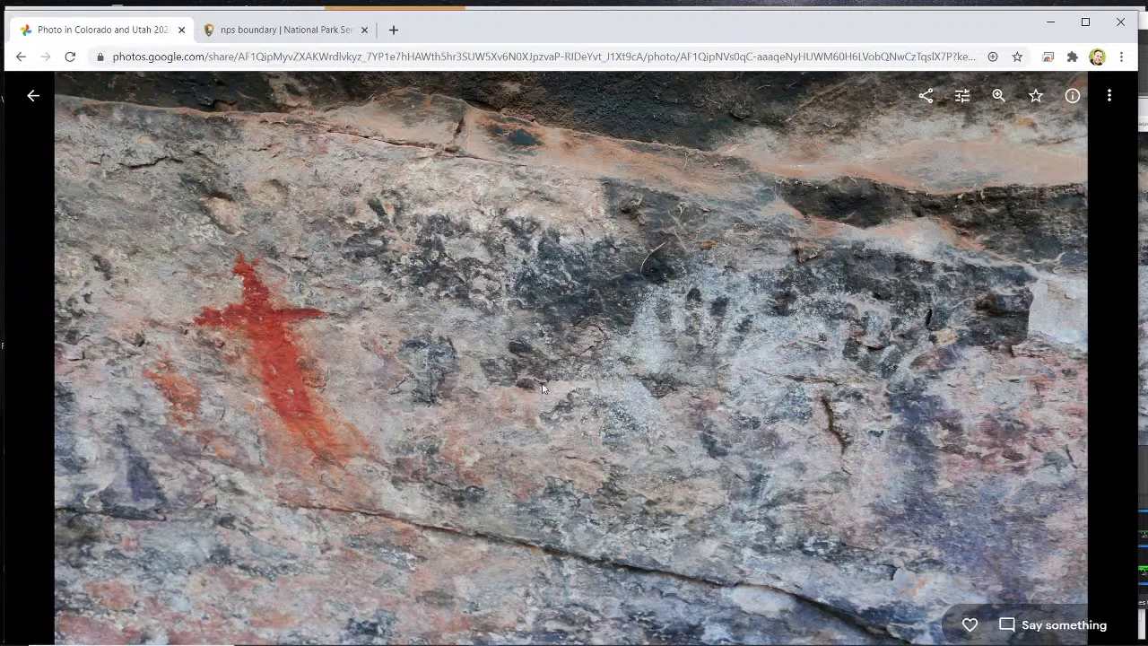
pyautogui.click(32, 93)
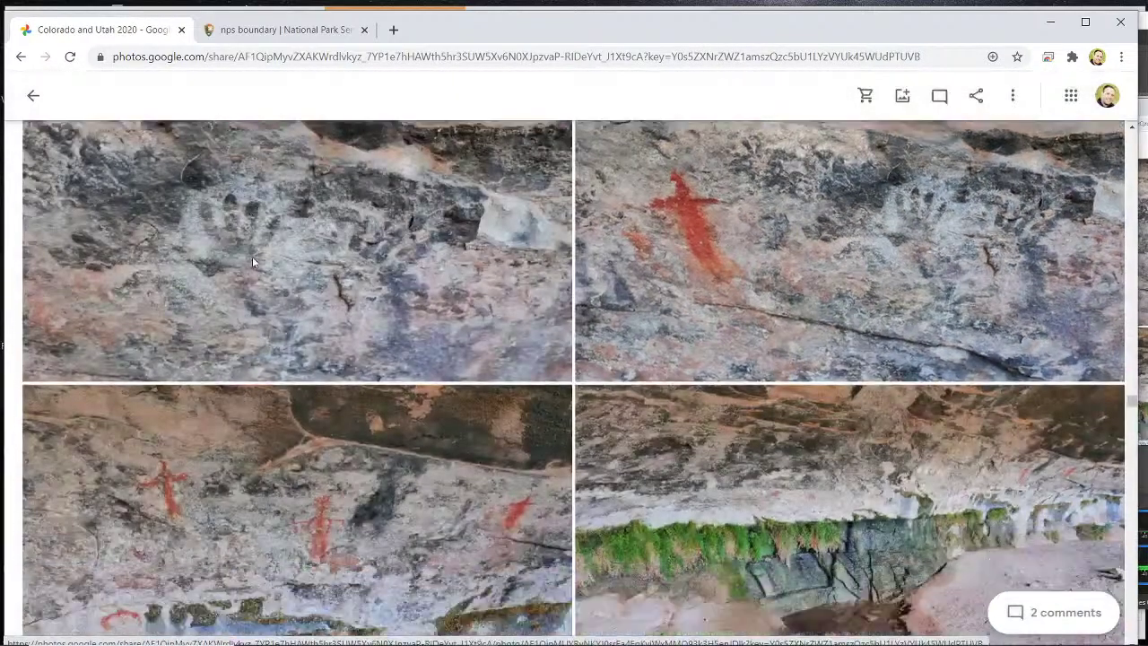
pyautogui.scroll(-15, 253, 262)
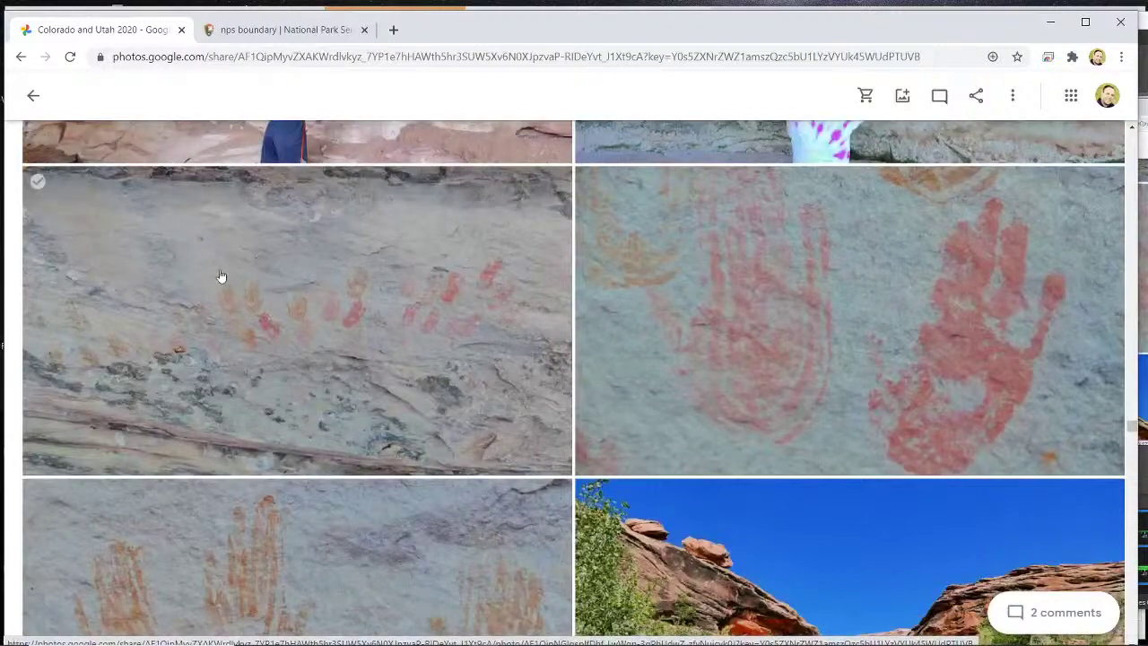
# View the distant and close-up red handprint photos enlarged, and return to the album.
pyautogui.click(221, 276)
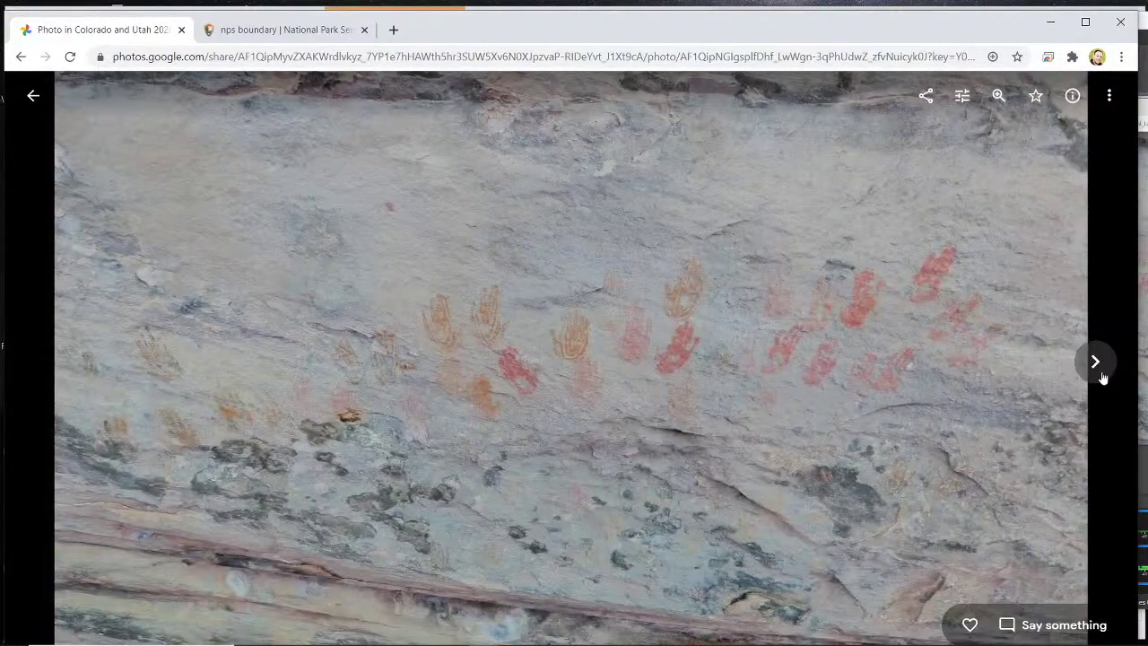
pyautogui.click(1095, 362)
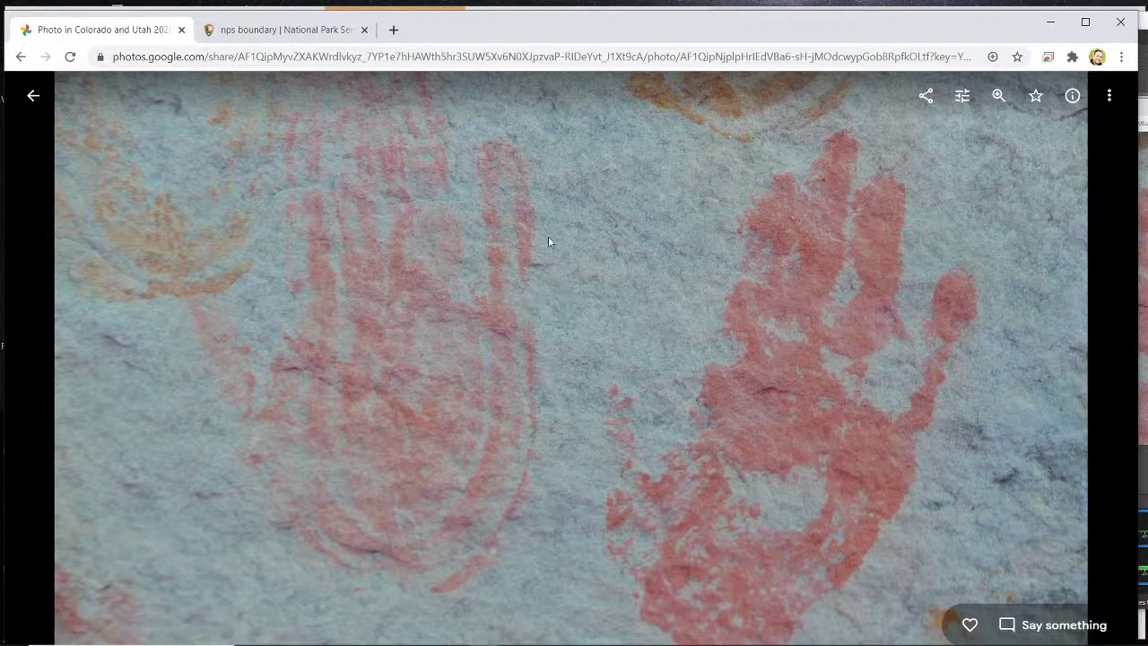
pyautogui.click(34, 95)
# Continue through the album to the desert panorama with rock spires on the horizon and view it enlarged.
pyautogui.scroll(-5, 206, 207)
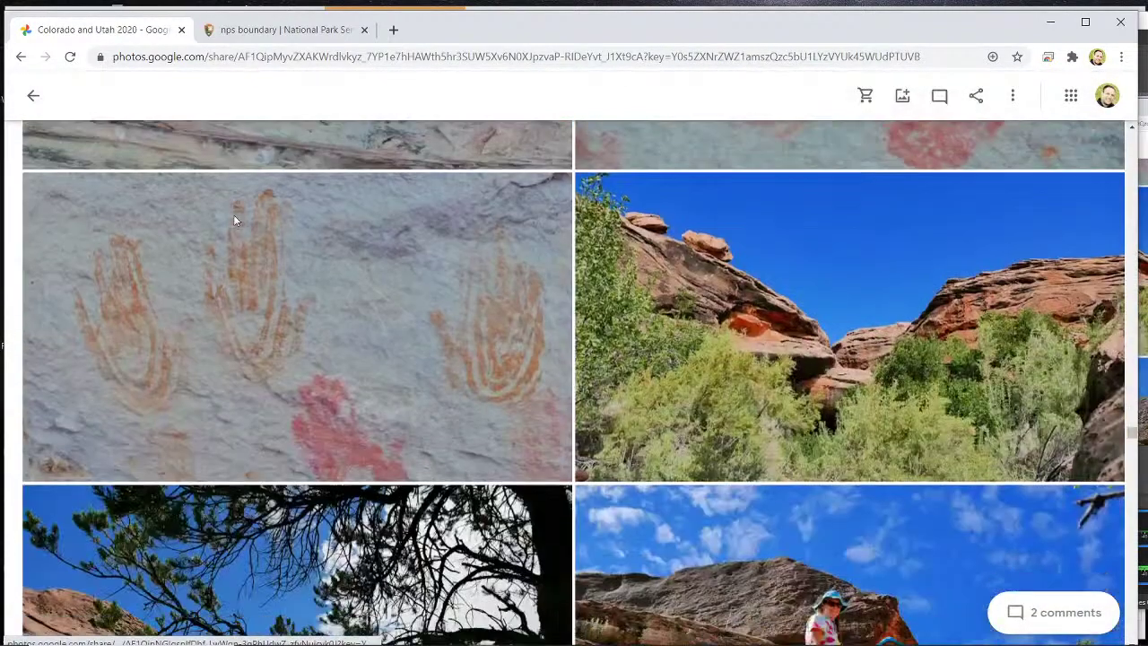
pyautogui.scroll(-3, 242, 217)
pyautogui.scroll(-6, 247, 223)
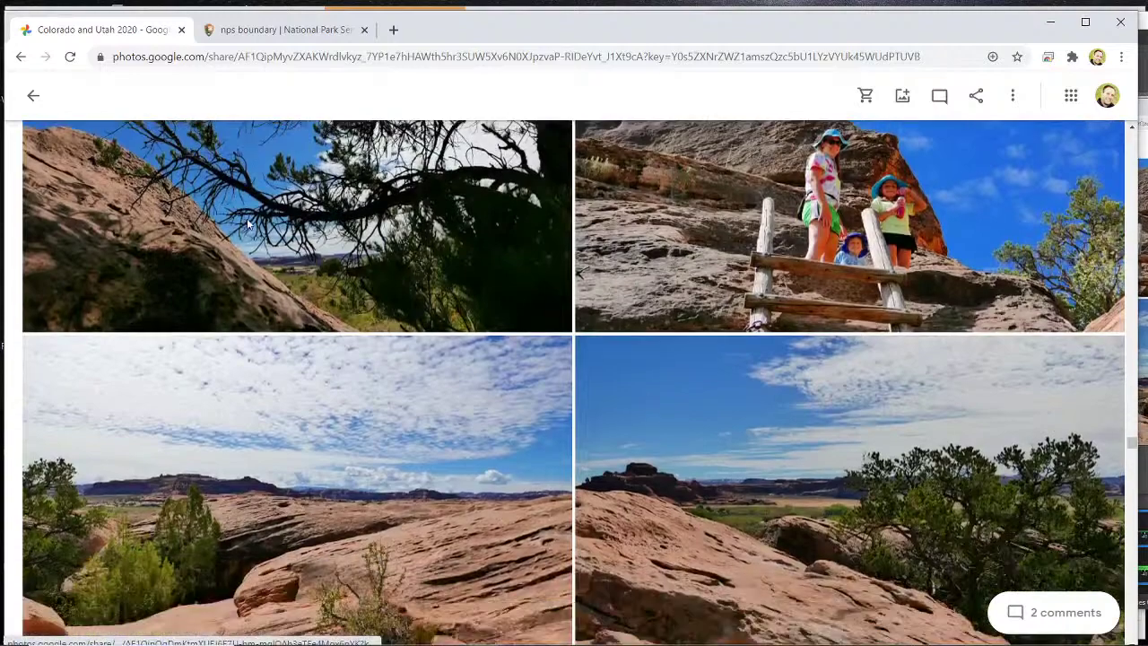
pyautogui.scroll(-3, 239, 236)
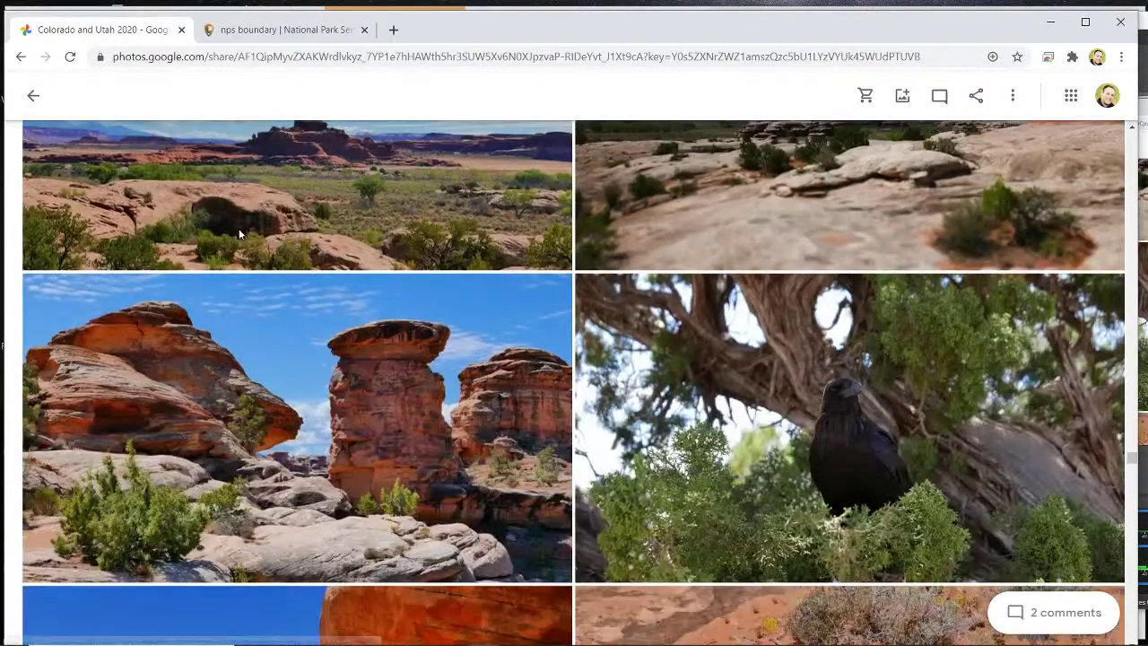
pyautogui.scroll(-3, 239, 232)
pyautogui.scroll(-8, 240, 235)
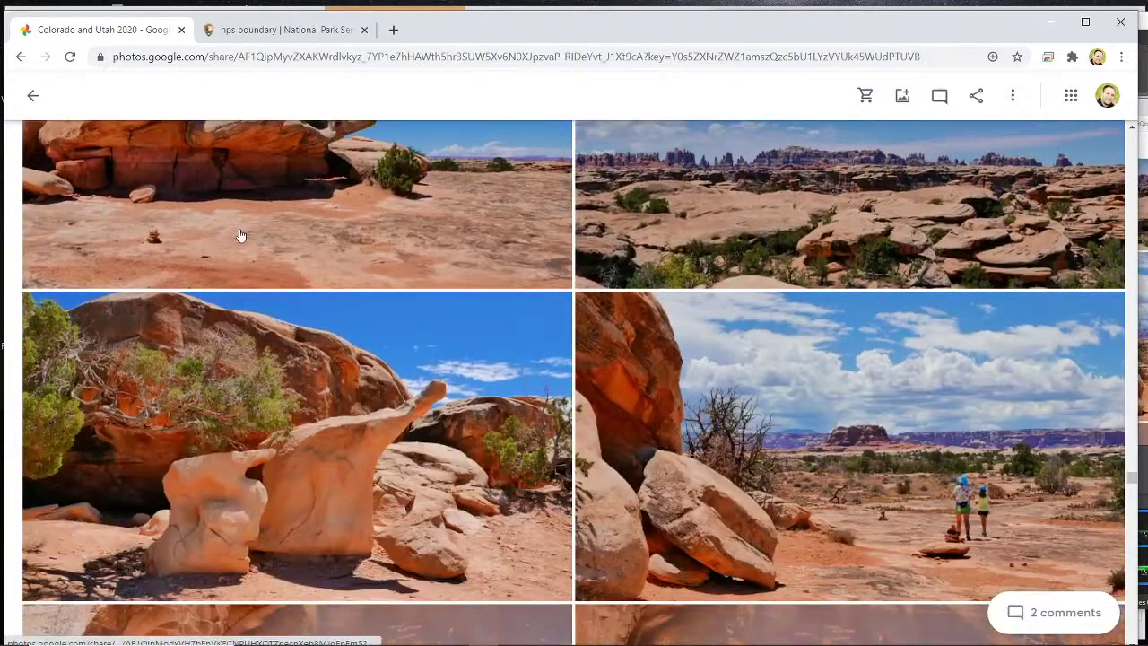
pyautogui.scroll(1, 239, 228)
pyautogui.click(783, 261)
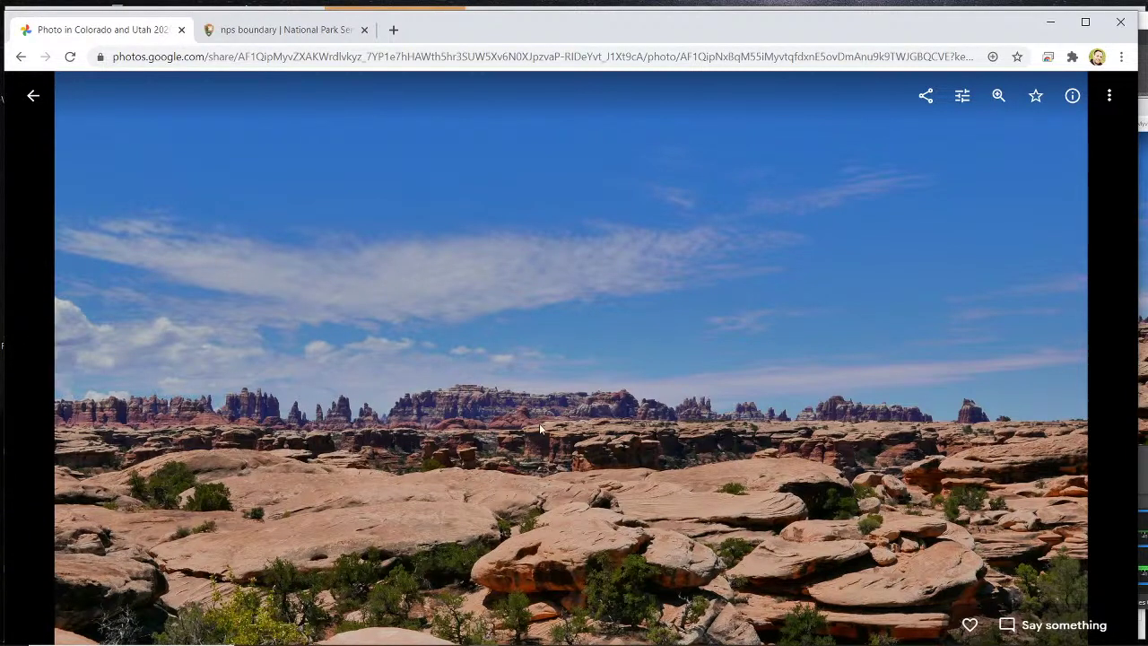
# View the overhanging boulder, the twisted sandstone formation and the two hikers beside the cairn enlarged.
pyautogui.click(49, 364)
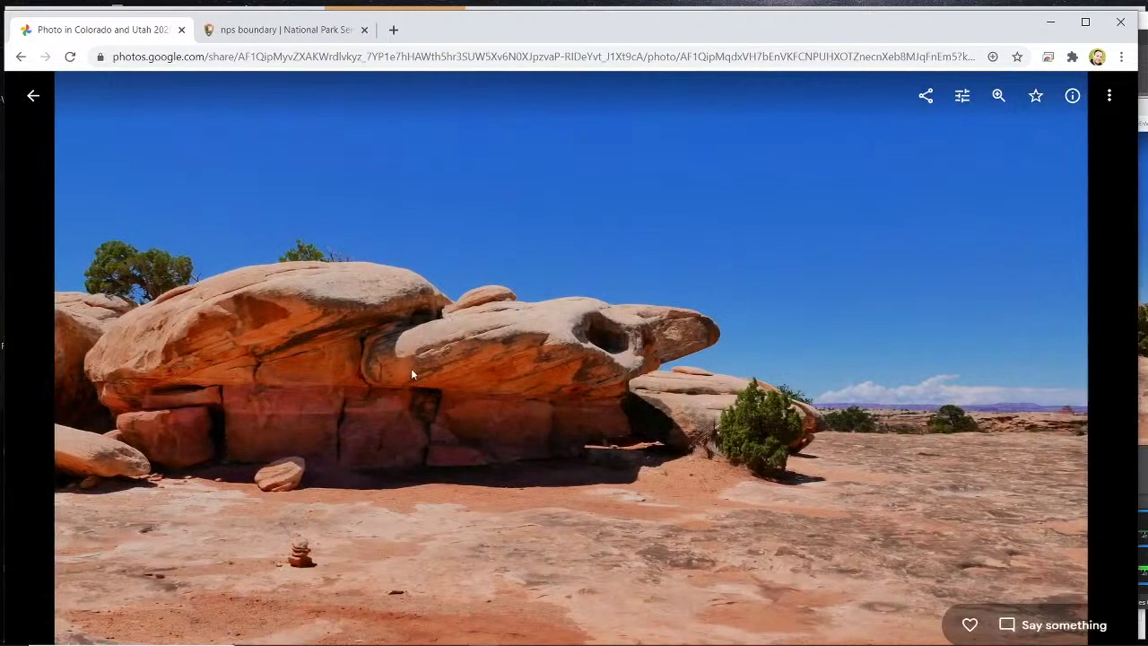
pyautogui.click(1095, 363)
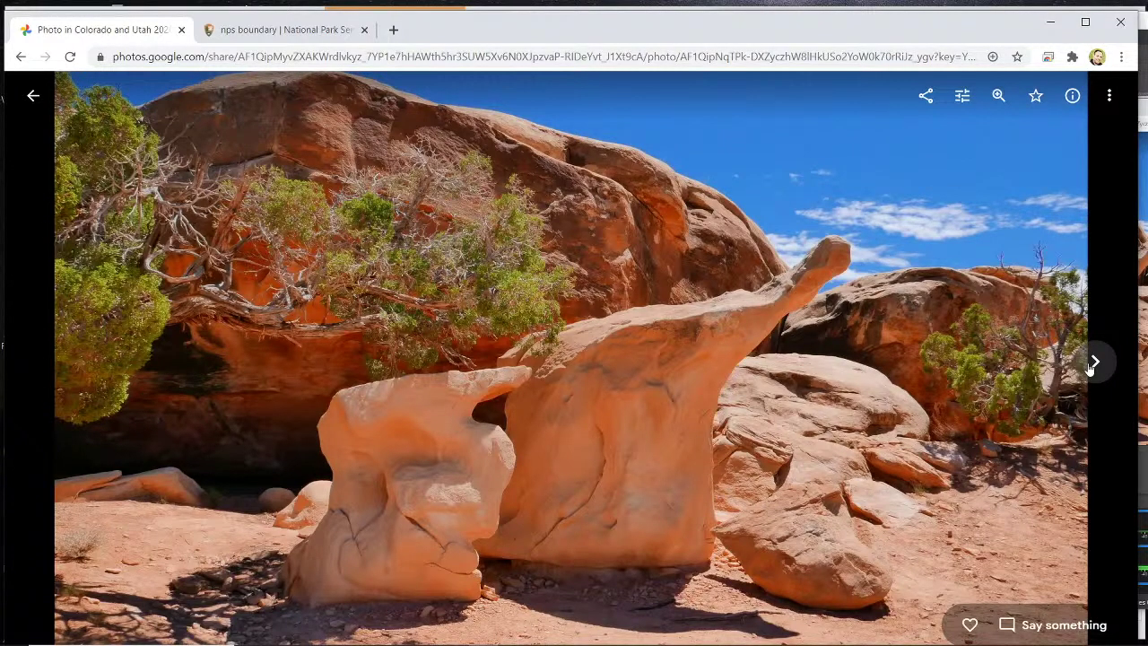
pyautogui.click(1093, 363)
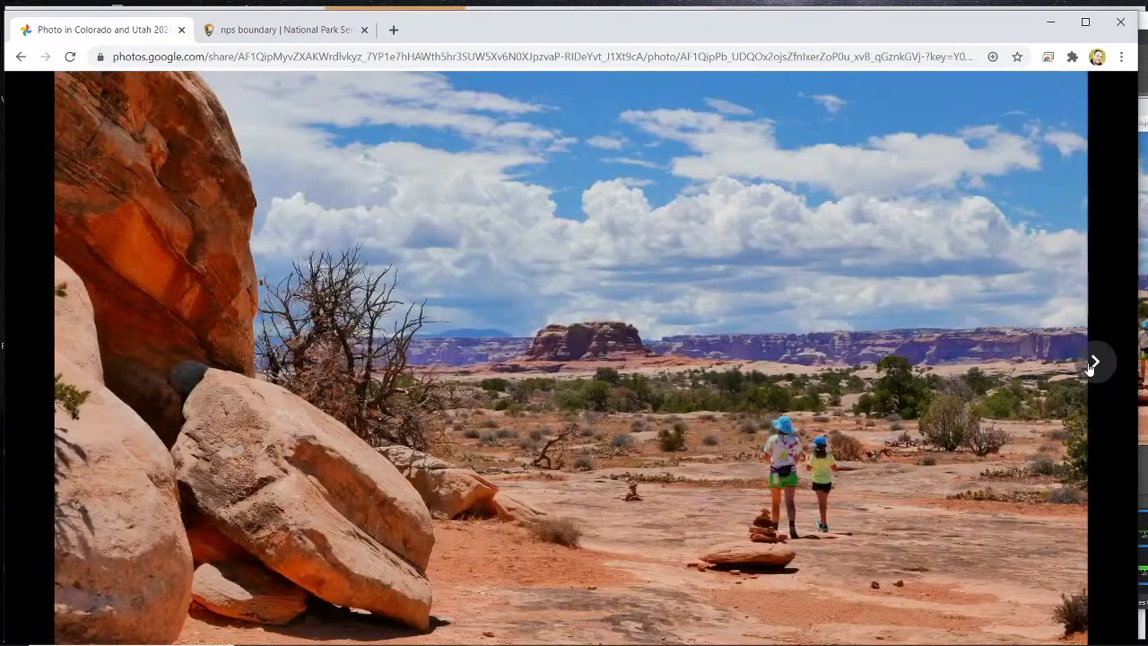
# View the series of petroglyph photos enlarged, from the full rock panel through the wheel and animal close-ups to the carvings behind white flowers.
pyautogui.click(1093, 363)
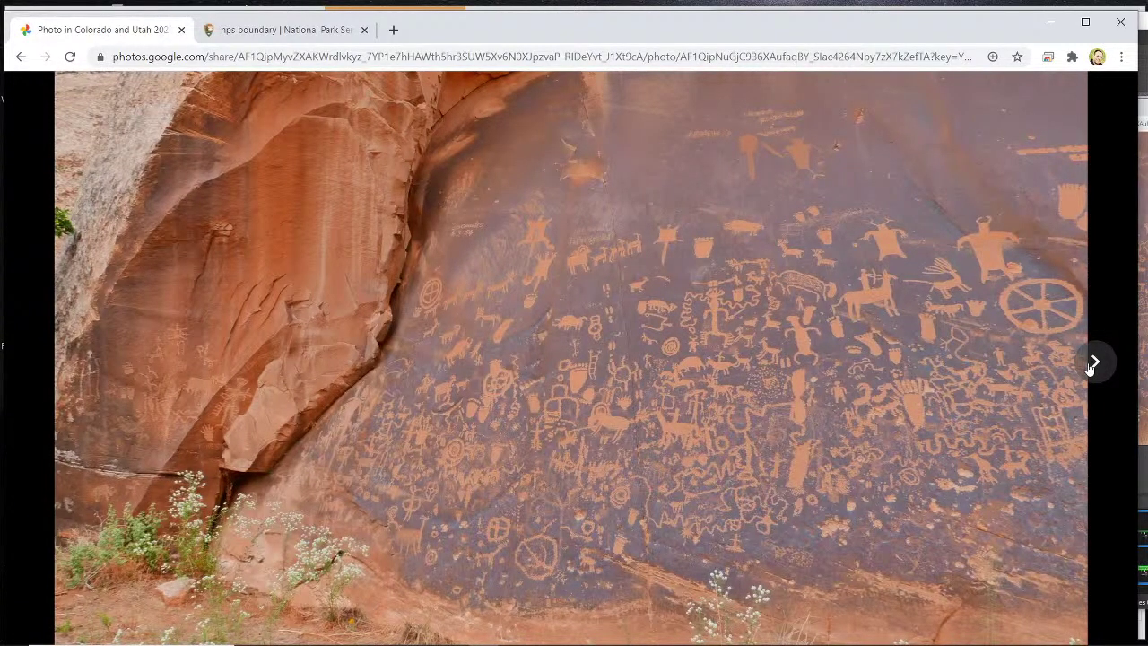
pyautogui.click(1091, 364)
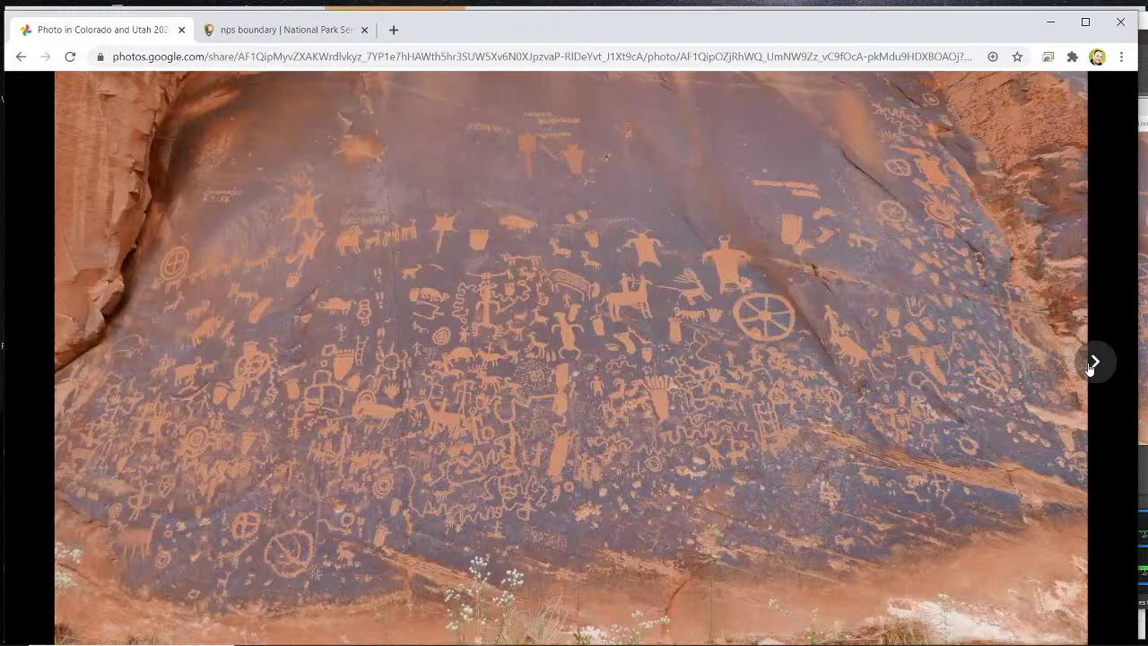
pyautogui.click(1091, 363)
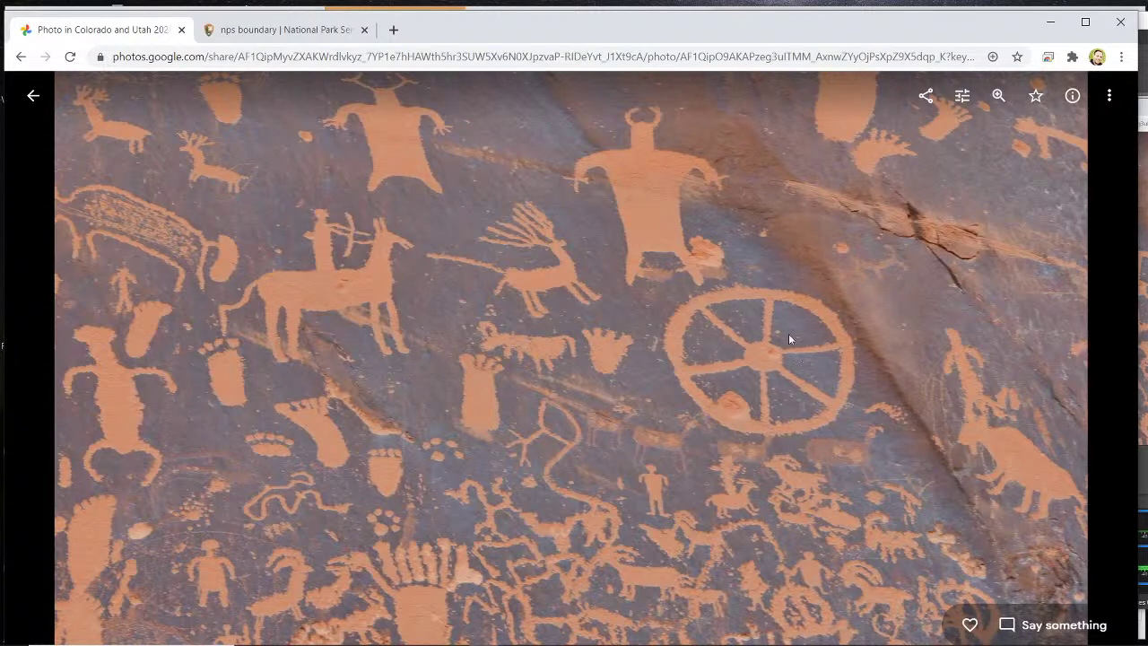
pyautogui.click(1092, 364)
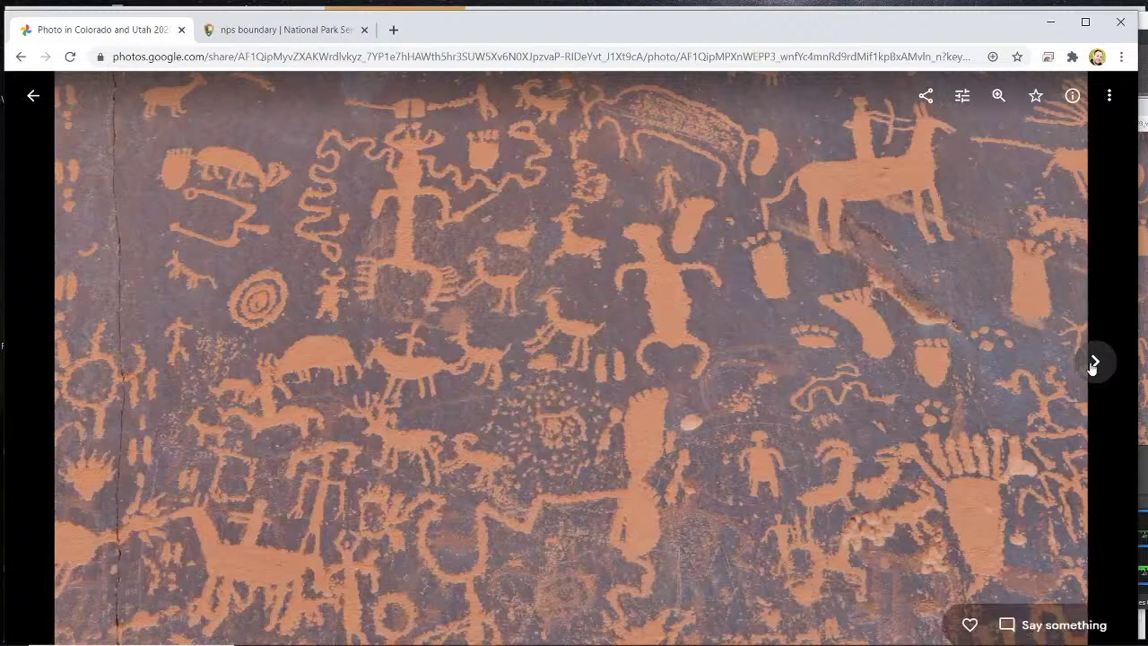
pyautogui.click(1093, 364)
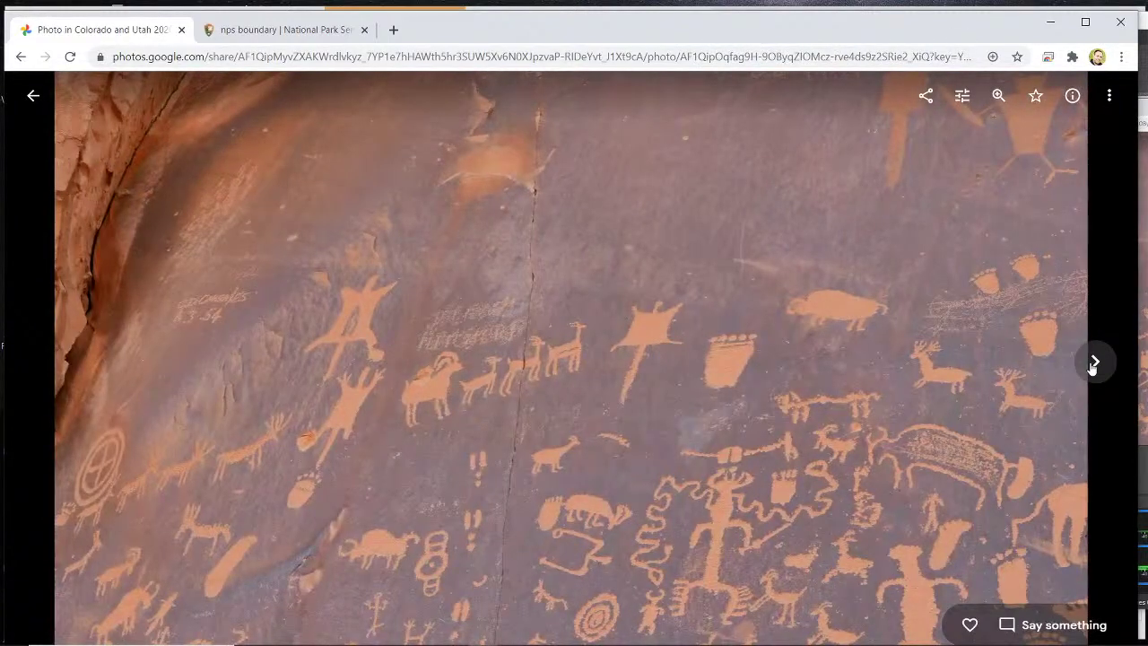
pyautogui.click(1092, 364)
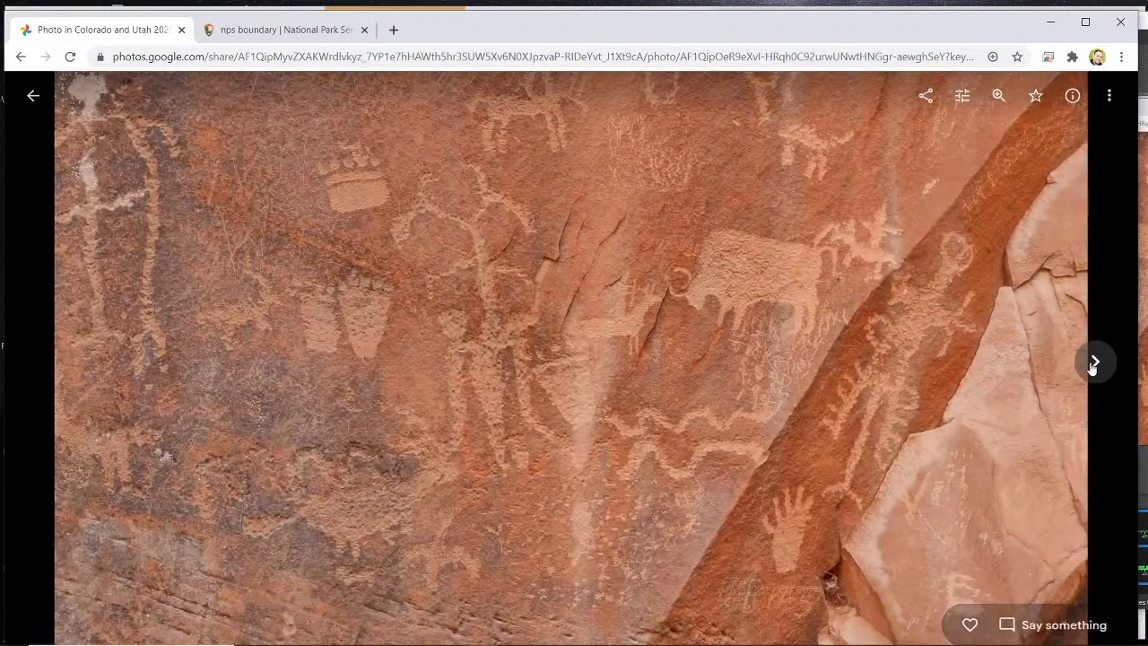
pyautogui.click(1093, 365)
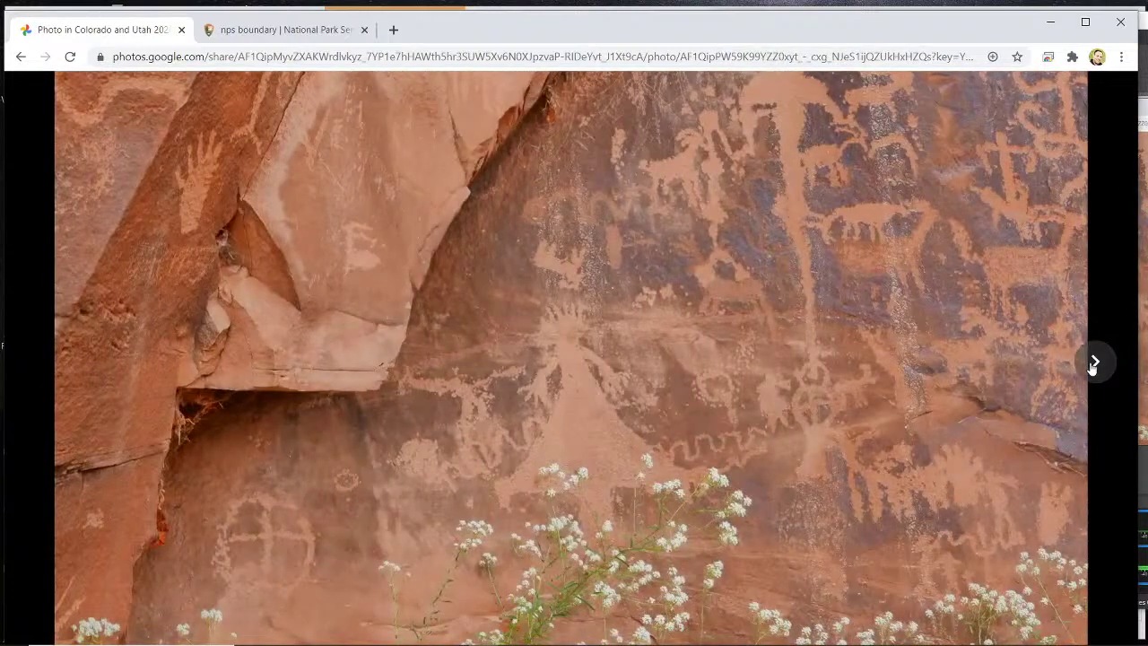
# View the Three Kiva Pueblo photos through to the ruin walls, and go back to the kiva interior.
pyautogui.click(1092, 364)
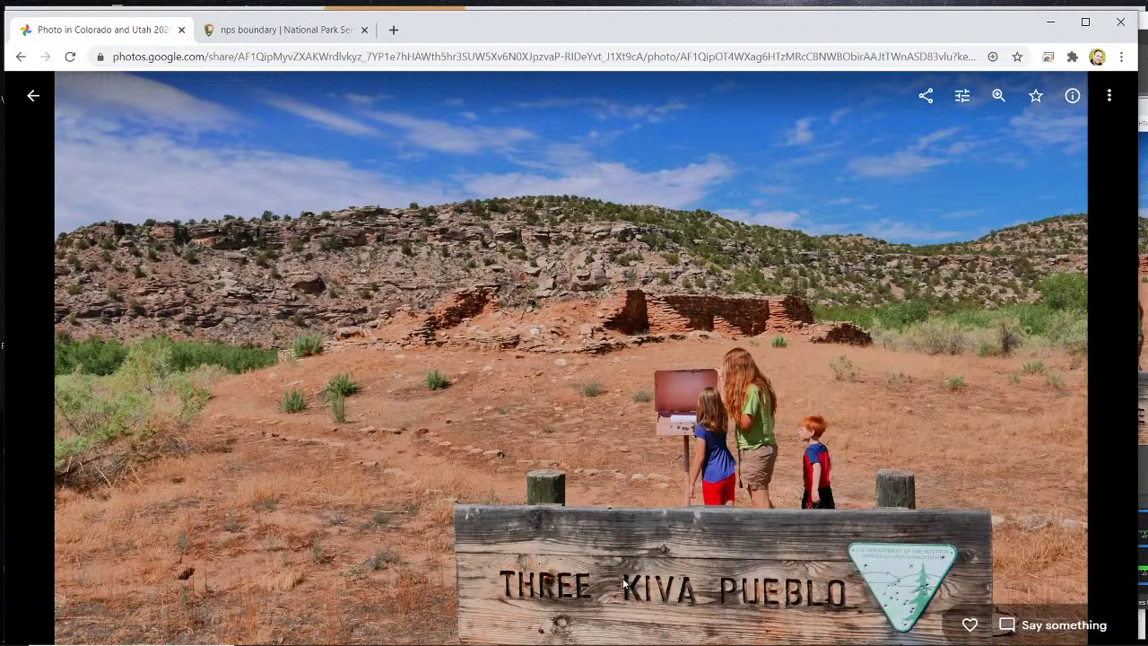
pyautogui.click(1092, 363)
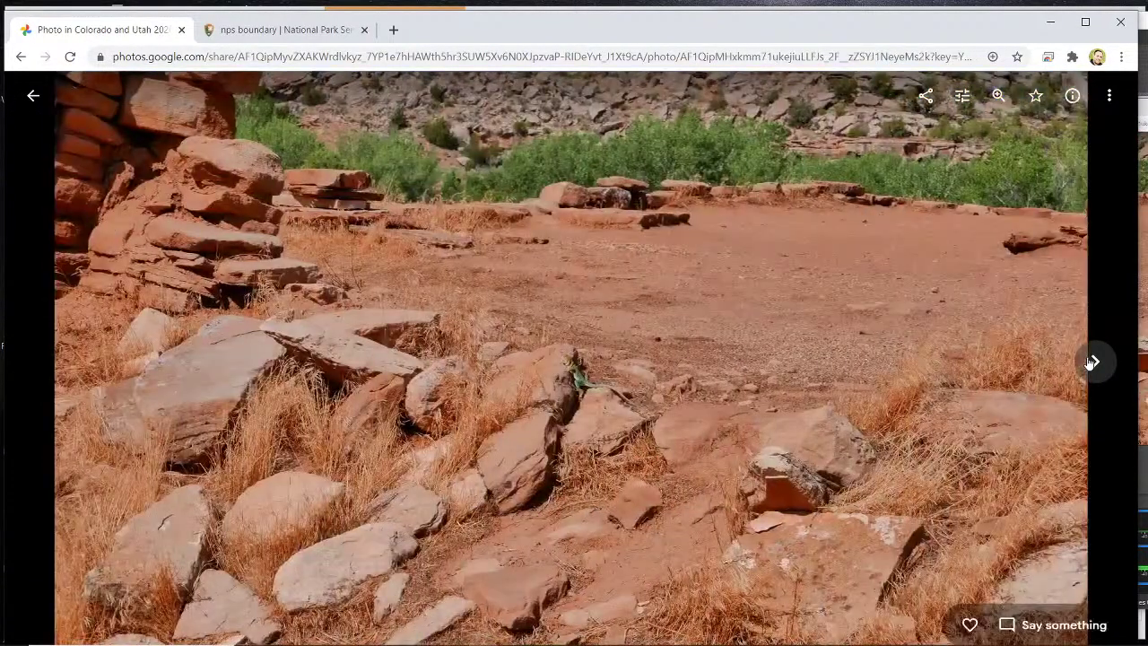
pyautogui.click(1092, 363)
pyautogui.click(1092, 362)
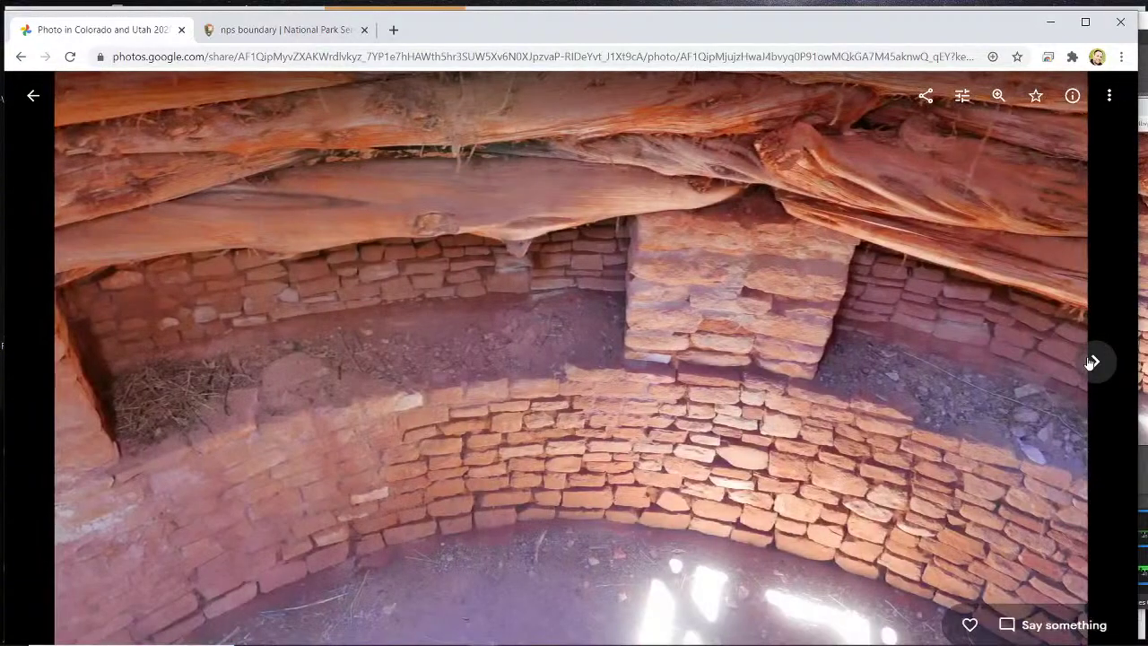
pyautogui.click(1091, 363)
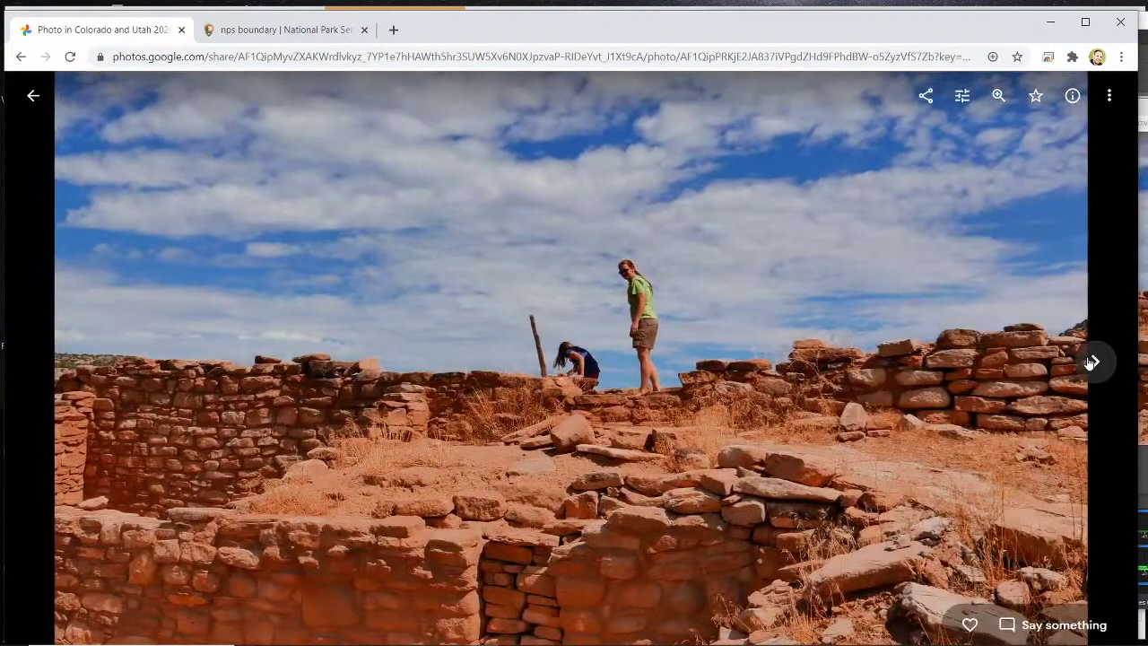
pyautogui.click(39, 370)
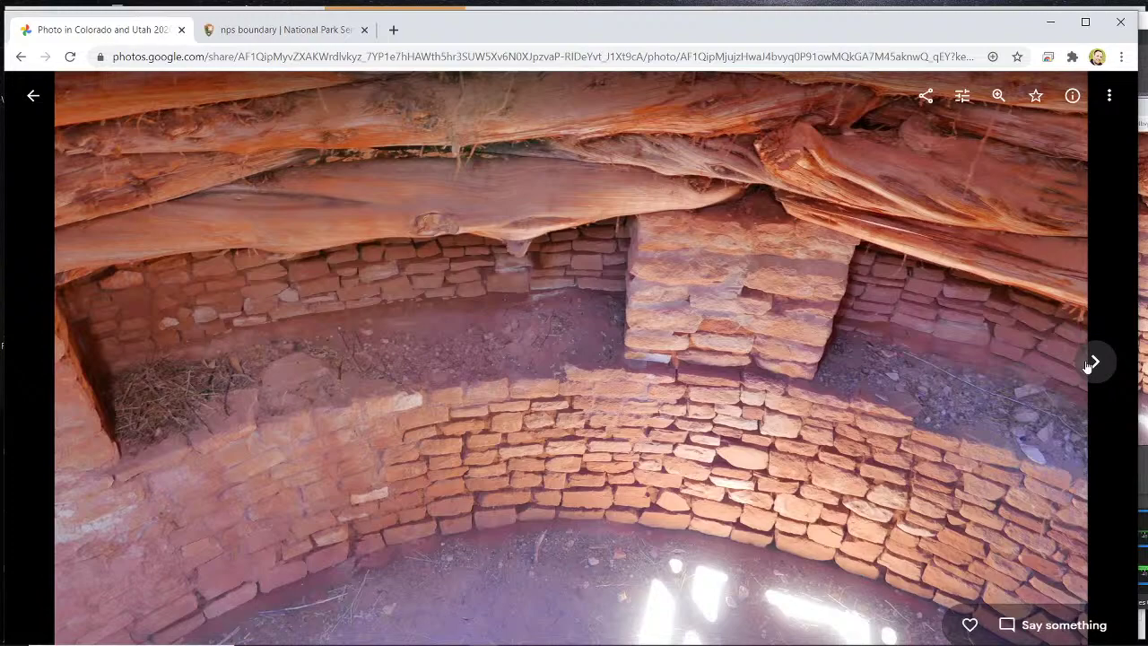
# Continue through the enlarged photos past the green lizard and the canyon towers to the roofed stone ruin.
pyautogui.click(1088, 363)
pyautogui.click(1088, 363)
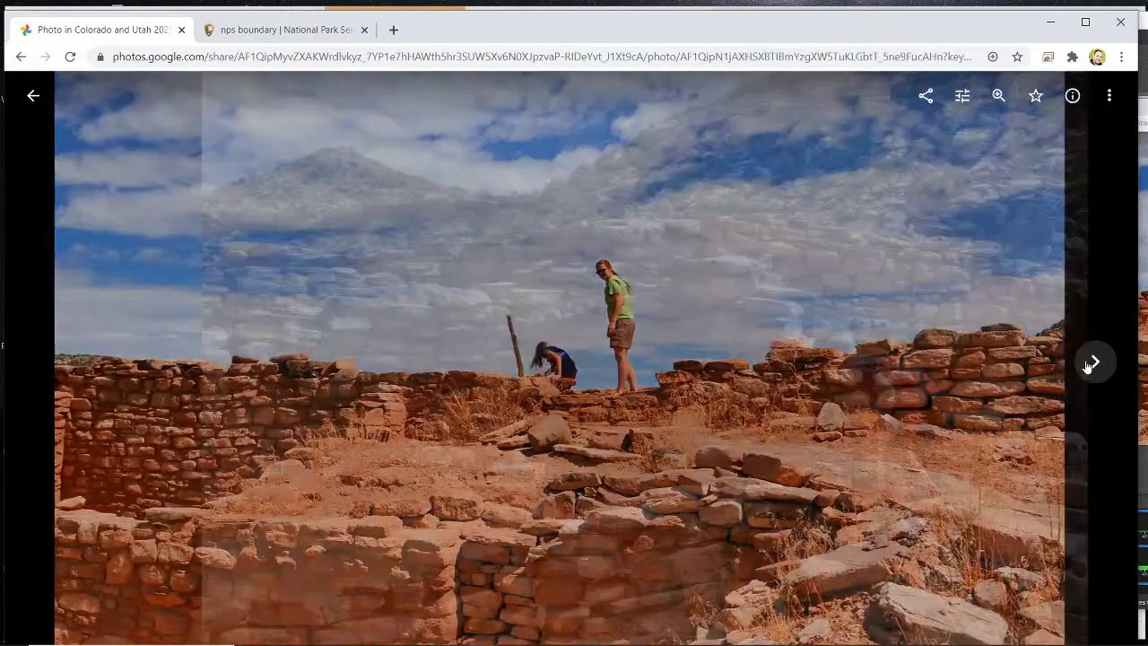
pyautogui.click(1088, 363)
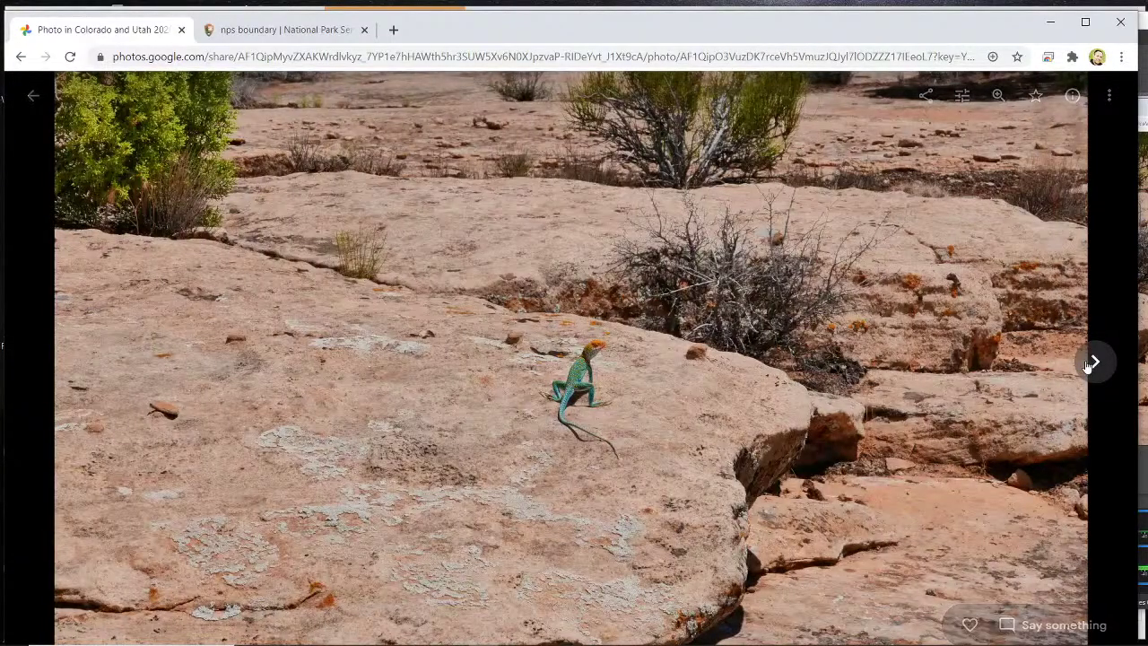
pyautogui.click(1088, 363)
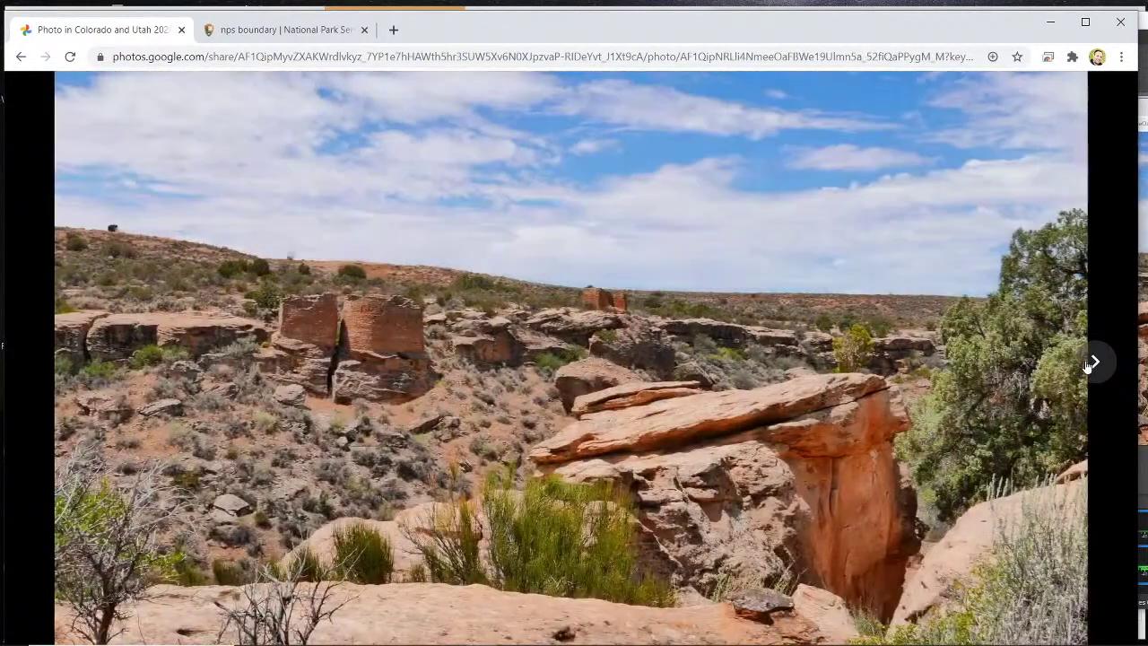
pyautogui.click(1088, 364)
pyautogui.click(1088, 364)
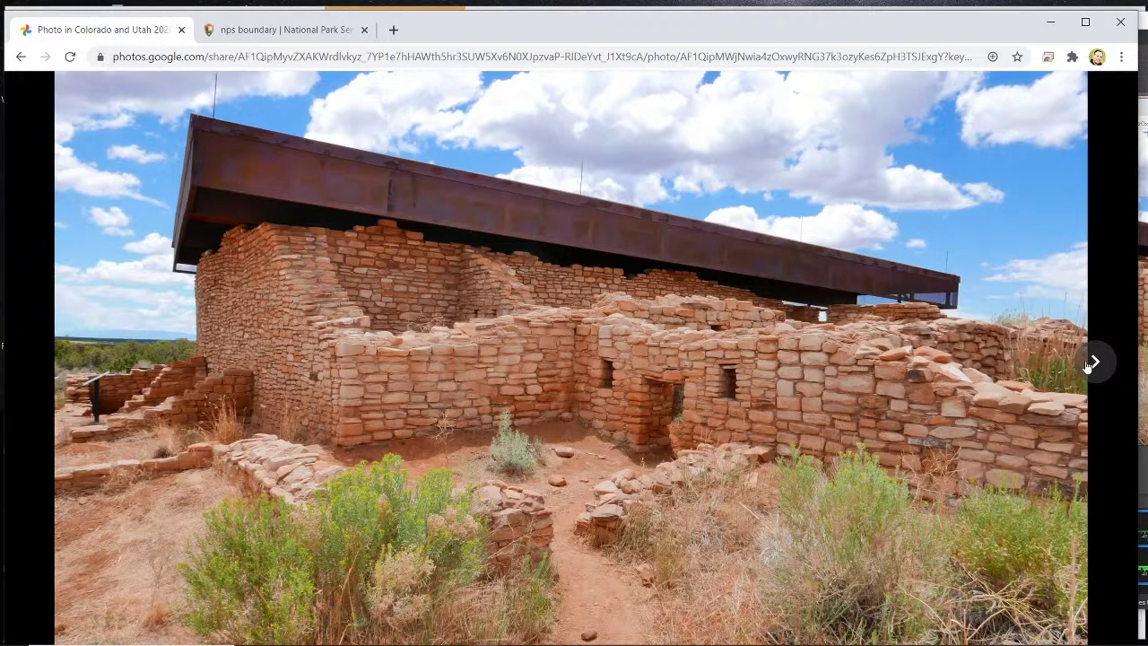
# View the large cliff dwelling under the rock overhang in the wide and close-up photos.
pyautogui.click(1088, 364)
pyautogui.click(1088, 364)
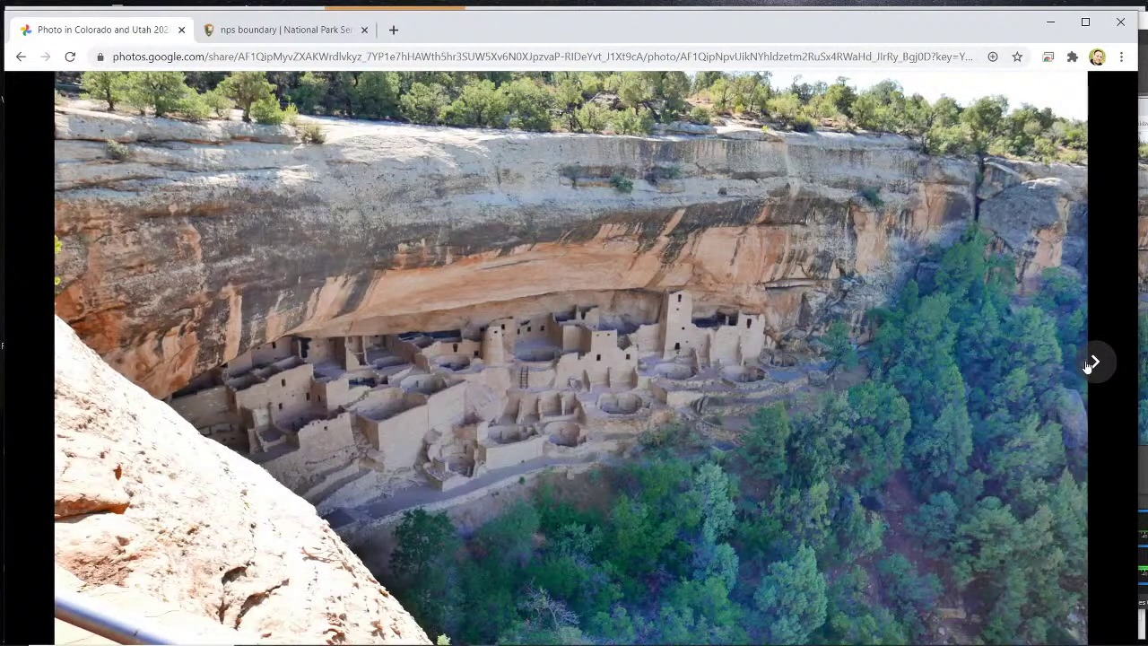
pyautogui.click(1088, 363)
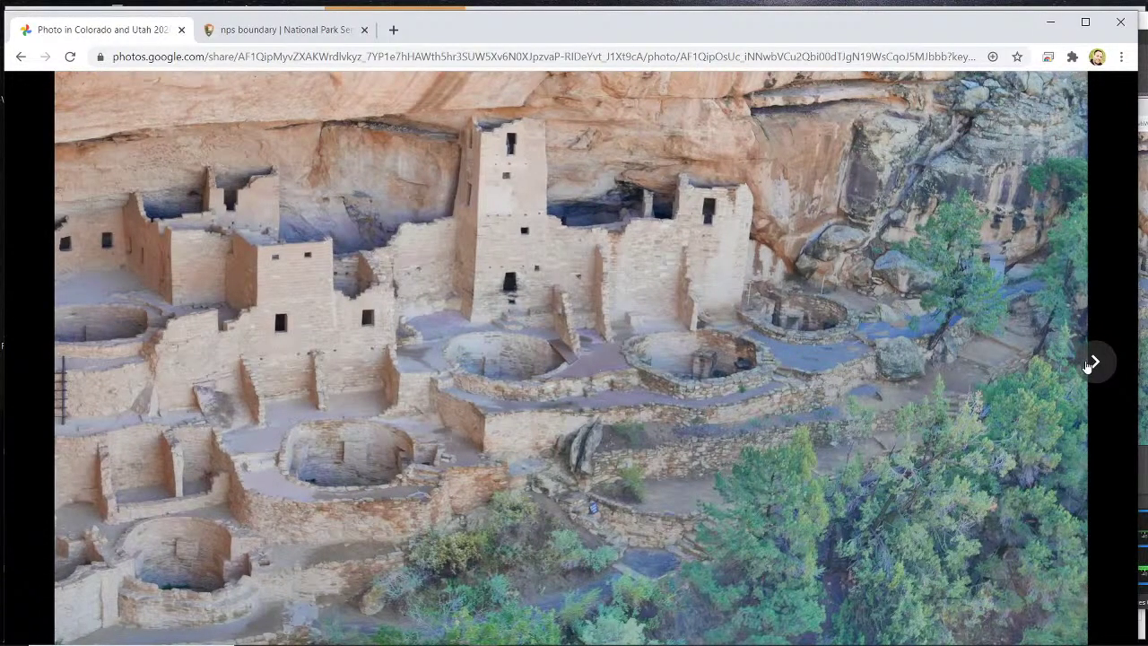
pyautogui.click(1088, 363)
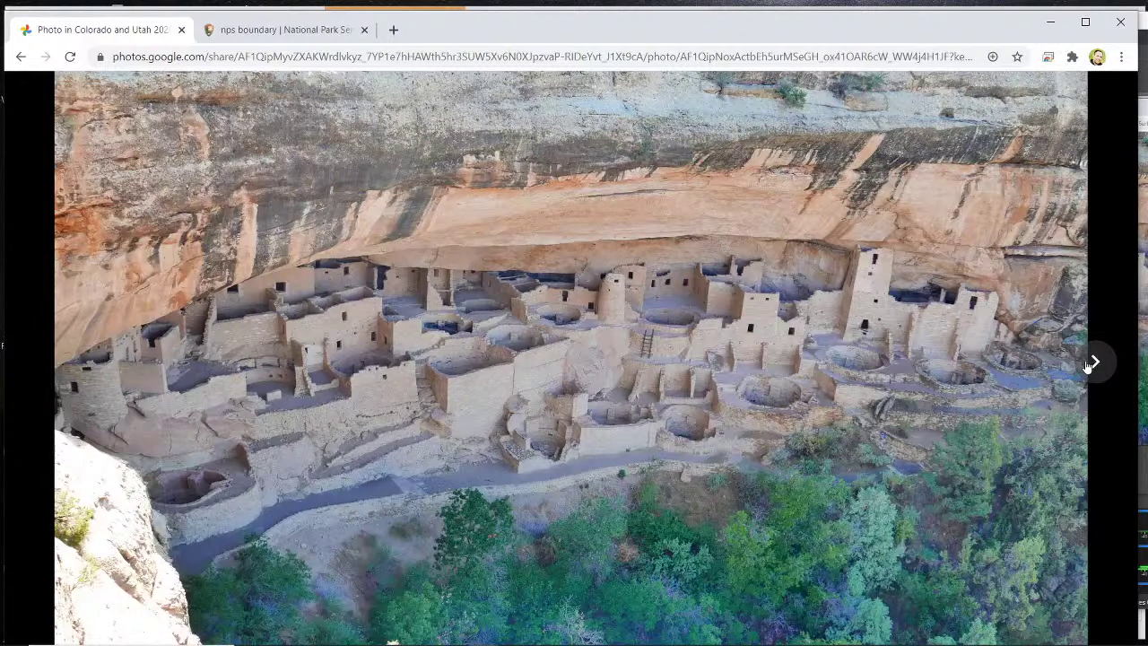
pyautogui.moveTo(1088, 363)
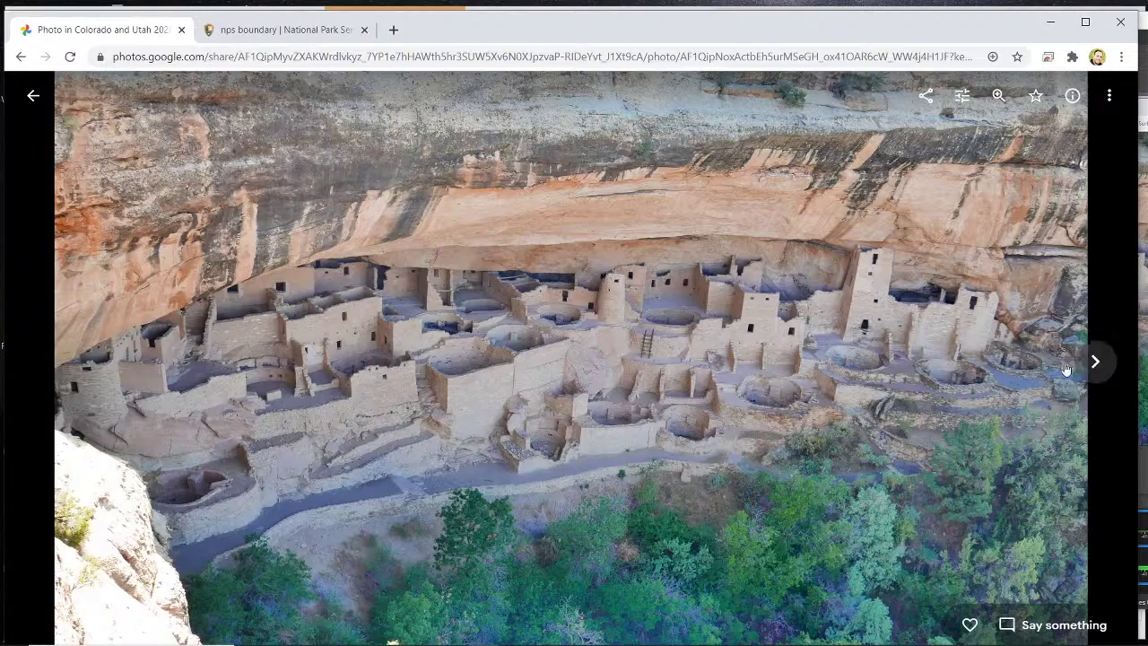
pyautogui.click(1094, 363)
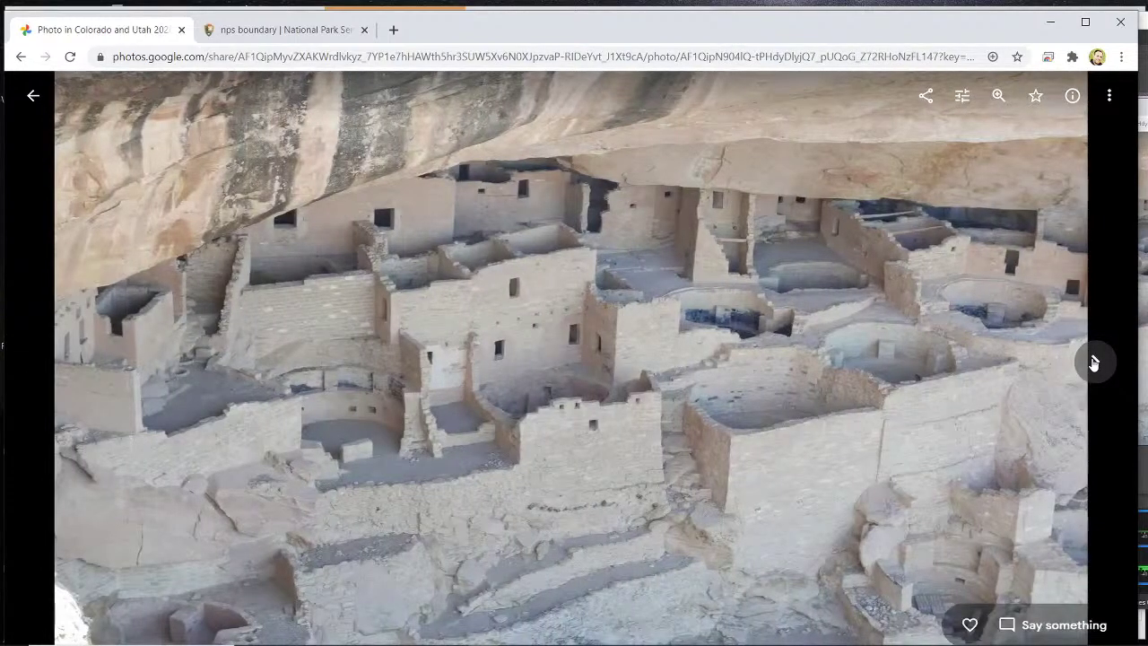
# Continue through the enlarged photos to the forested canyon overlook and the cliff dwelling with the tall tower.
pyautogui.click(1093, 363)
pyautogui.click(1094, 362)
pyautogui.click(1094, 363)
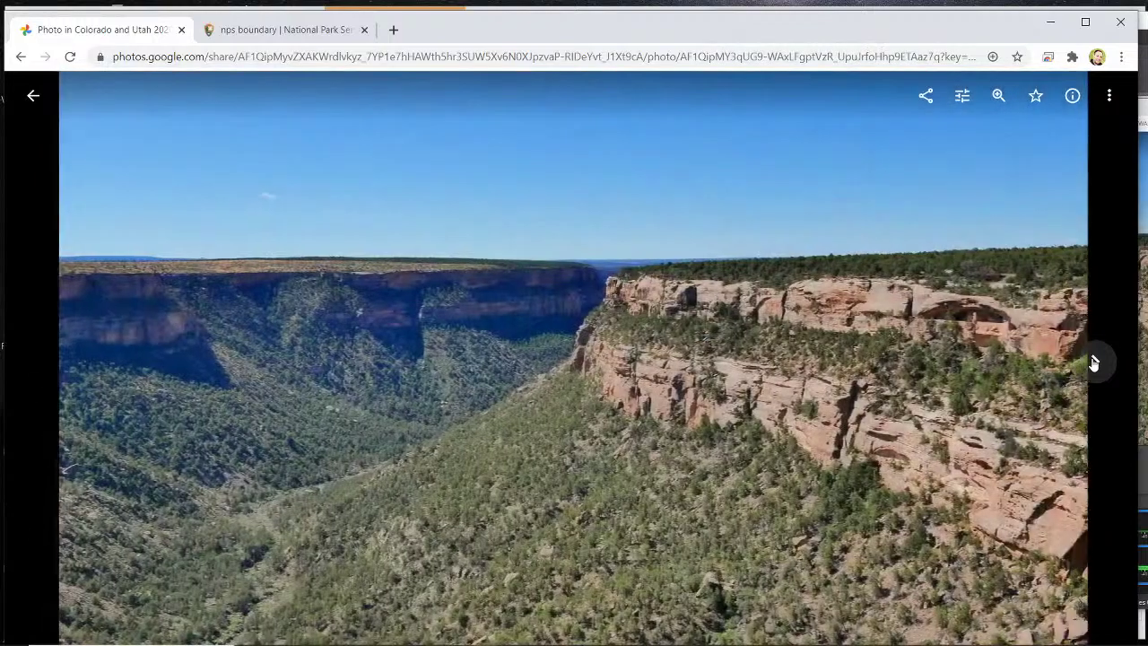
pyautogui.click(1094, 363)
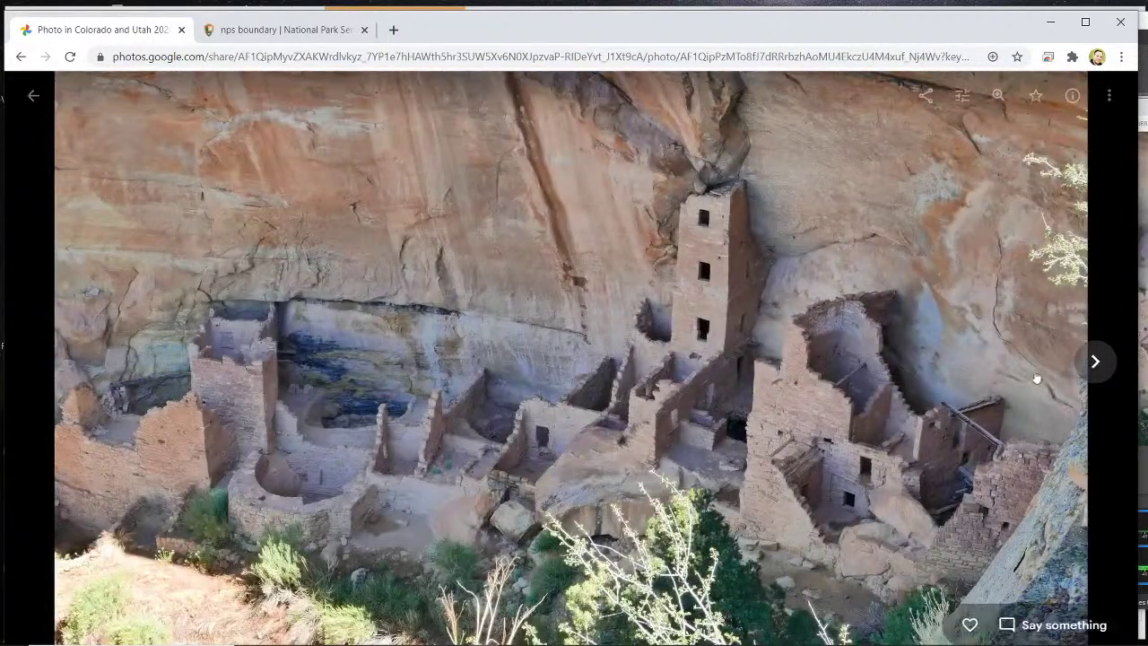
# View the photo of the excavated stone-rimmed pit enlarged, and continue through the album to the blue lake.
pyautogui.click(1094, 362)
pyautogui.click(1093, 362)
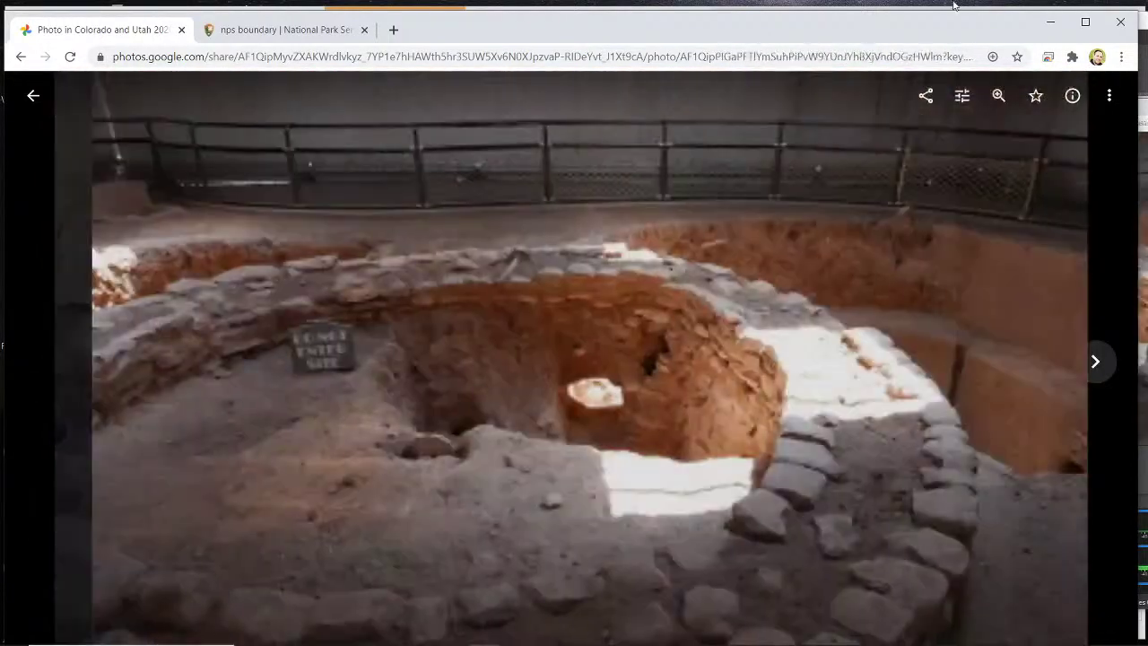
pyautogui.click(34, 94)
pyautogui.scroll(-15, 314, 287)
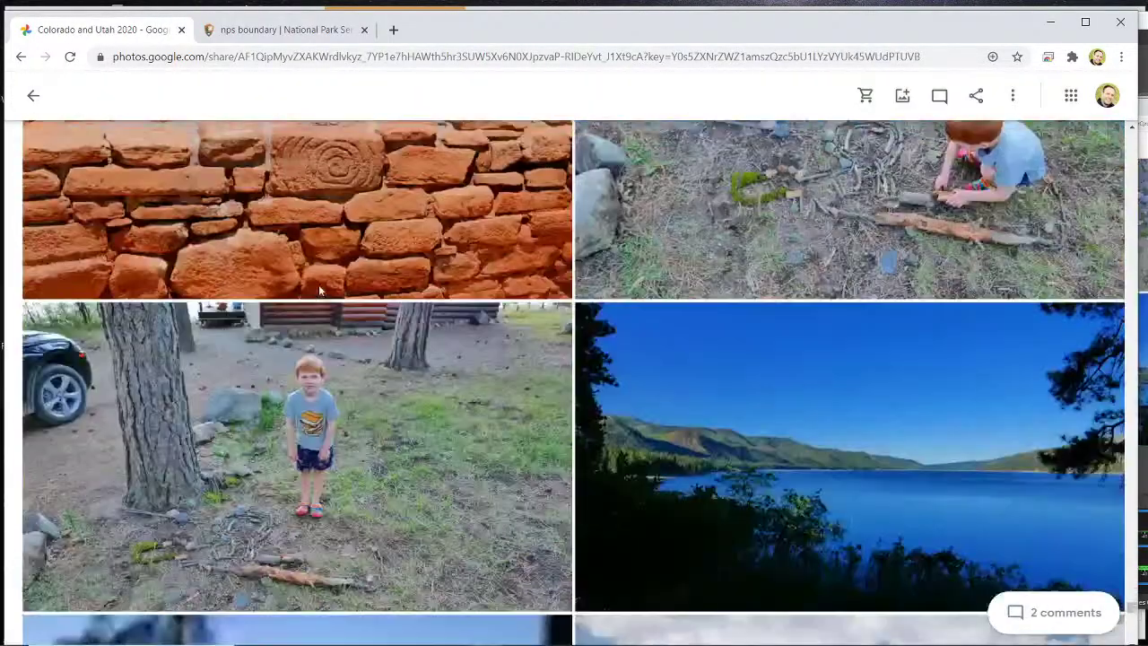
# Enlarge the album photo of the dunes behind the grassland trees, and continue to the photo of the wide sand flat.
pyautogui.scroll(-5, 319, 290)
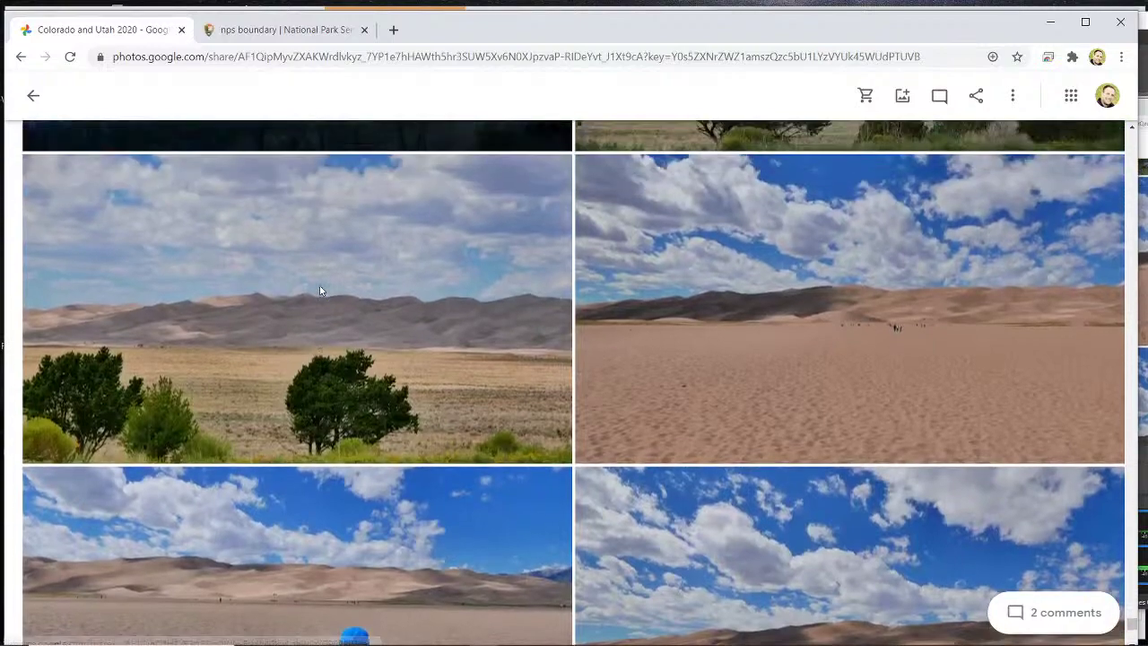
pyautogui.scroll(4, 320, 290)
pyautogui.scroll(-3, 320, 289)
pyautogui.click(338, 333)
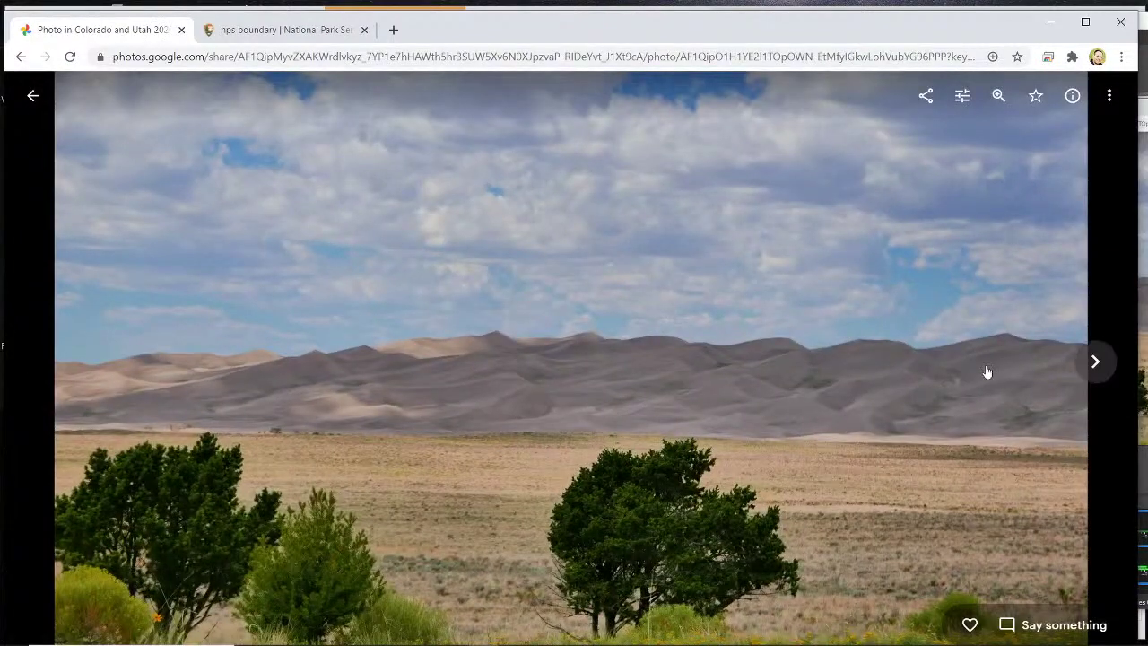
pyautogui.click(1090, 364)
pyautogui.click(1091, 364)
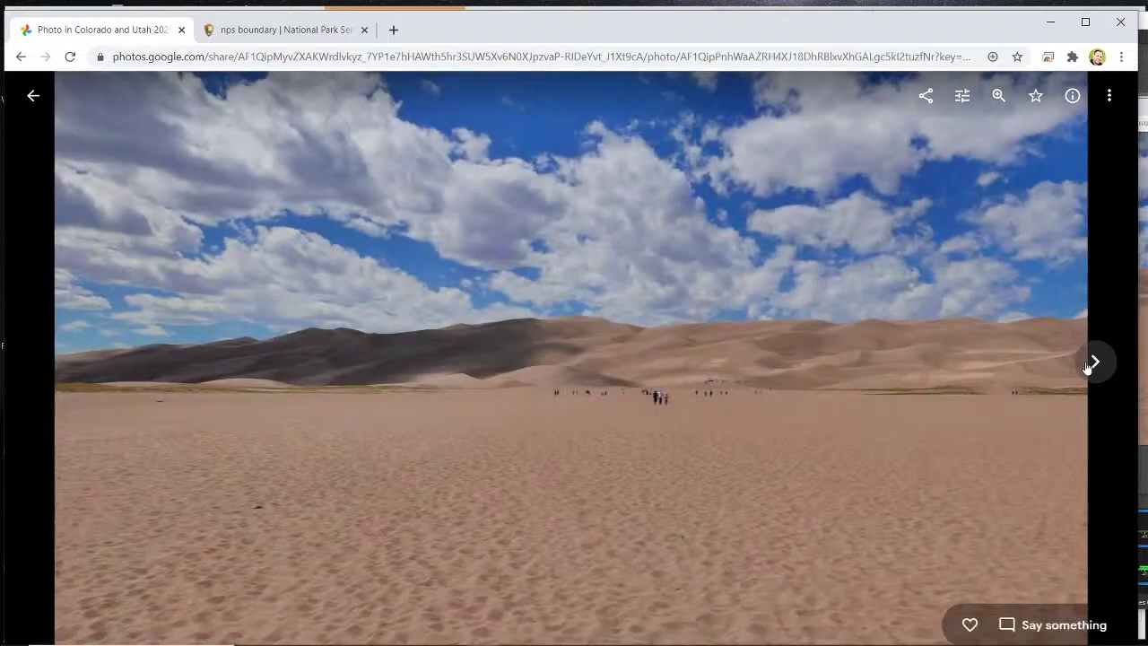
# Go back to the enlarged dunes photo with blue mountains behind, and continue forward through the dune photos to the cloud-shadowed dunes.
pyautogui.click(36, 363)
pyautogui.click(36, 363)
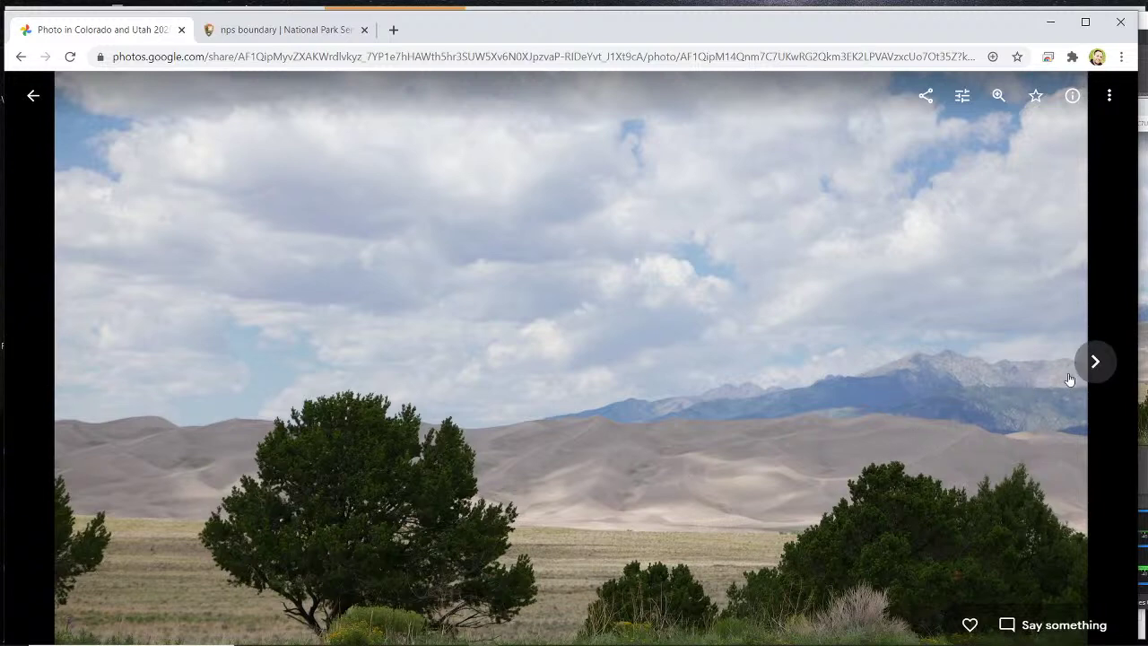
pyautogui.click(1094, 362)
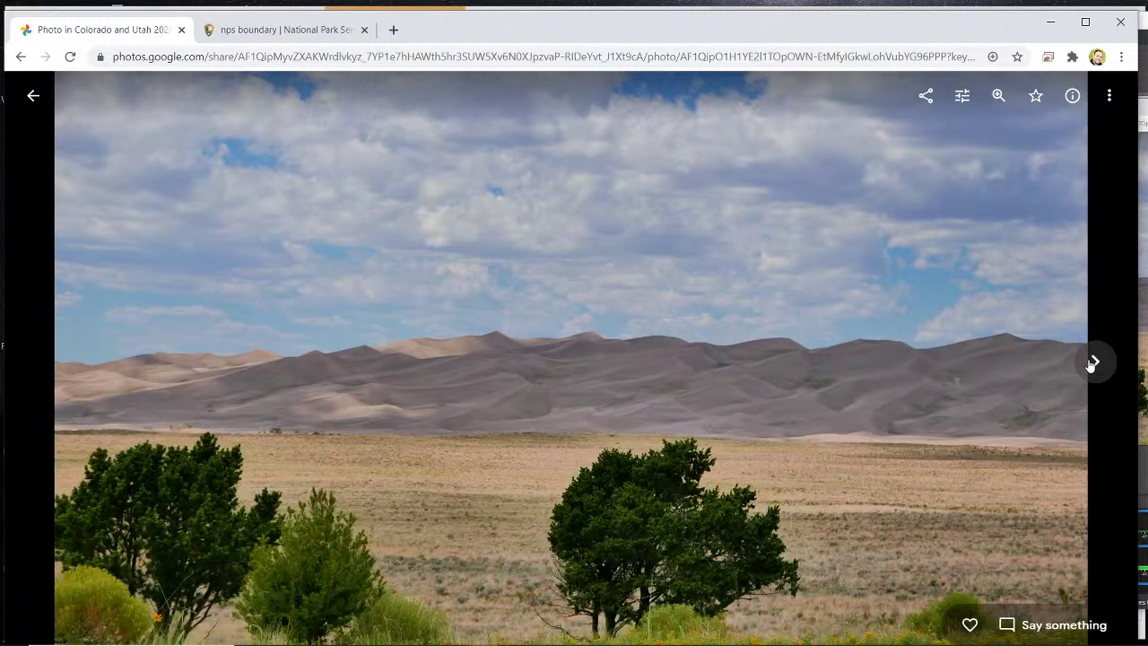
pyautogui.click(1095, 362)
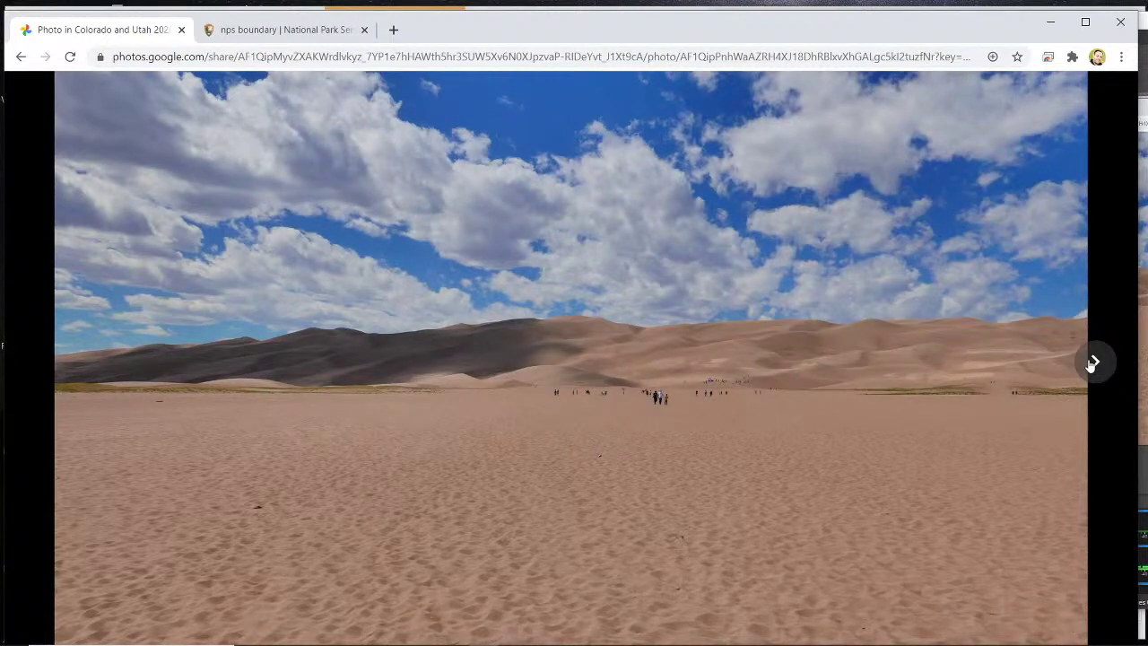
pyautogui.click(1094, 361)
pyautogui.click(1094, 362)
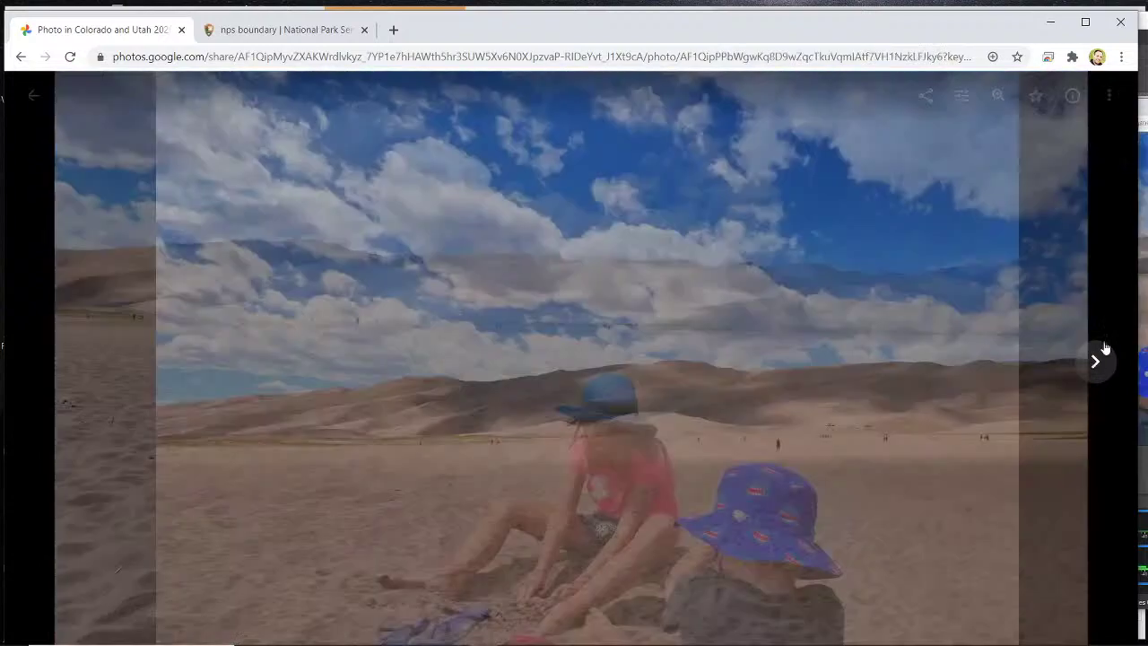
# Switch to OBS, show the Webcam Only scene, and return to the Desktop scene and the enlarged dunes photo.
pyautogui.hotkey('alt', 'Tab')
pyautogui.scroll(5, 802, 538)
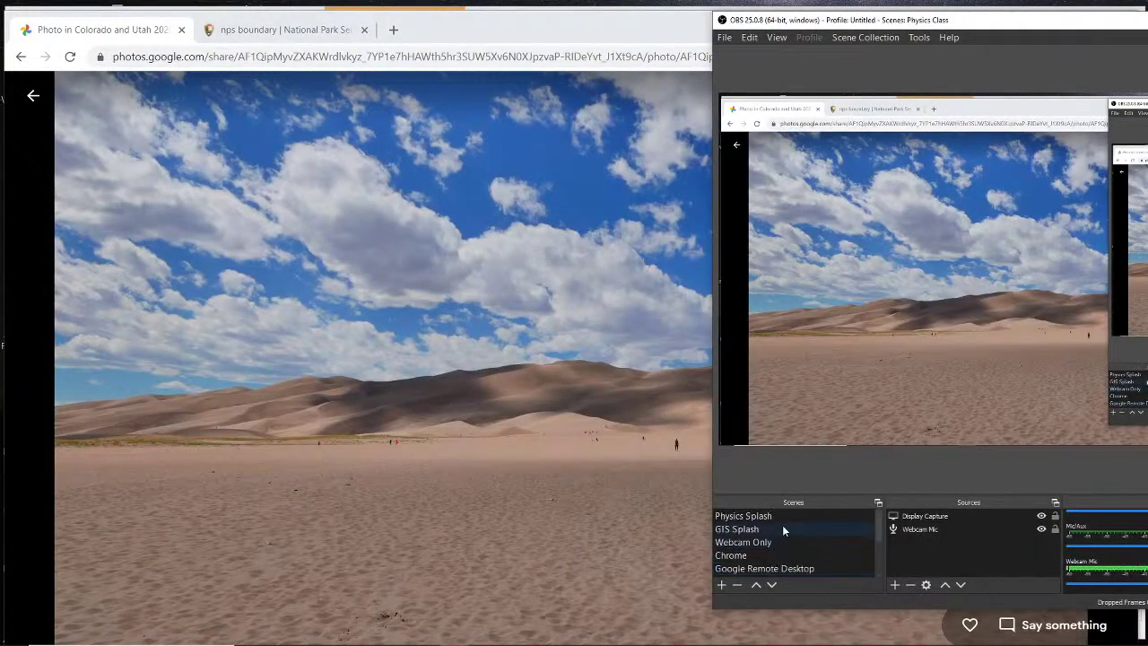
pyautogui.click(787, 541)
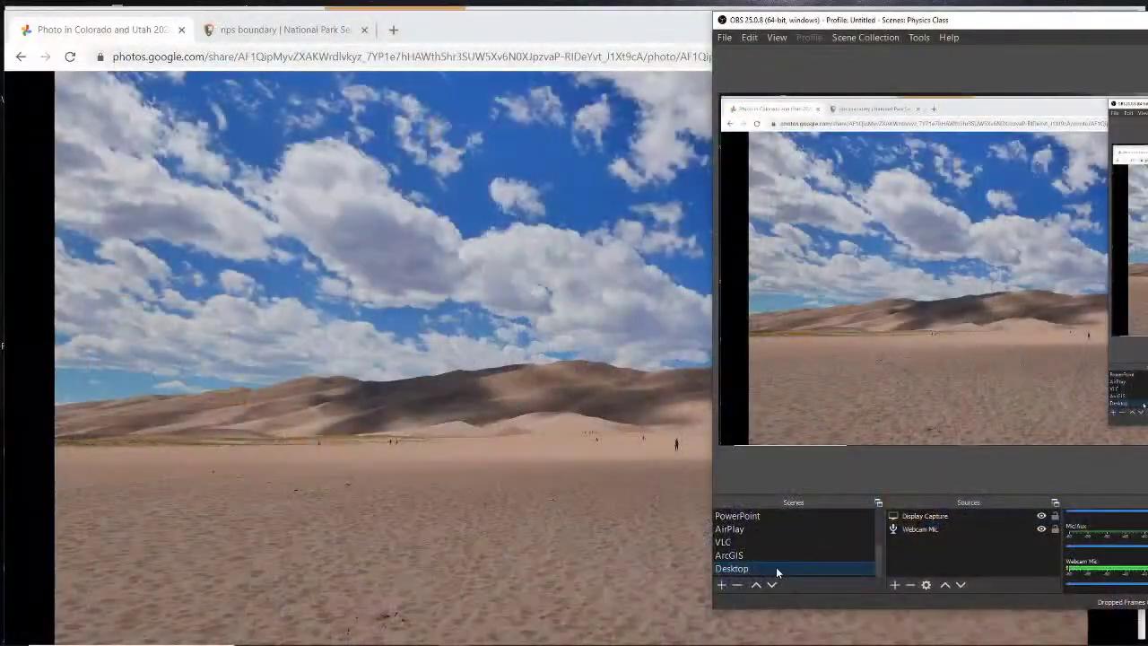
pyautogui.click(530, 388)
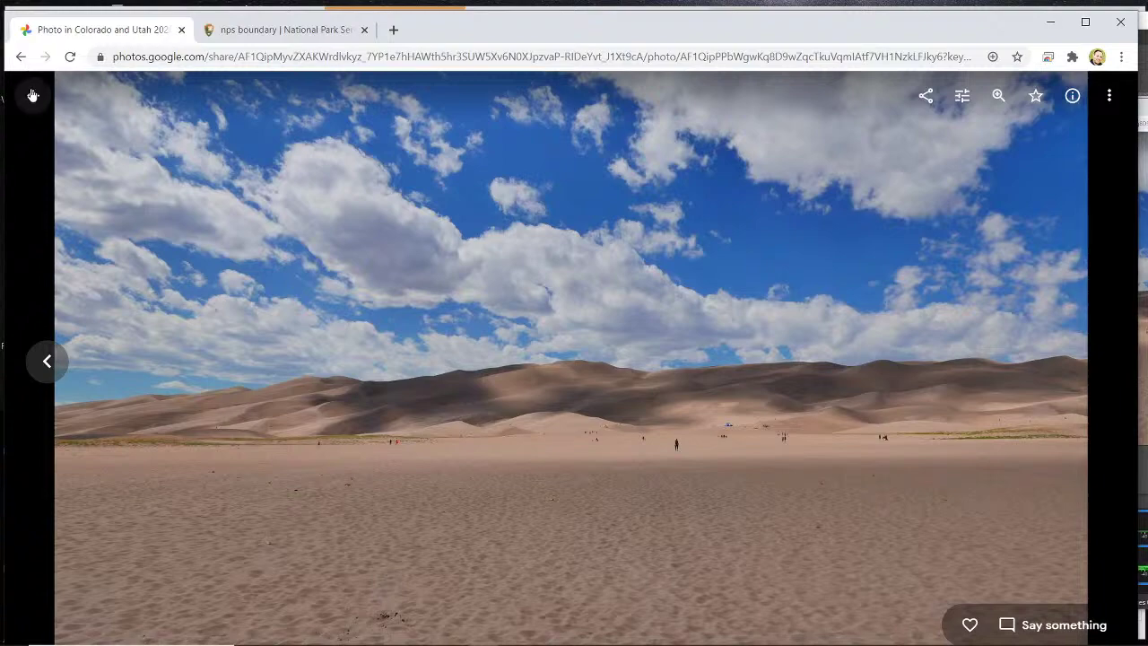
# View the enlarged photo of the children on the wooden staircase, and return to the dune photos in the album grid.
pyautogui.click(1088, 377)
pyautogui.click(1089, 375)
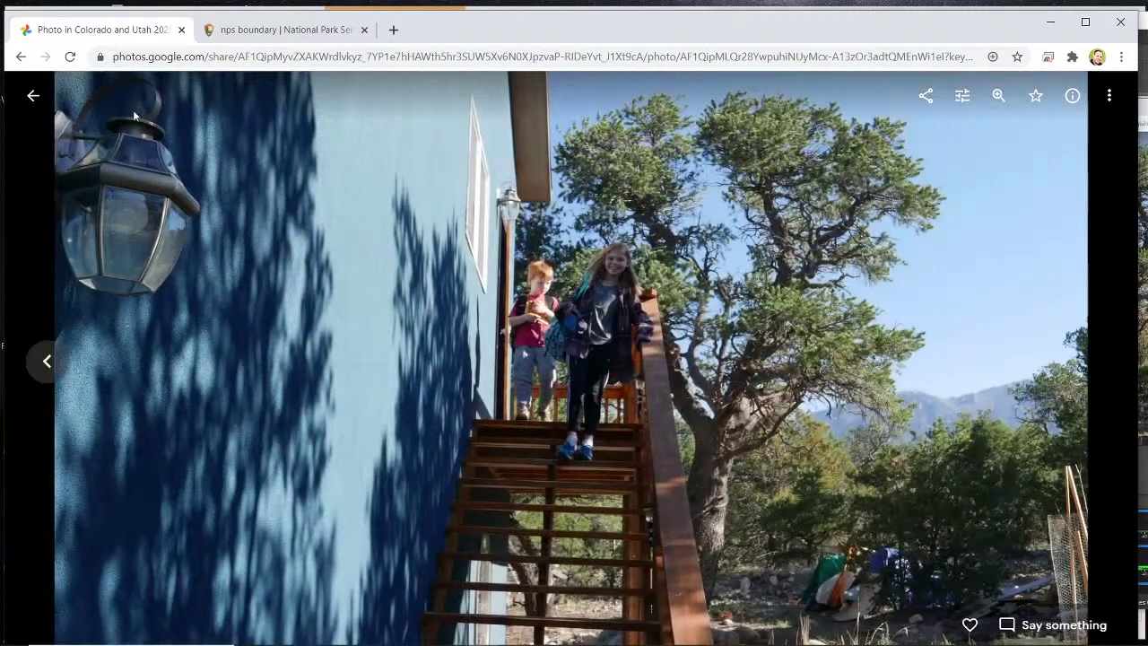
pyautogui.click(34, 95)
pyautogui.scroll(5, 853, 390)
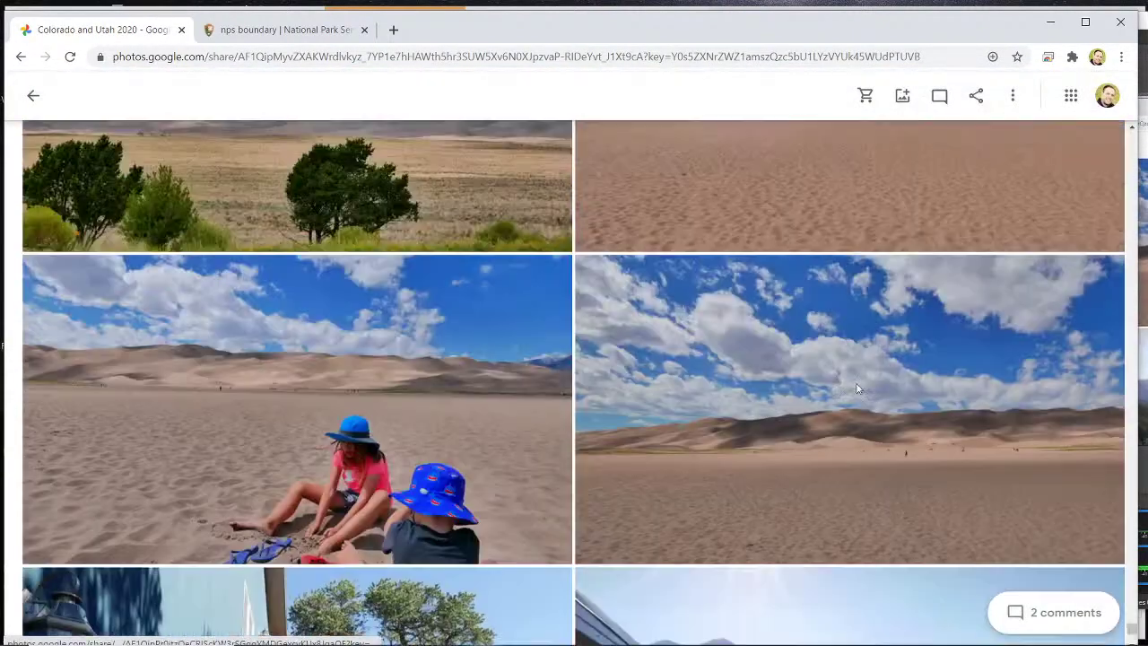
# Switch to the ArcGIS Pro map and select Utah, Mesa Verde National Park and Hovenweep National Monument to inspect their attributes.
pyautogui.click(1057, 25)
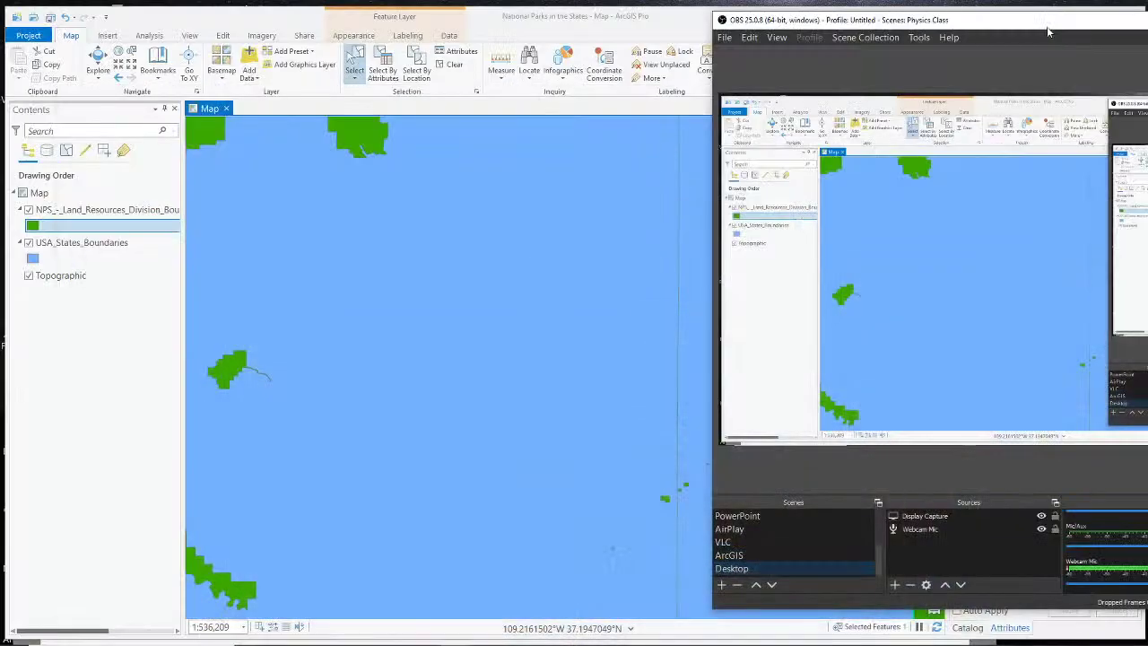
pyautogui.click(389, 272)
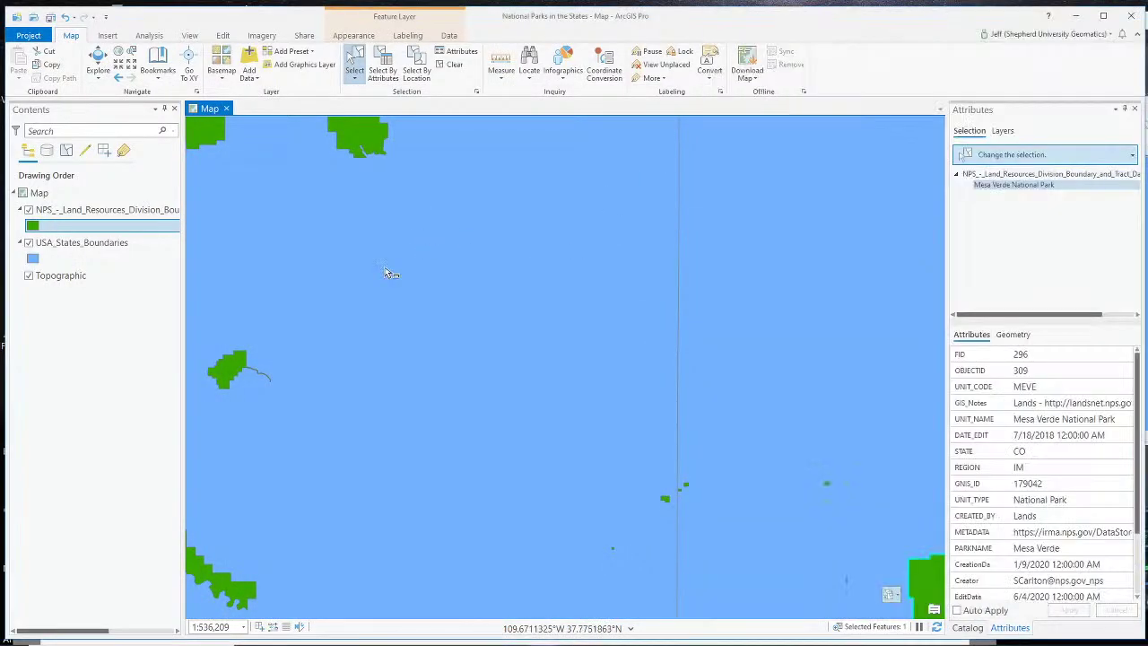
pyautogui.click(607, 389)
pyautogui.scroll(-2, 610, 399)
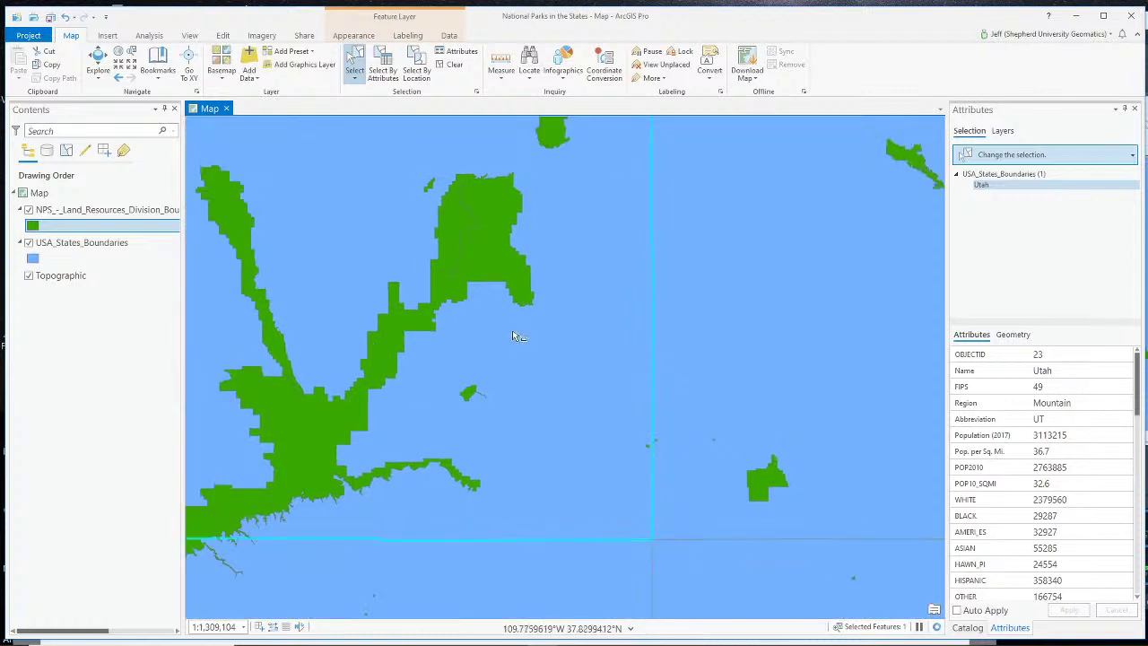
pyautogui.click(649, 446)
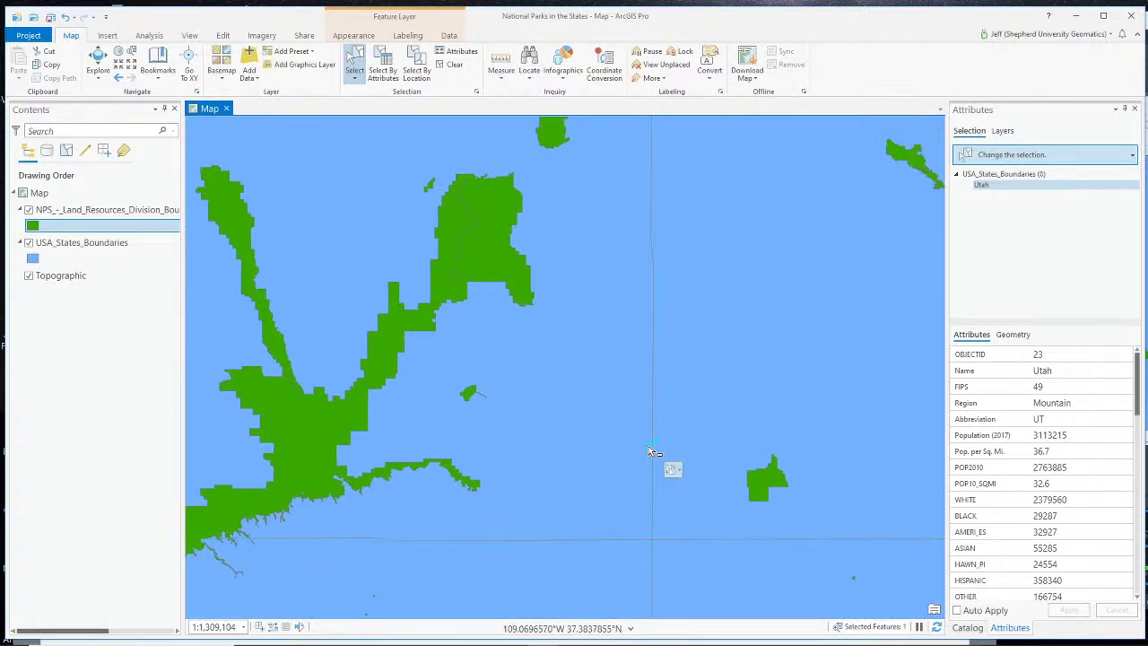
pyautogui.click(777, 482)
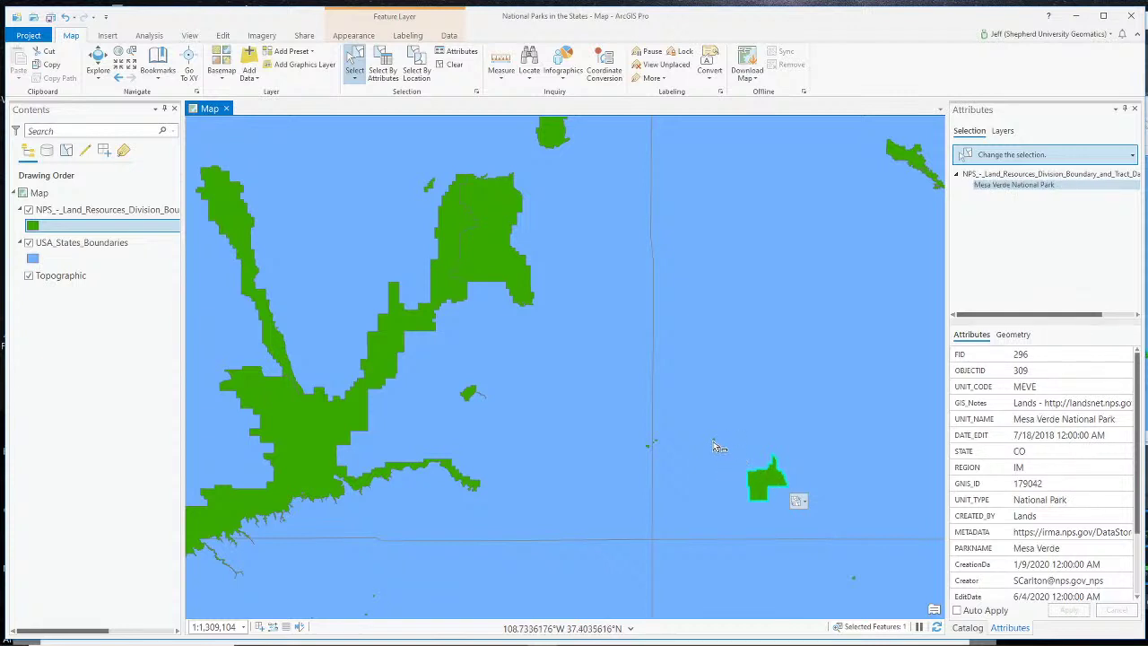
pyautogui.hotkey('ctrl', 'z')
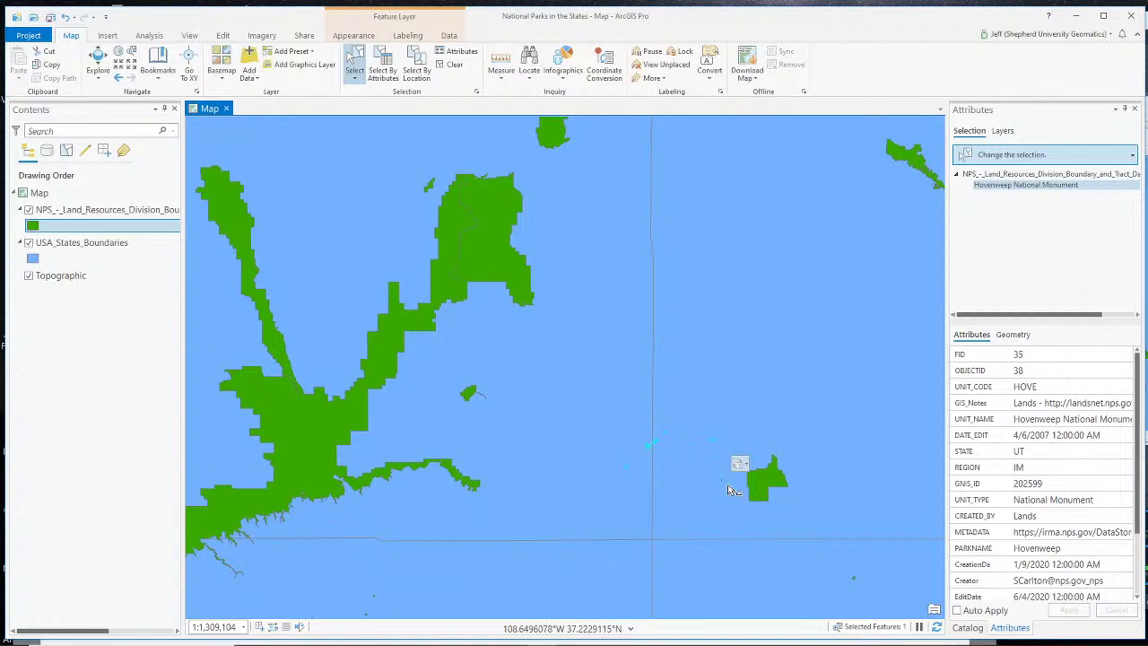
# Select Canyonlands National Park, Glen Canyon National Recreation Area and Arches National Park in turn to inspect their attributes.
pyautogui.click(498, 267)
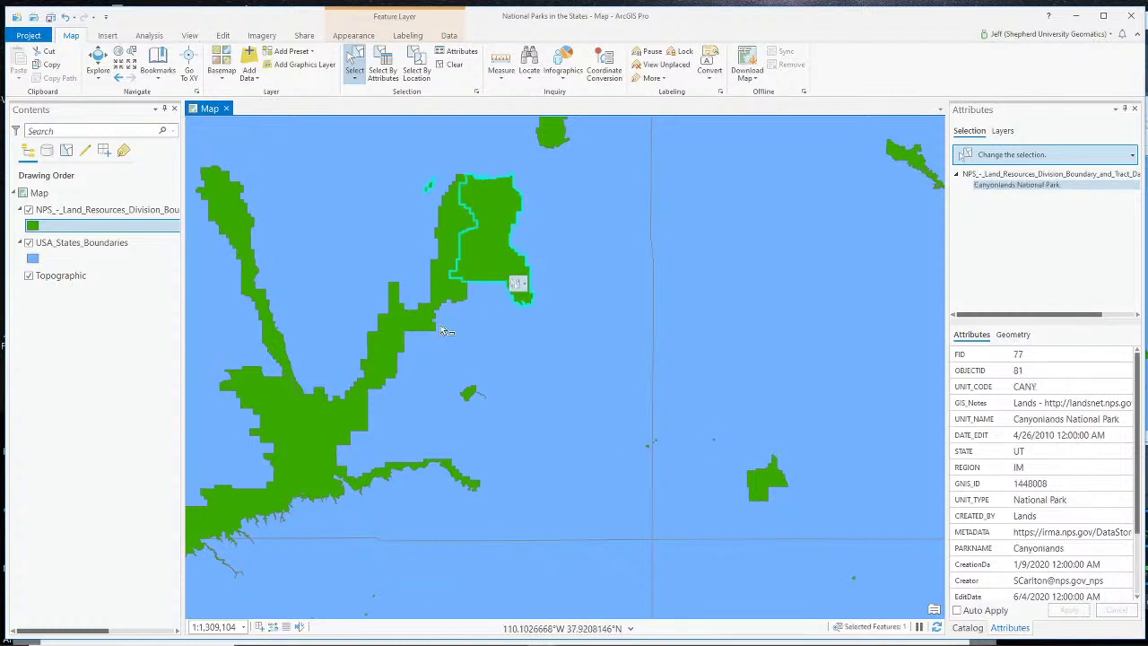
pyautogui.click(385, 365)
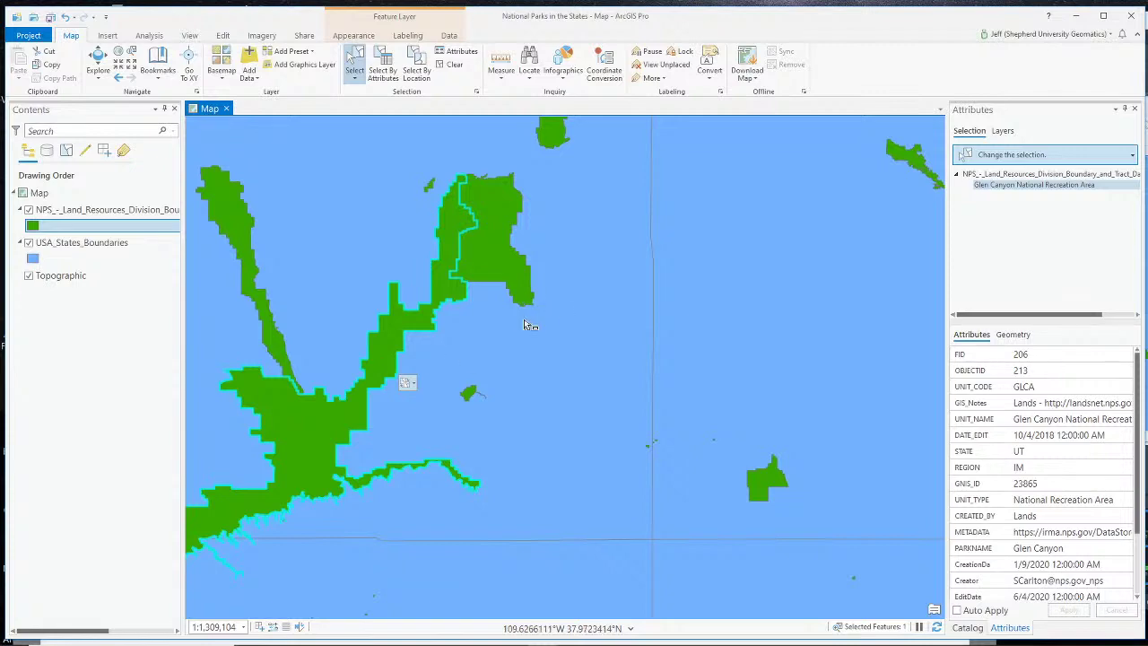
pyautogui.scroll(-2, 524, 324)
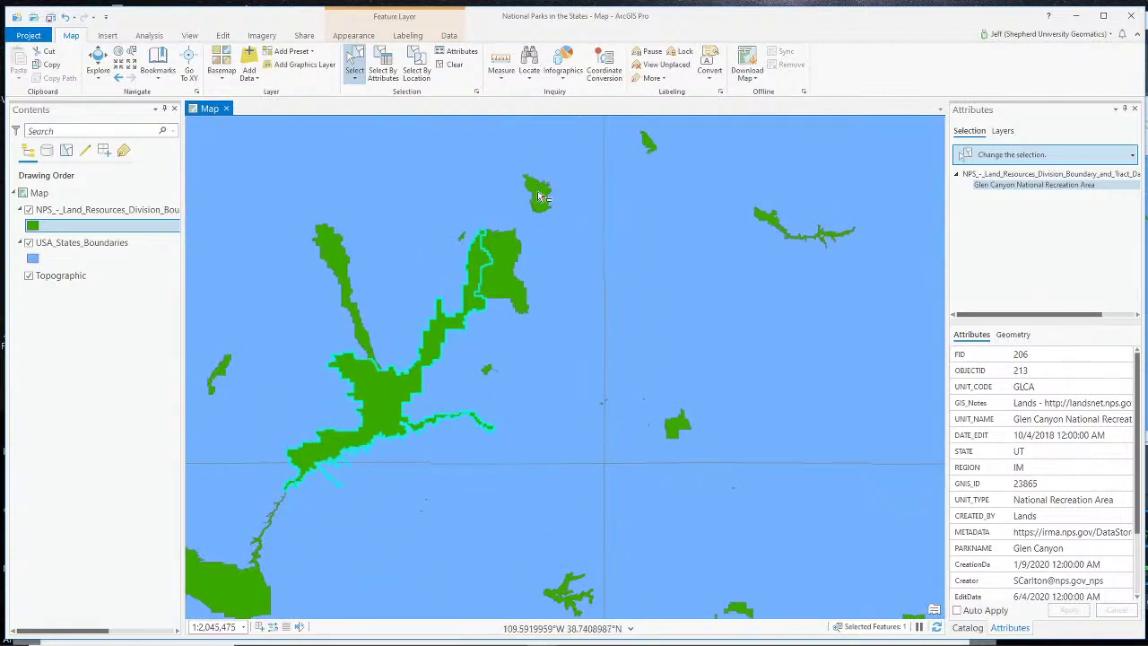
pyautogui.click(538, 196)
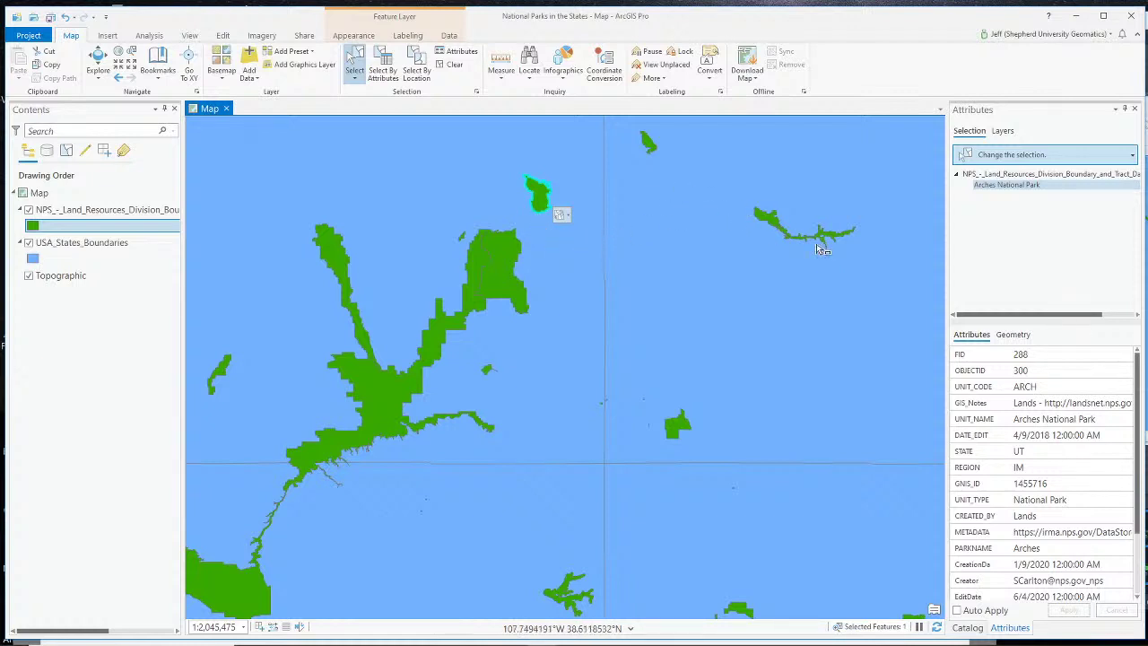
# Select Great Sand Dunes National Park and the adjoining Great Sand Dunes National Preserve in turn to compare their attributes.
pyautogui.scroll(-2, 781, 314)
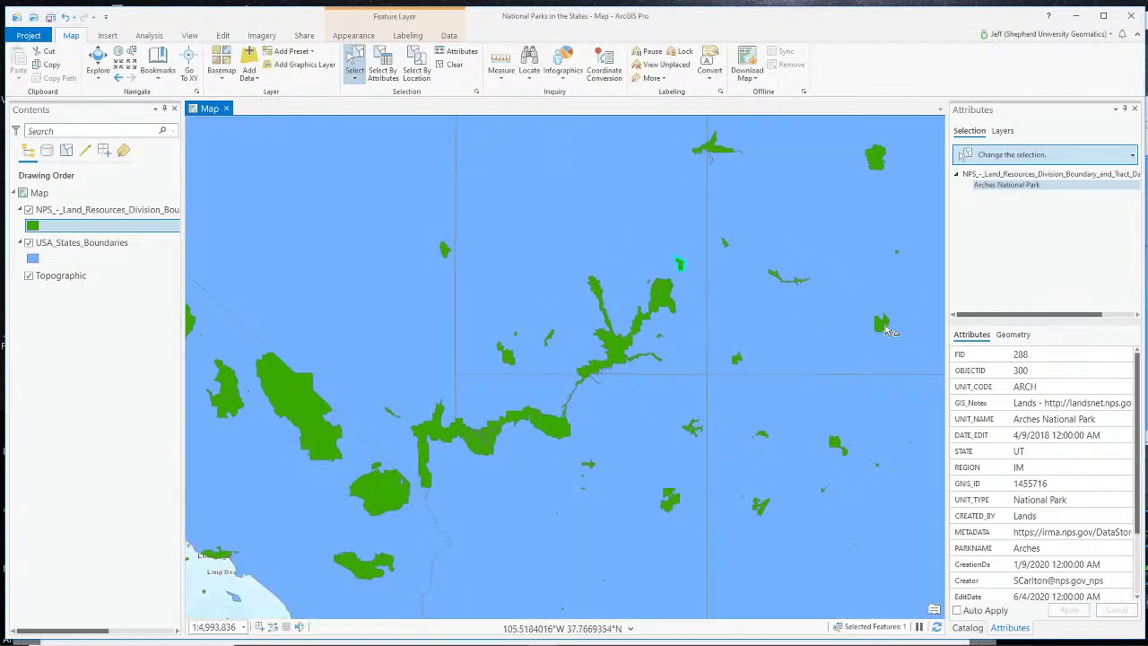
pyautogui.click(883, 328)
pyautogui.scroll(-3, 879, 335)
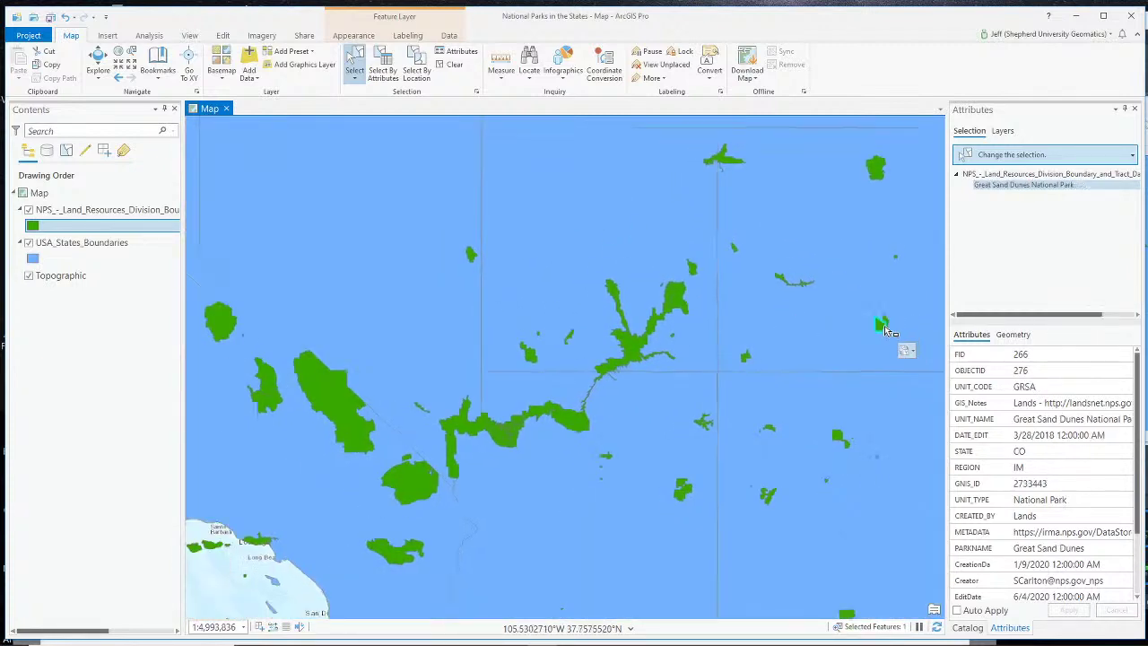
pyautogui.scroll(7, 885, 325)
pyautogui.click(896, 327)
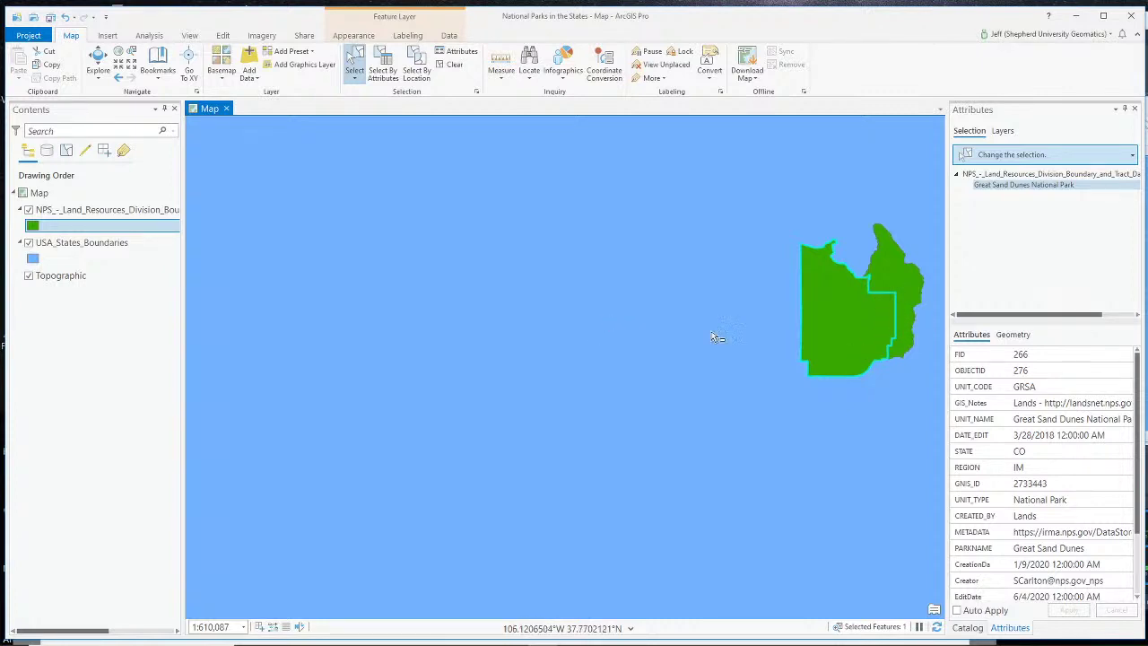
pyautogui.click(906, 289)
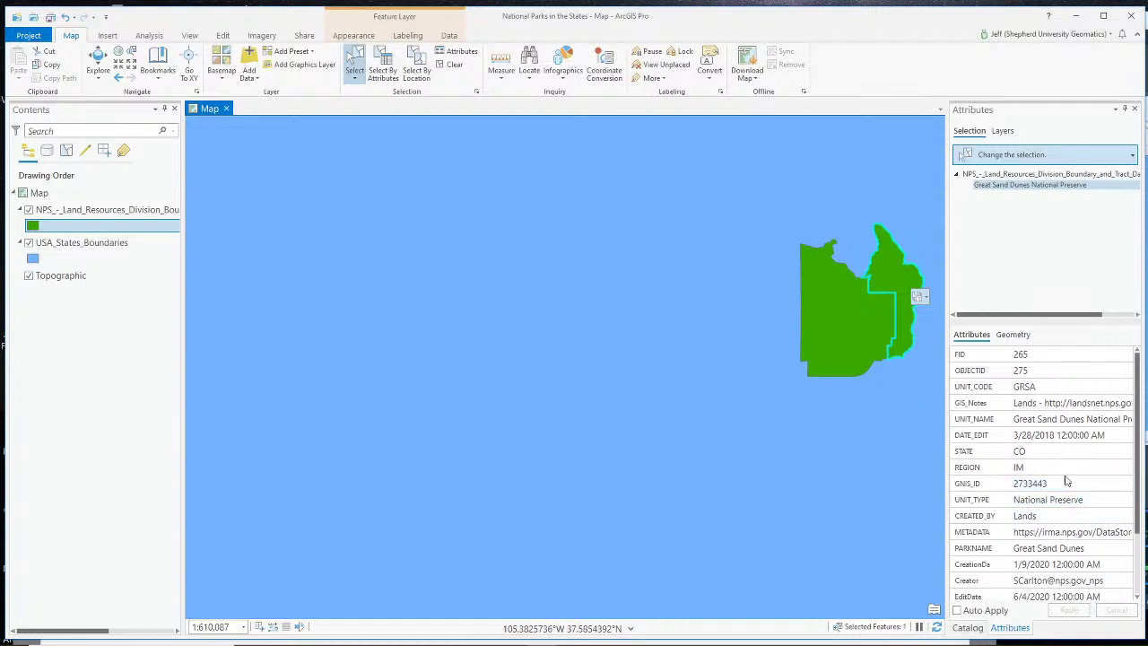
pyautogui.click(852, 327)
pyautogui.click(896, 290)
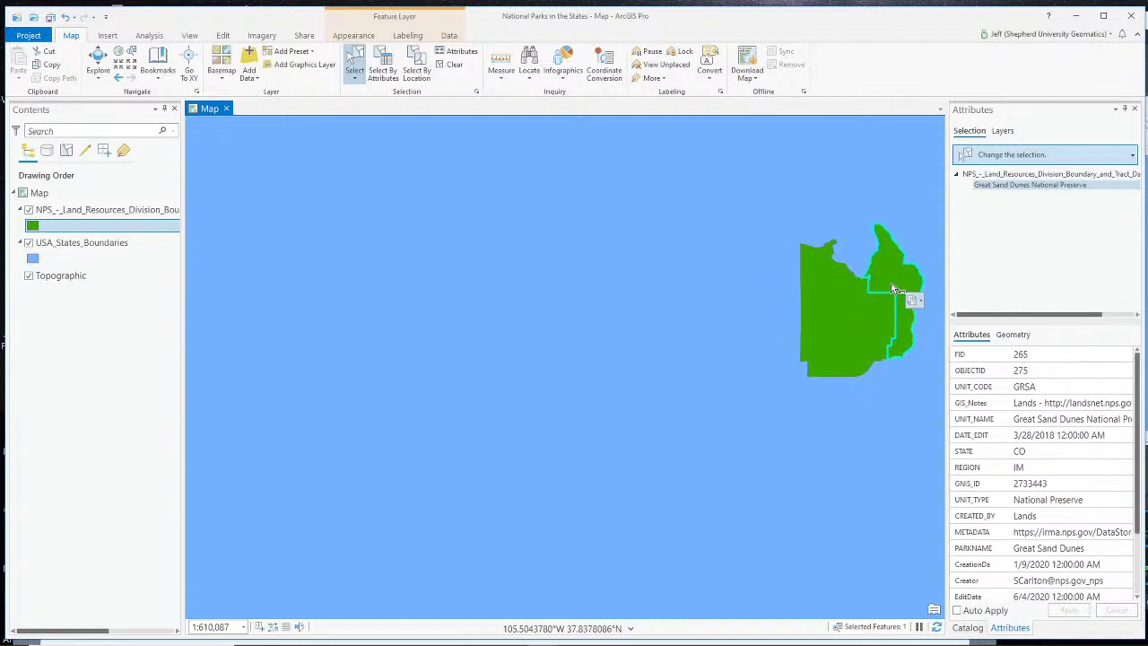
# Switch to OBS and show the Webcam Only scene.
pyautogui.hotkey('alt', 'Tab')
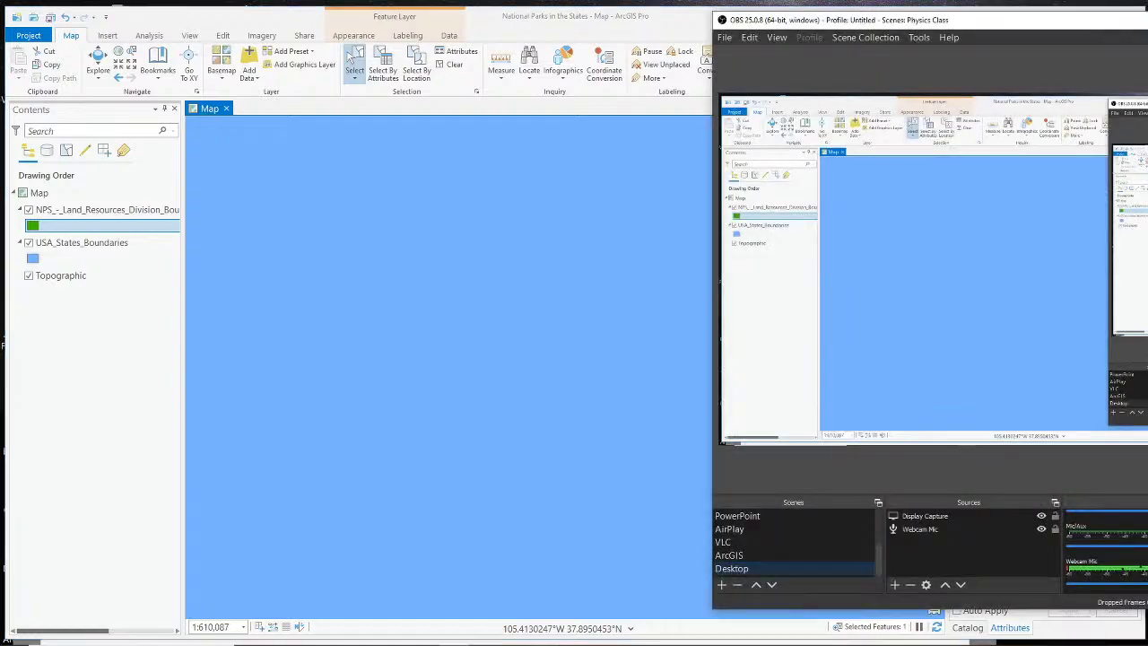
pyautogui.click(787, 541)
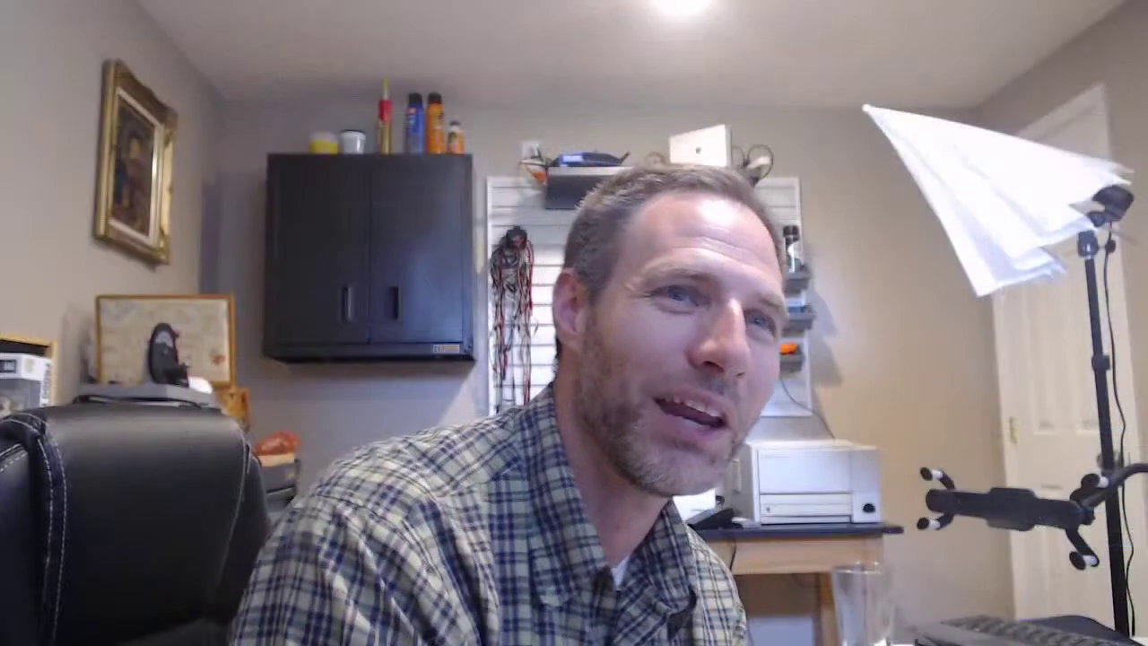
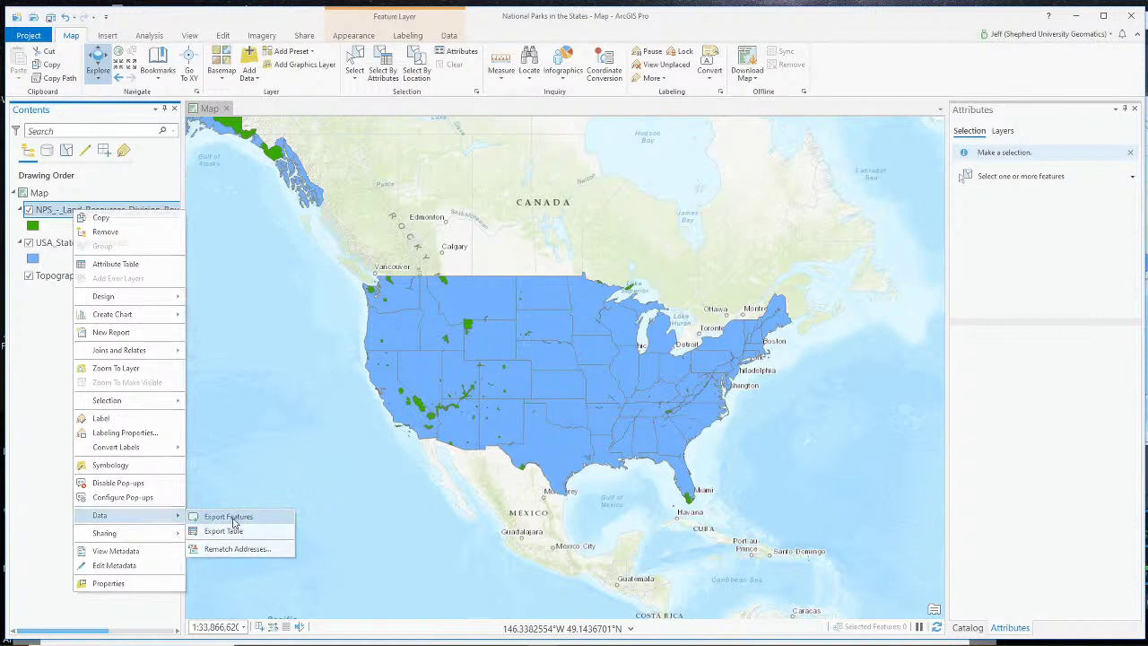
# Export the NPS Land Resources Division layer to National Parks in the States.gdb as National_Park_Service_Boundaries, and remove the original layer from the map.
pyautogui.click(215, 516)
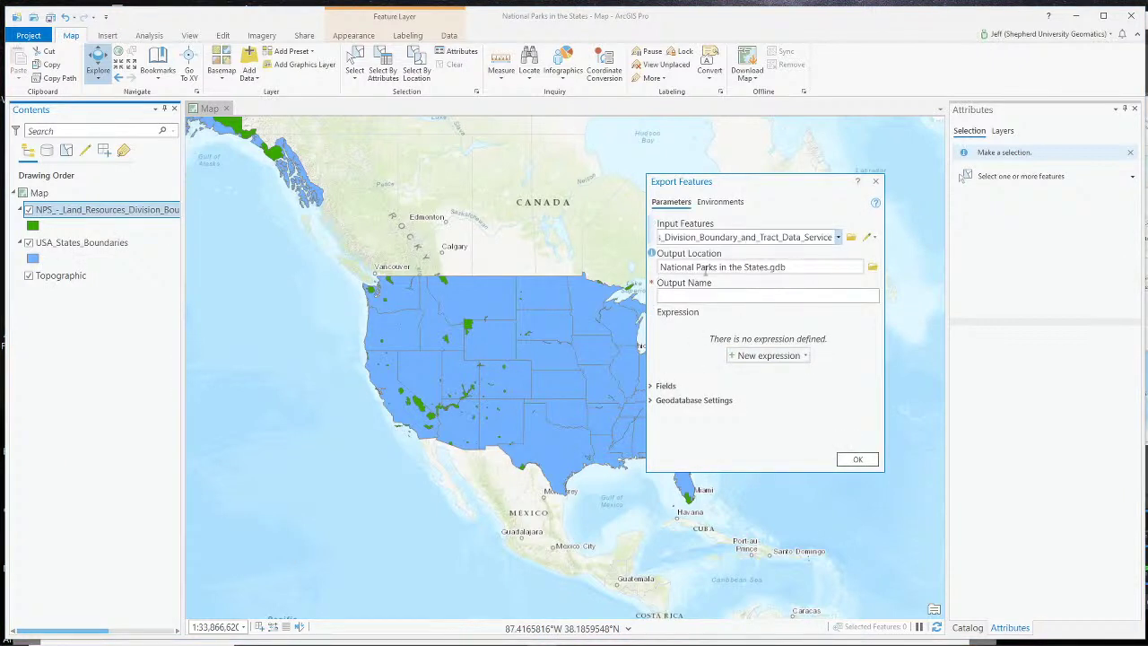
pyautogui.click(760, 297)
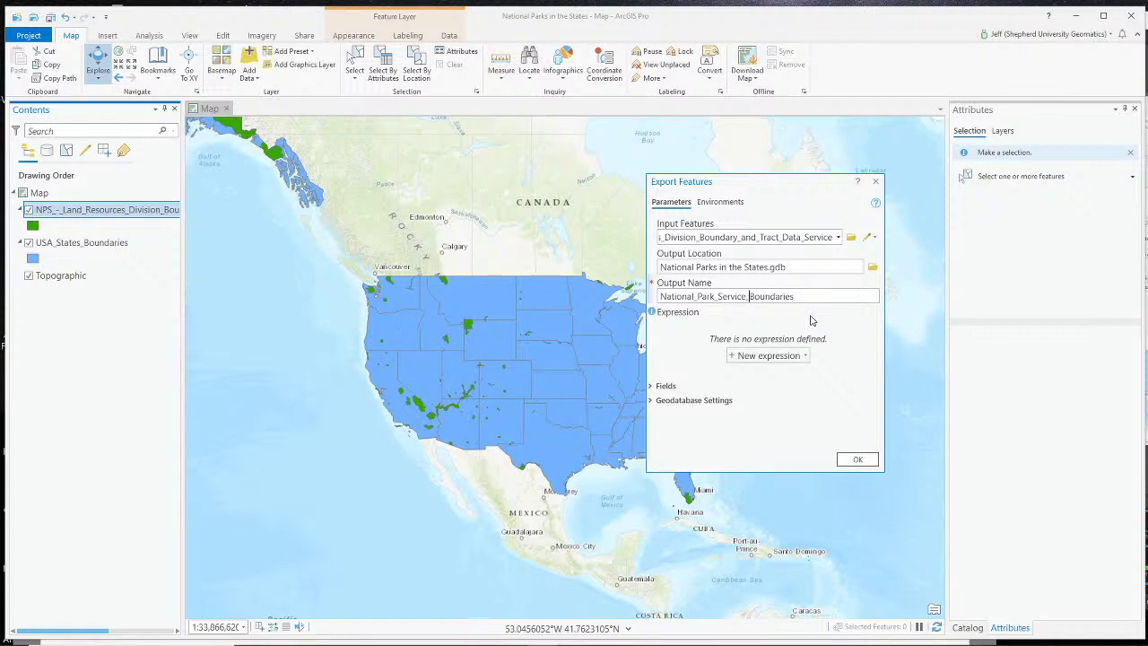
pyautogui.click(857, 460)
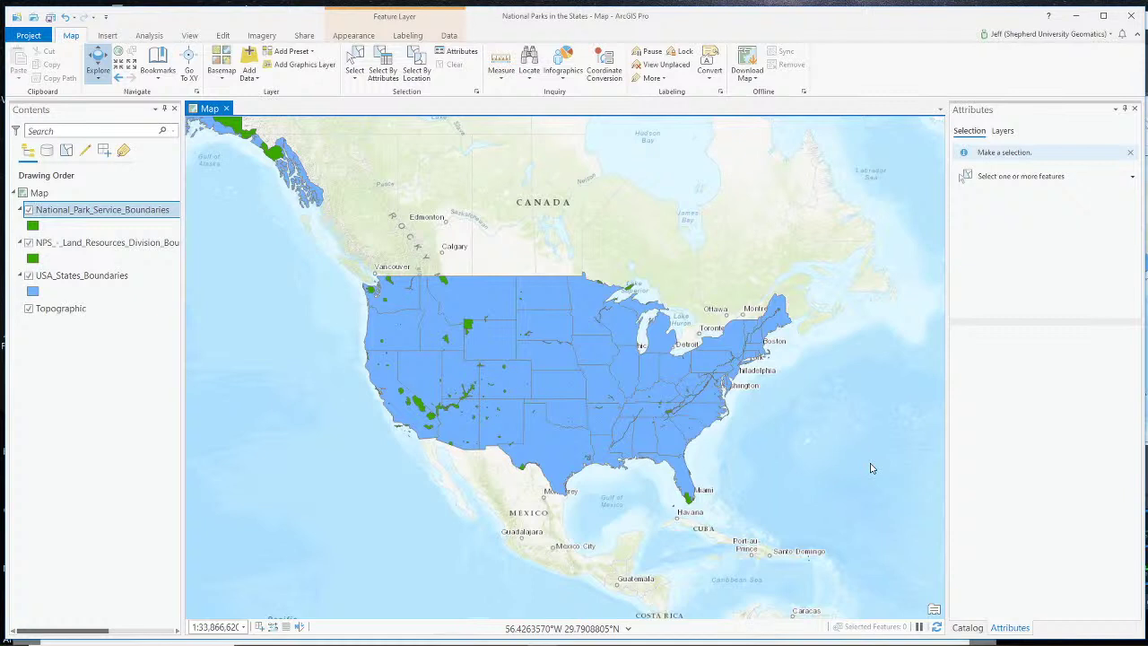
pyautogui.rightClick(133, 243)
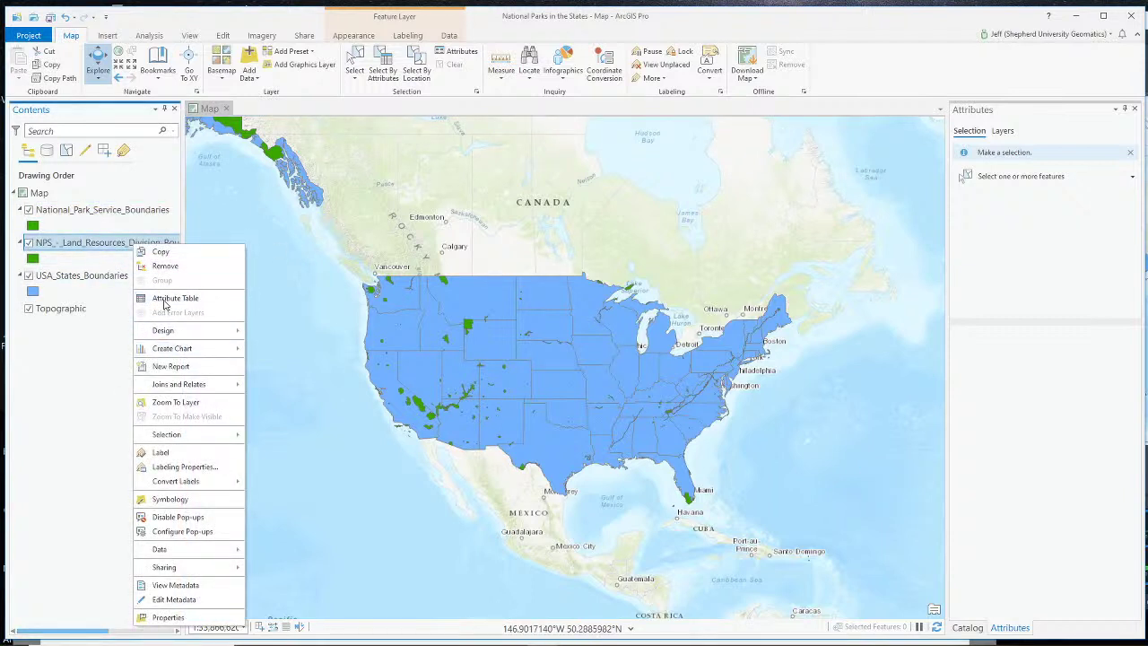
pyautogui.click(165, 266)
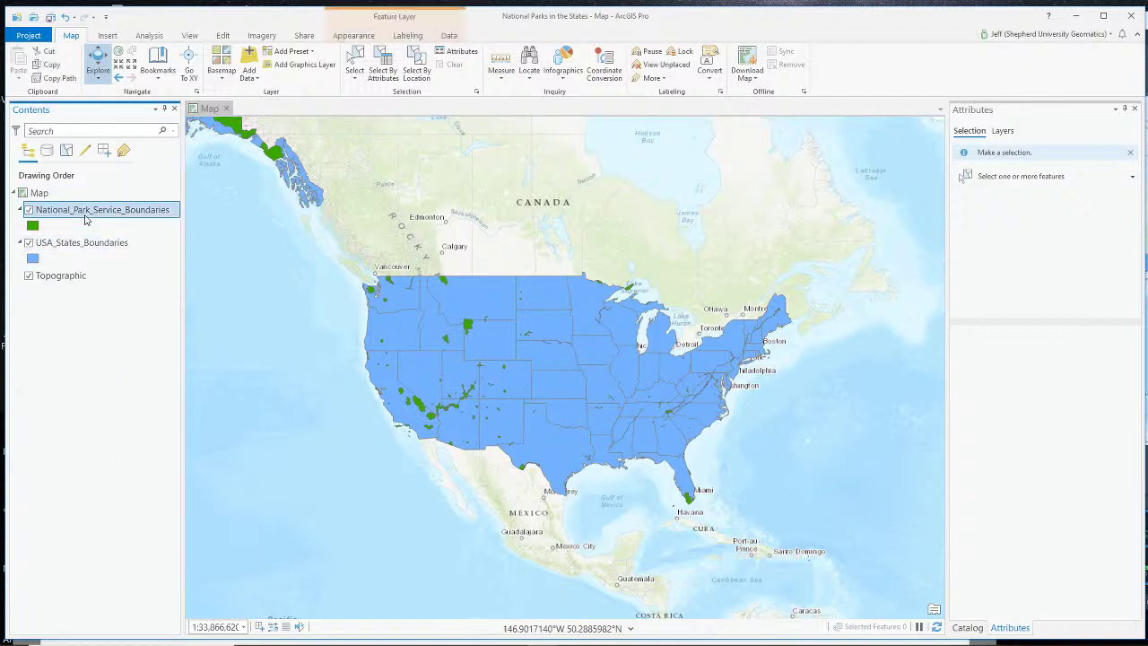
# Toggle the National_Park_Service_Boundaries layer off and on, and refresh National Parks in the States.gdb in the Catalog.
pyautogui.click(28, 210)
pyautogui.click(28, 210)
pyautogui.click(968, 627)
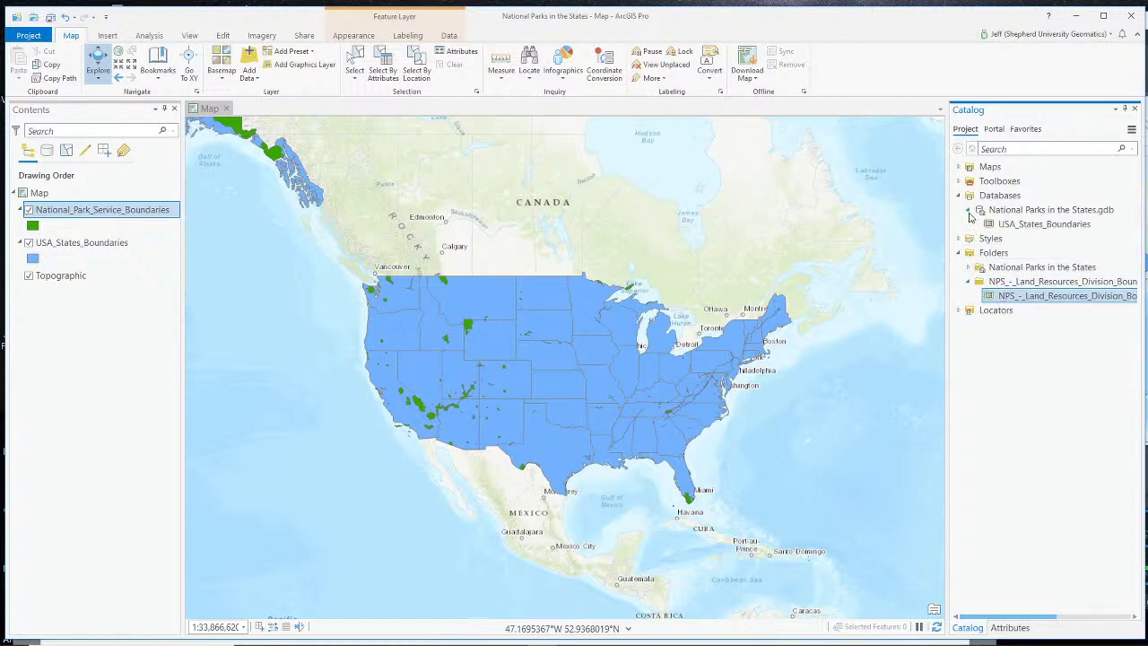
pyautogui.rightClick(1039, 212)
pyautogui.click(1071, 442)
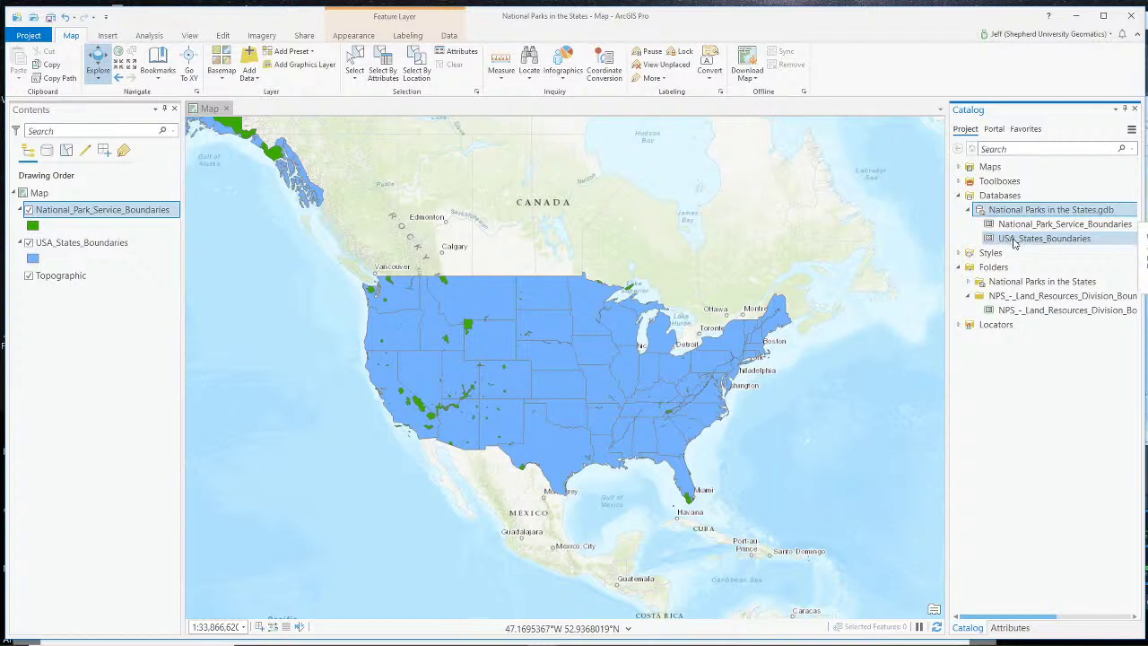
# Open the attribute table of USA_States_Boundaries and enlarge it over the map to review its first fields.
pyautogui.rightClick(94, 248)
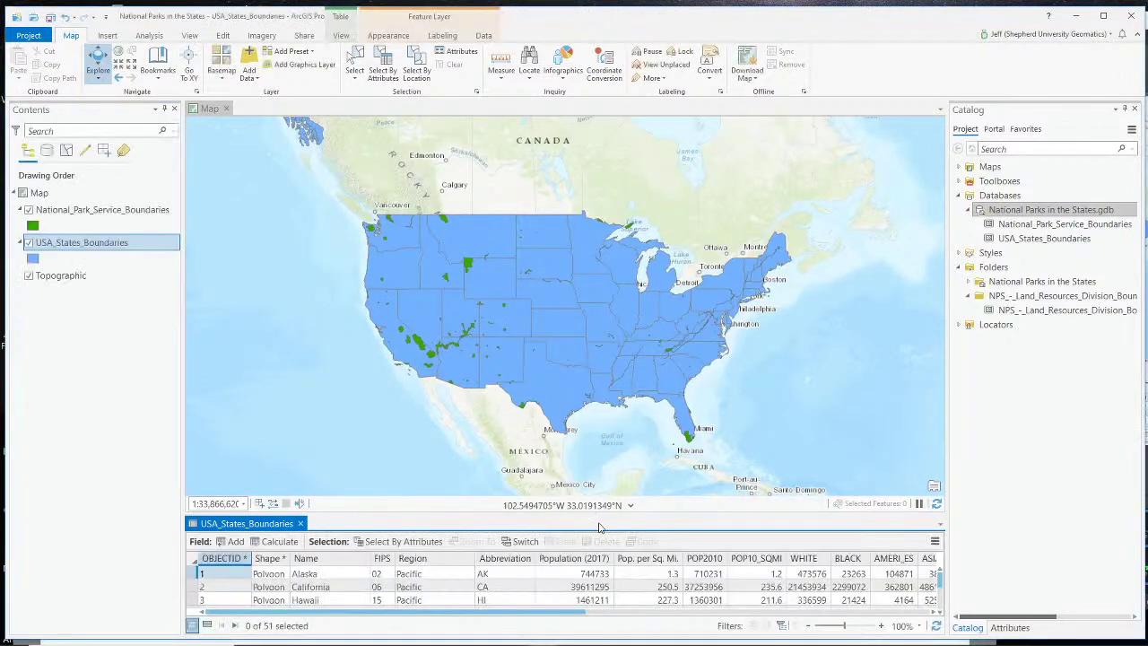
pyautogui.moveTo(605, 509); pyautogui.dragTo(599, 298)
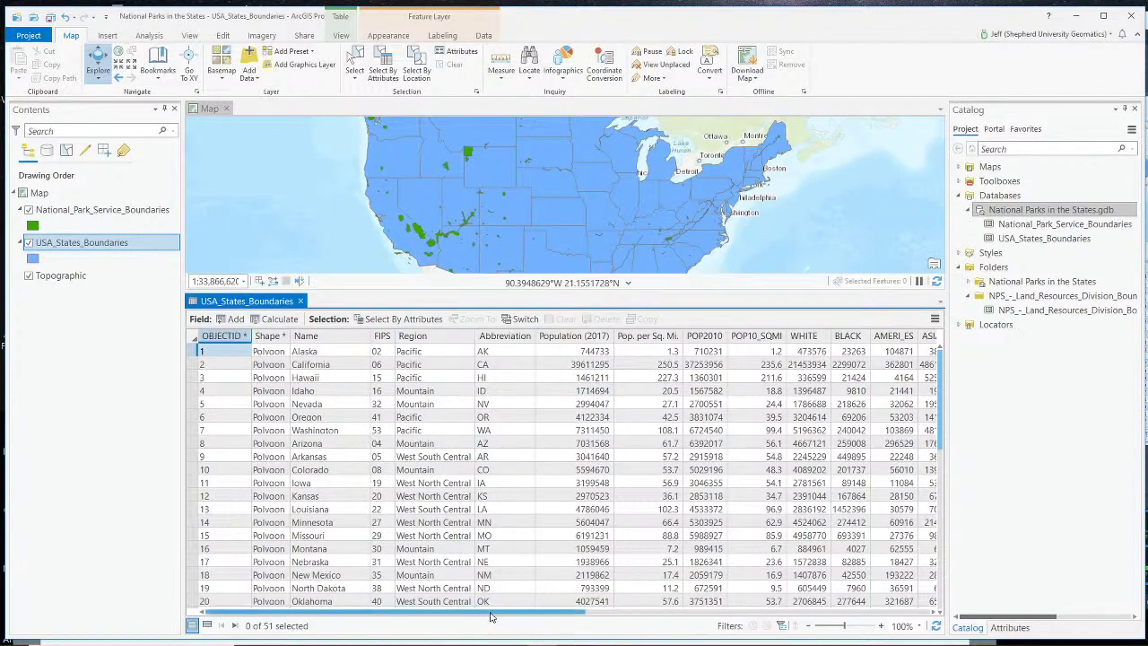
pyautogui.moveTo(492, 614); pyautogui.dragTo(294, 612)
pyautogui.moveTo(478, 619); pyautogui.dragTo(218, 614)
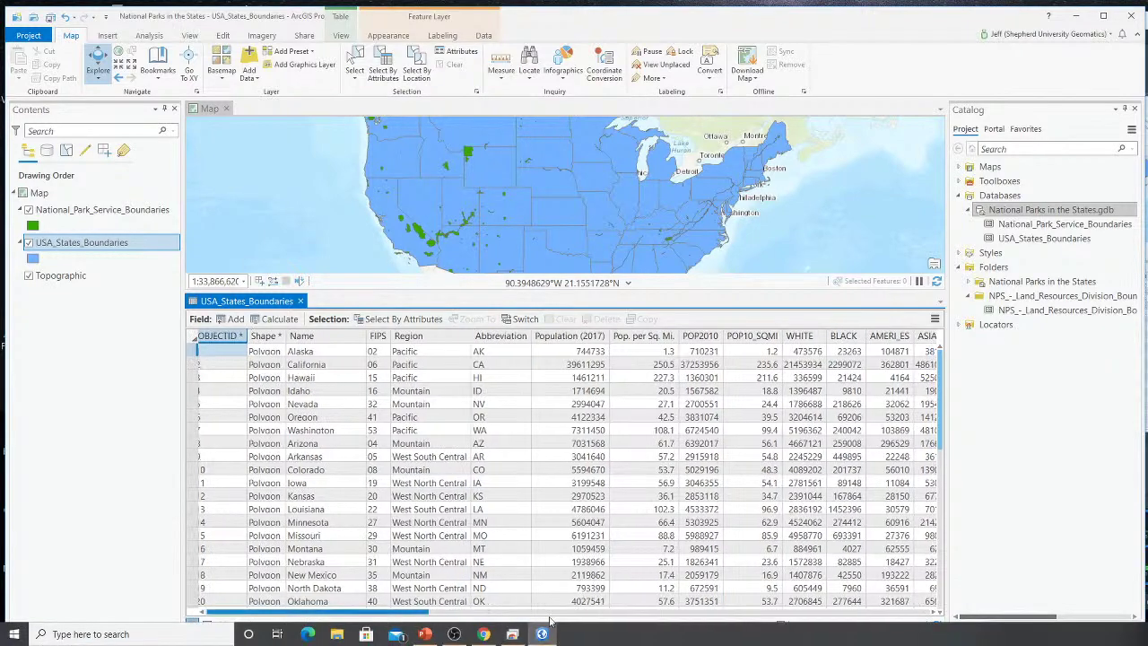
pyautogui.moveTo(223, 616); pyautogui.dragTo(391, 615)
# Examine the remaining fields of the states table through to Shape_Area, and close the table.
pyautogui.click(883, 611)
pyautogui.click(884, 612)
pyautogui.click(897, 615)
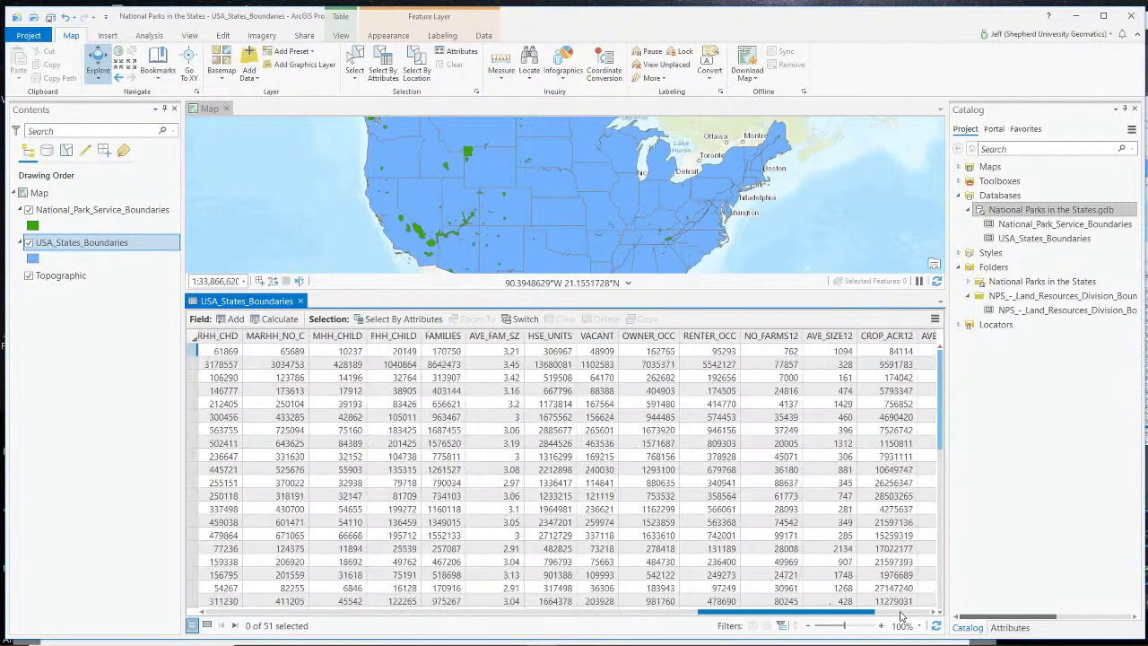
pyautogui.click(924, 615)
pyautogui.click(924, 615)
pyautogui.click(924, 615)
pyautogui.click(938, 614)
pyautogui.click(939, 614)
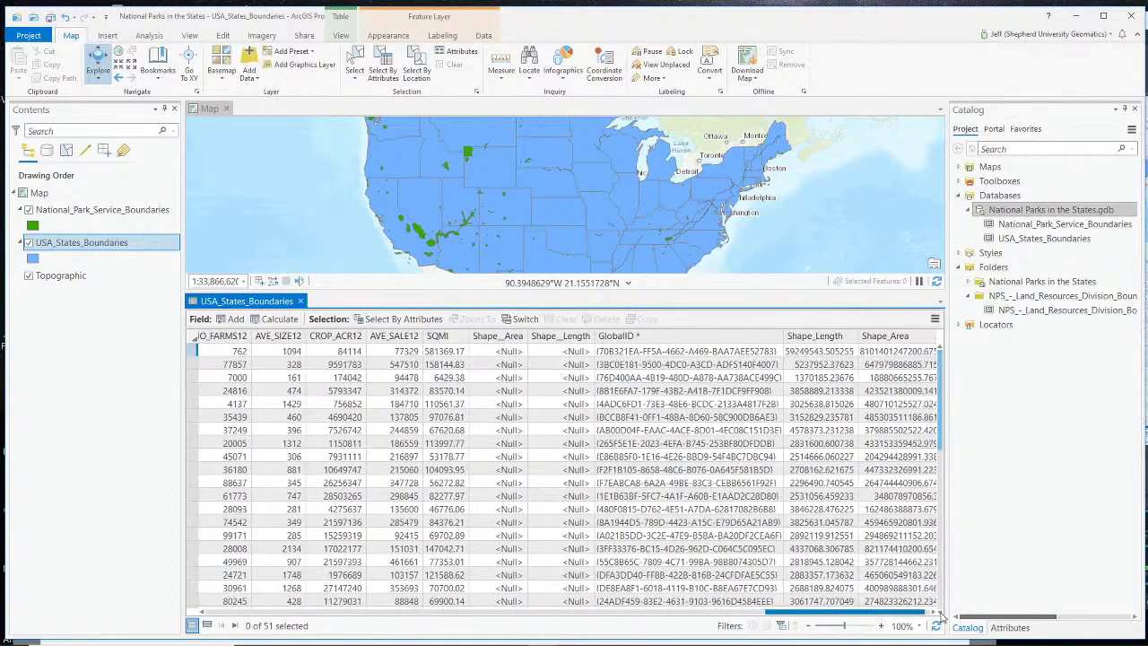
pyautogui.click(939, 613)
pyautogui.moveTo(906, 614); pyautogui.dragTo(507, 613)
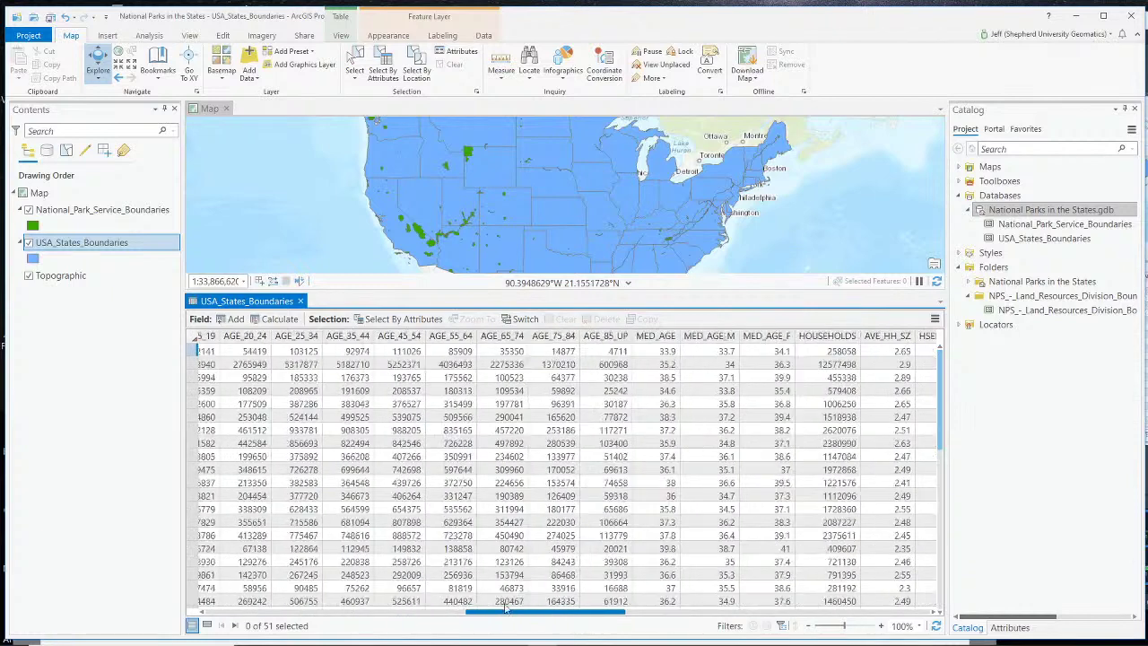
pyautogui.moveTo(309, 597); pyautogui.dragTo(224, 615)
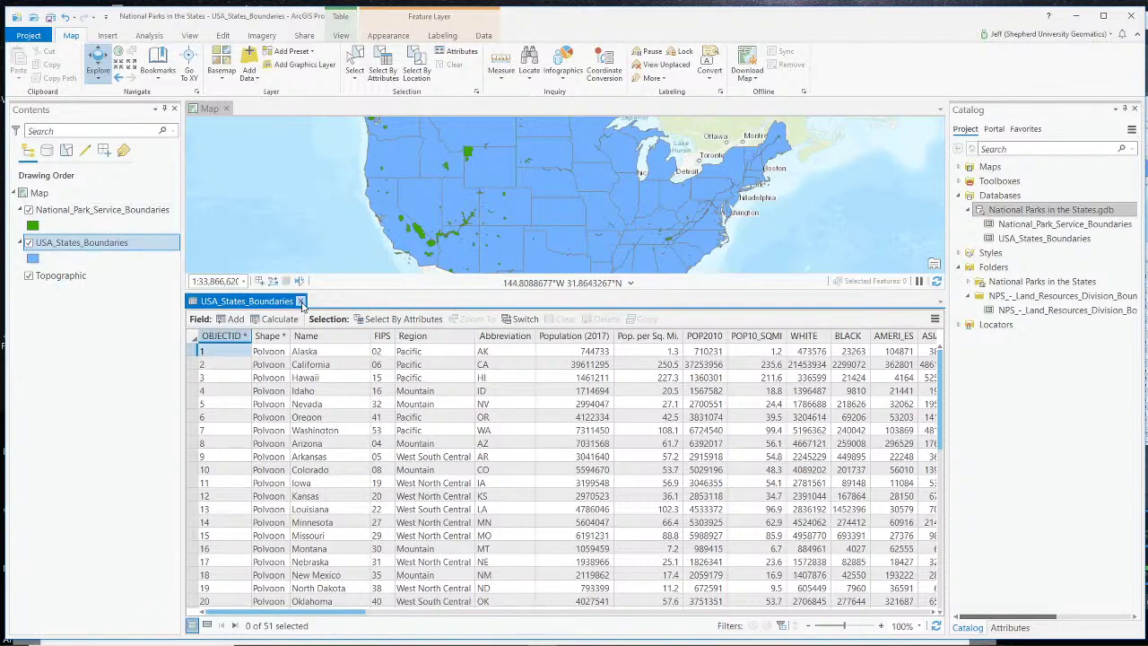
pyautogui.click(300, 301)
# Open the National_Park_Service_Boundaries attribute table and examine its creator, editor and shape fields across the records.
pyautogui.rightClick(52, 209)
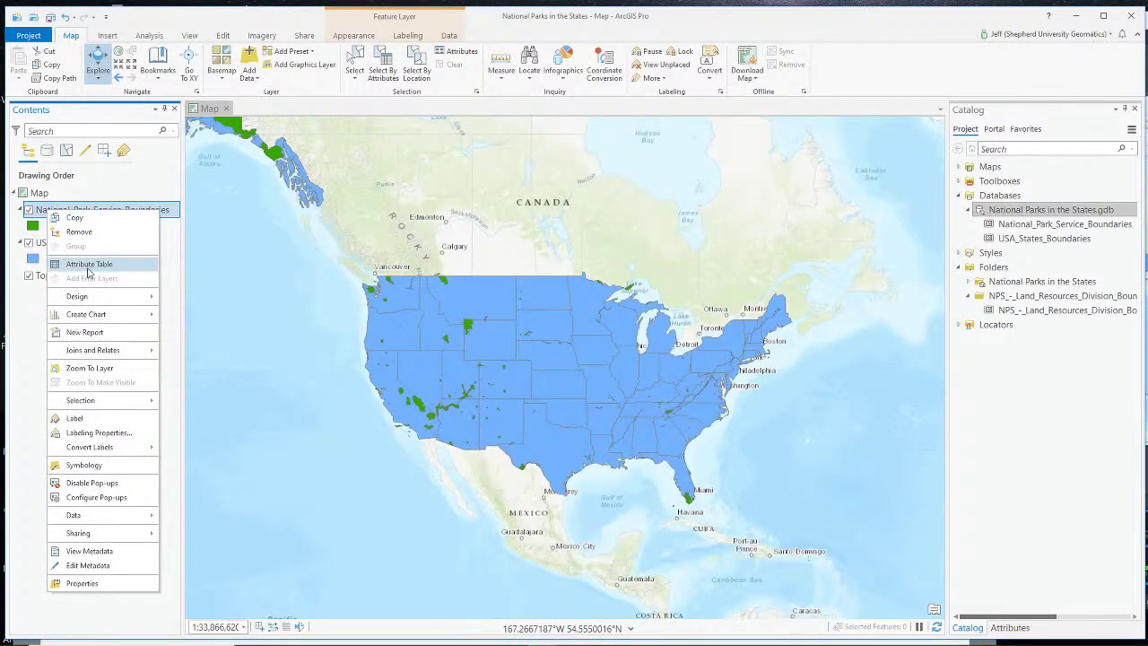
pyautogui.click(88, 263)
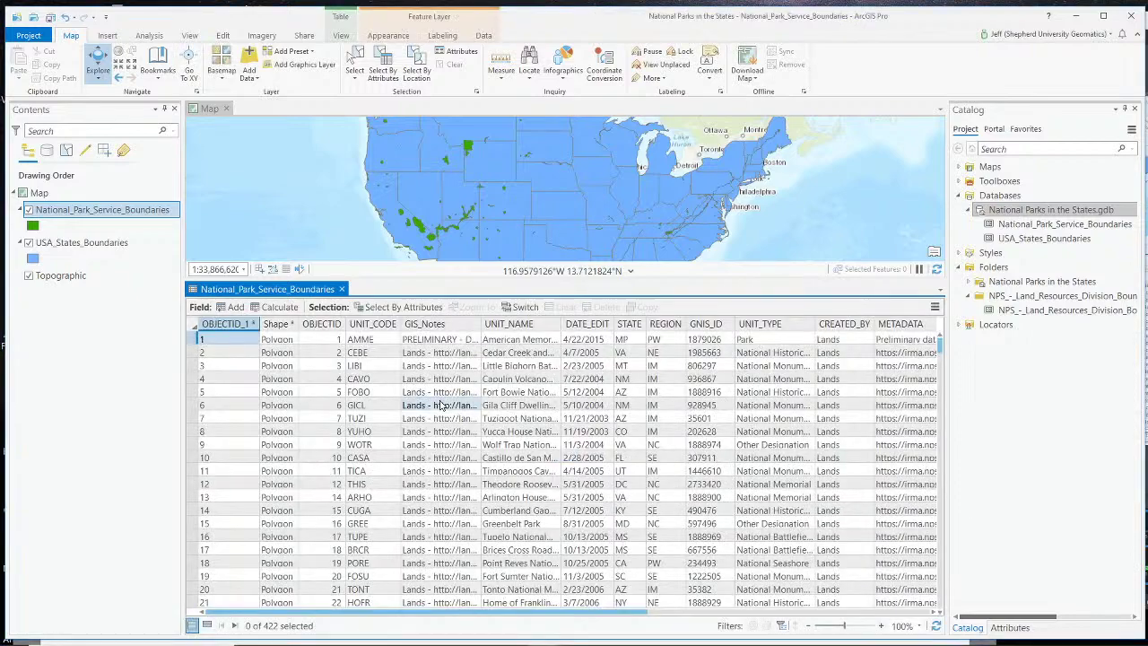
pyautogui.moveTo(536, 619); pyautogui.dragTo(800, 621)
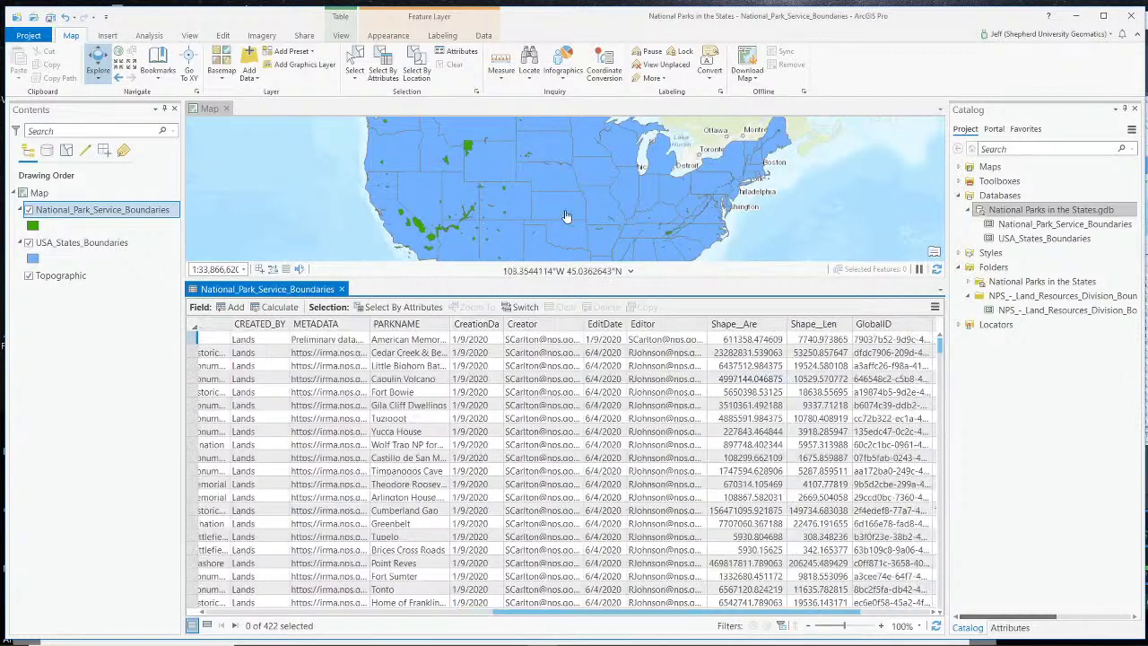
pyautogui.moveTo(526, 328)
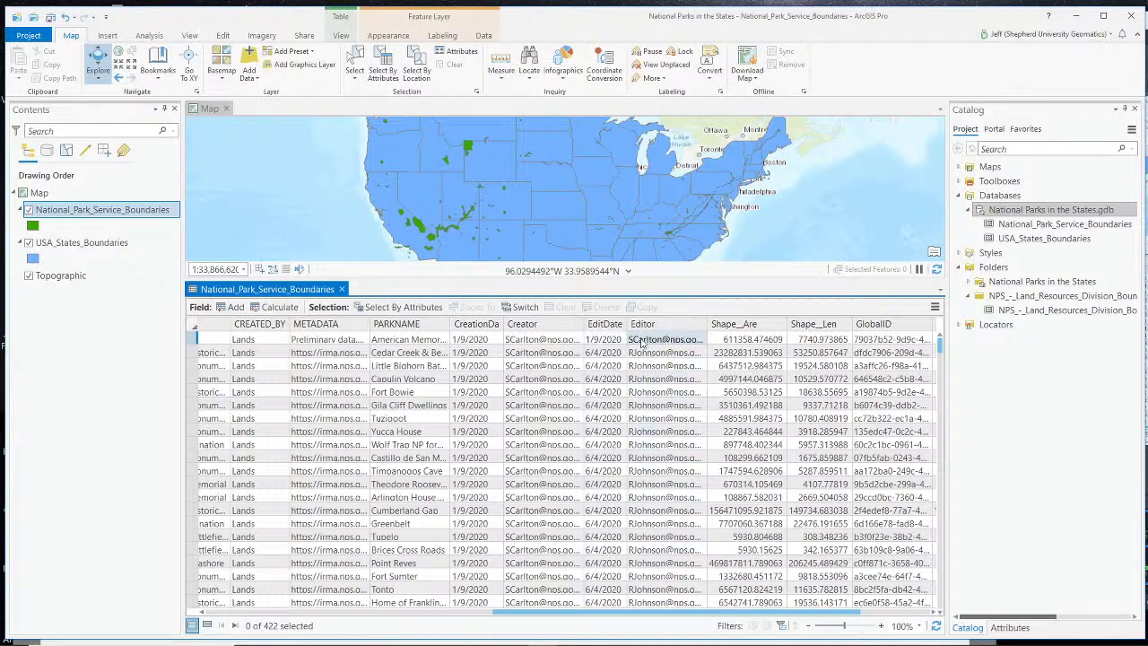
pyautogui.scroll(-5, 663, 440)
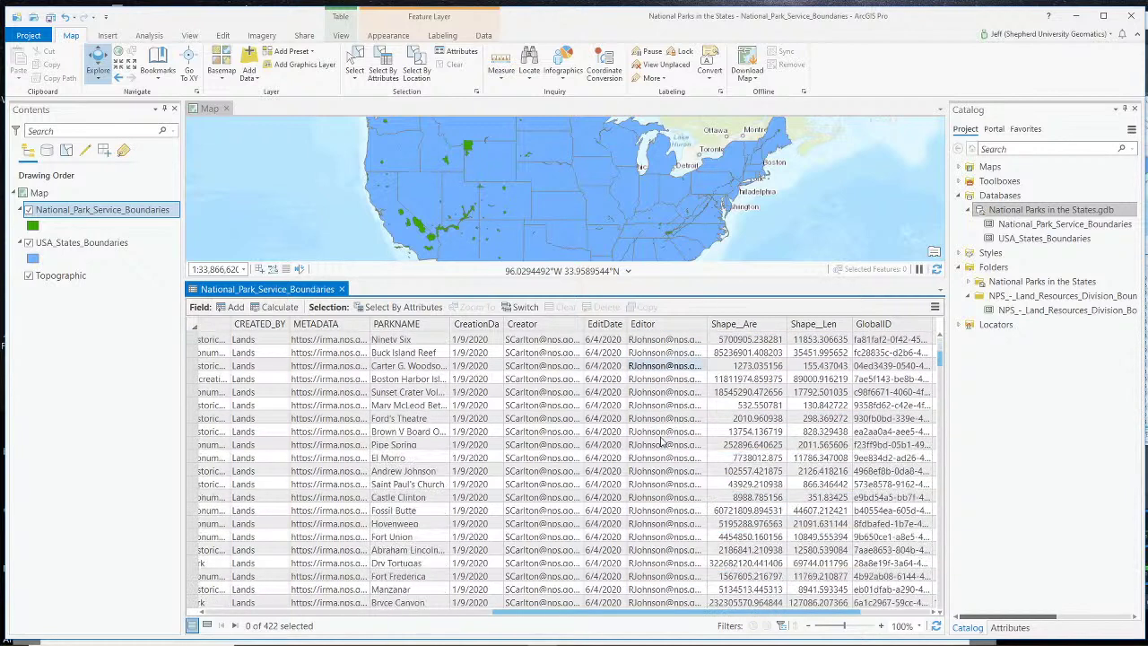
pyautogui.scroll(-2, 662, 439)
pyautogui.scroll(3, 699, 480)
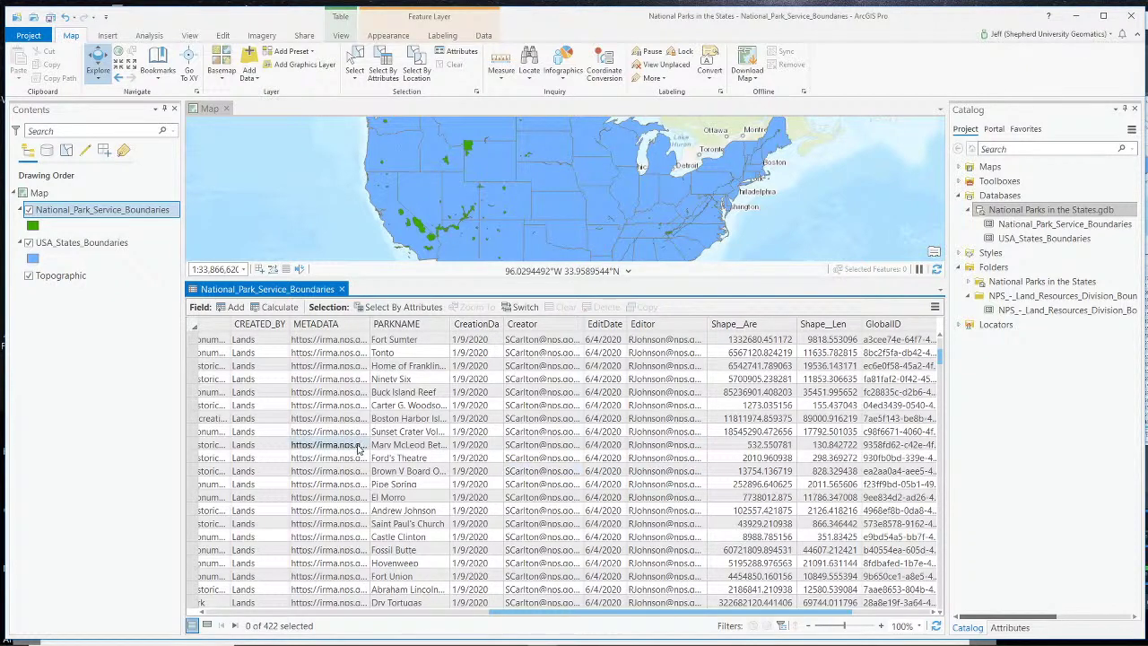
pyautogui.scroll(6, 403, 449)
pyautogui.moveTo(582, 625)
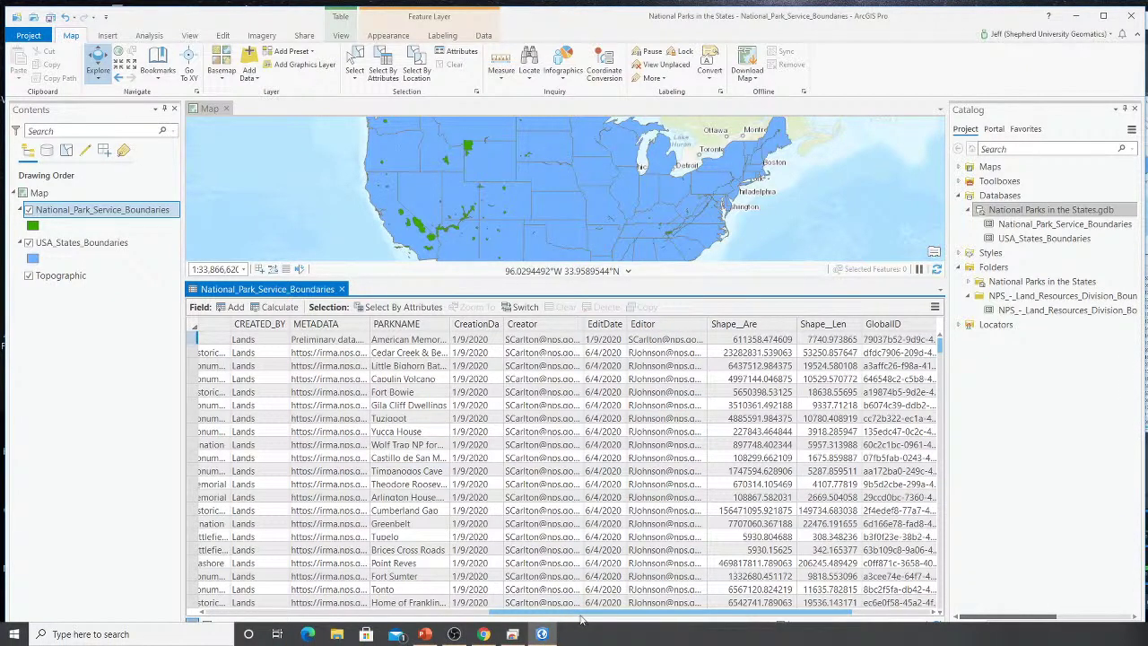
# Examine the UNIT_TYPE values of the National Park Service records.
pyautogui.moveTo(582, 616); pyautogui.dragTo(475, 622)
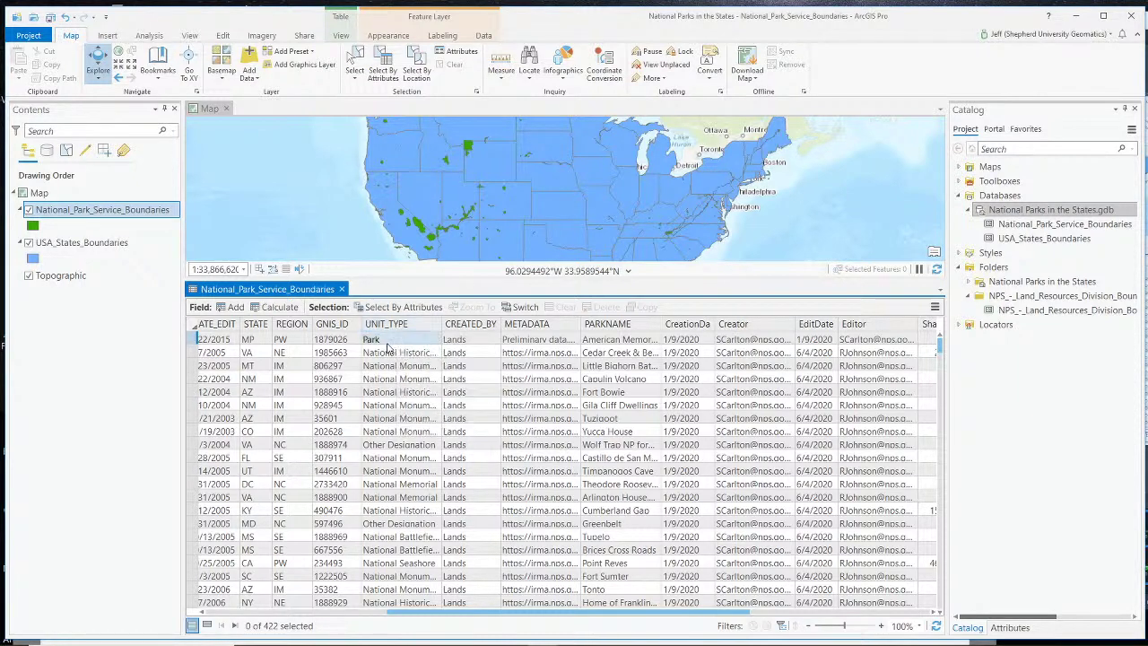
pyautogui.scroll(-4, 394, 359)
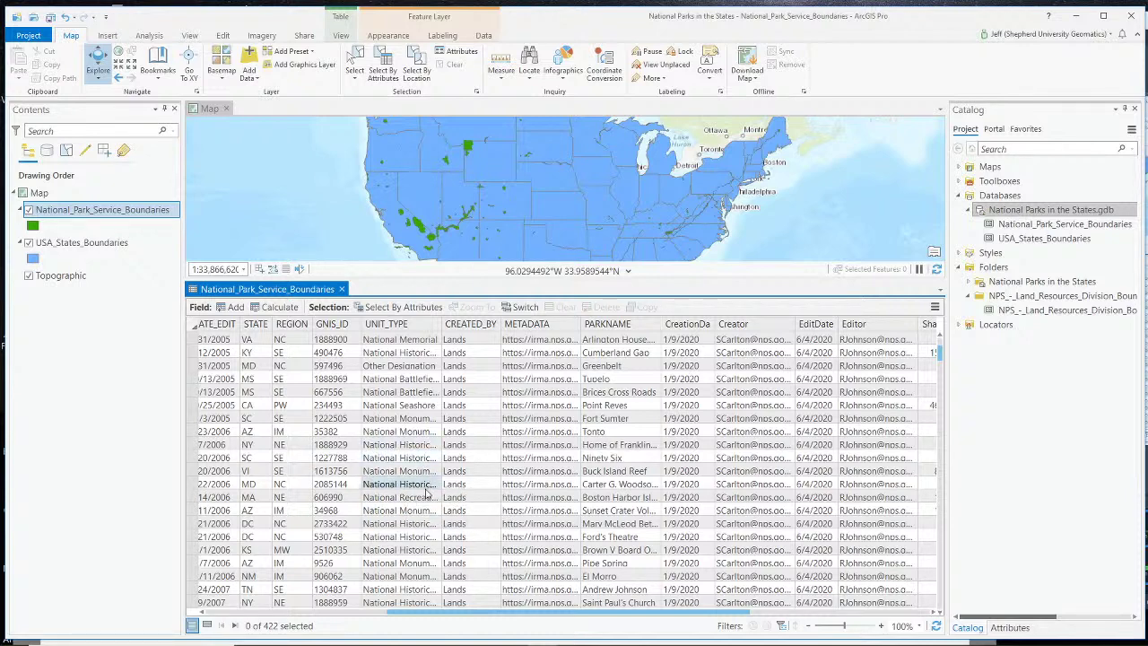
pyautogui.scroll(-4, 425, 508)
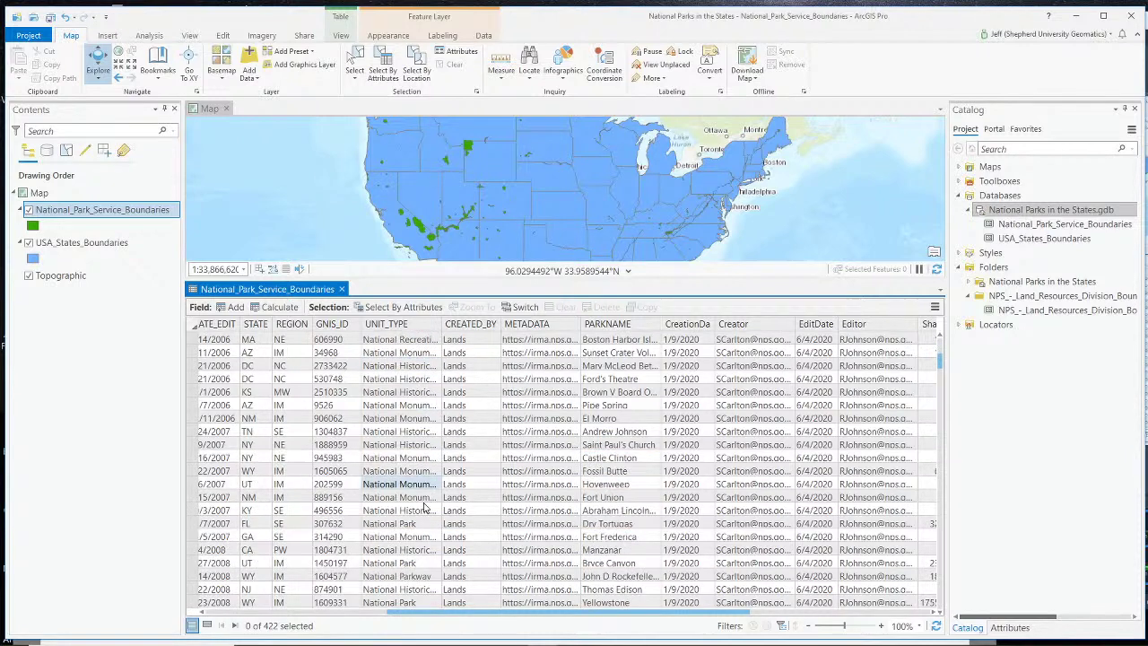
pyautogui.click(404, 553)
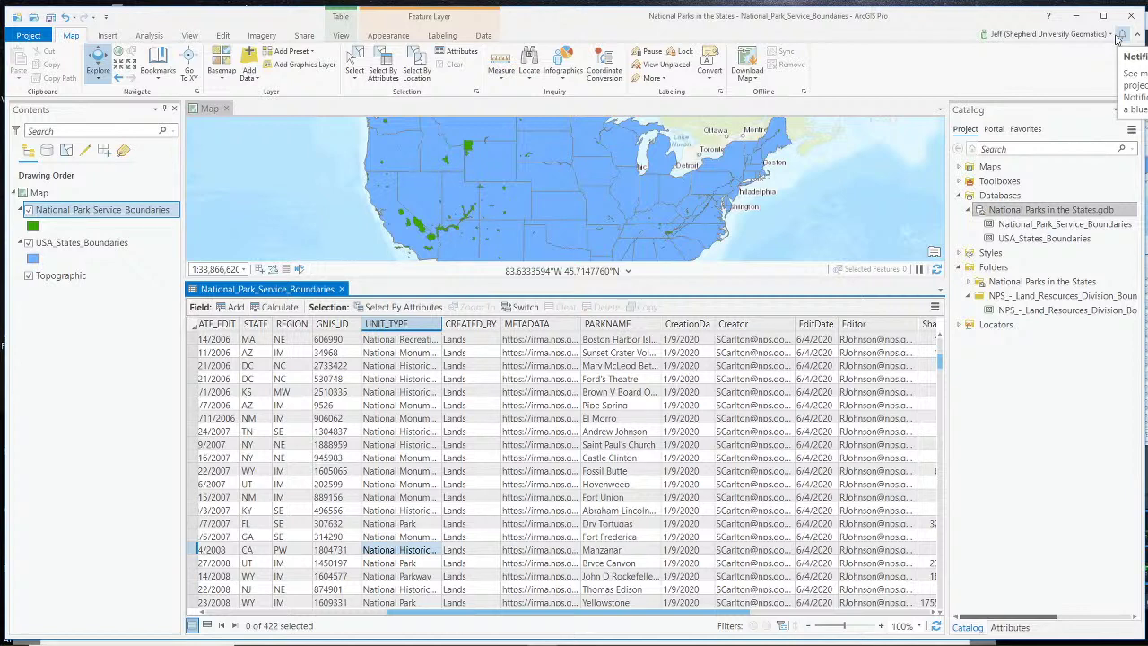
# Switch to OBS and show the Webcam Only scene.
pyautogui.hotkey('alt', 'Tab')
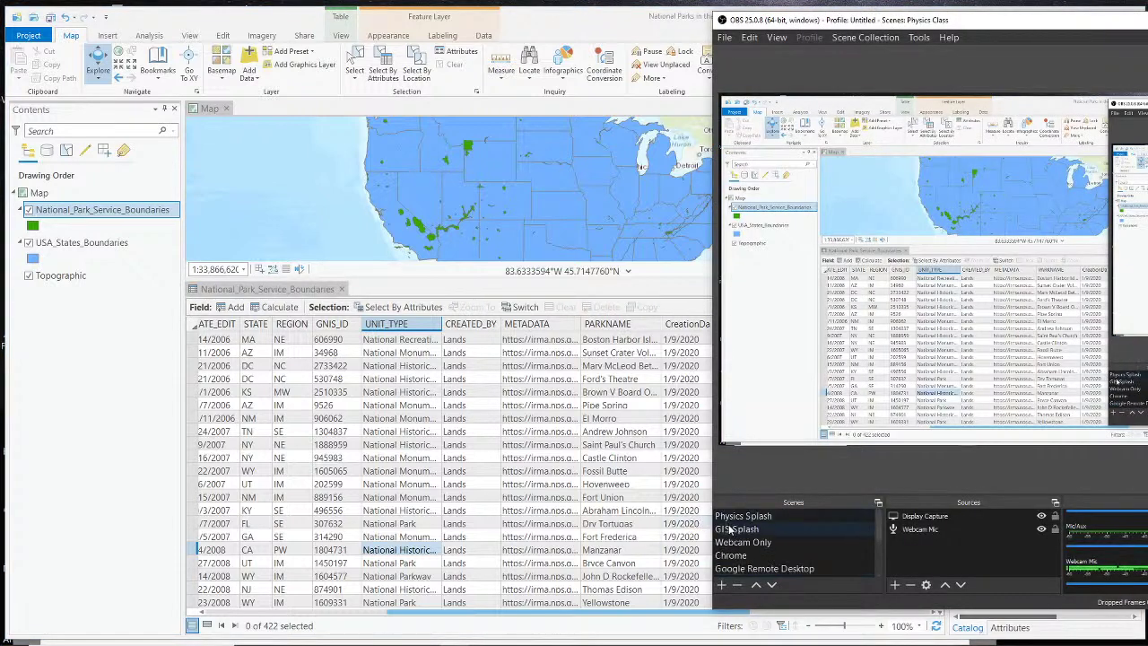
pyautogui.click(741, 542)
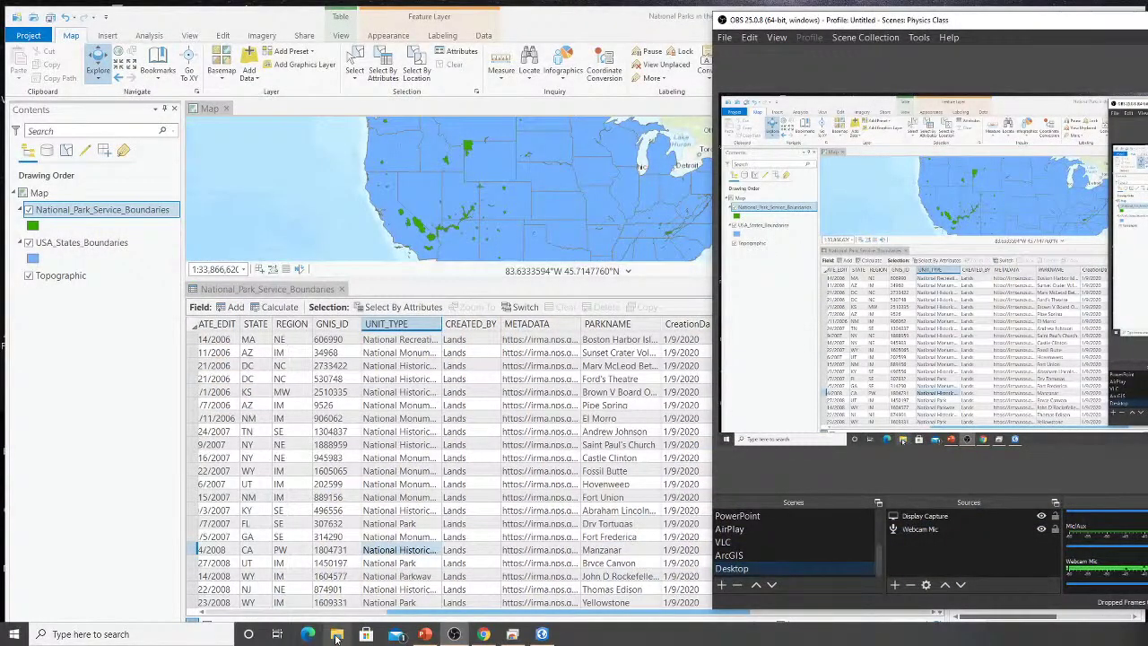
# Switch to File Explorer, browse the C: drive to the user's home folder, and open resultslesson2.zip from Downloads.
pyautogui.click(337, 635)
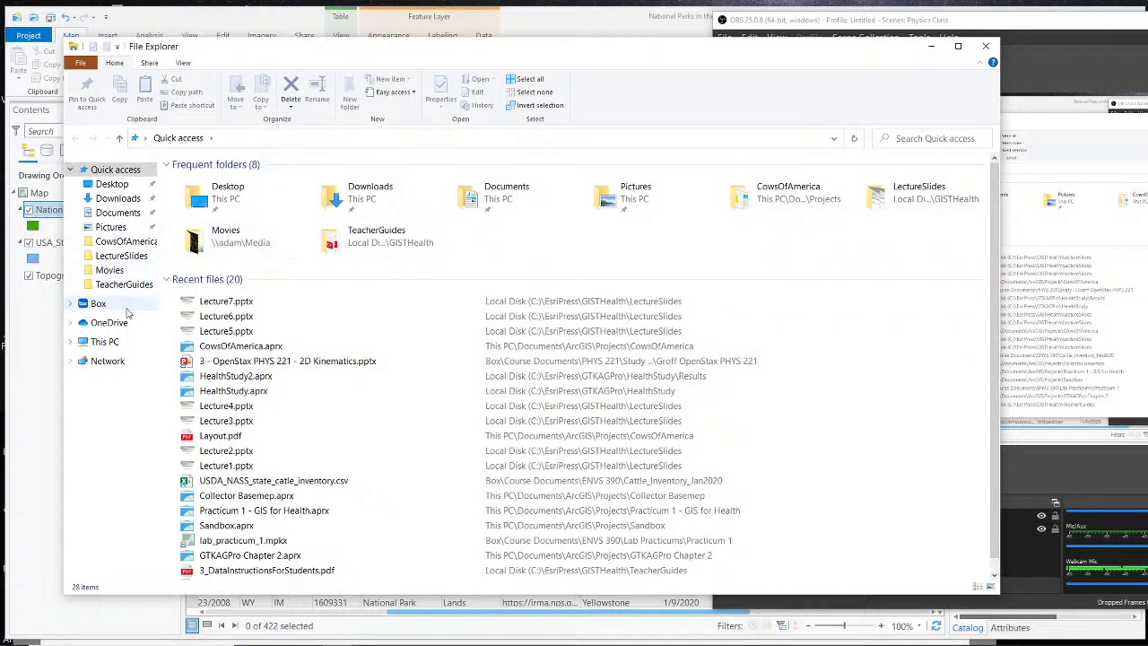
pyautogui.click(112, 344)
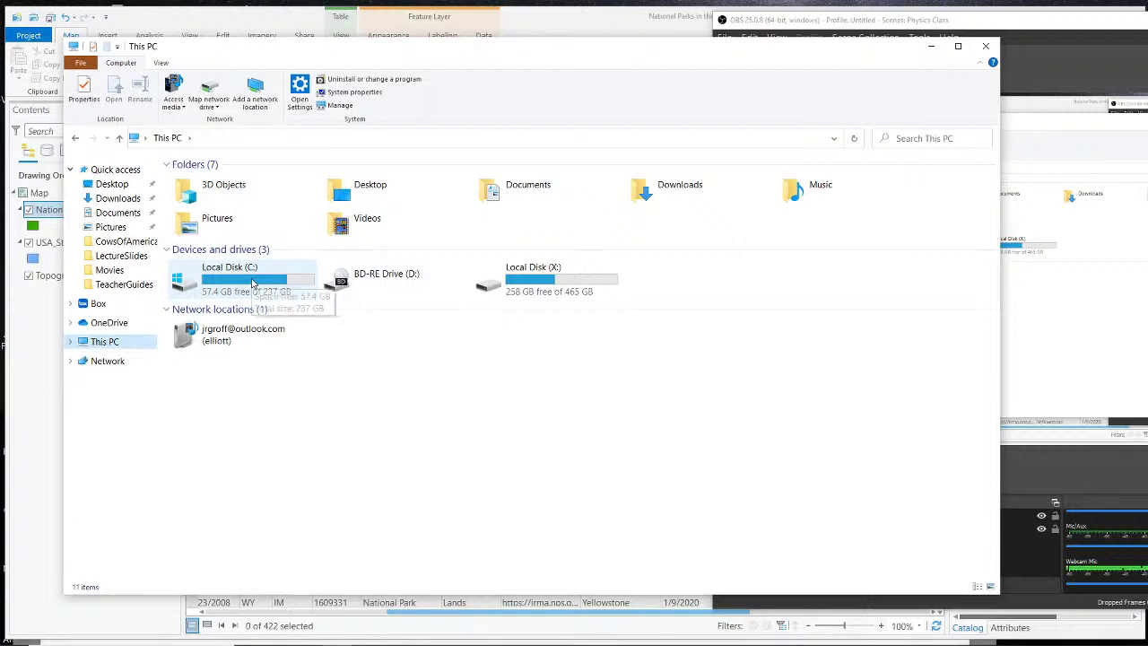
pyautogui.doubleClick(247, 283)
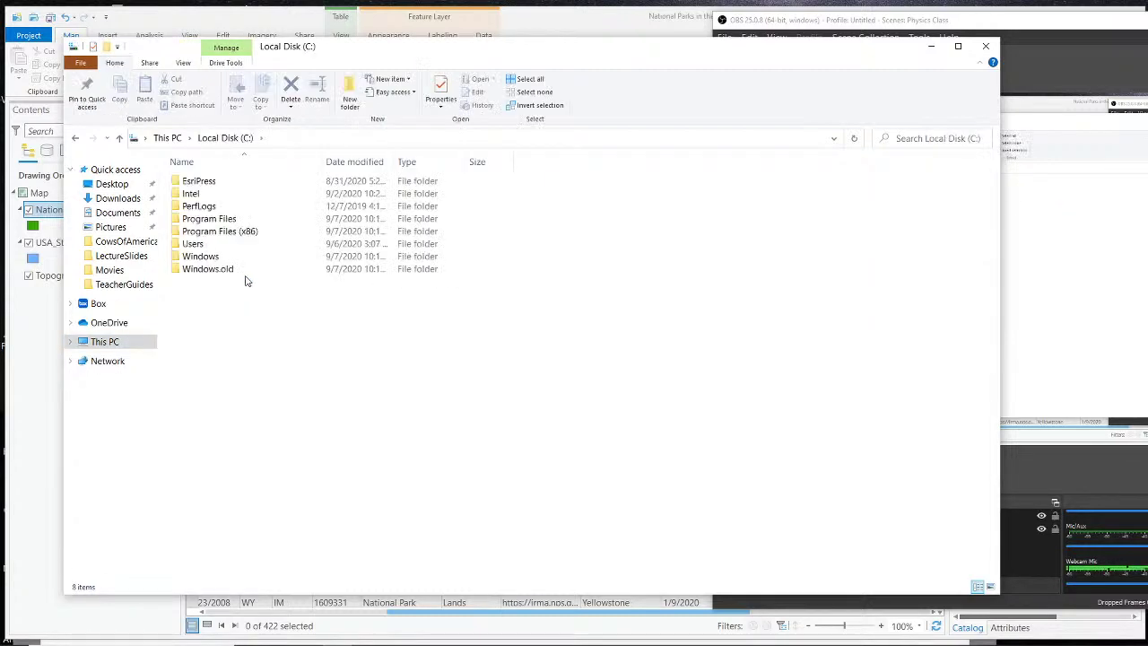
pyautogui.doubleClick(218, 248)
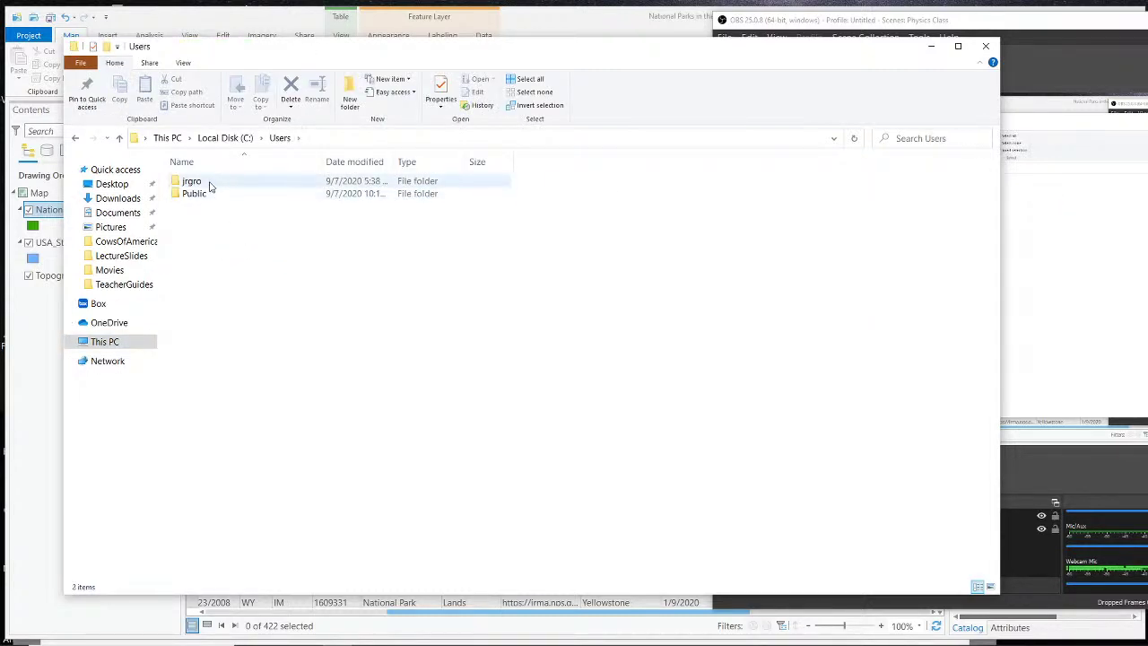
pyautogui.doubleClick(210, 183)
pyautogui.click(117, 198)
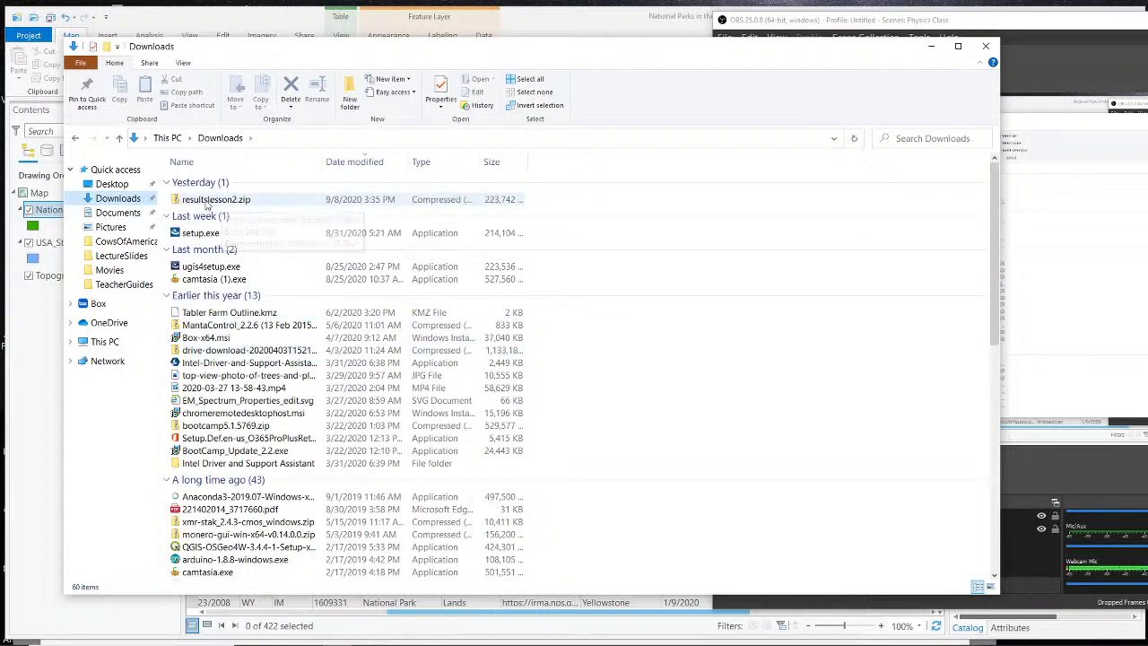
pyautogui.doubleClick(212, 199)
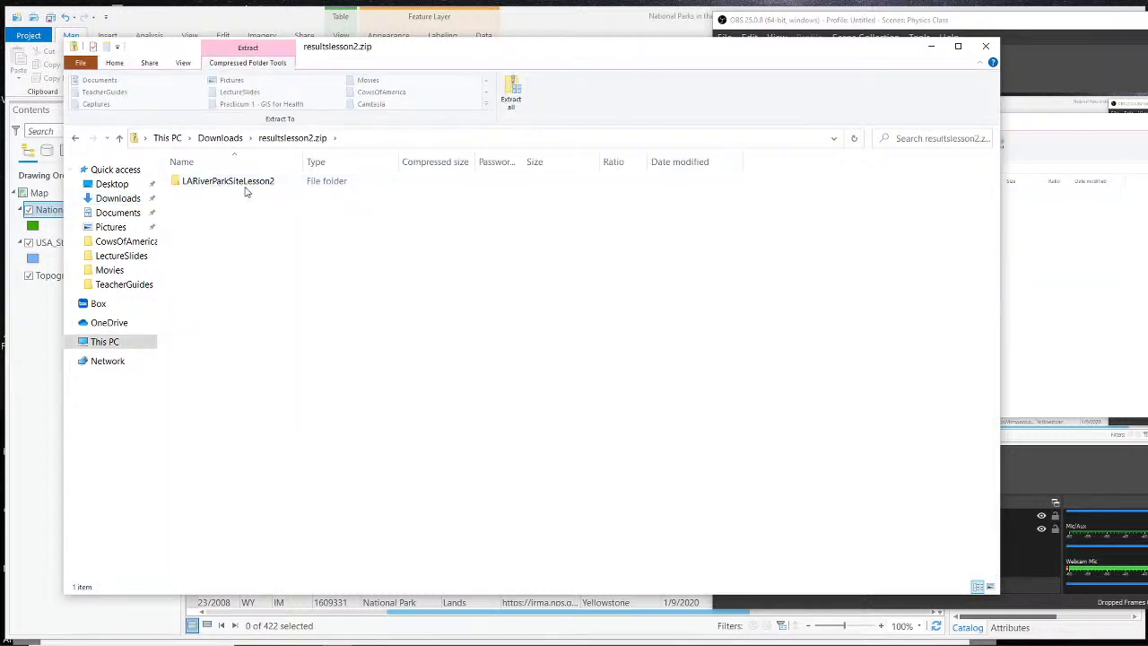
# Check which actions are available for the LARiverParkSiteLesson2 folder inside the zip, and close File Explorer.
pyautogui.rightClick(218, 182)
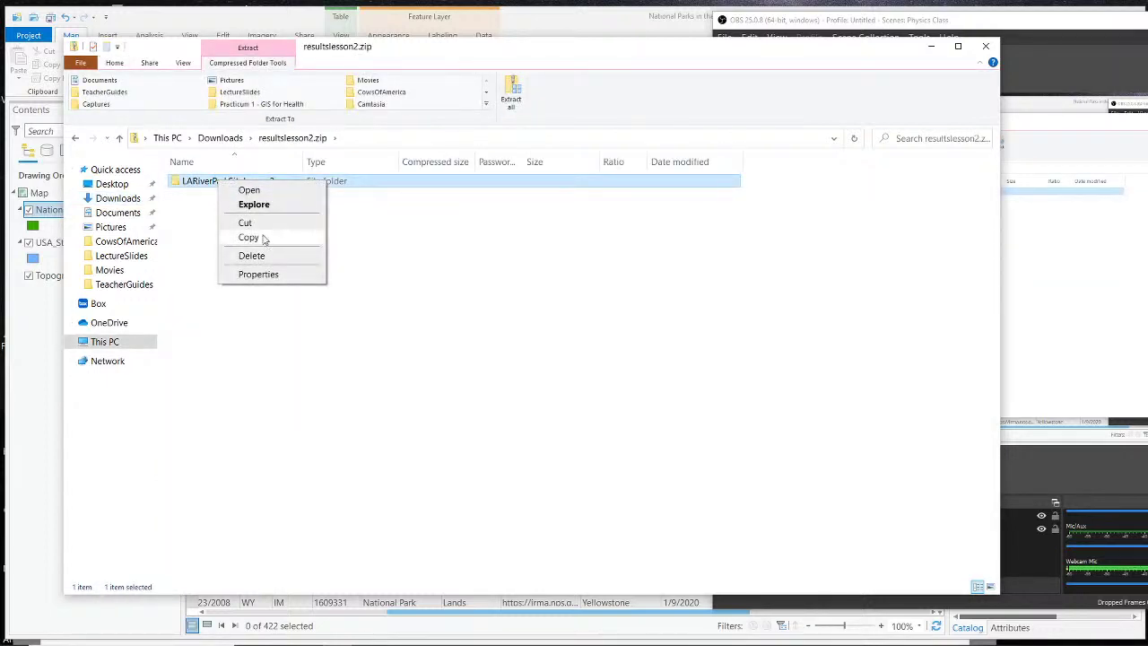
pyautogui.click(197, 210)
pyautogui.rightClick(199, 184)
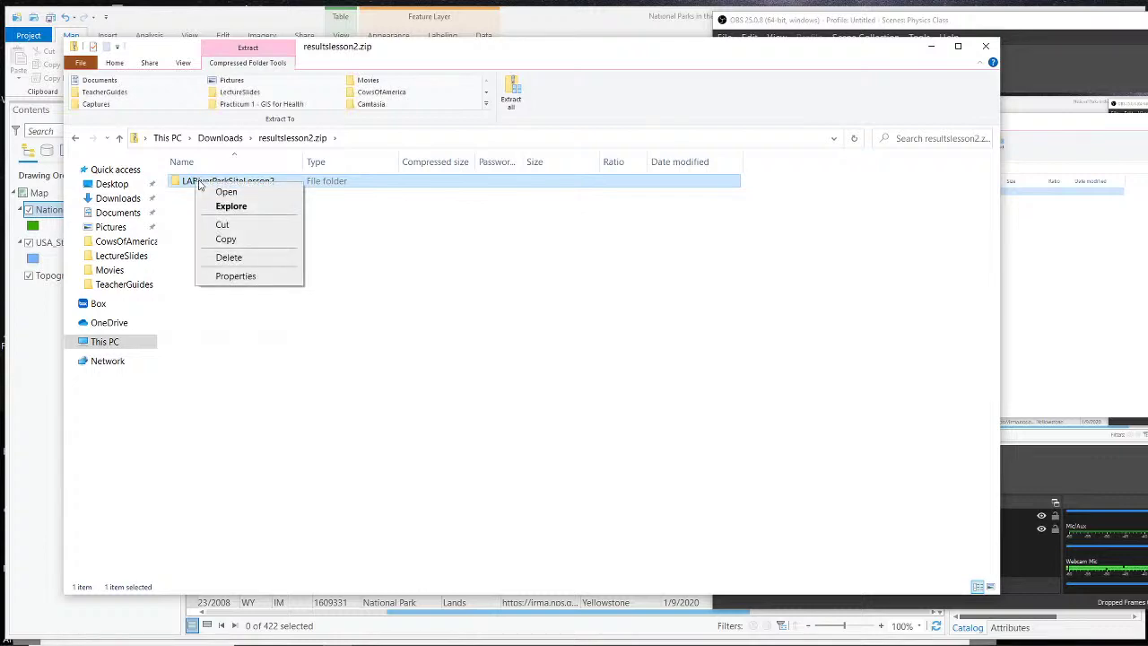
pyautogui.click(494, 290)
pyautogui.click(494, 290)
pyautogui.click(986, 46)
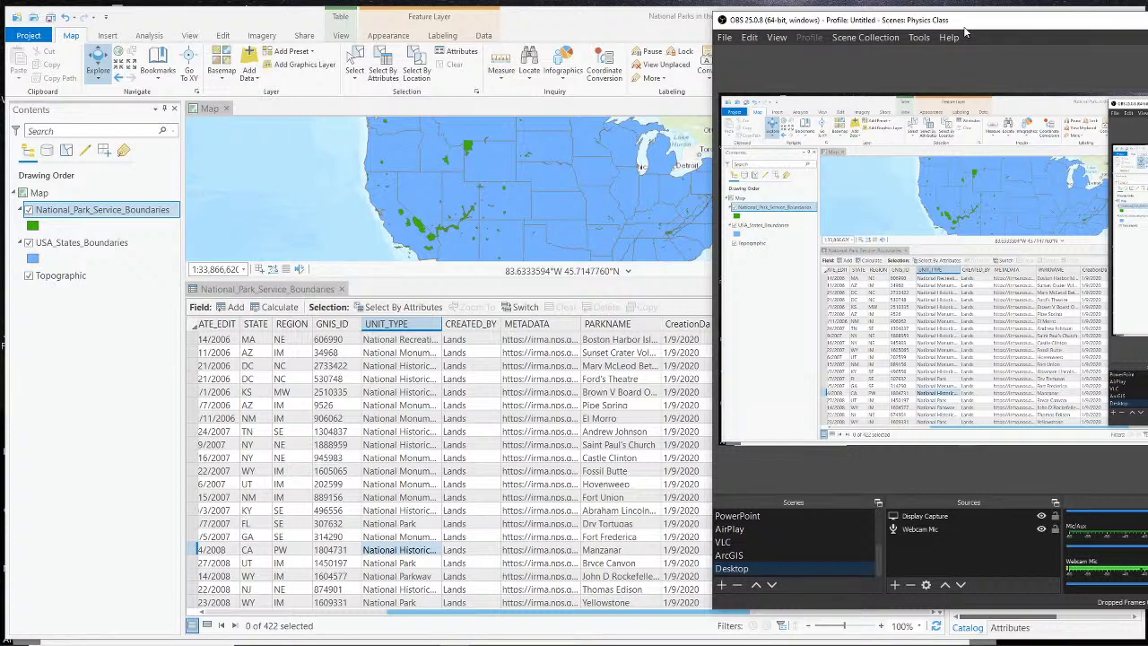
# Return to ArcGIS Pro, zoom the map out to 1:52,916,594, and shrink the National_Park_Service_Boundaries table to enlarge the map.
pyautogui.click(511, 220)
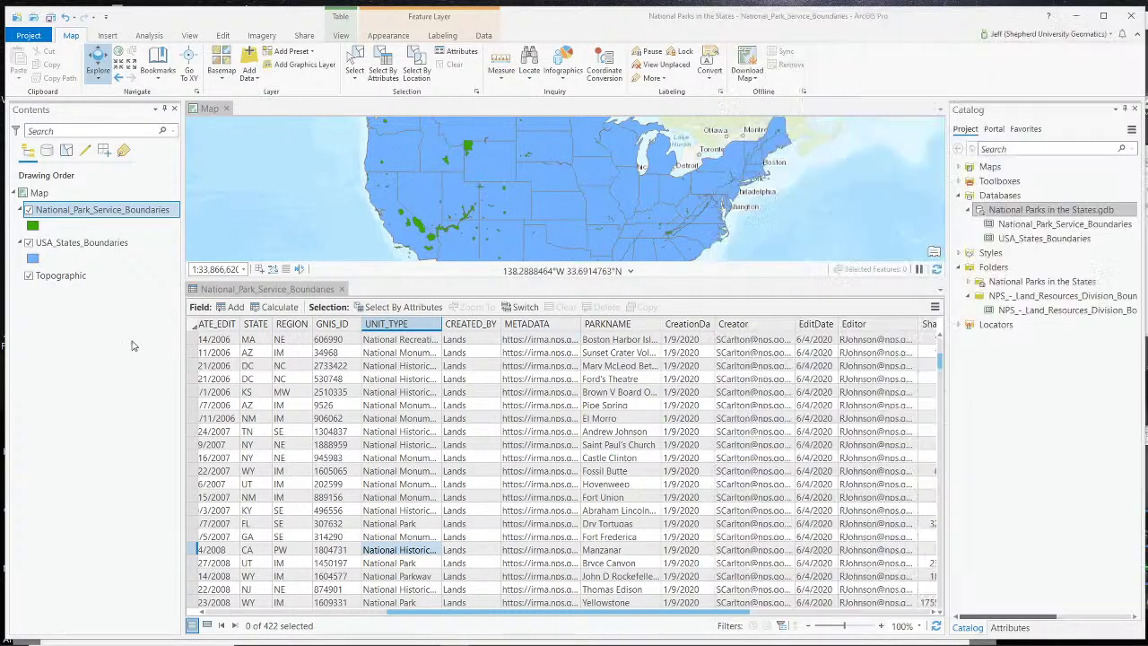
pyautogui.scroll(-2, 511, 220)
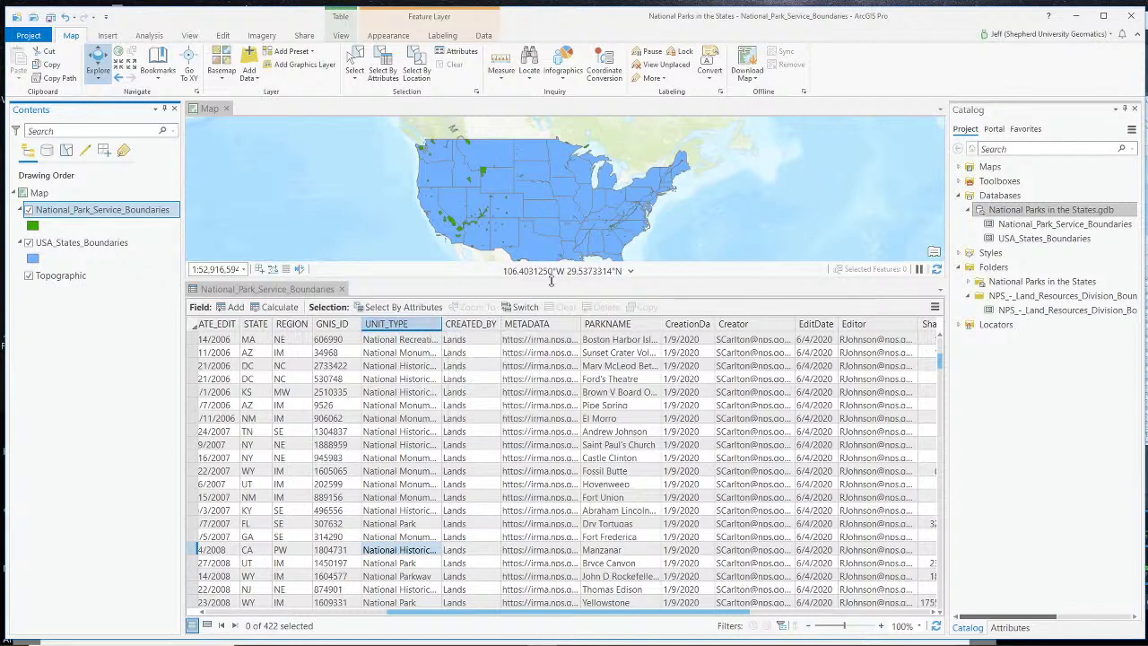
pyautogui.moveTo(557, 287); pyautogui.dragTo(555, 460)
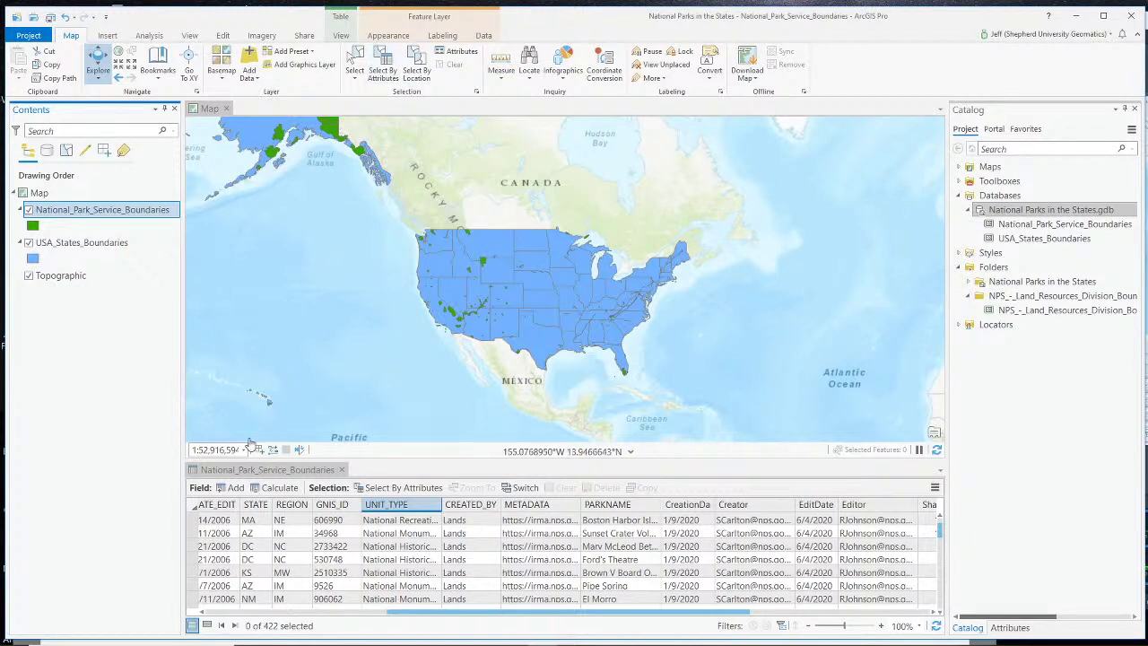
pyautogui.click(305, 468)
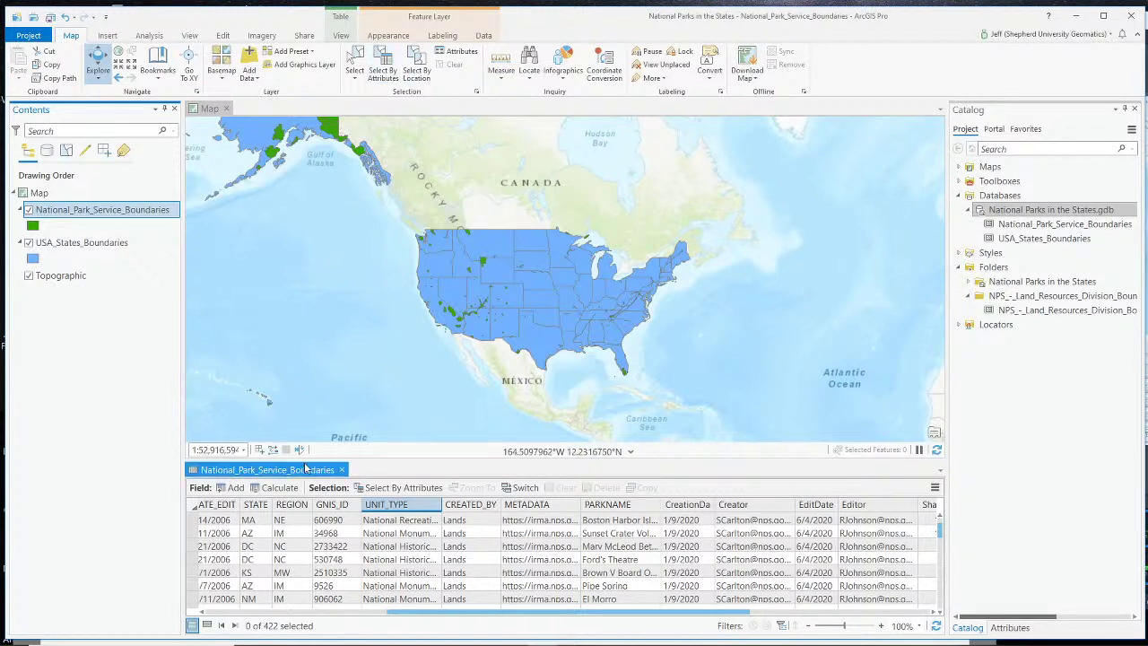
# Start a new Select By Attributes expression for the National_Park_Service_Boundaries layer as a new selection.
pyautogui.click(384, 70)
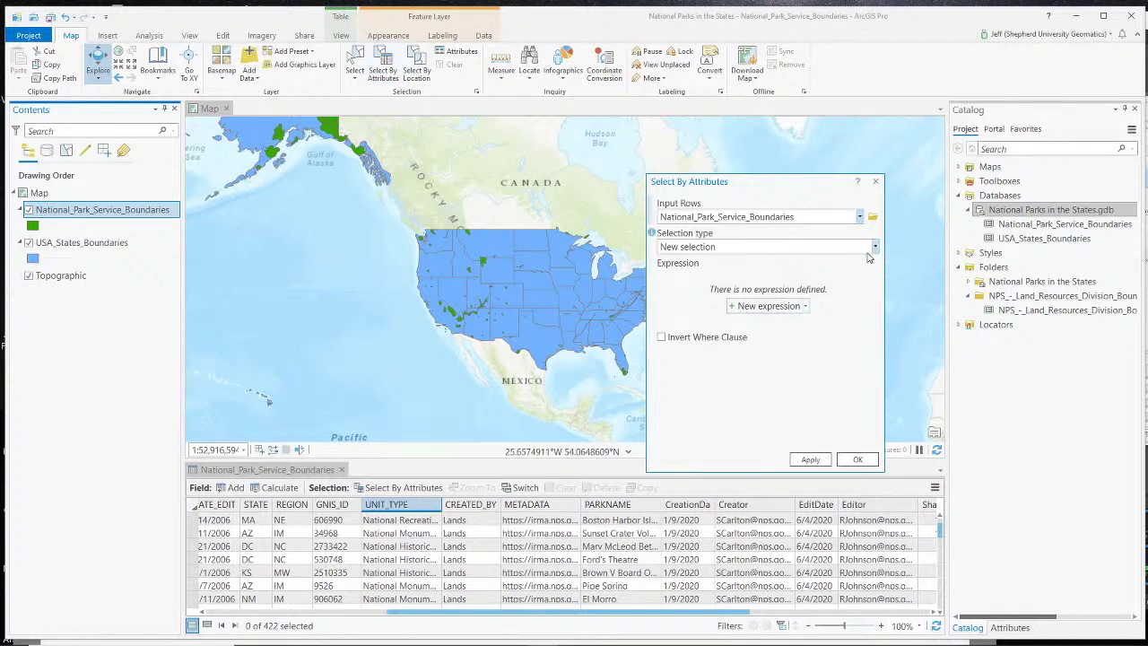
pyautogui.click(758, 305)
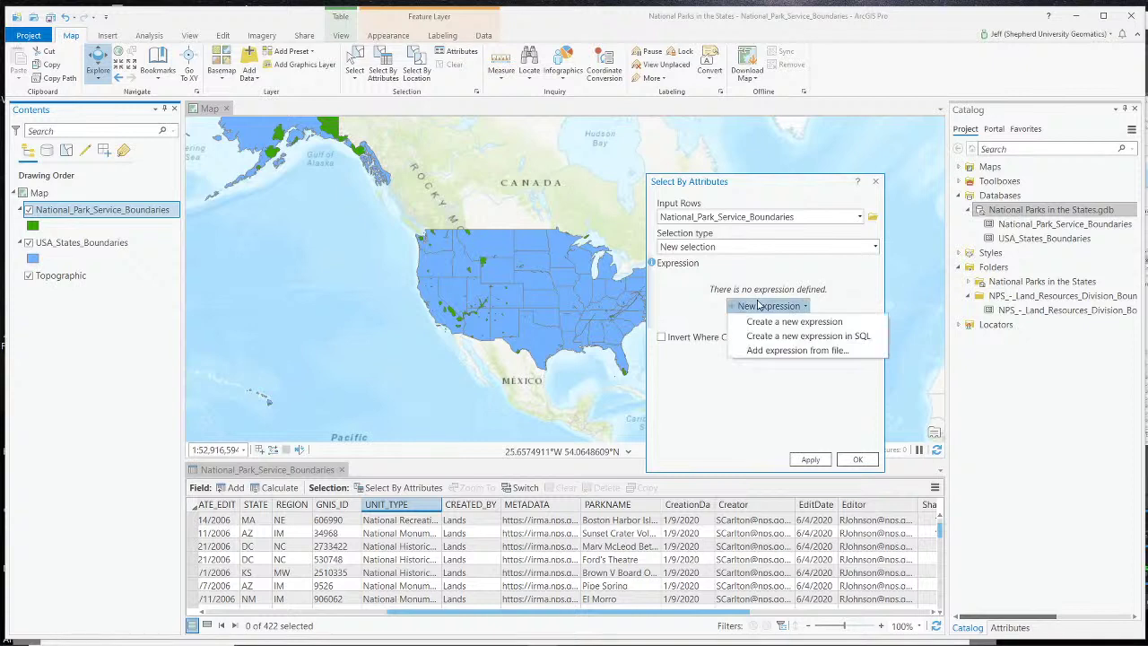
pyautogui.click(777, 322)
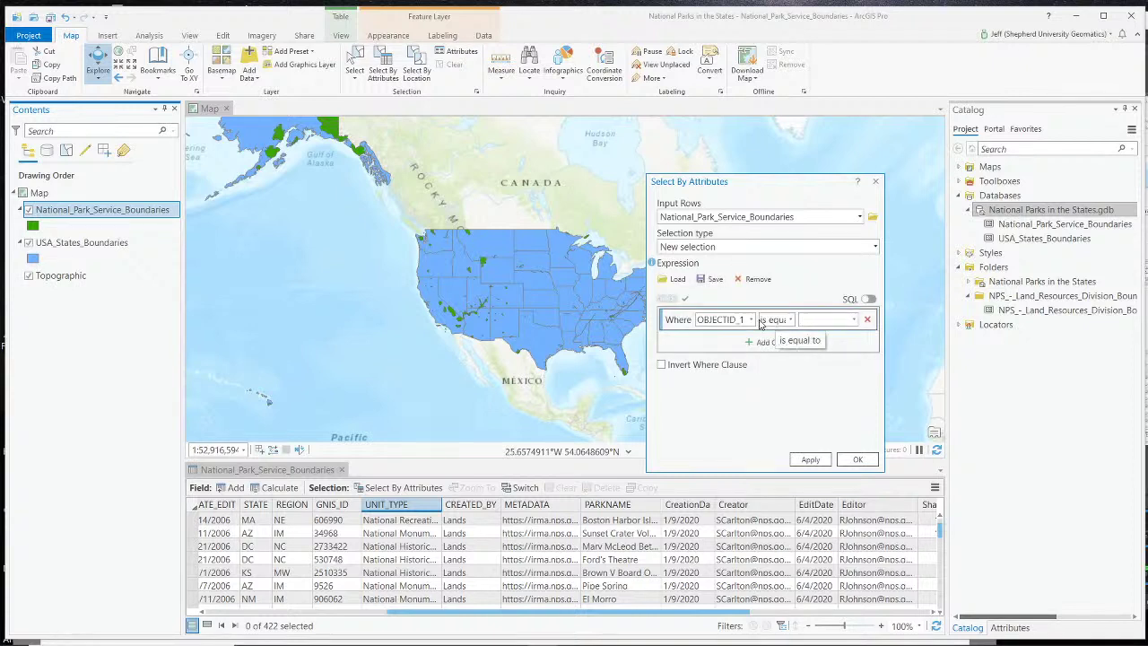
pyautogui.click(752, 320)
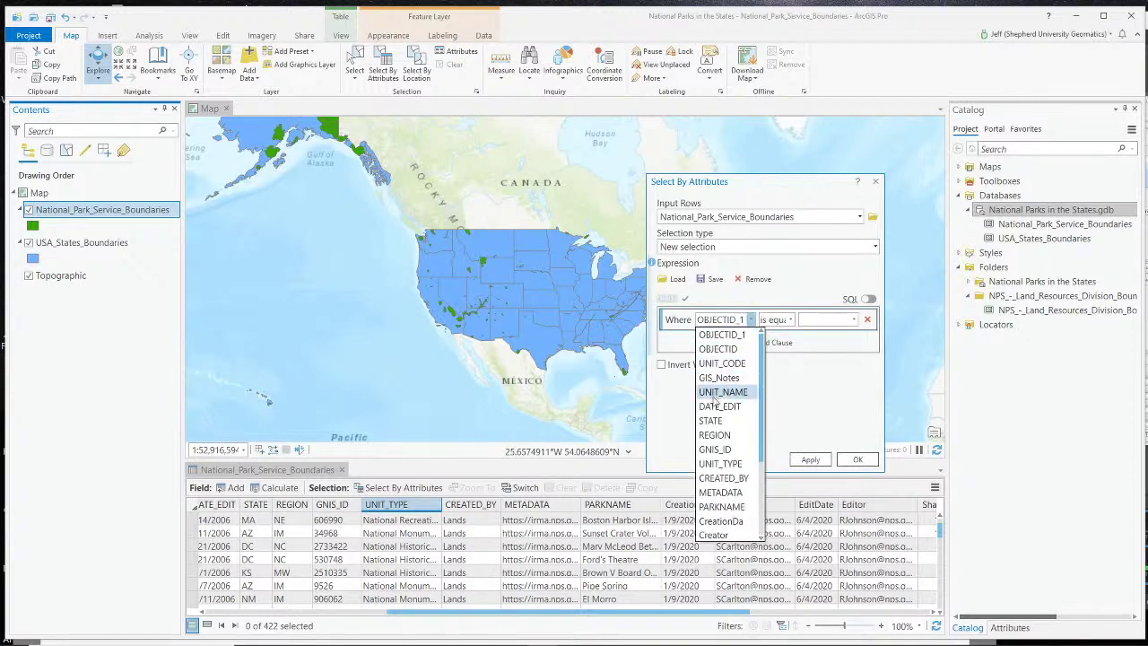
pyautogui.click(734, 397)
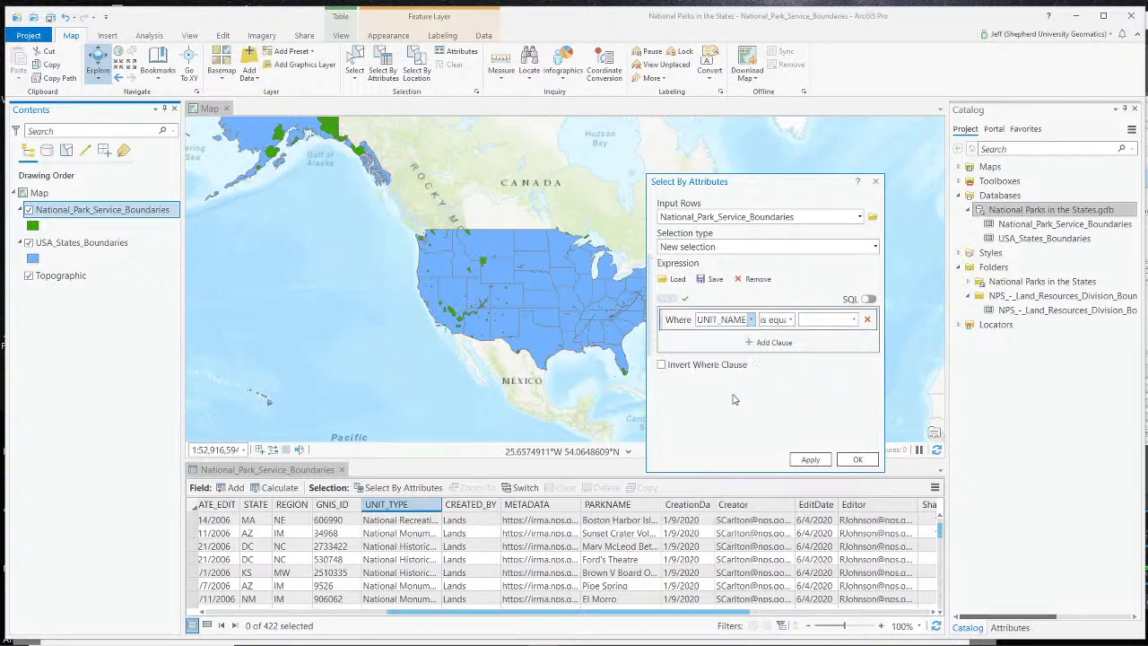
pyautogui.click(836, 319)
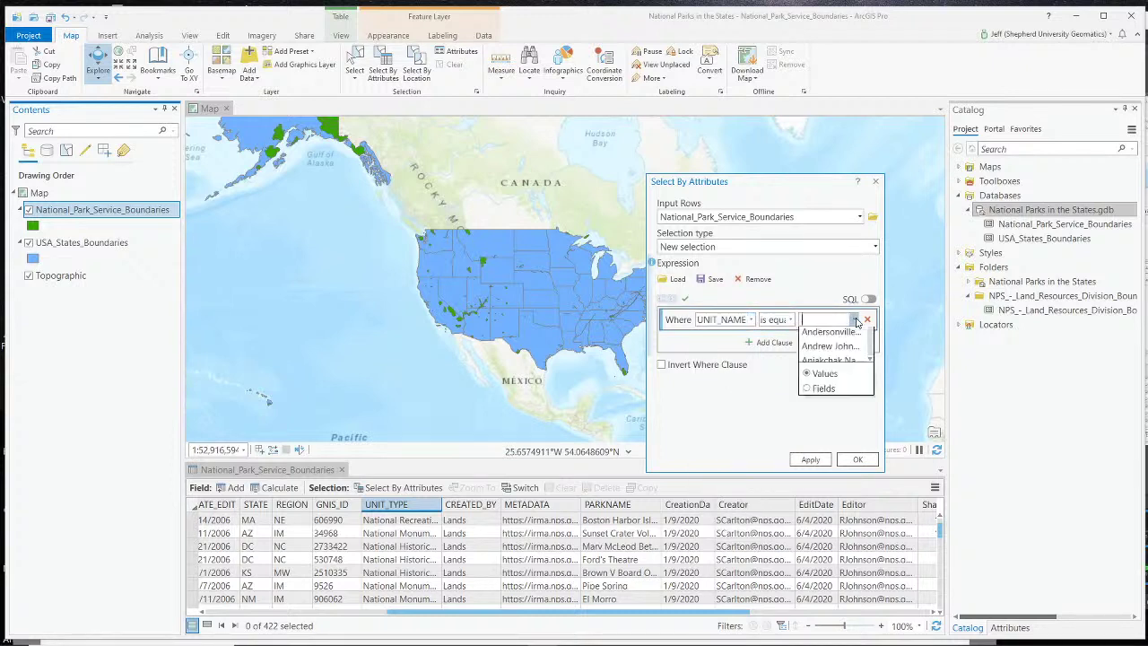
pyautogui.scroll(-4, 817, 377)
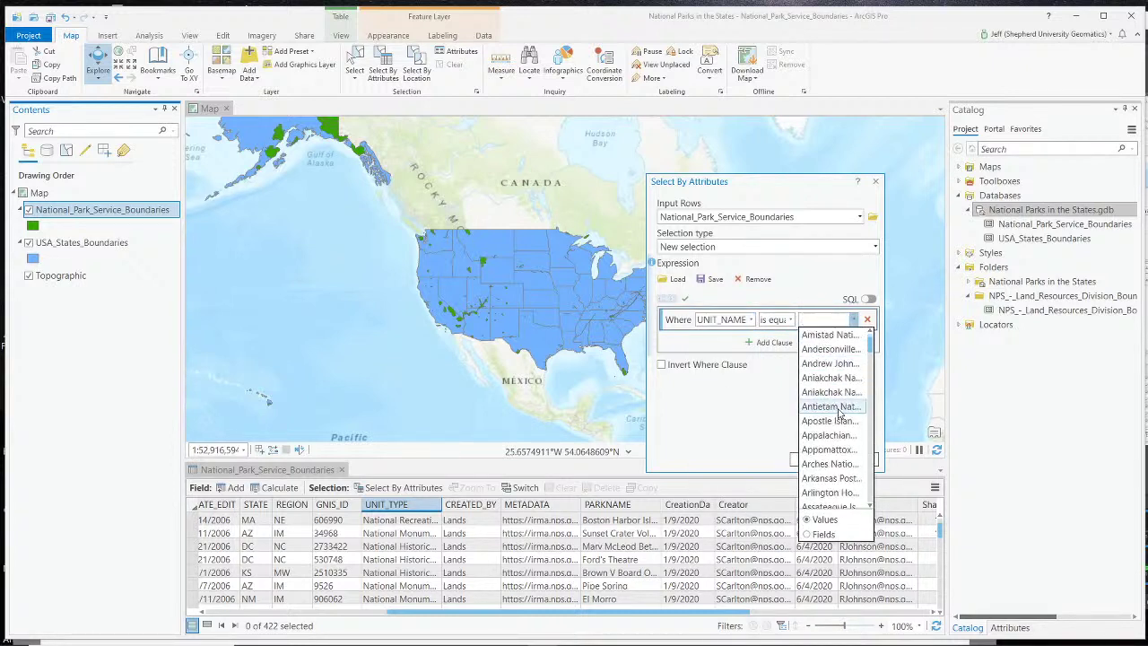
# Define the first selection clause as UNIT_TYPE is equal to National Park.
pyautogui.click(750, 321)
pyautogui.click(751, 320)
pyautogui.scroll(2, 750, 384)
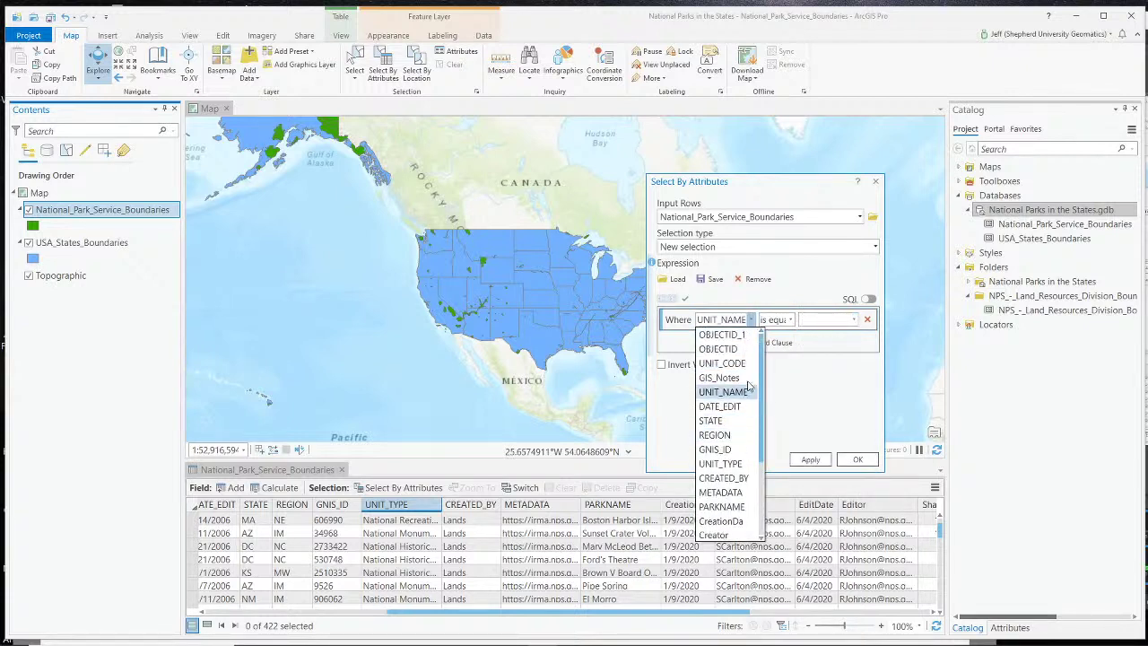
pyautogui.click(722, 463)
pyautogui.click(854, 320)
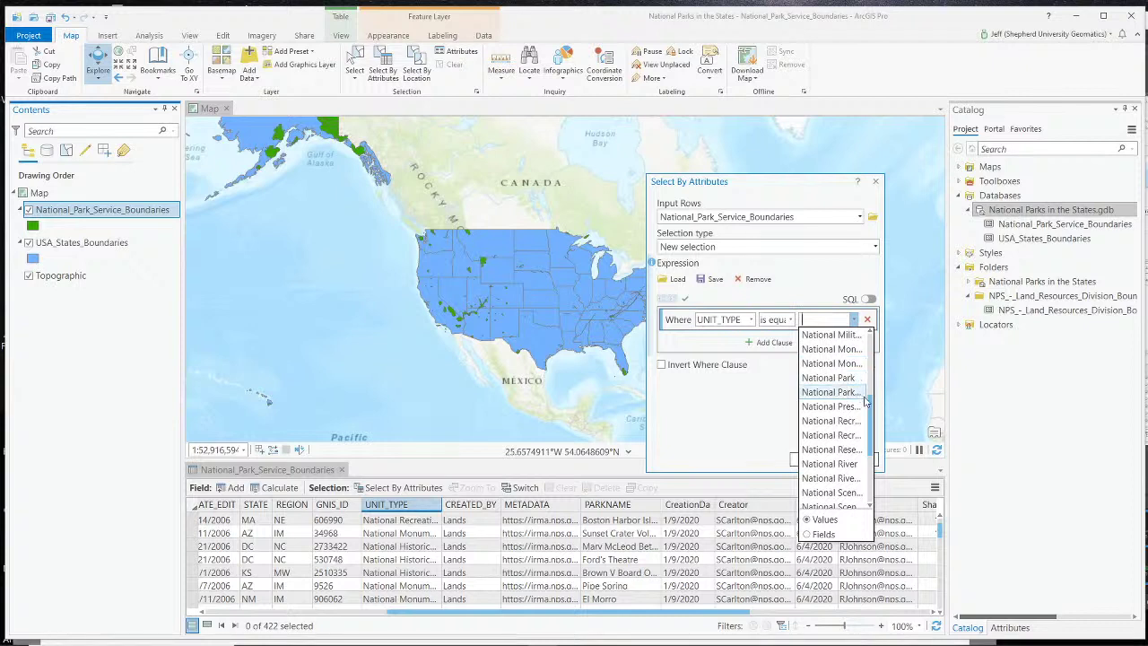
pyautogui.scroll(1, 875, 407)
pyautogui.click(835, 377)
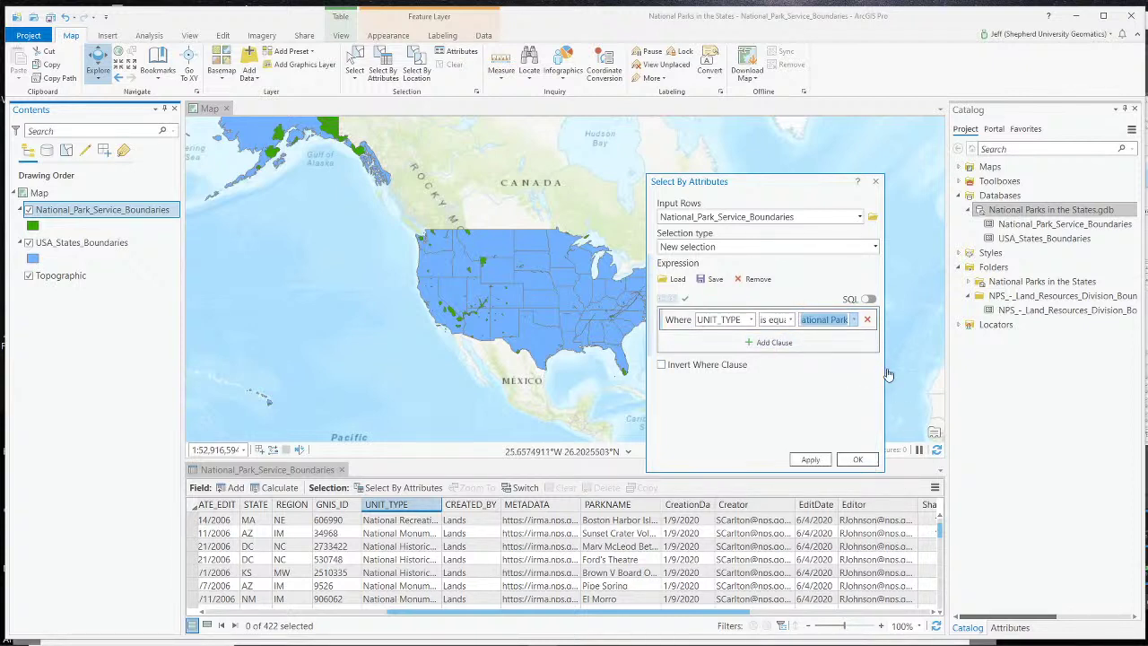
# Widen the Select By Attributes dialog and add a second clause joined to the first with Or.
pyautogui.moveTo(886, 375); pyautogui.dragTo(1003, 377)
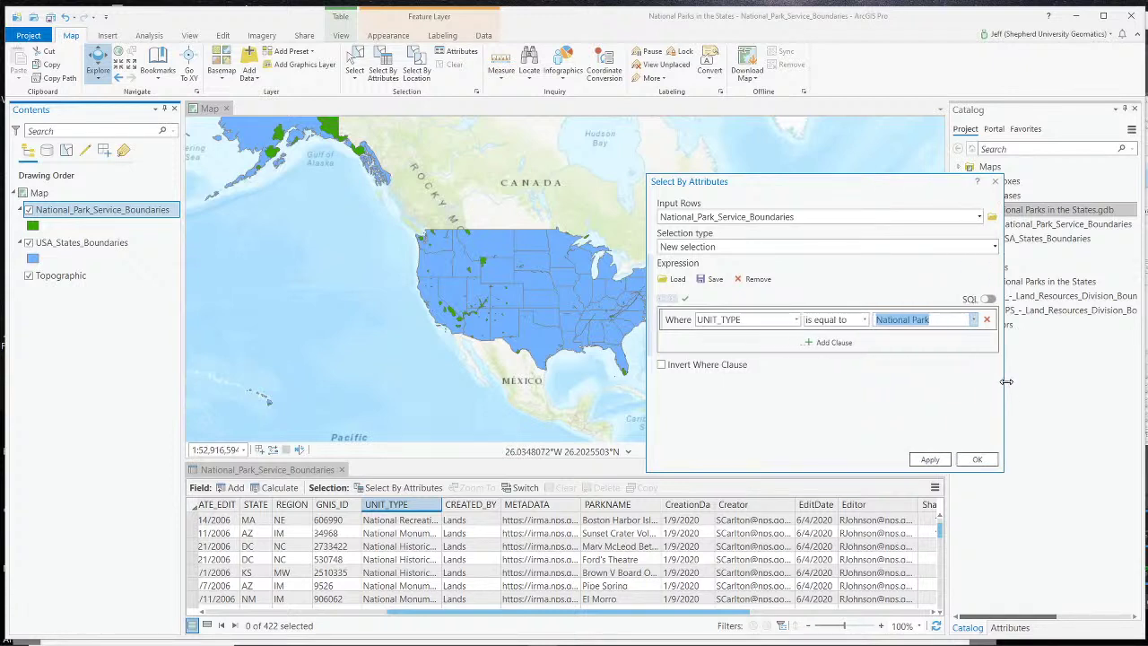
pyautogui.click(847, 342)
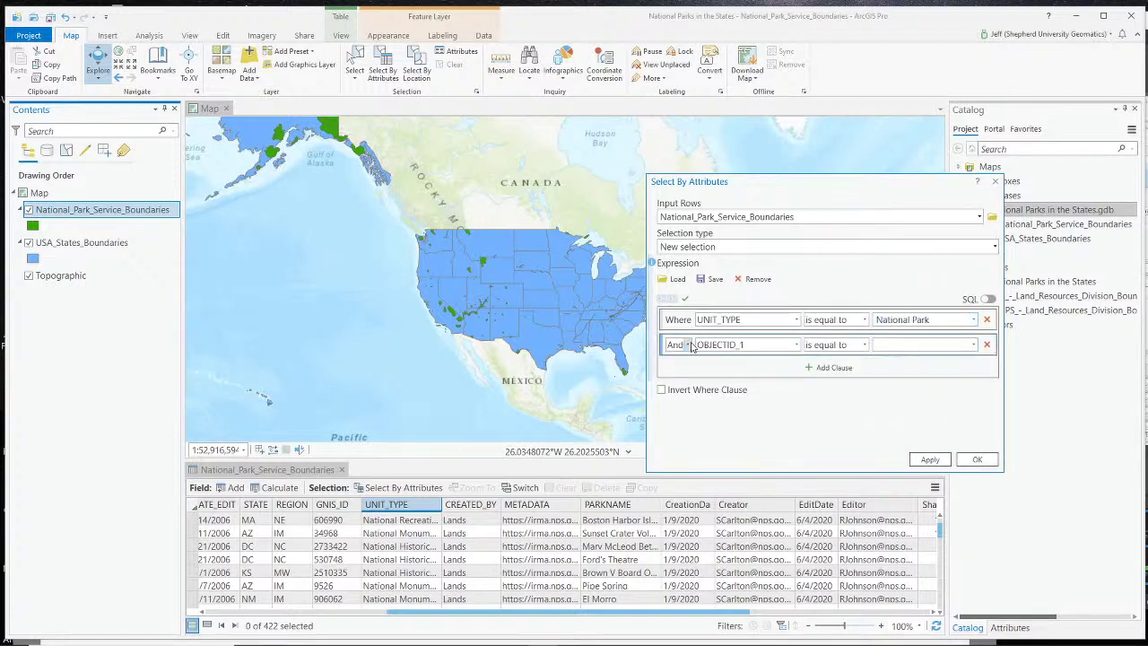
pyautogui.click(689, 345)
pyautogui.click(678, 375)
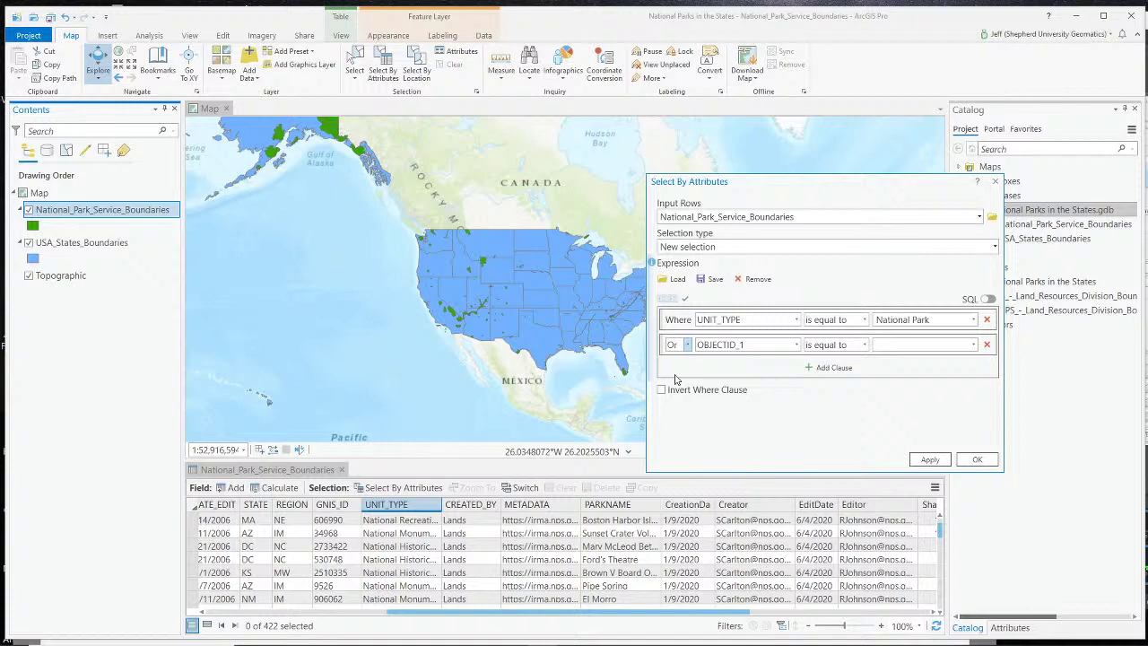
pyautogui.click(795, 344)
pyautogui.click(744, 402)
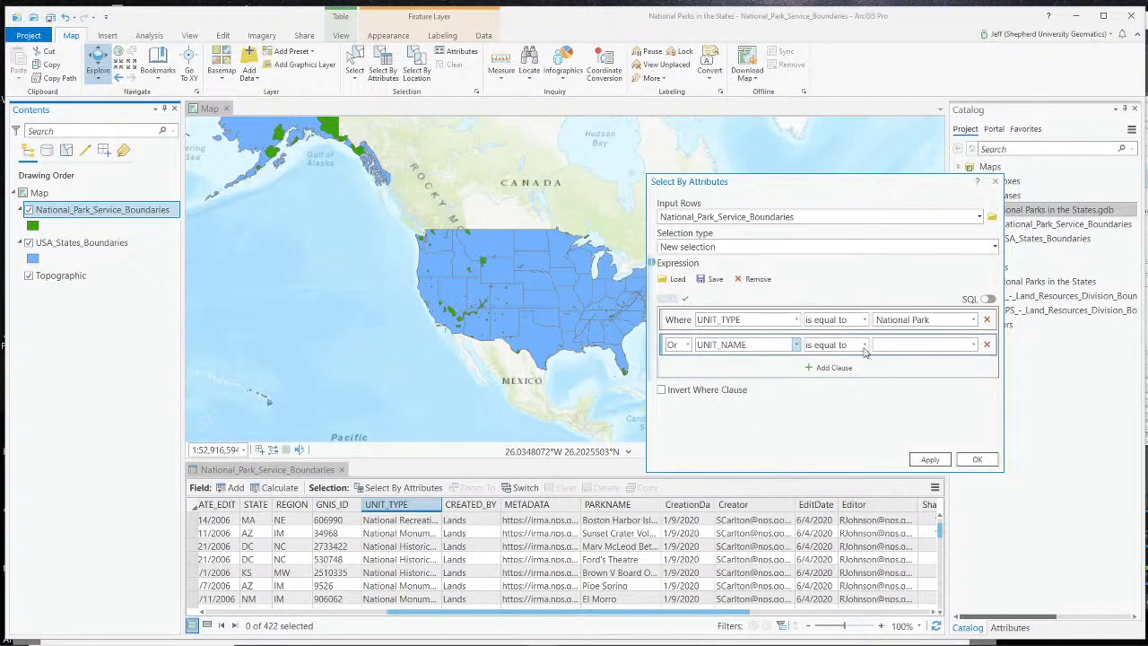
pyautogui.click(972, 349)
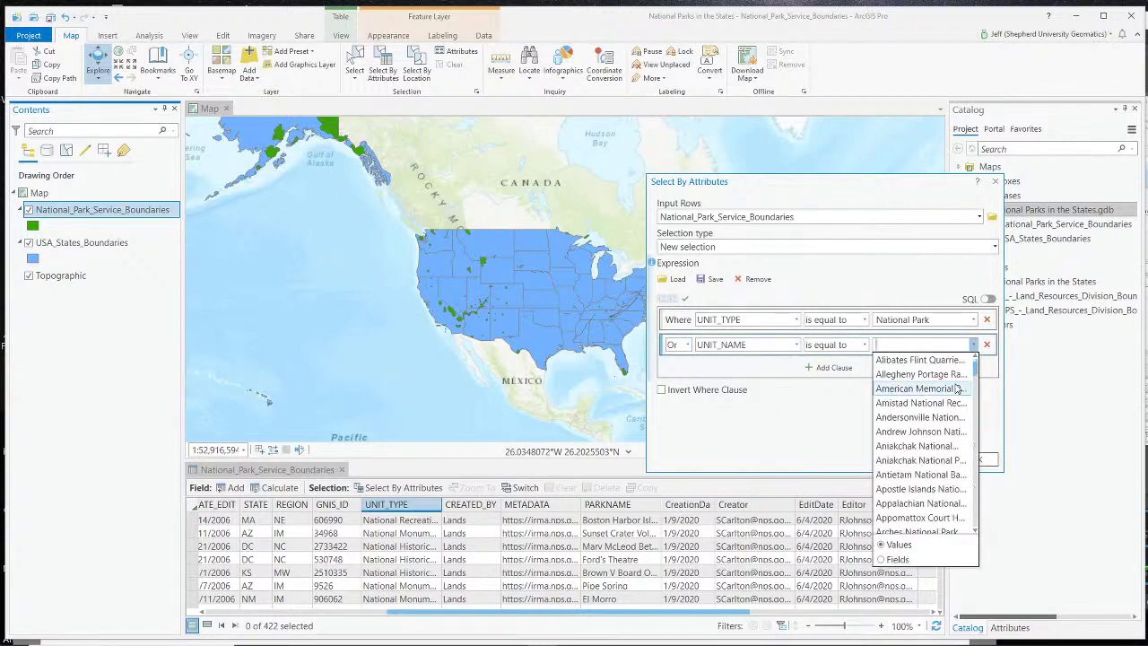
pyautogui.click(795, 345)
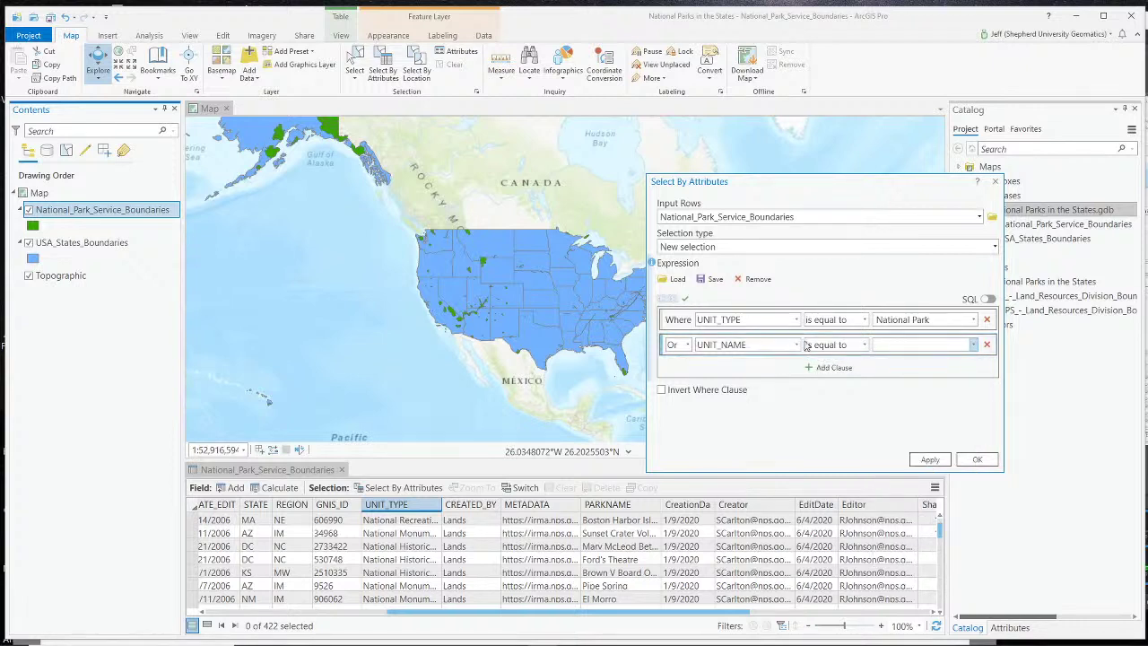
# Define the Or clause as UNIT_TYPE is equal to National Historical Park and run the selection on the park boundaries.
pyautogui.click(795, 345)
pyautogui.scroll(2, 771, 384)
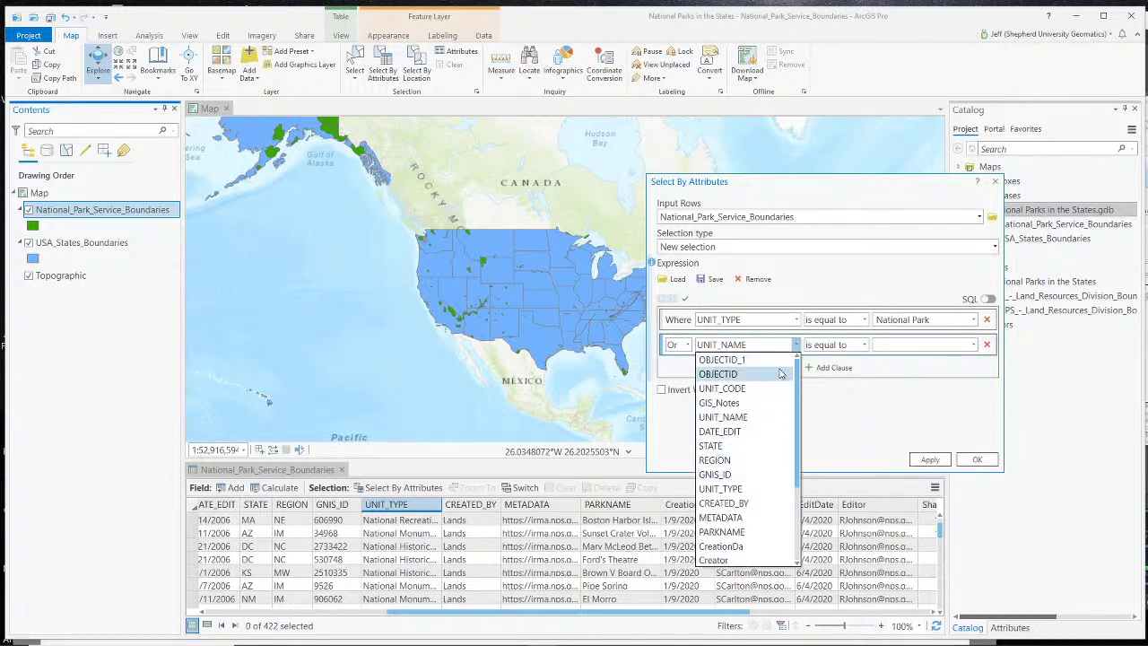
pyautogui.click(732, 494)
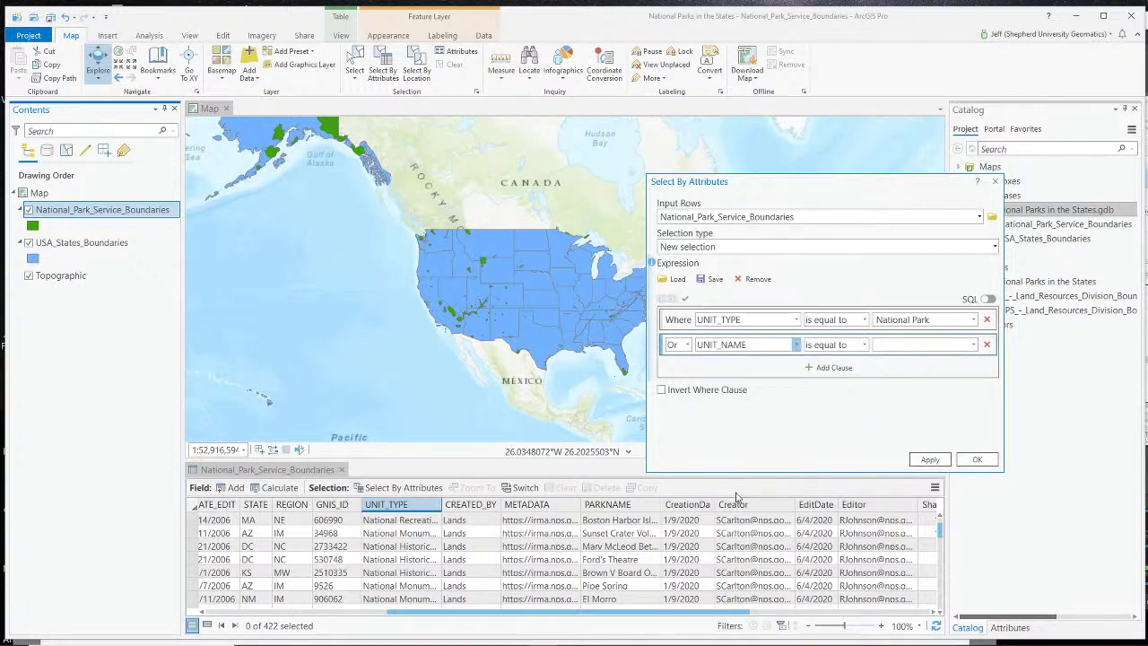
pyautogui.click(973, 346)
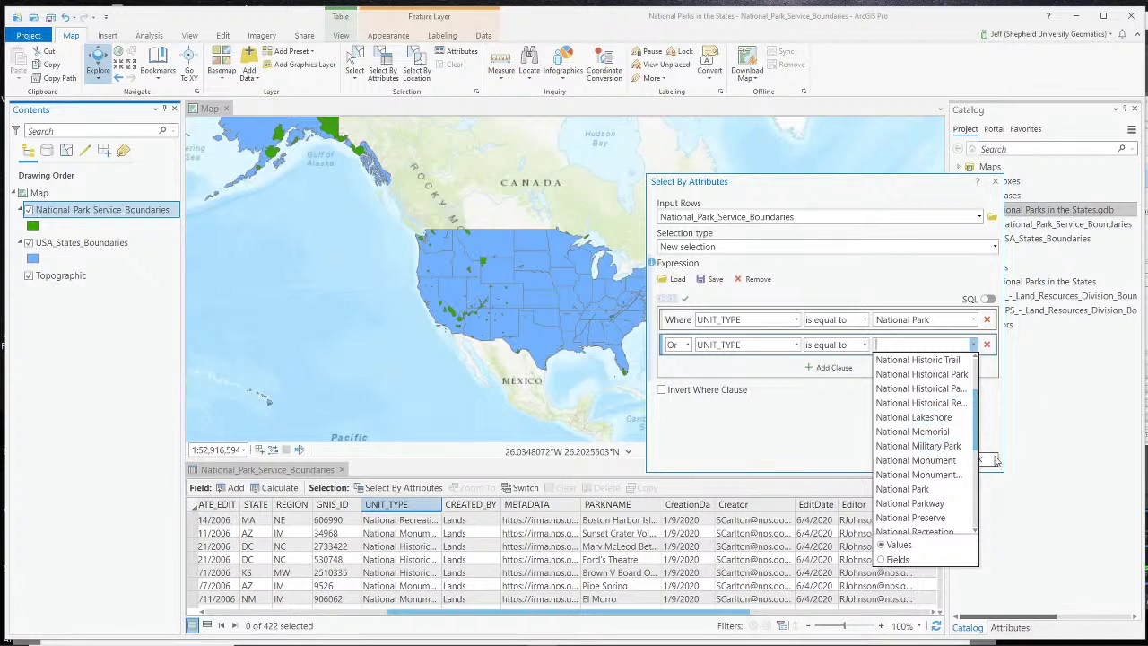
pyautogui.scroll(1, 976, 440)
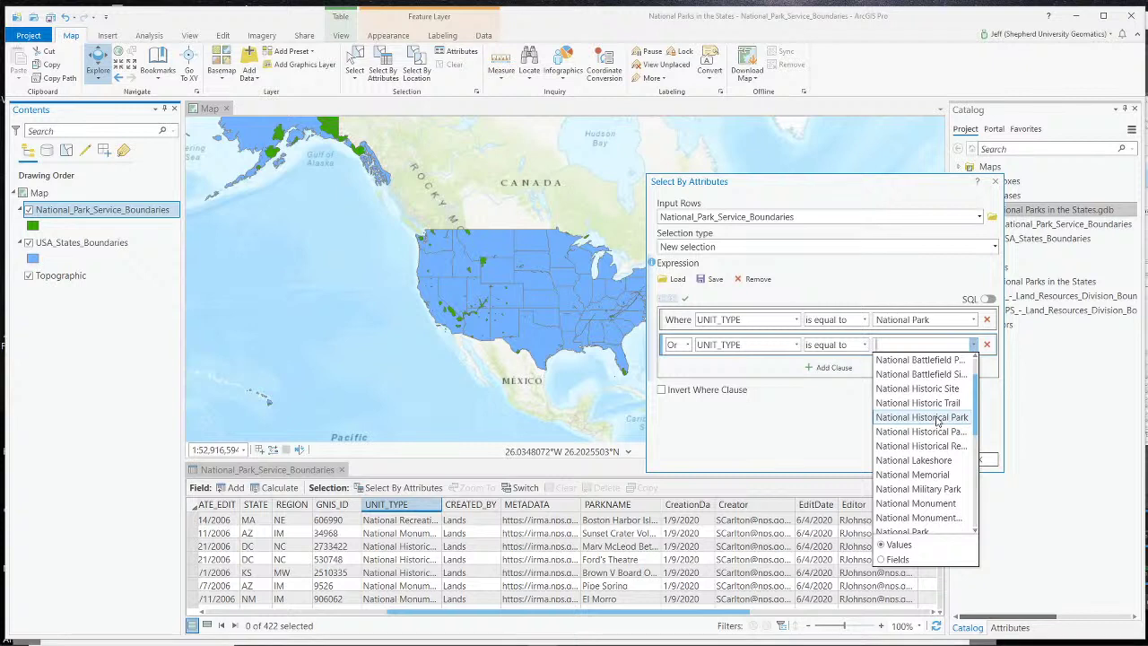
pyautogui.click(939, 418)
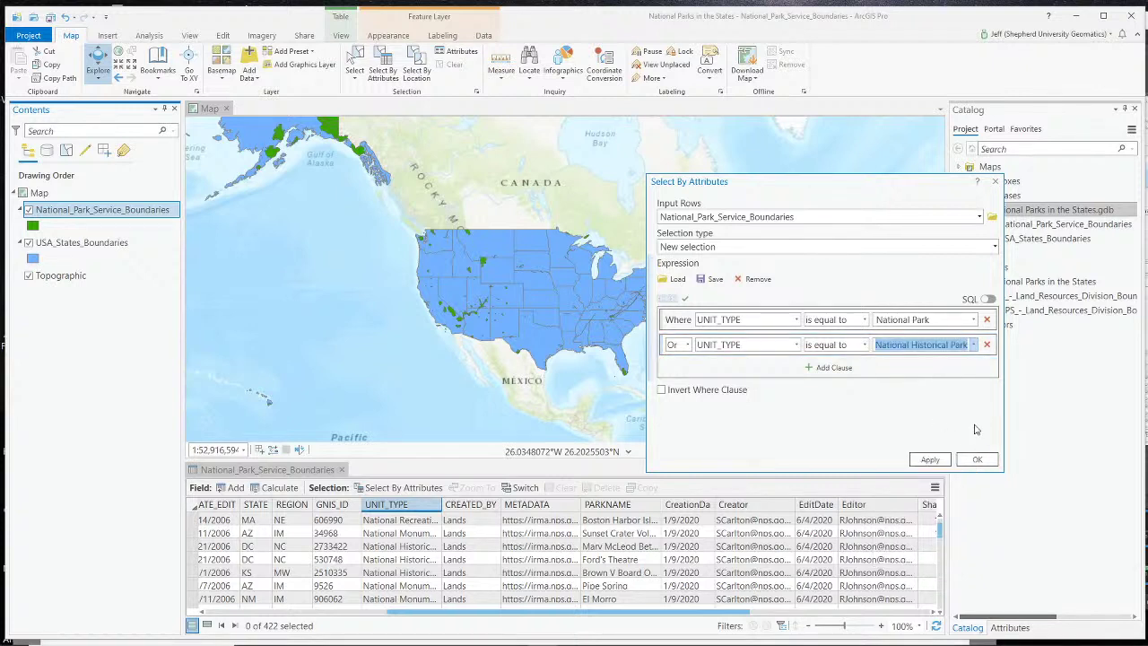
pyautogui.click(930, 460)
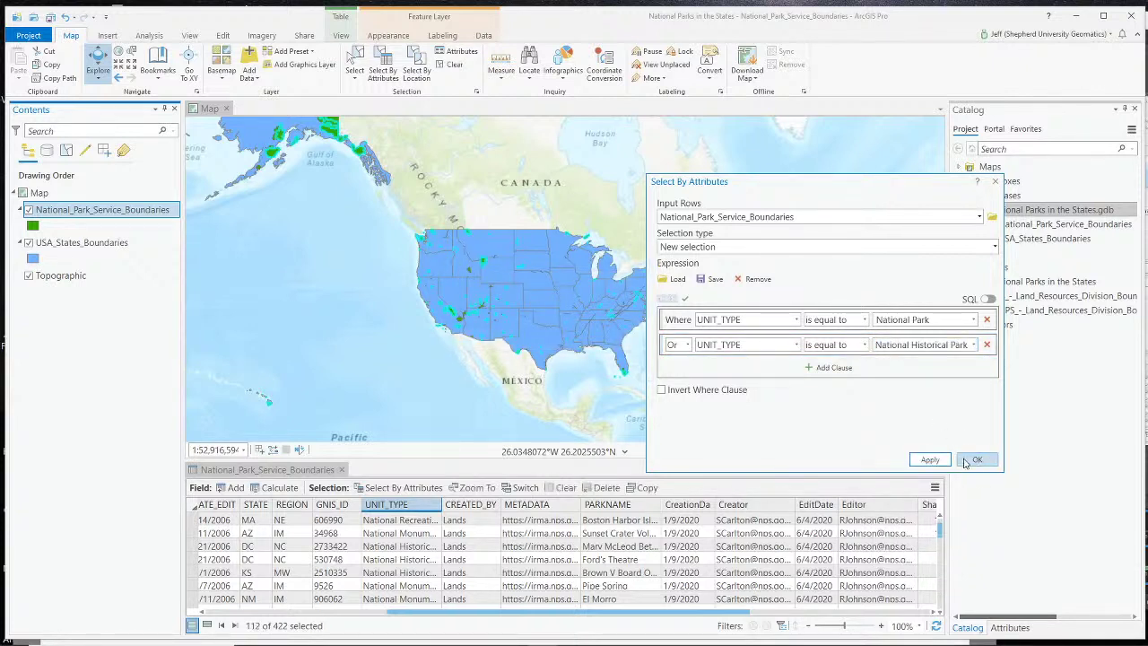
pyautogui.click(975, 460)
# Examine which park boundaries are selected across the Southwest and Colorado, comparing highlighted units with the unselected ones.
pyautogui.scroll(5, 477, 315)
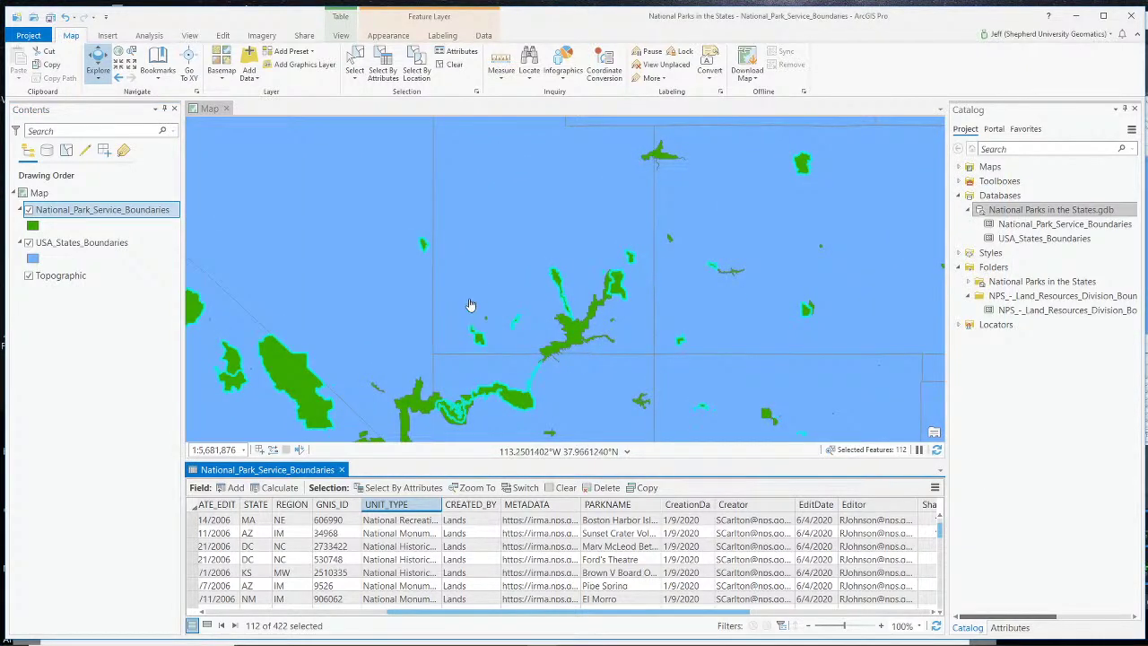
pyautogui.moveTo(470, 305); pyautogui.dragTo(509, 187)
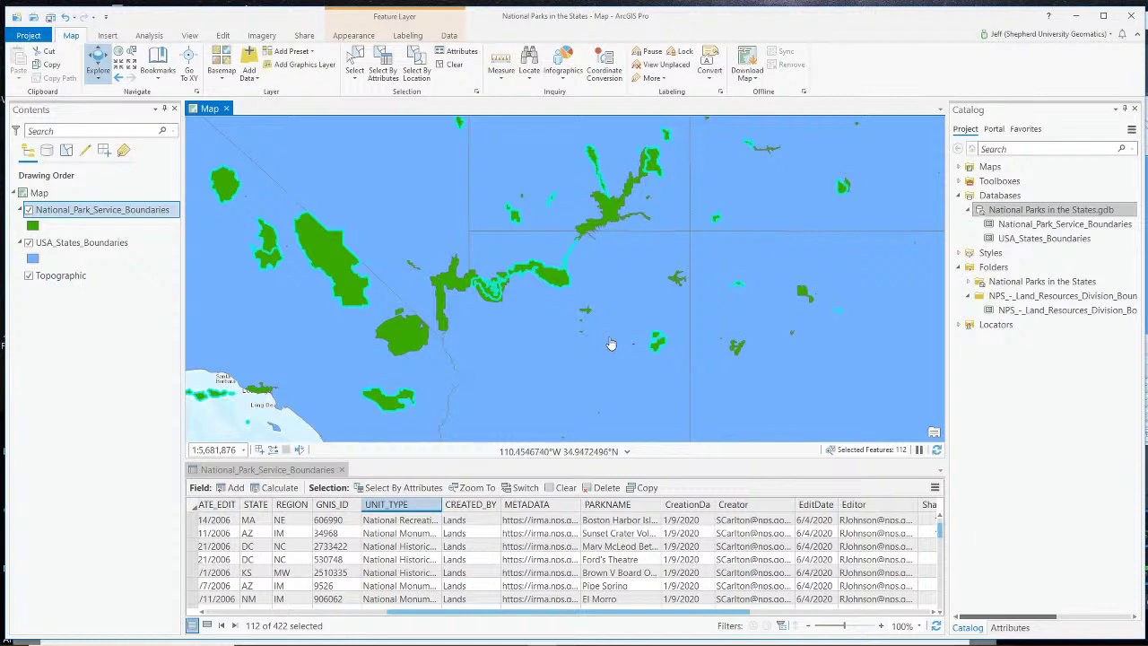
pyautogui.moveTo(604, 299); pyautogui.dragTo(422, 403)
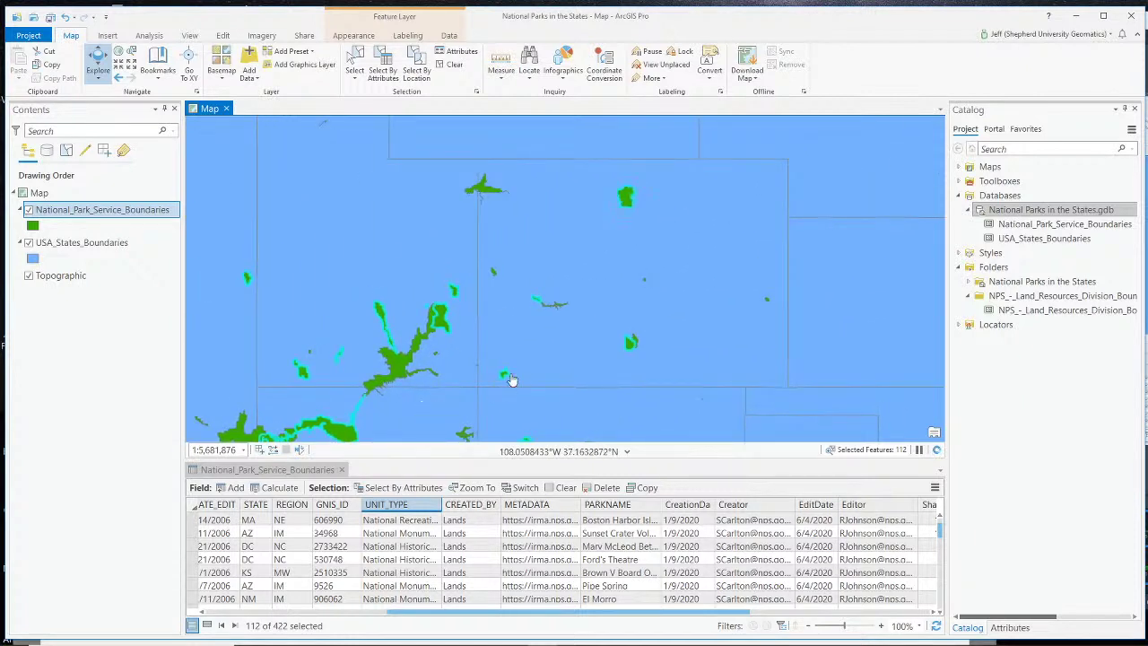
pyautogui.scroll(5, 500, 378)
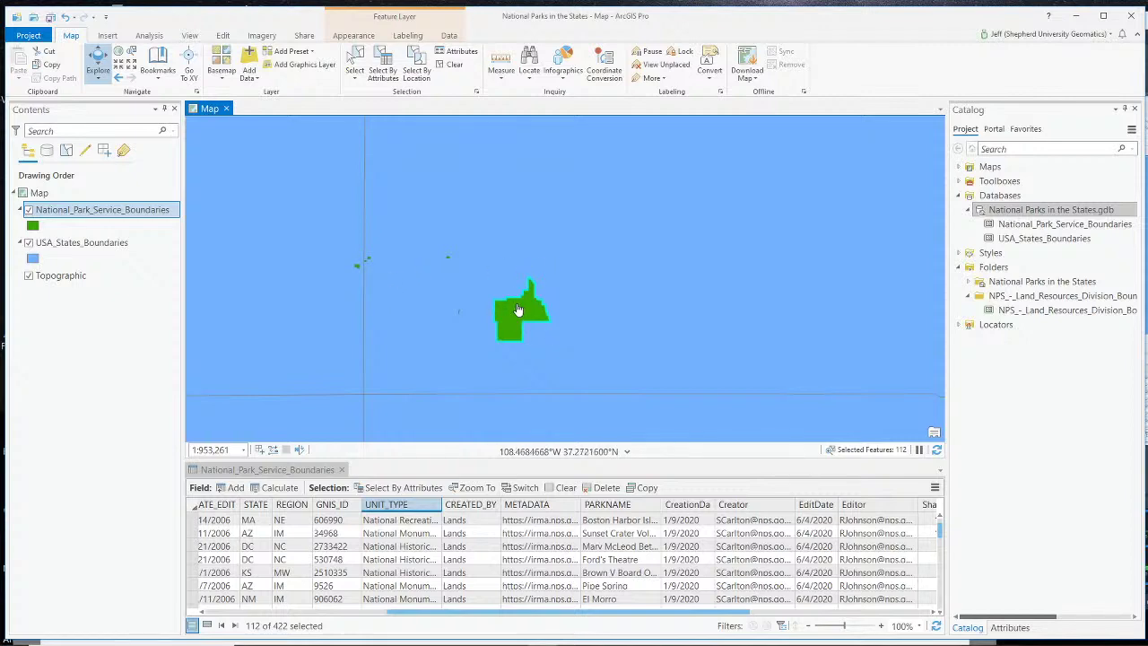
pyautogui.scroll(-2, 526, 305)
pyautogui.moveTo(503, 192); pyautogui.dragTo(473, 256)
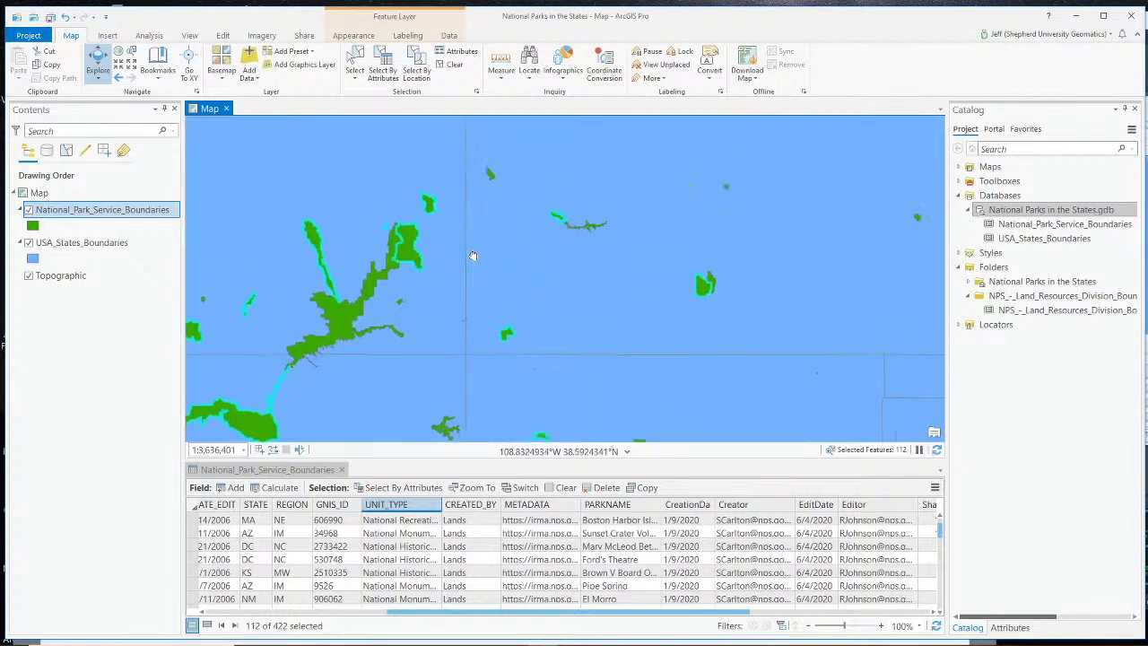
pyautogui.moveTo(511, 119); pyautogui.dragTo(495, 293)
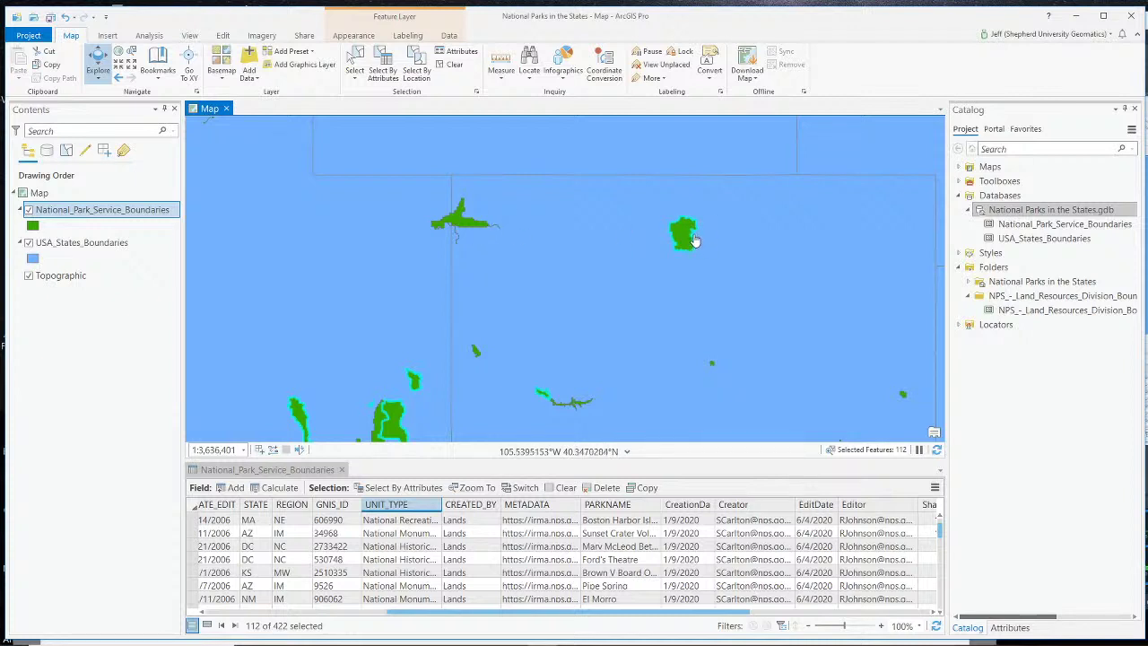
pyautogui.scroll(2, 643, 233)
pyautogui.moveTo(701, 237); pyautogui.dragTo(725, 293)
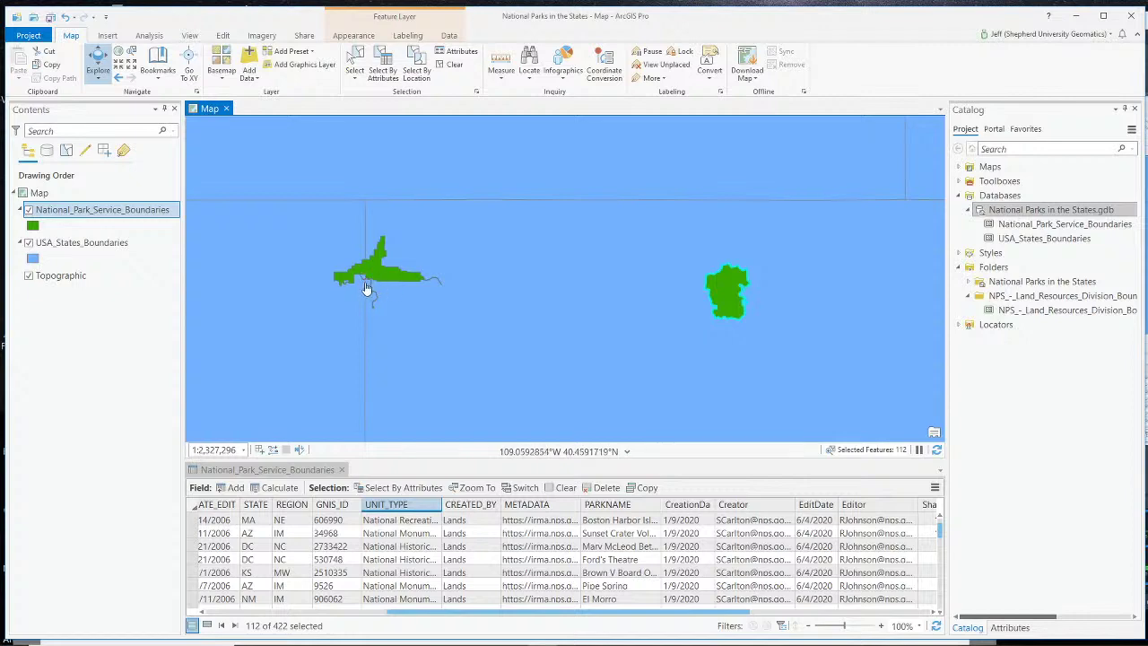
pyautogui.scroll(1, 412, 301)
pyautogui.scroll(-6, 413, 301)
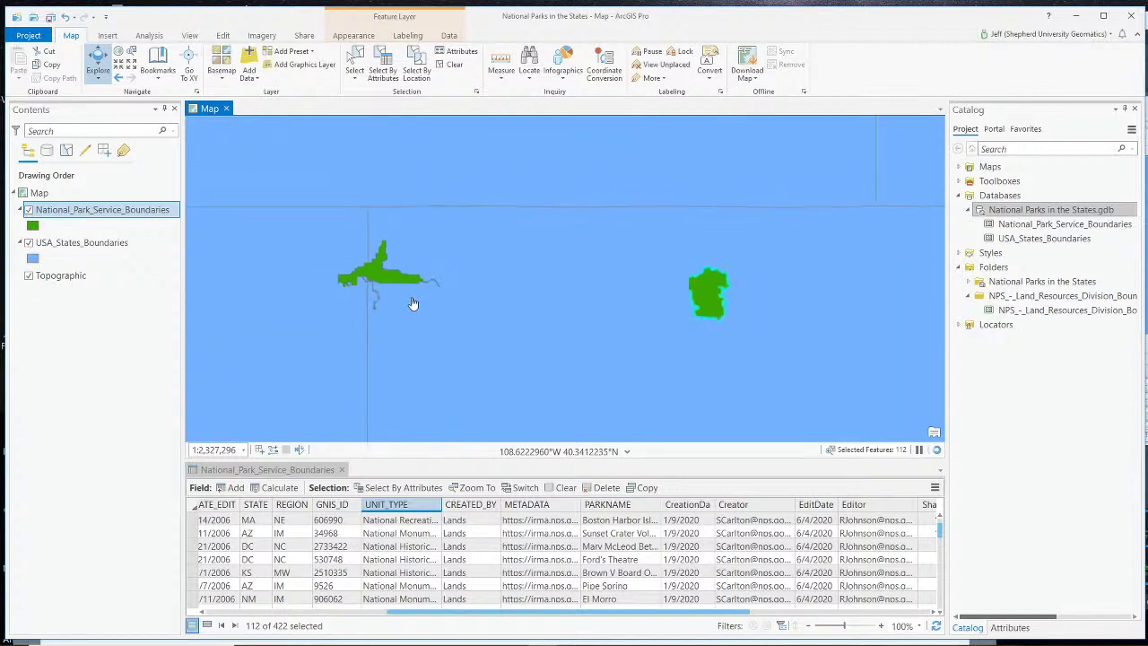
# Examine the selected park boundaries in the East, close up along the river near the Maryland and West Virginia border.
pyautogui.moveTo(764, 333); pyautogui.dragTo(434, 329)
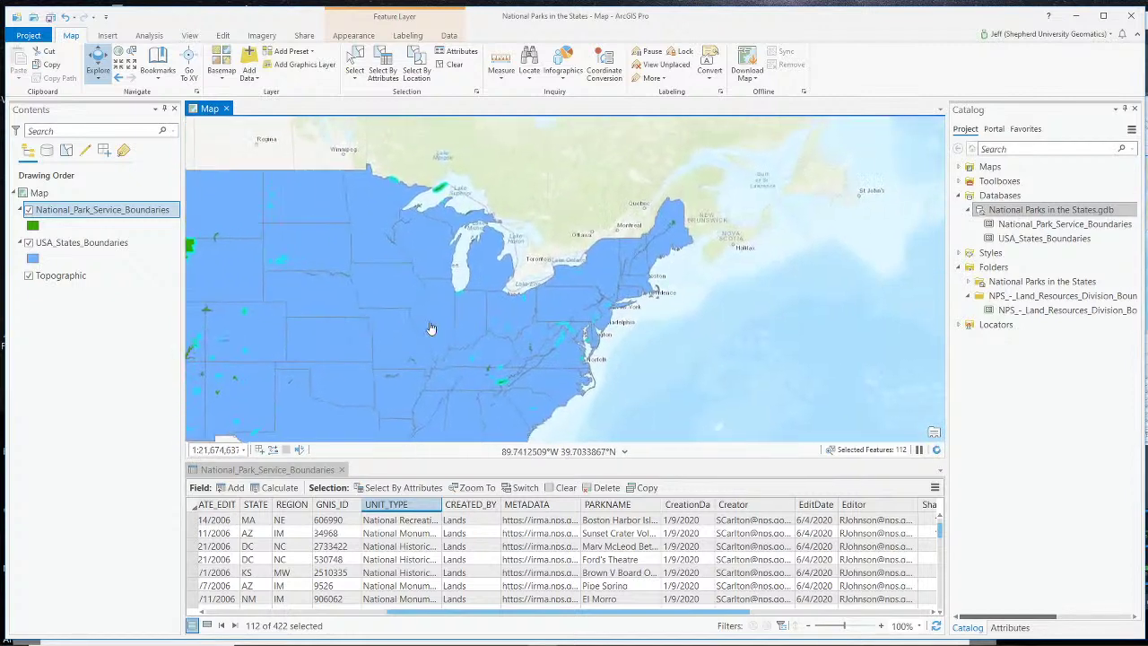
pyautogui.scroll(5, 556, 332)
pyautogui.scroll(5, 557, 335)
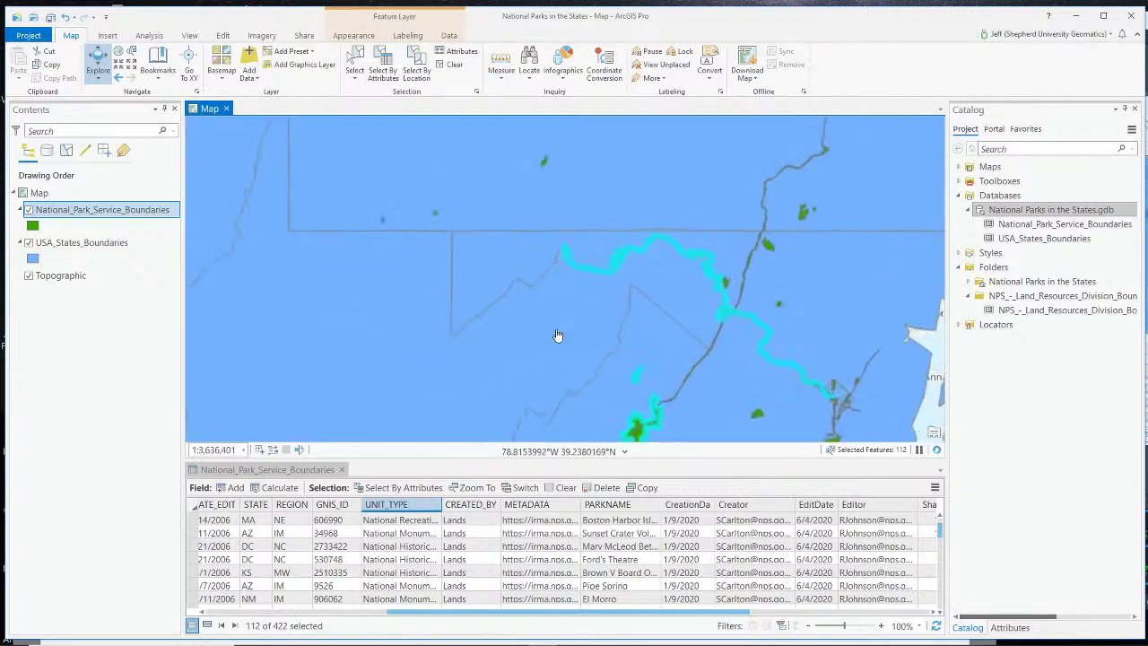
pyautogui.moveTo(712, 318); pyautogui.dragTo(440, 362)
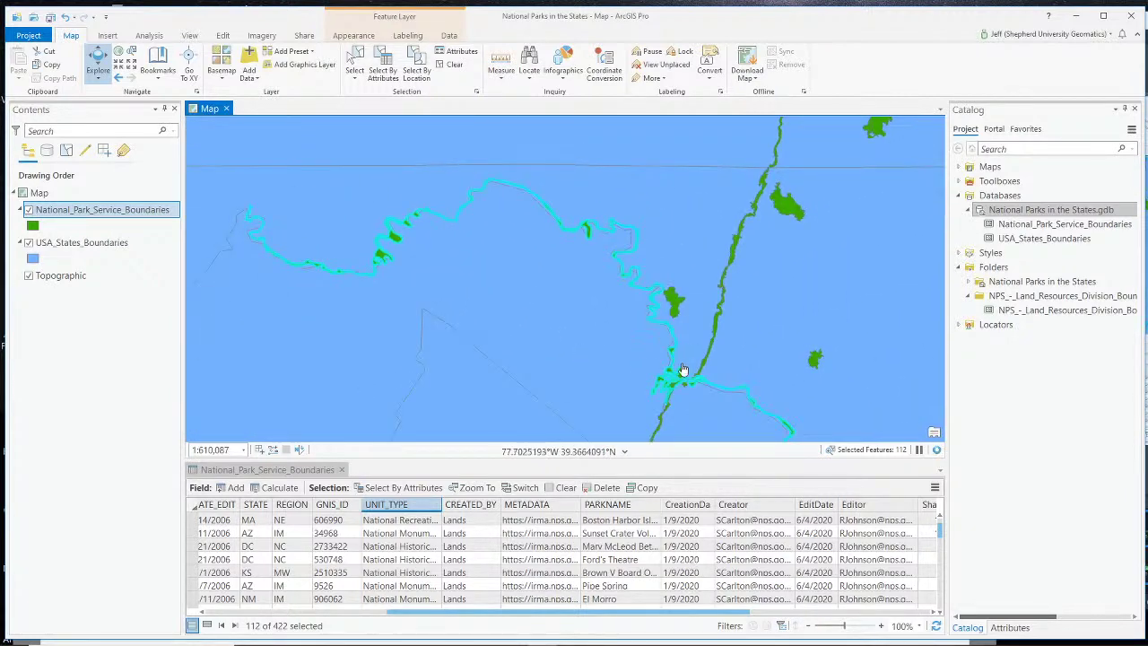
pyautogui.moveTo(637, 370); pyautogui.dragTo(563, 344)
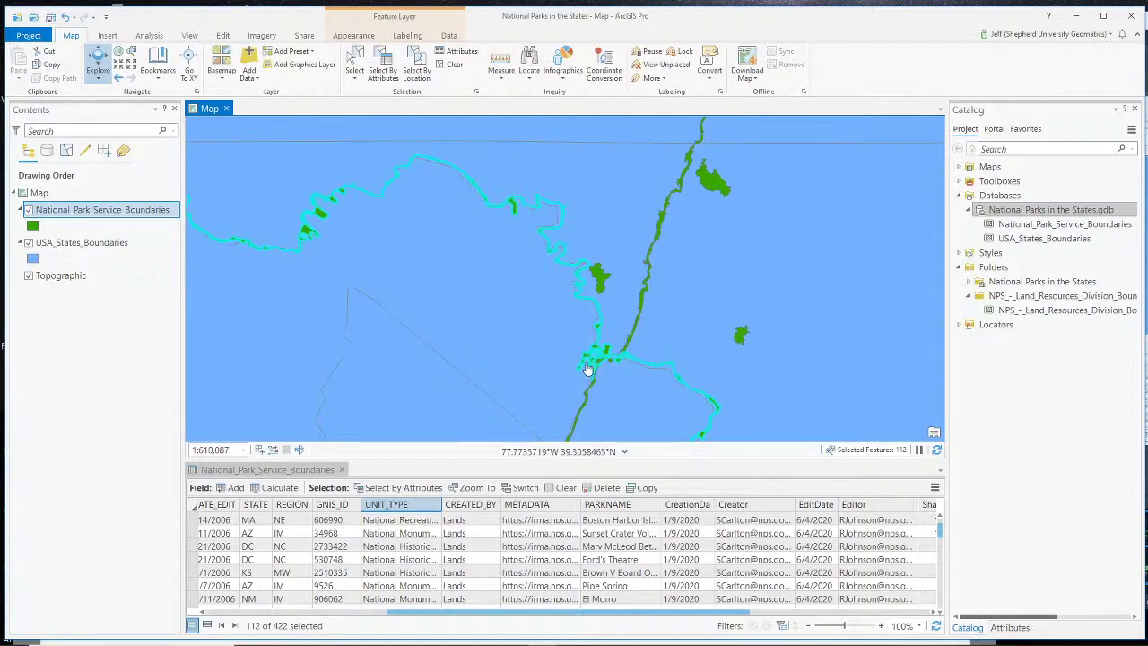
pyautogui.scroll(2, 588, 366)
pyautogui.scroll(-3, 556, 359)
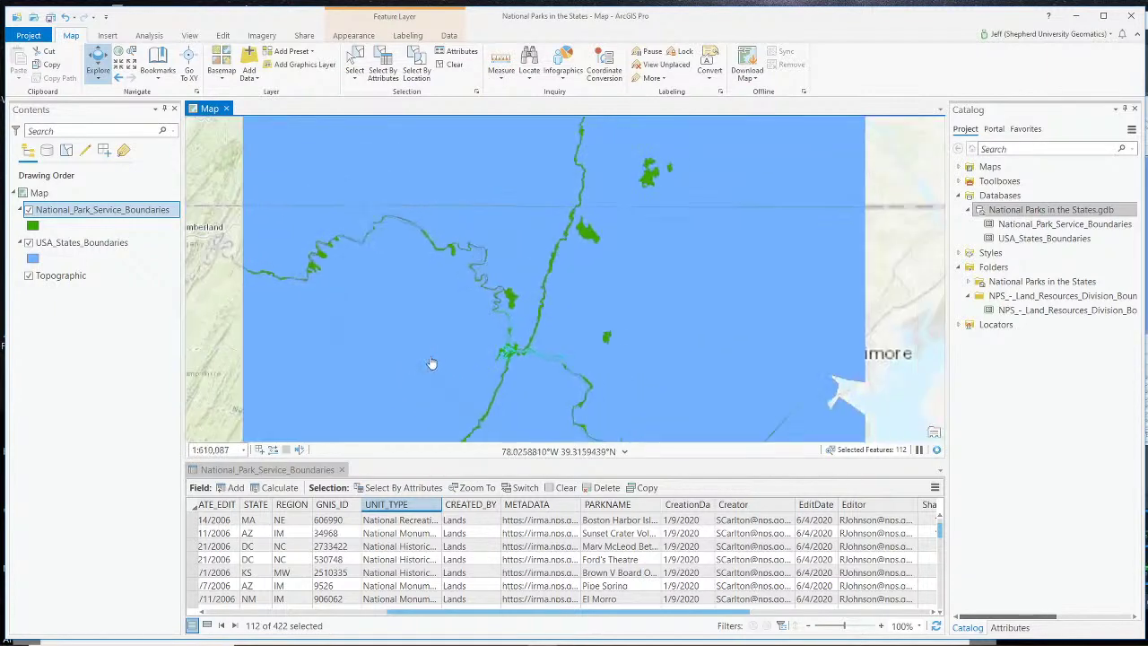
# Inspect the attributes of the large unselected park boundary in southern West Virginia, including its unit type.
pyautogui.moveTo(430, 364)
pyautogui.mouseDown()
pyautogui.moveTo(550, 308)
pyautogui.moveTo(627, 299)
pyautogui.moveTo(615, 179)
pyautogui.mouseUp()
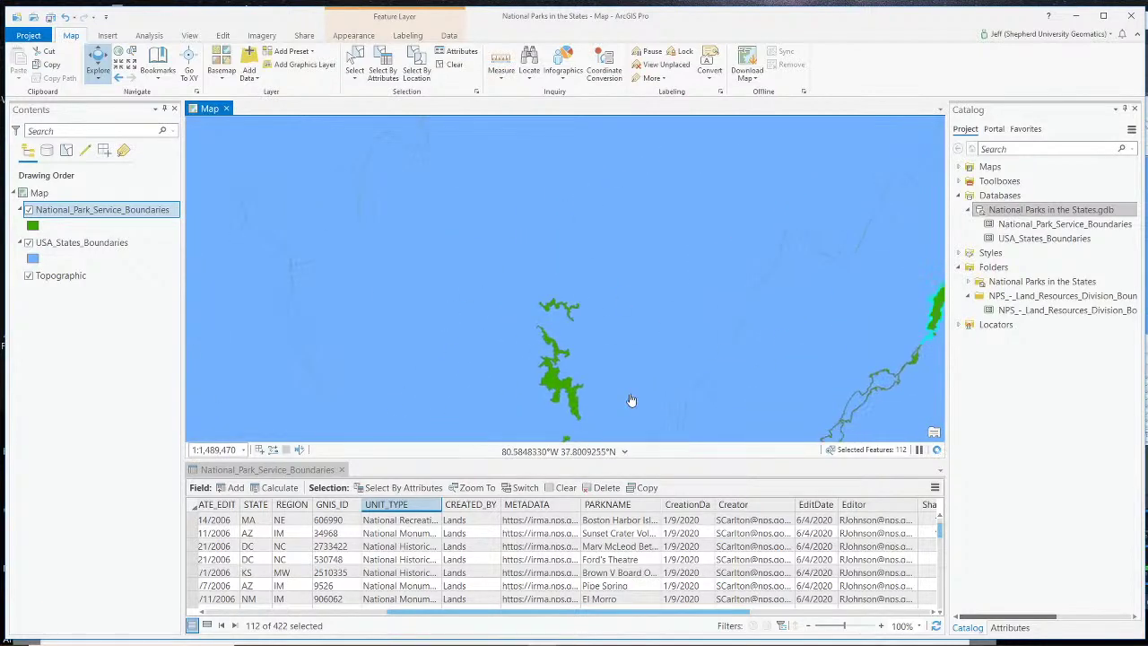
pyautogui.moveTo(630, 403); pyautogui.dragTo(548, 303)
pyautogui.scroll(-1, 568, 303)
pyautogui.scroll(2, 568, 303)
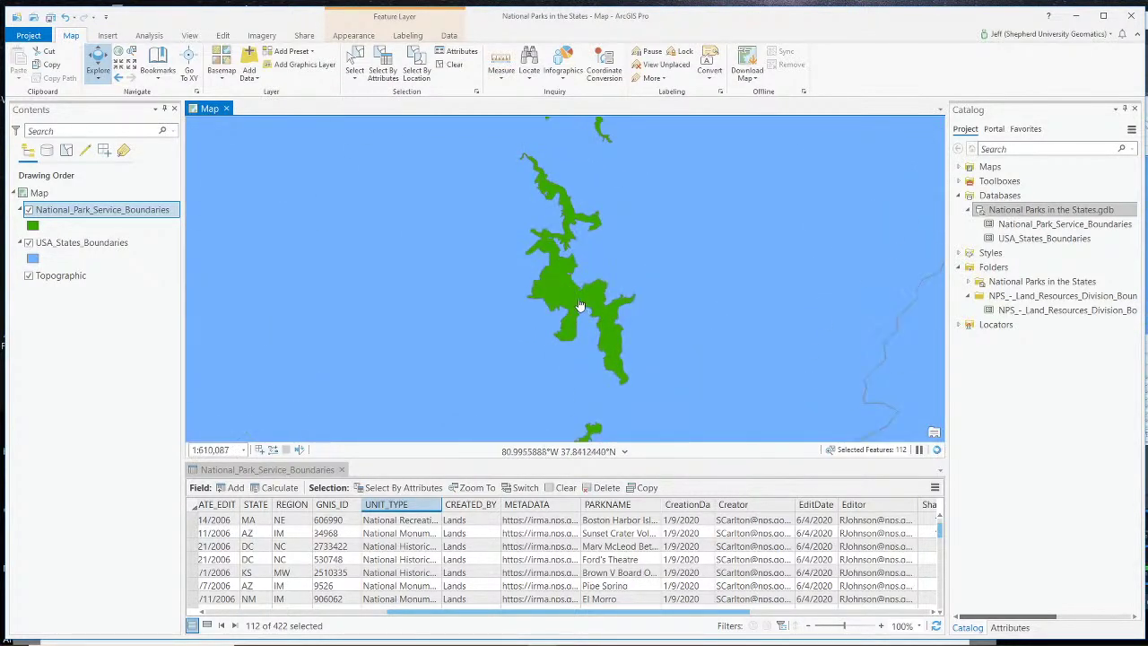
pyautogui.click(577, 303)
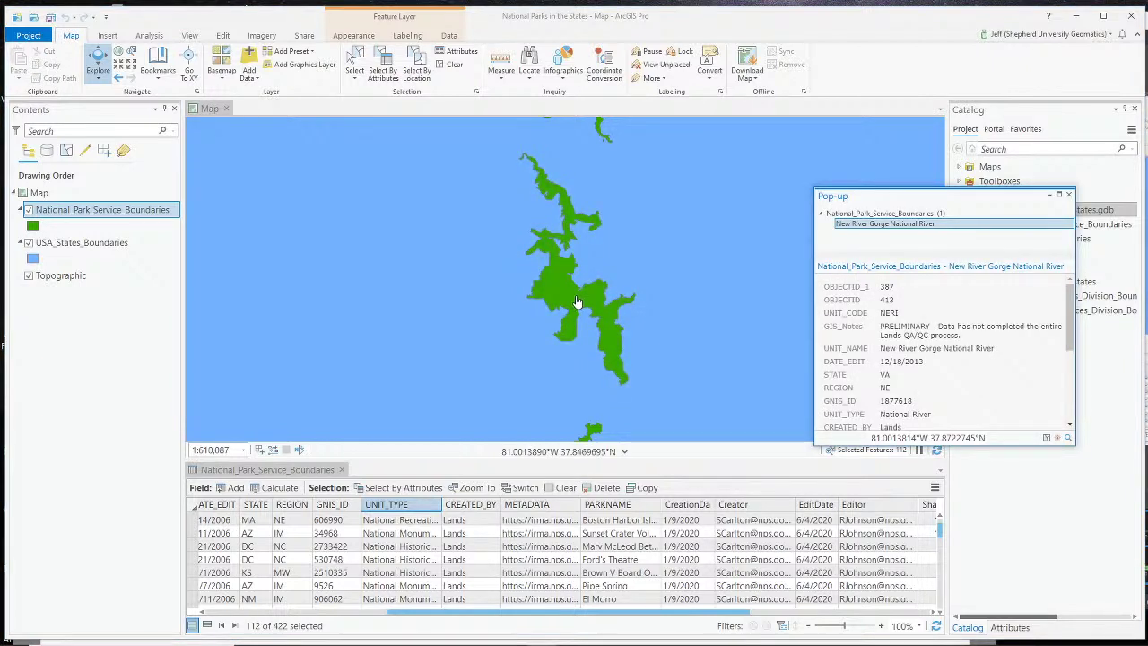
pyautogui.click(1065, 197)
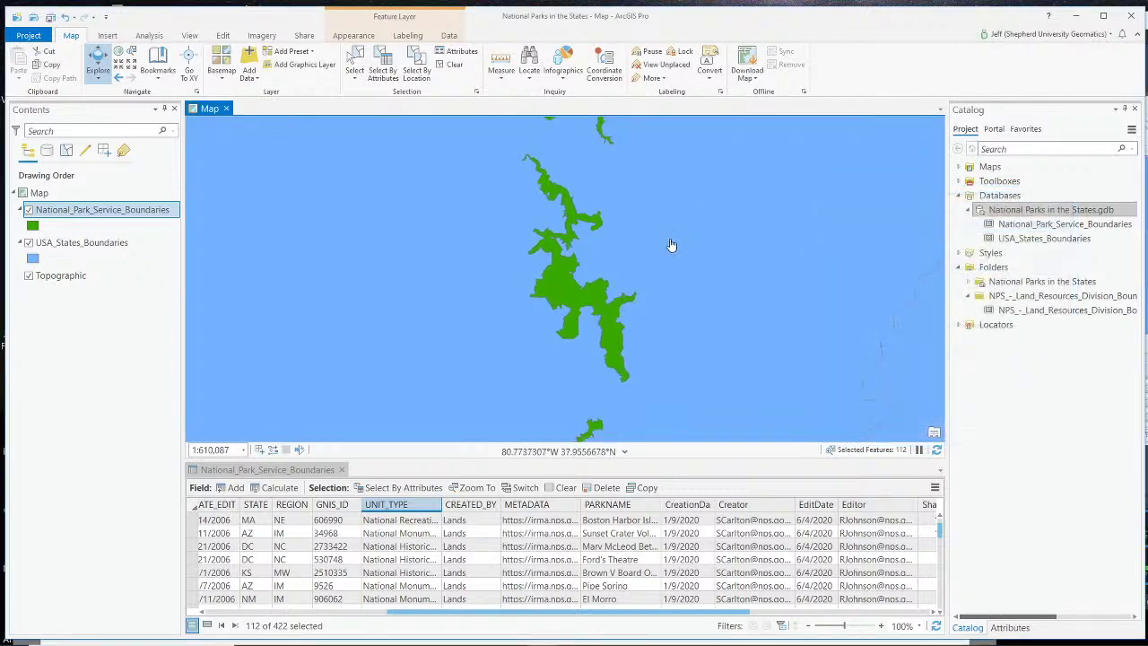
pyautogui.scroll(-5, 672, 246)
pyautogui.moveTo(723, 209); pyautogui.dragTo(660, 259)
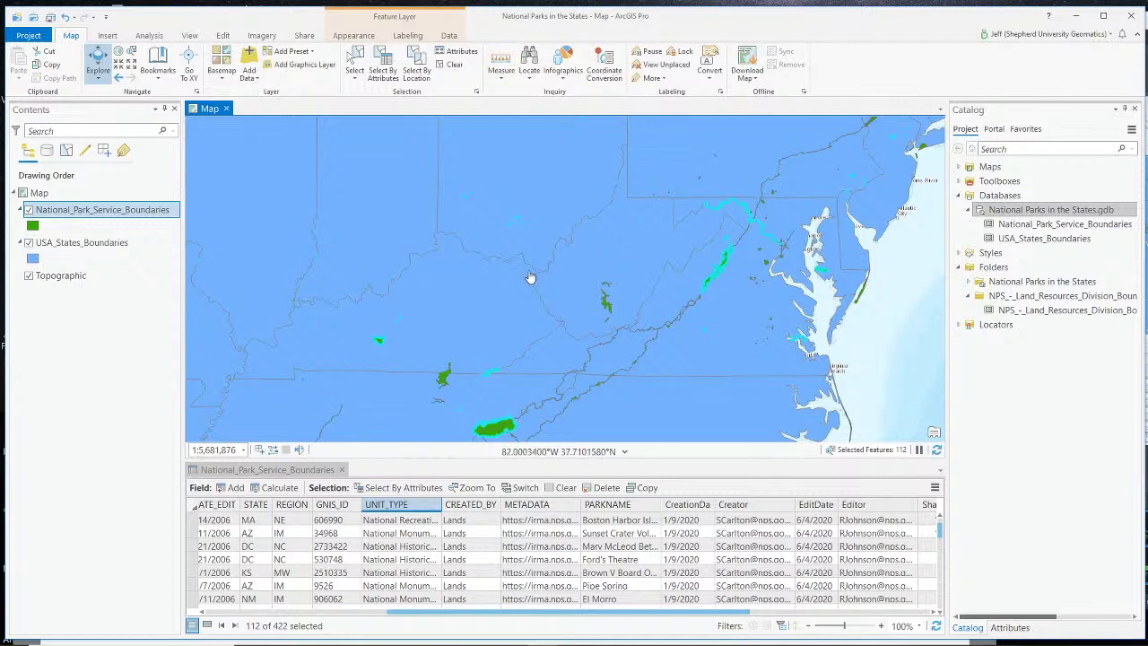
# Export the selected park boundaries to National Parks in the States.gdb as Nationa_Parks_Only_Boundaries.
pyautogui.rightClick(110, 212)
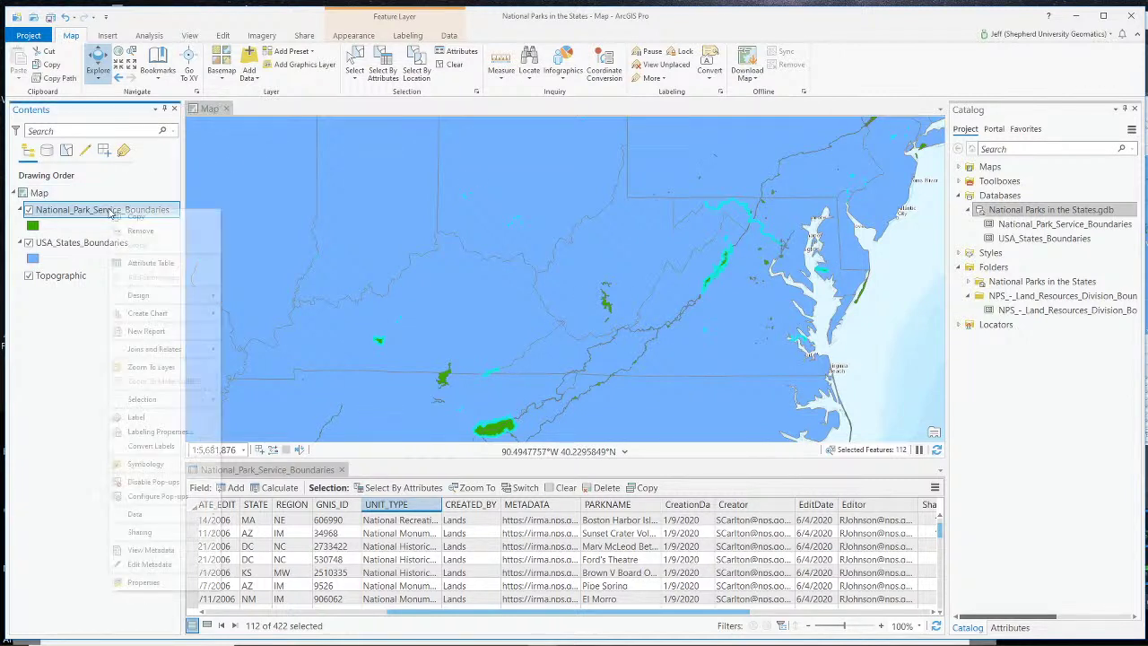
pyautogui.moveTo(175, 523)
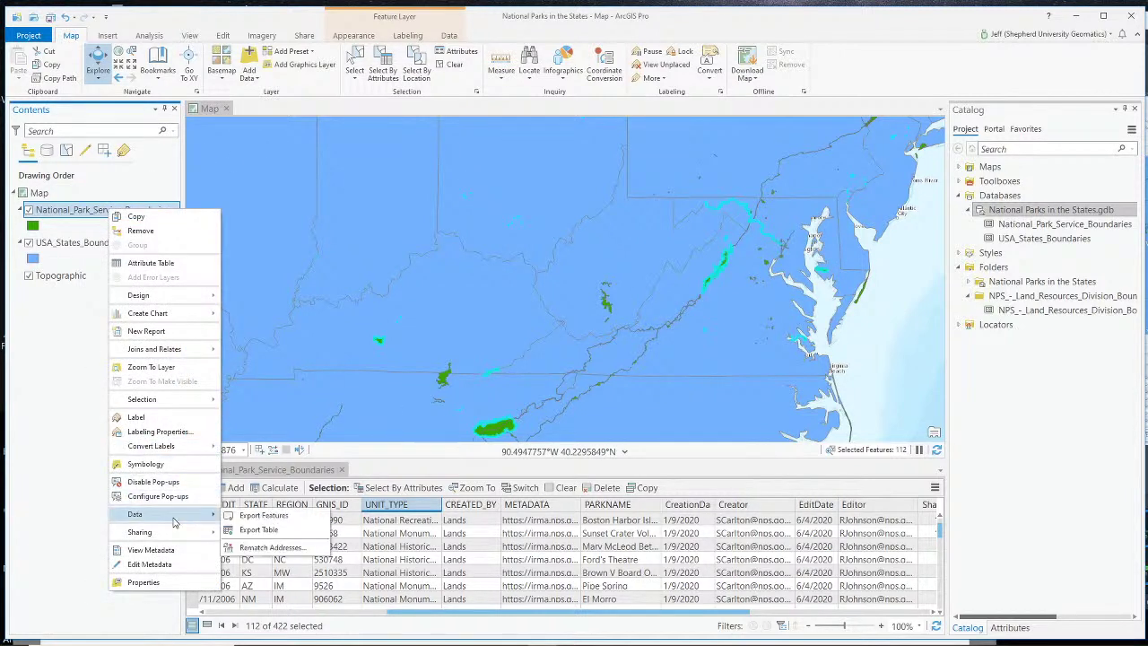
pyautogui.click(261, 516)
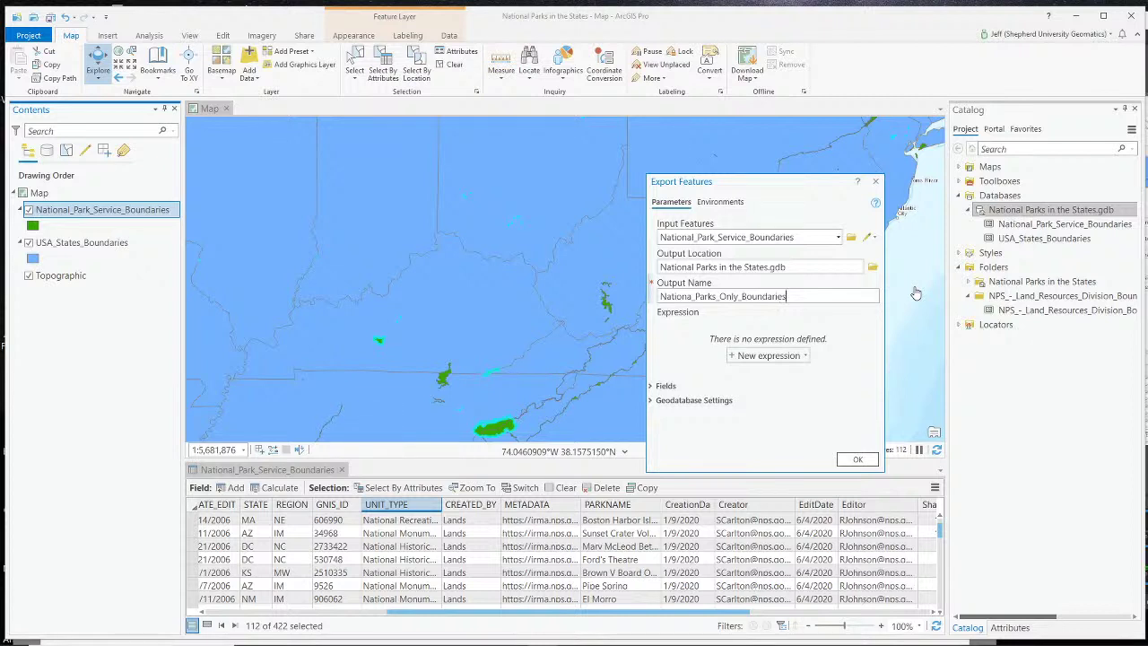
pyautogui.click(866, 462)
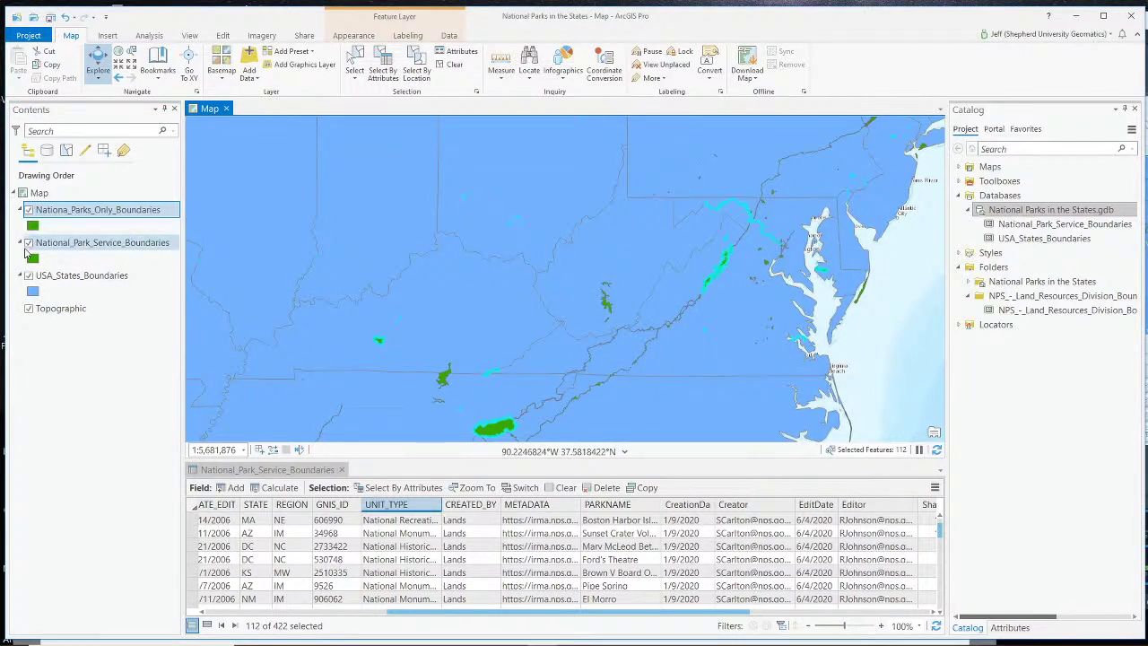
# Compare the exported parks with the original boundaries by switching National_Park_Service_Boundaries off and on, ending with it hidden.
pyautogui.click(29, 244)
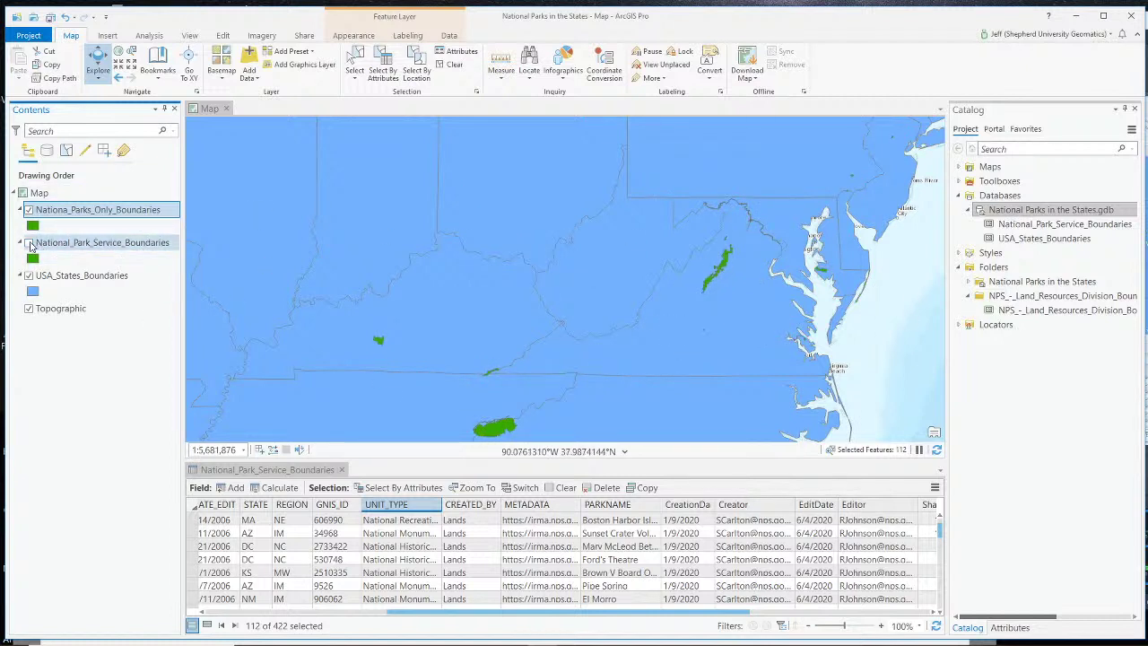
pyautogui.click(29, 243)
pyautogui.click(29, 243)
pyautogui.click(28, 243)
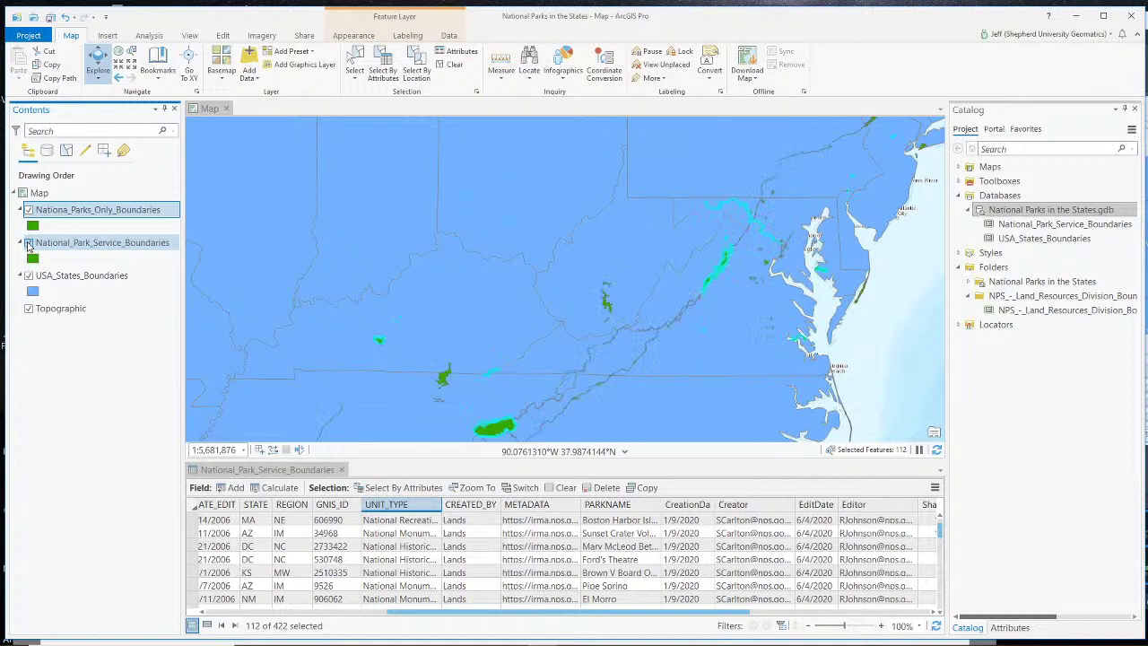
pyautogui.click(28, 244)
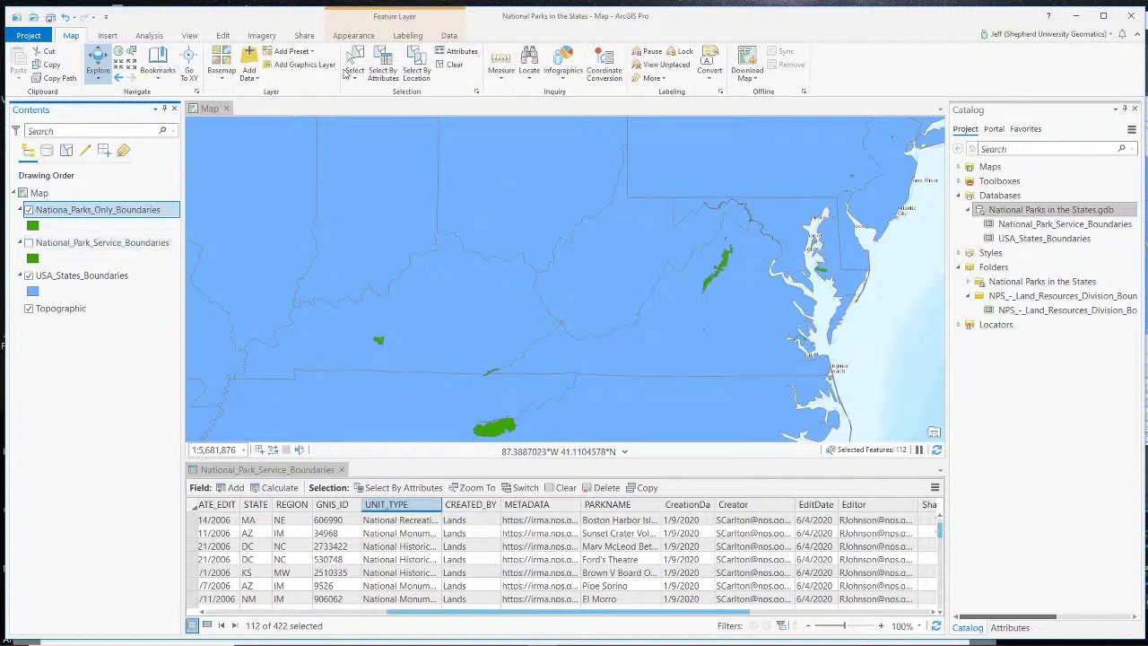
# Clear the feature selection and show National_Park_Service_Boundaries instead of Nationa_Parks_Only_Boundaries.
pyautogui.click(448, 64)
pyautogui.rightClick(74, 213)
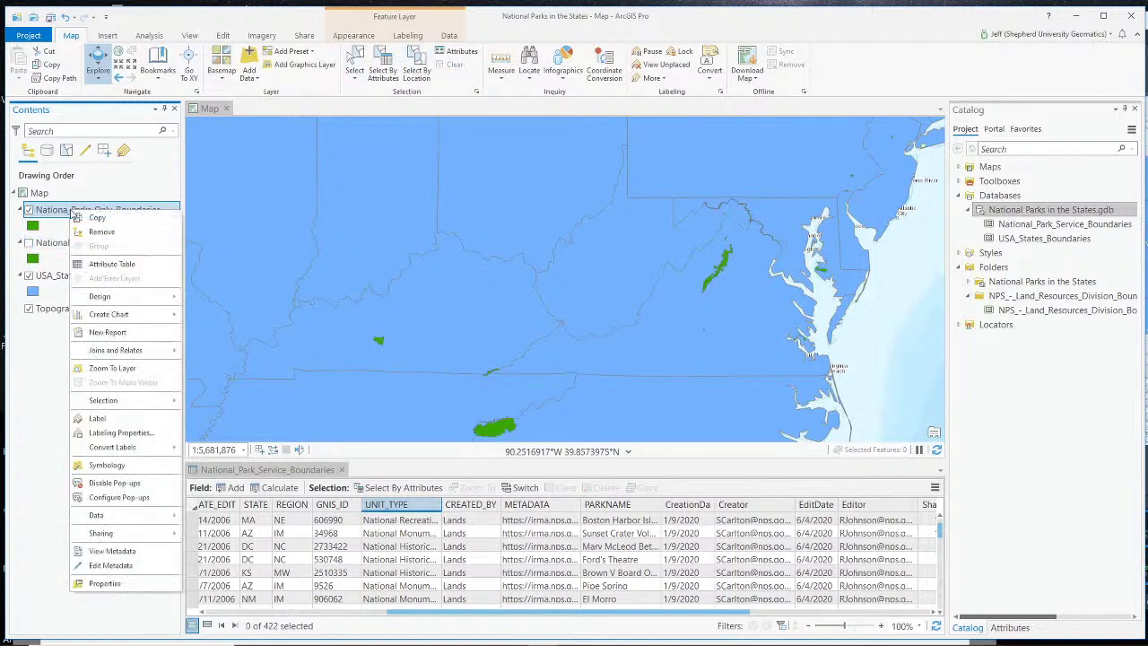
pyautogui.click(46, 345)
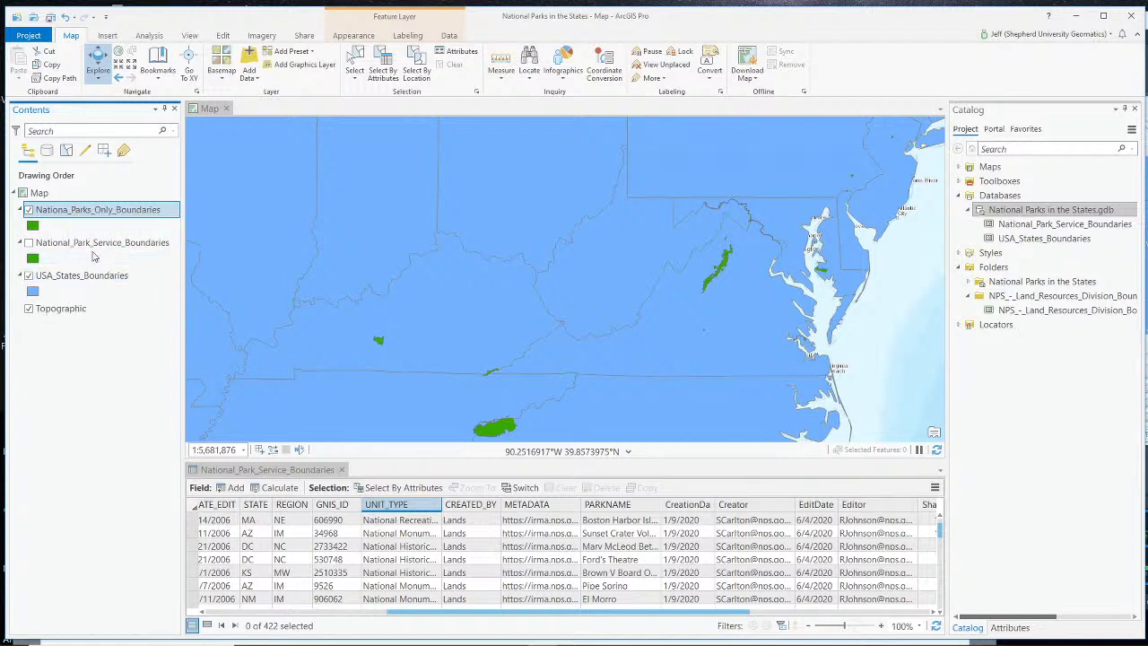
pyautogui.click(29, 210)
pyautogui.click(28, 243)
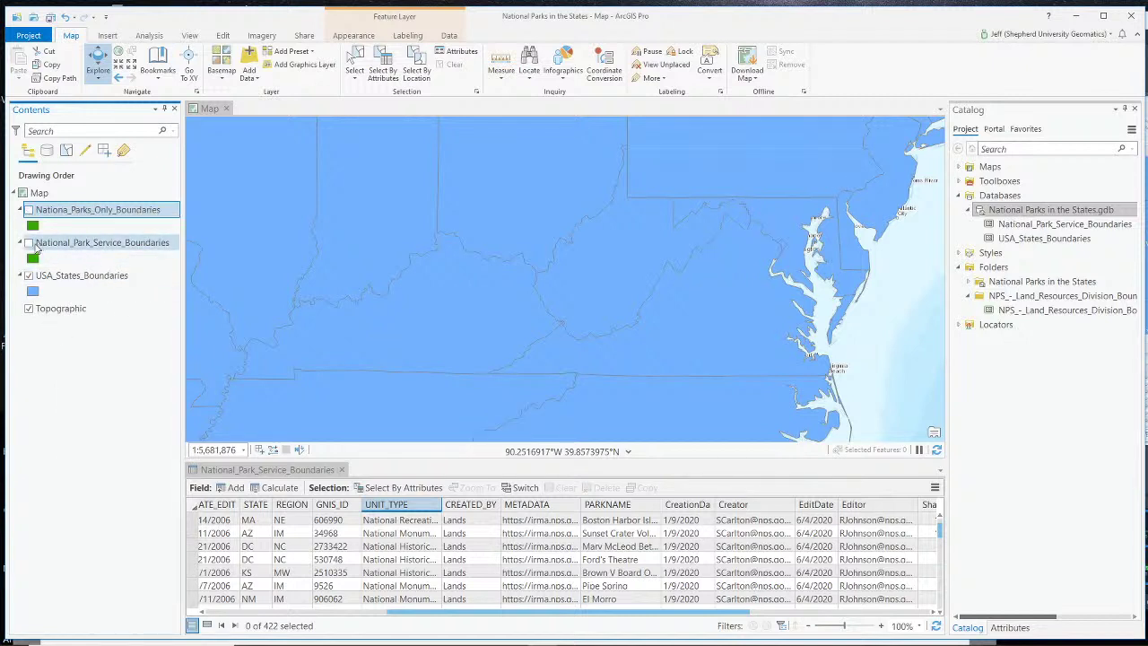
# Start a definition query on the National_Park_Service_Boundaries layer where UNIT_TYPE is equal to National Park.
pyautogui.rightClick(99, 242)
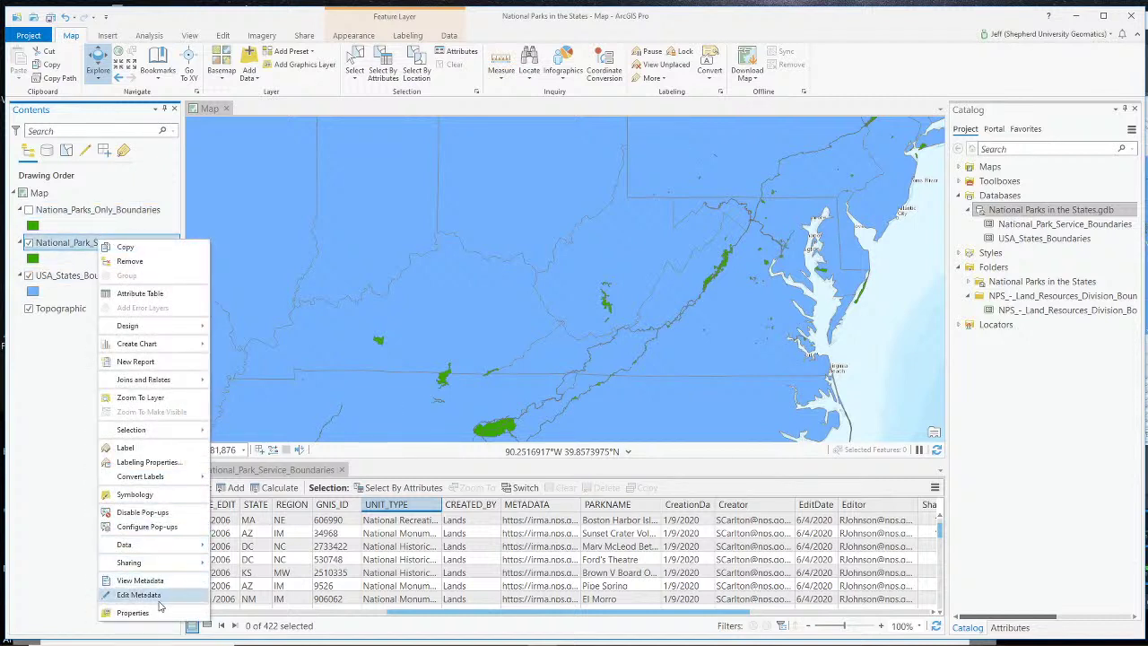
pyautogui.click(158, 614)
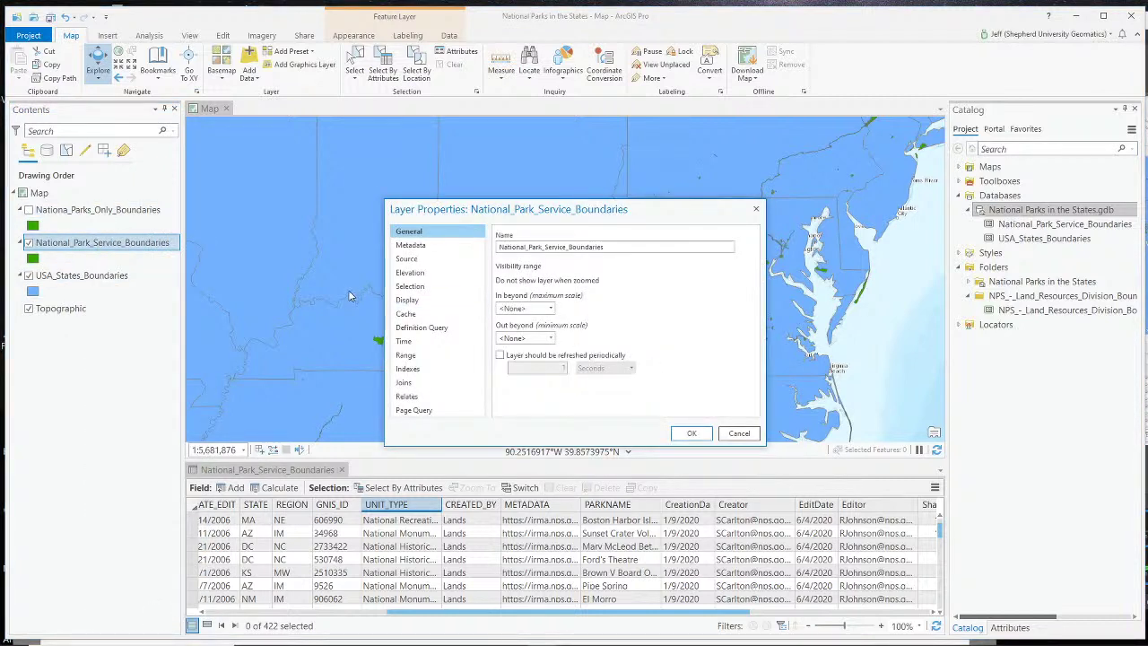
pyautogui.click(404, 331)
pyautogui.click(610, 329)
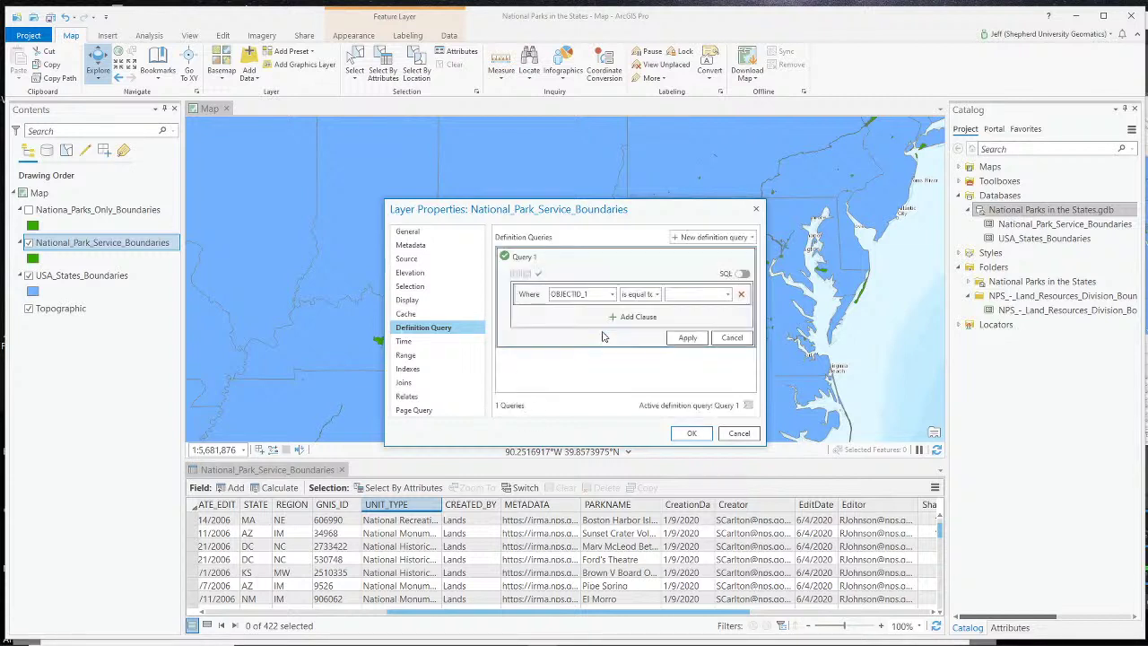
pyautogui.click(613, 299)
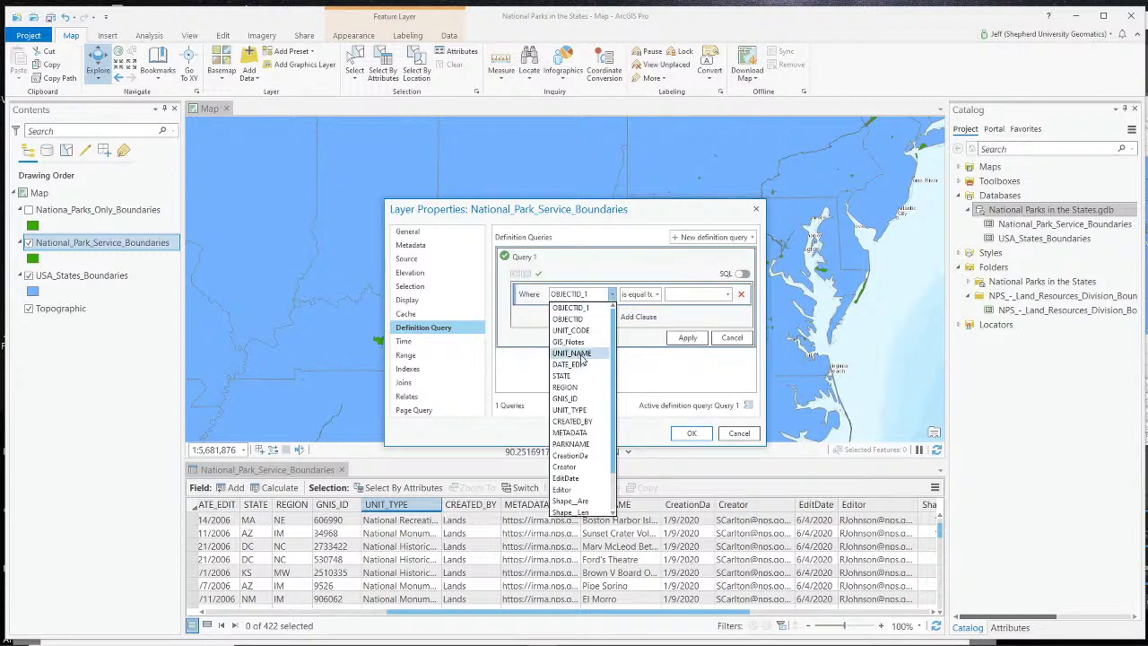
pyautogui.click(580, 412)
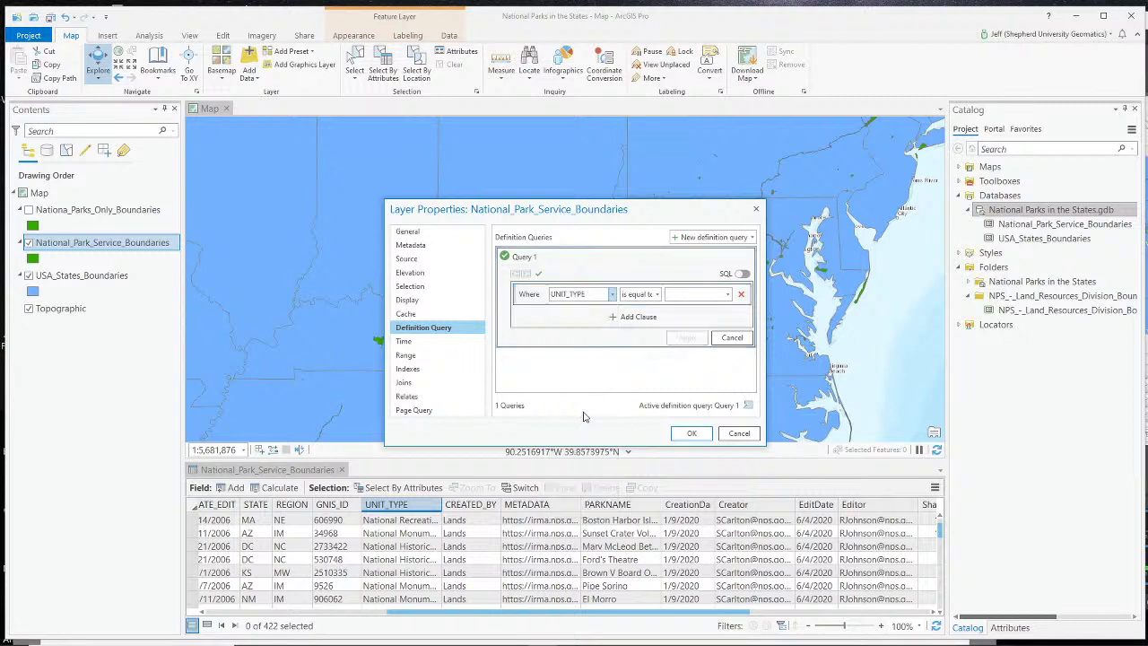
pyautogui.click(657, 294)
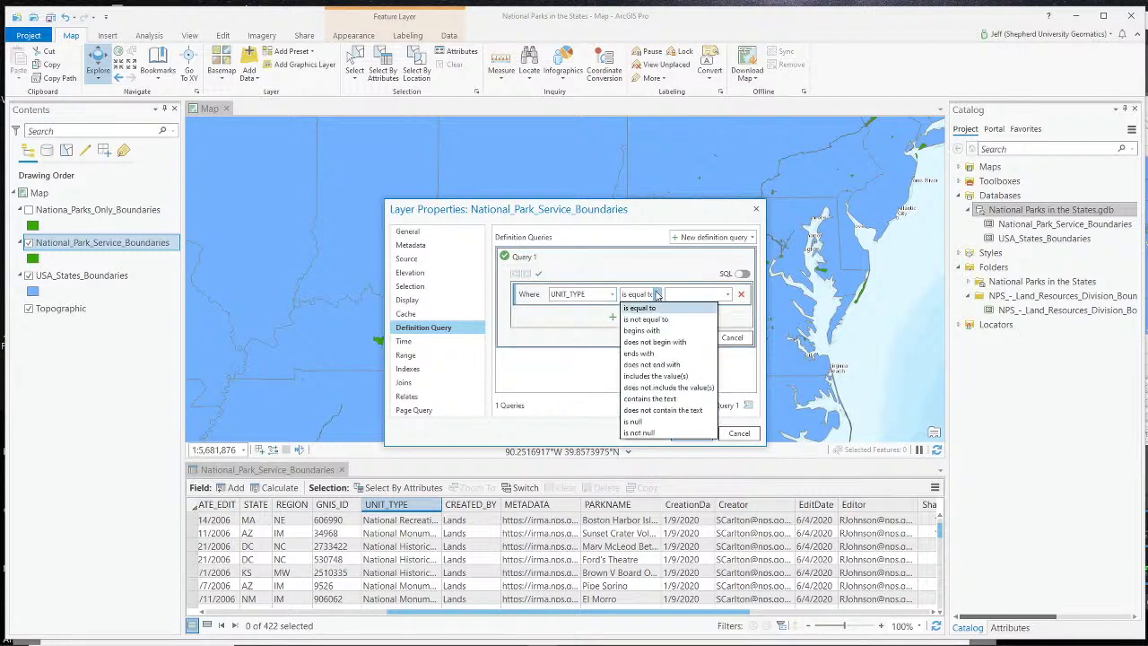
pyautogui.click(706, 295)
pyautogui.click(727, 296)
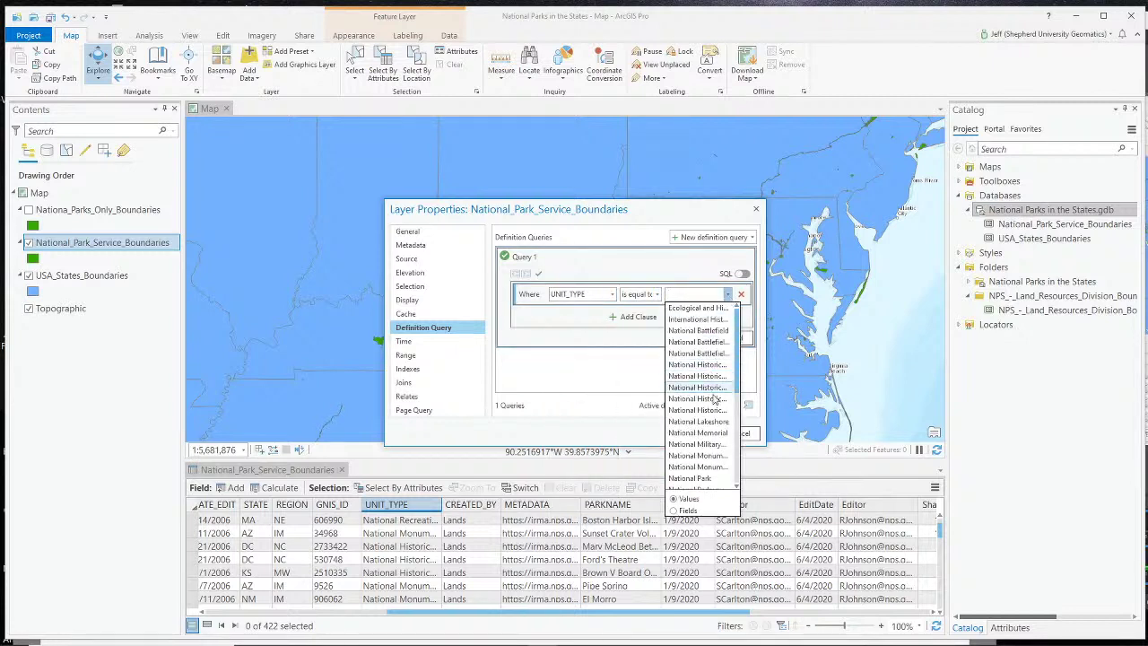
pyautogui.click(696, 478)
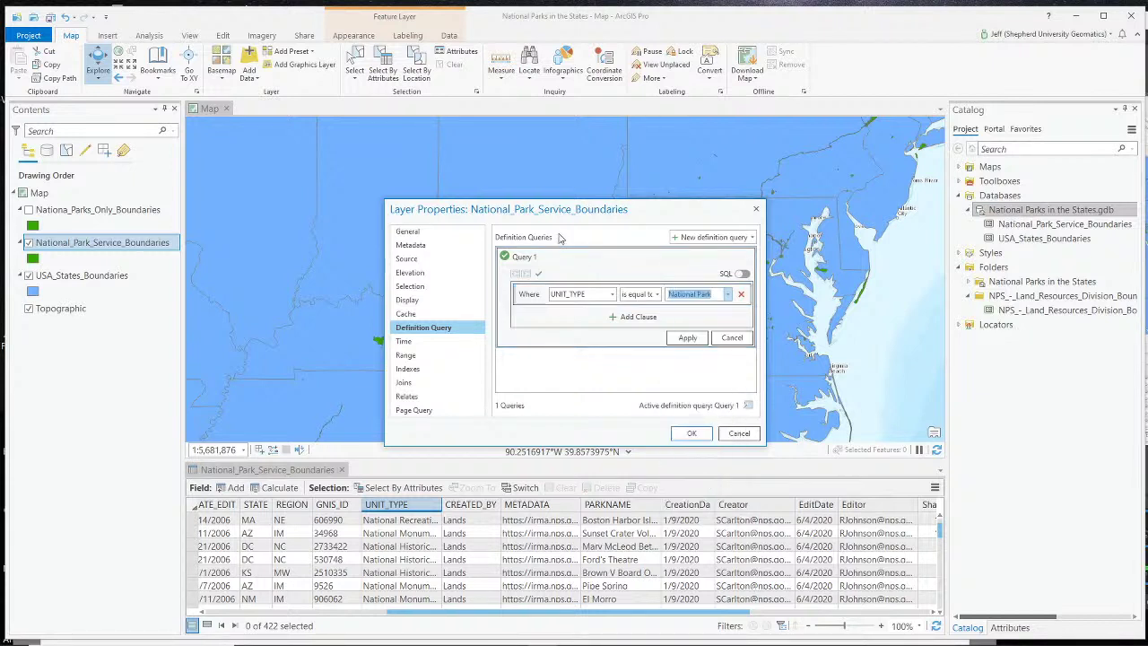
# Add an Or clause with UNIT_TYPE equal to National Historical Park and apply the definition query to the layer.
pyautogui.click(638, 317)
pyautogui.click(531, 319)
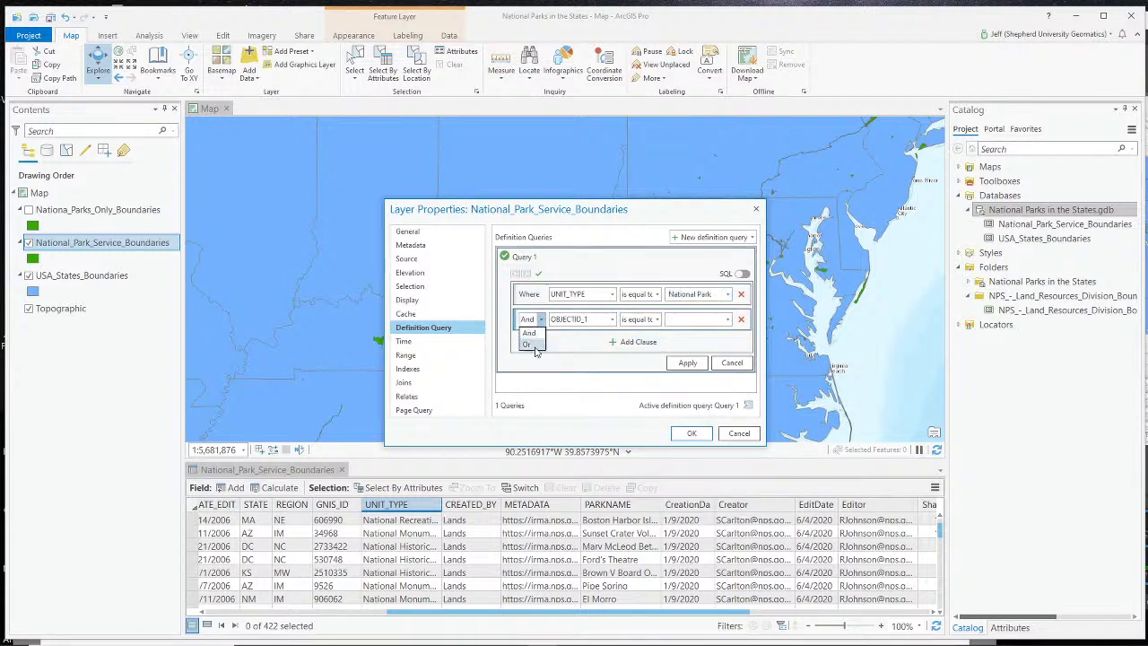
pyautogui.click(530, 347)
pyautogui.click(613, 320)
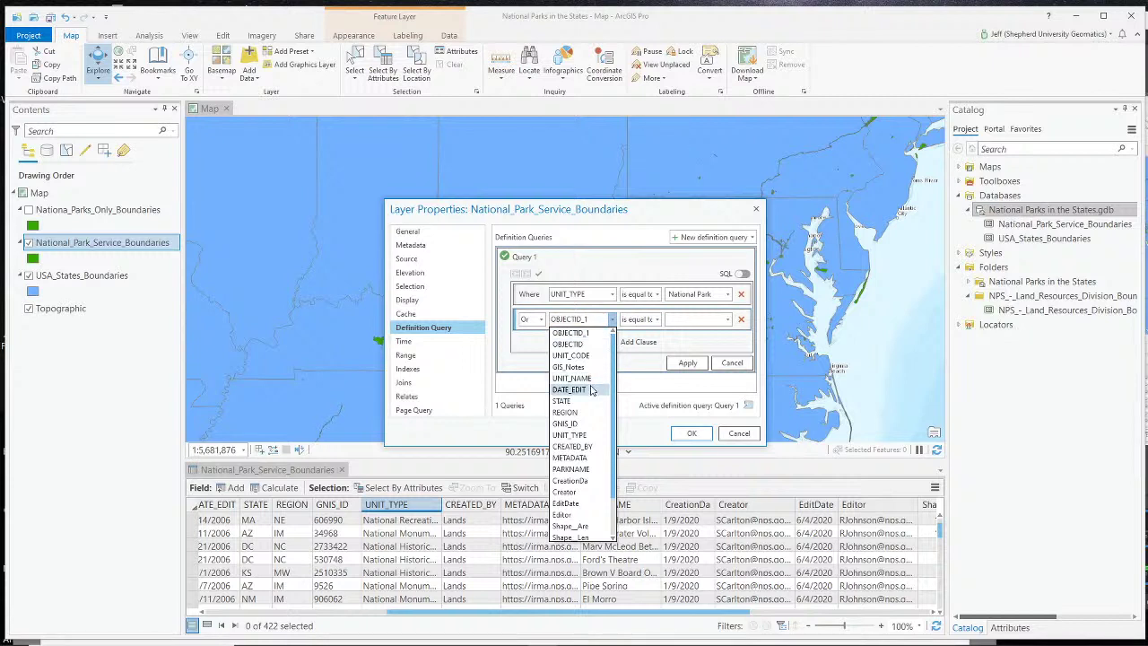
pyautogui.click(585, 435)
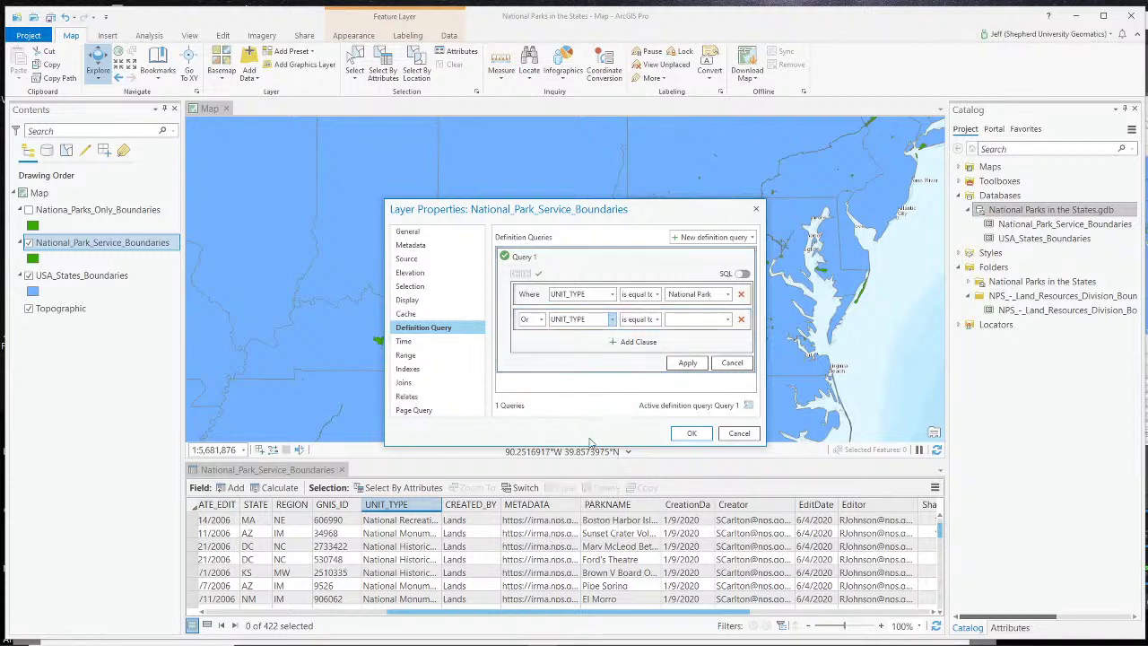
pyautogui.click(709, 322)
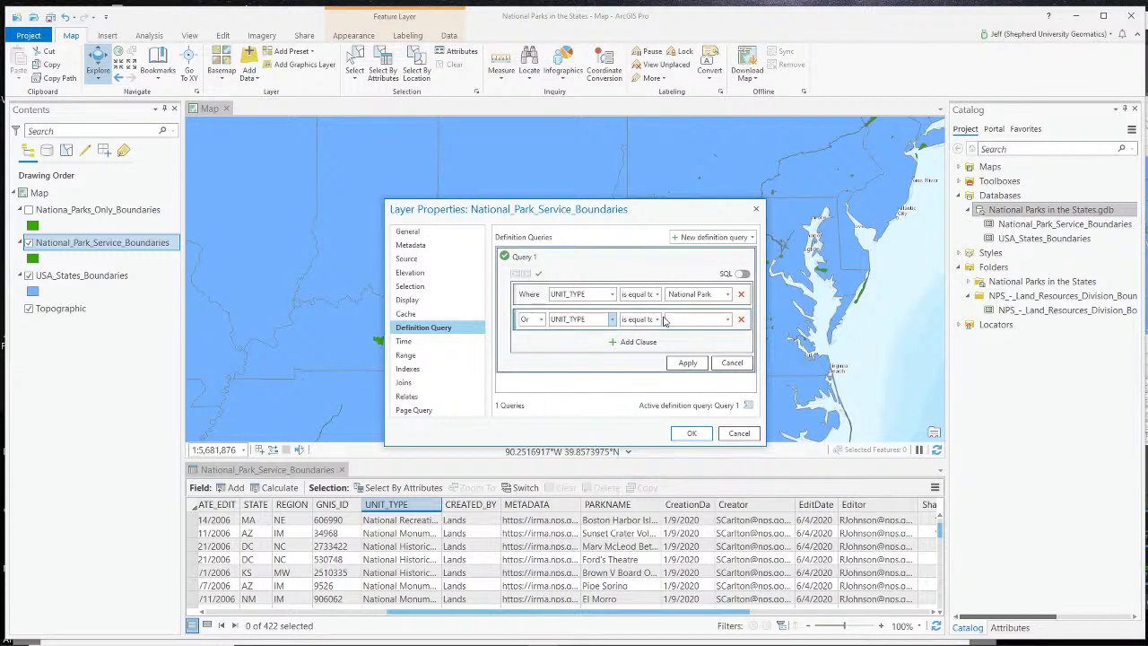
pyautogui.click(729, 321)
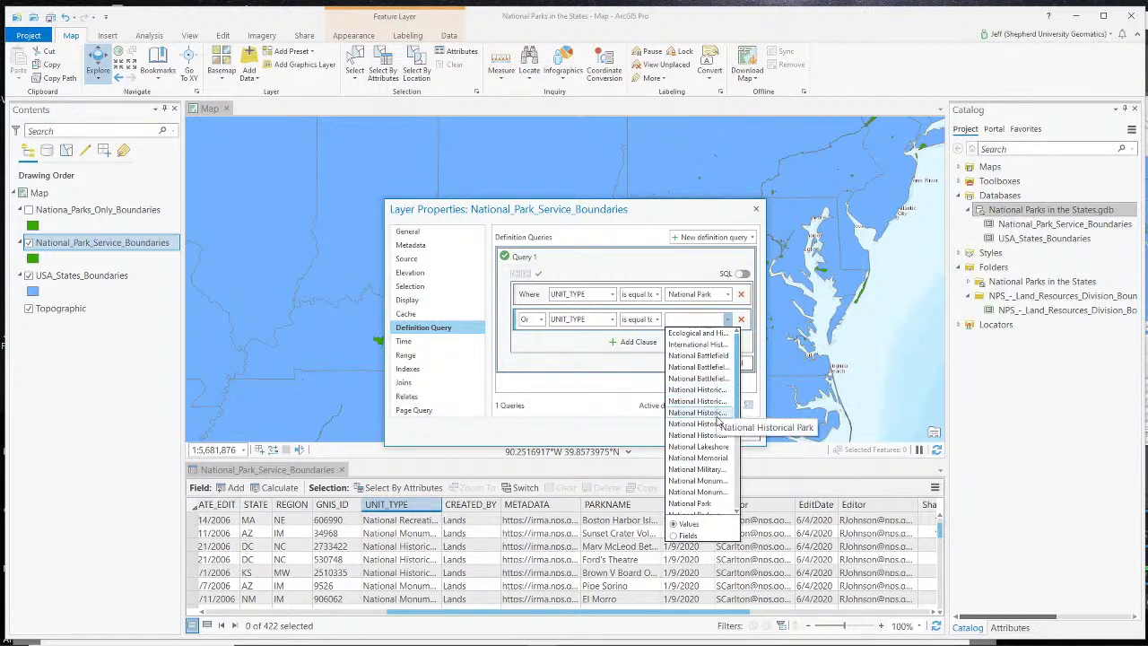
pyautogui.click(718, 422)
pyautogui.click(691, 433)
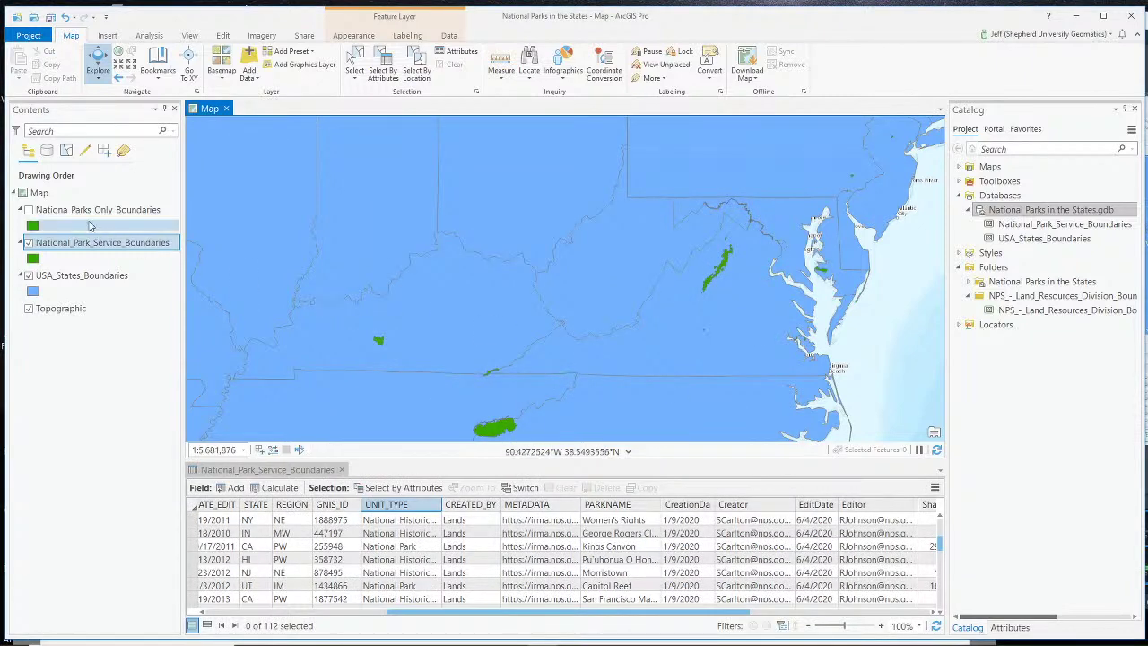
# Compare the exported parks layer with the filtered National_Park_Service_Boundaries layer by switching their visibility off and on.
pyautogui.click(29, 211)
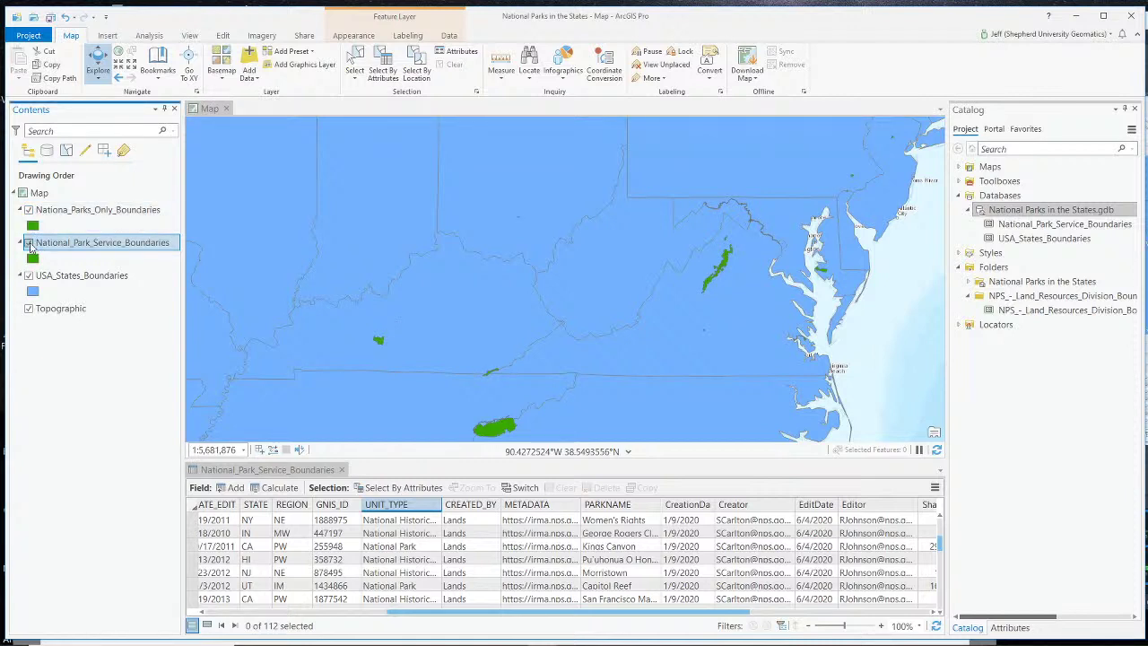
pyautogui.click(29, 211)
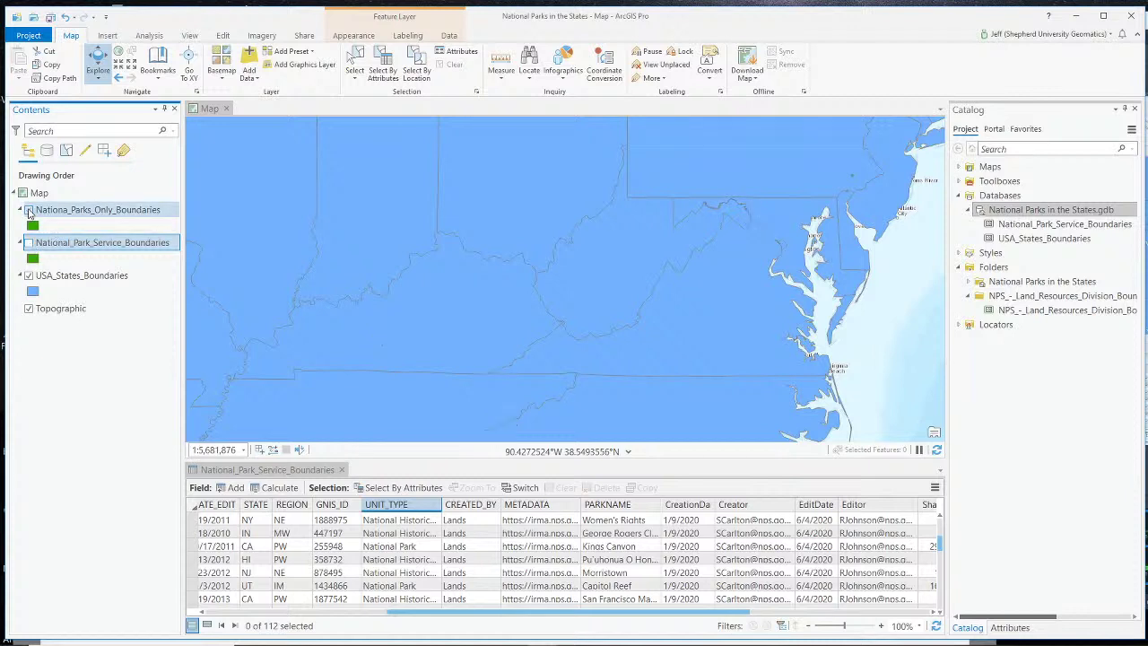
pyautogui.click(28, 211)
pyautogui.click(28, 211)
pyautogui.click(29, 211)
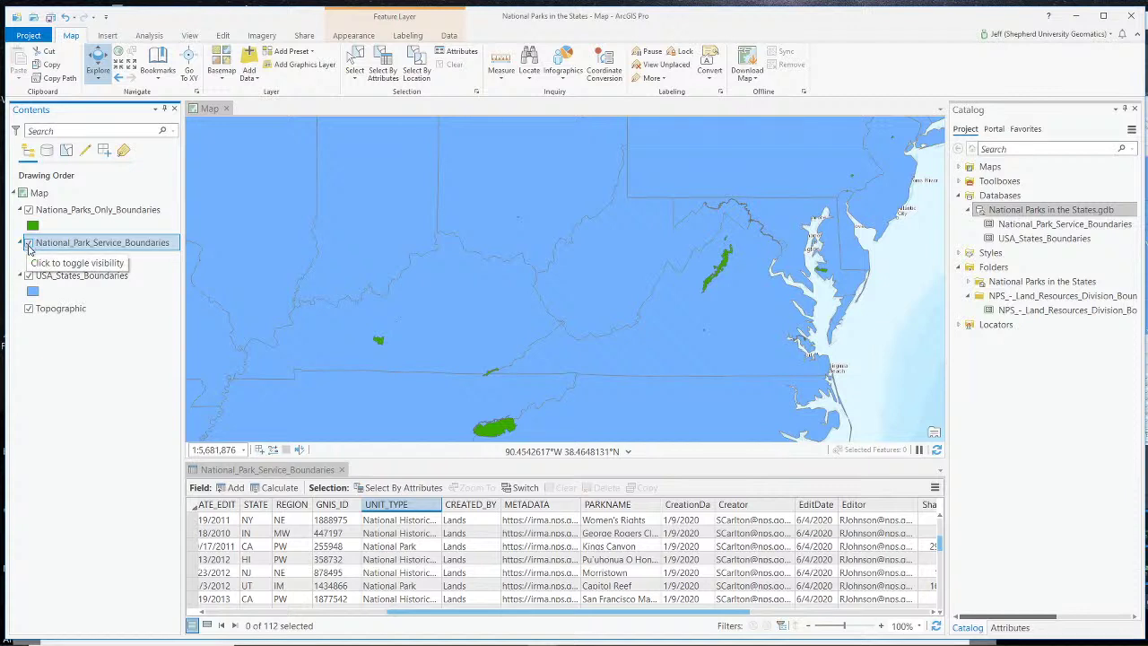
# Remove the National_Park_Service_Boundaries layer from the map and frame the contiguous United States.
pyautogui.click(29, 243)
pyautogui.rightClick(63, 246)
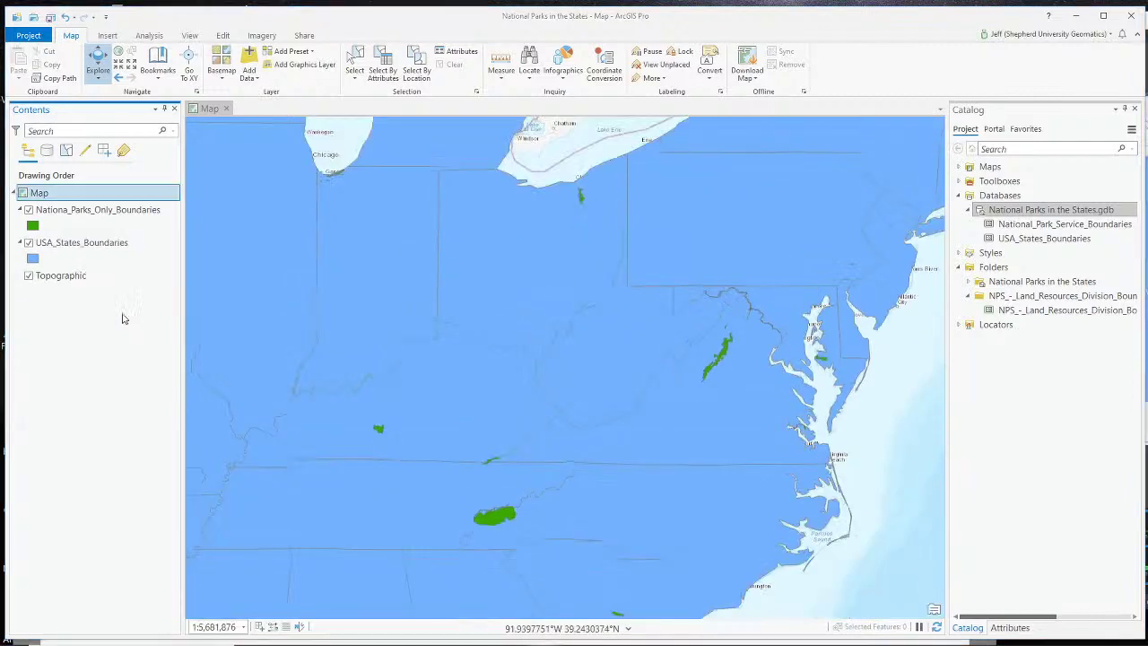
pyautogui.scroll(2, 592, 274)
pyautogui.scroll(-5, 580, 295)
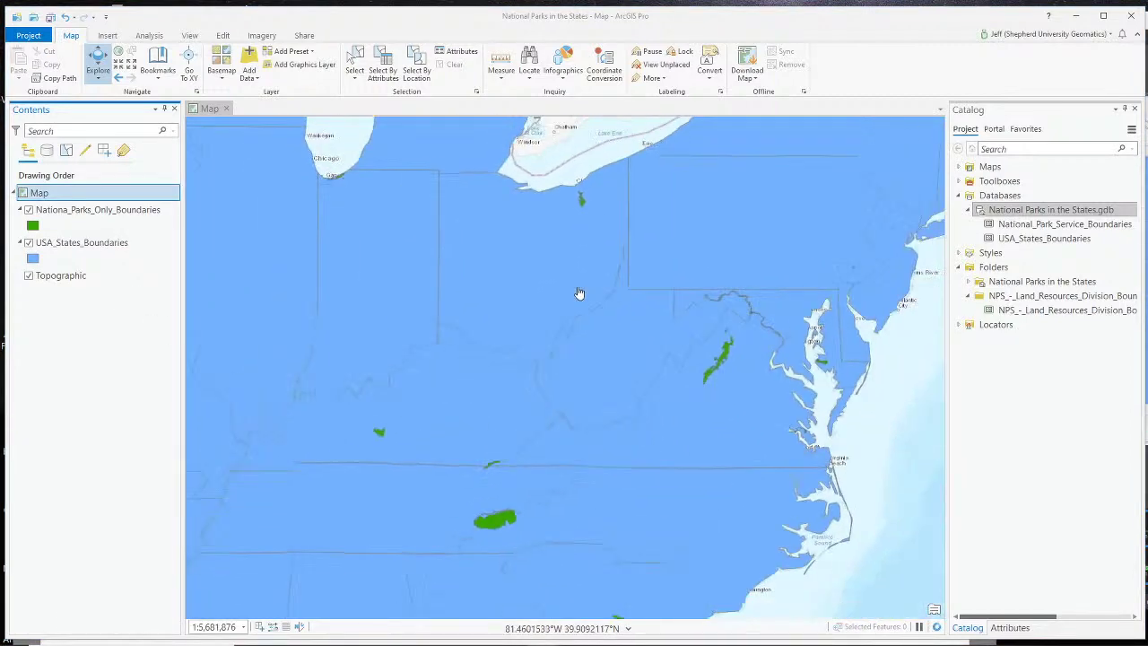
pyautogui.scroll(-2, 543, 303)
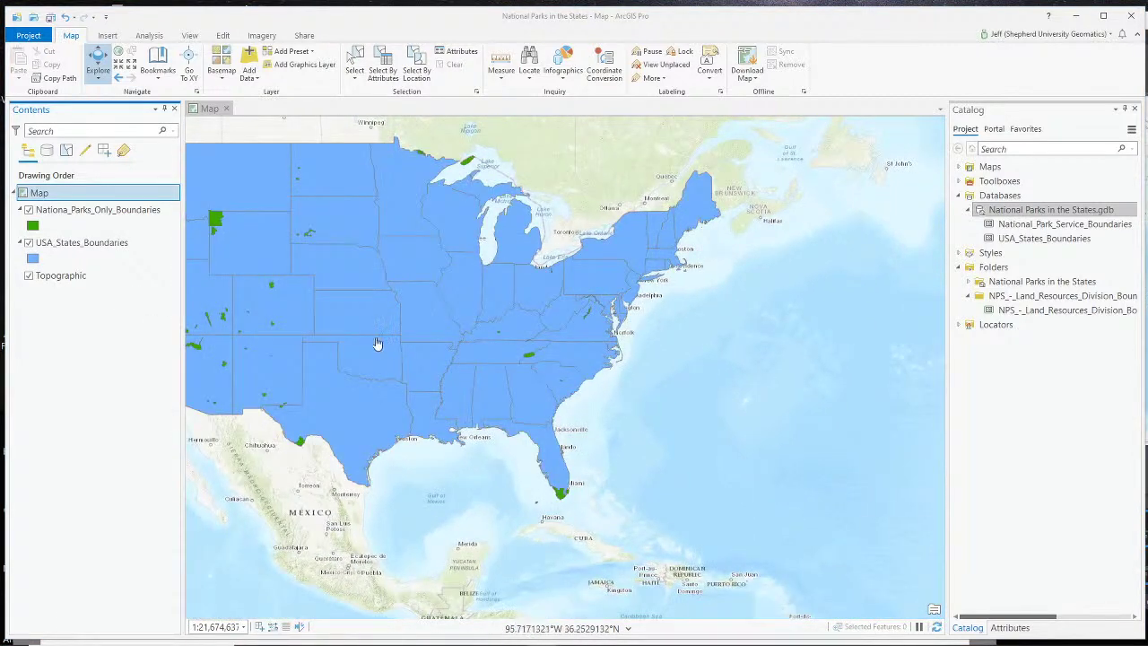
pyautogui.moveTo(462, 369); pyautogui.dragTo(623, 406)
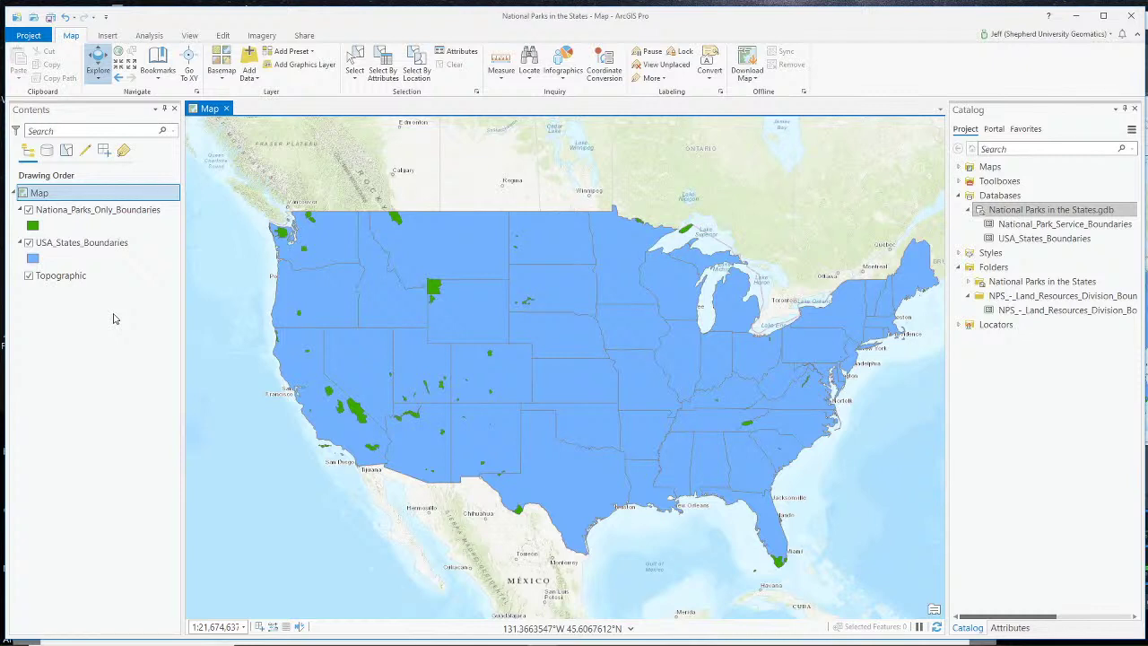
pyautogui.hotkey('alt', 'Tab')
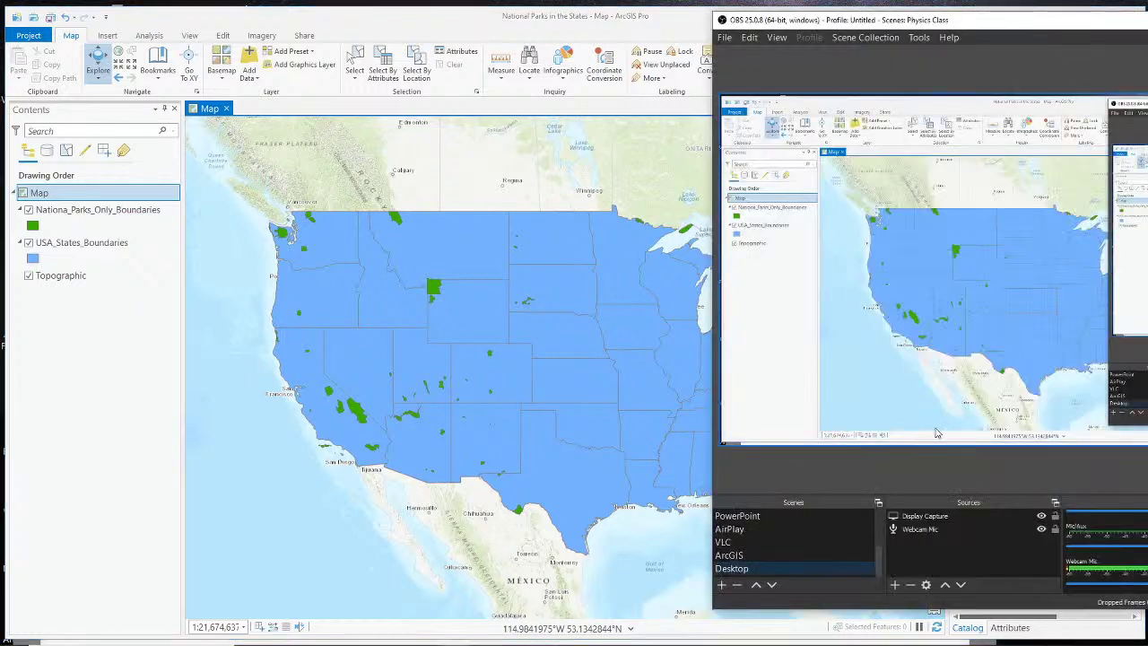
pyautogui.scroll(3, 820, 544)
pyautogui.click(818, 543)
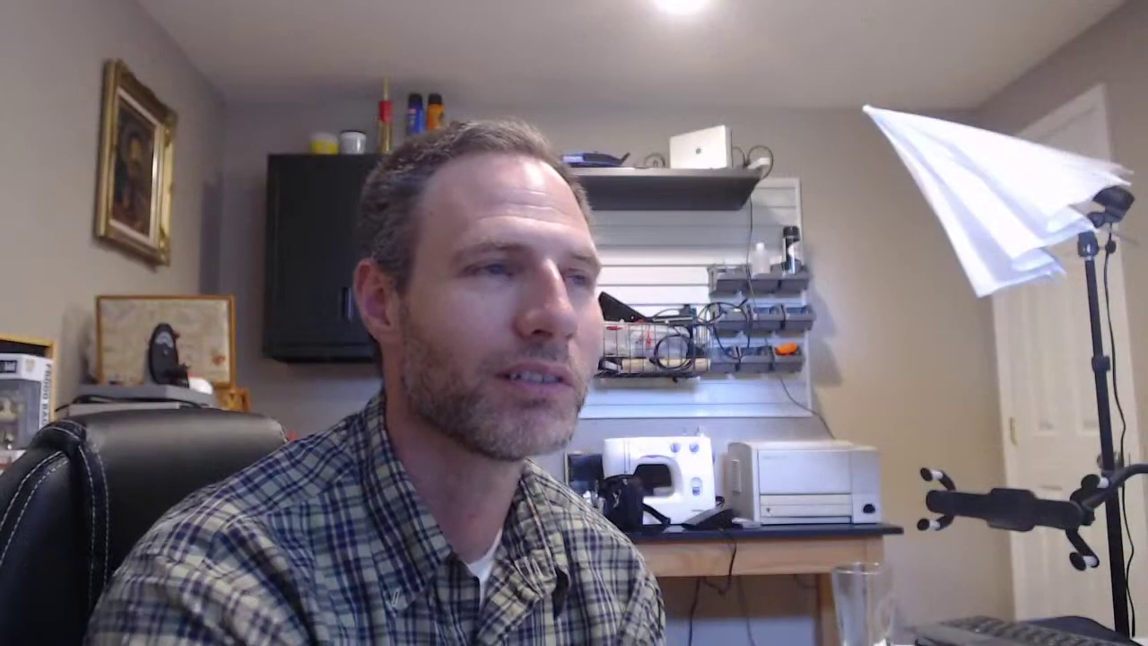